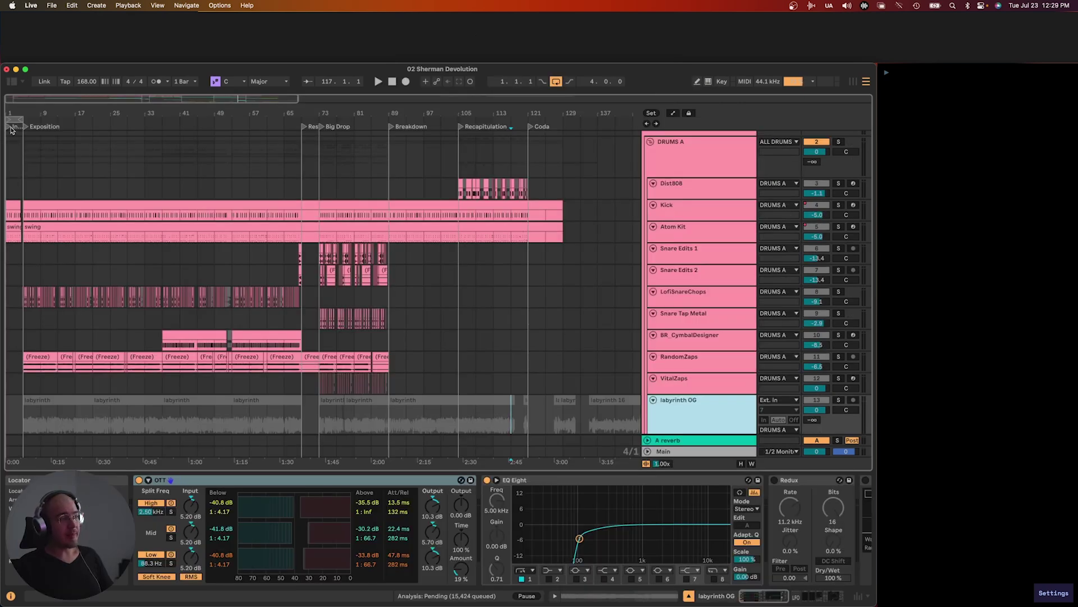
Look over the arrangement's sections and drum tracks from the Intro to the Coda
left_click(13, 148)
scroll(15, 152, "up", 5)
scroll(51, 145, "right", 10)
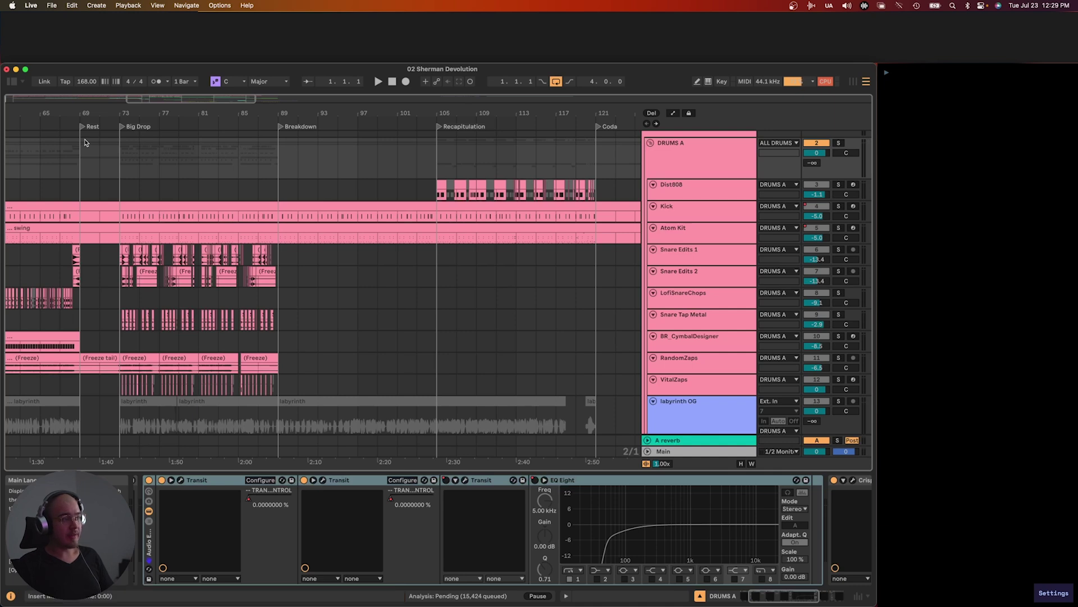
scroll(290, 152, "right", 10)
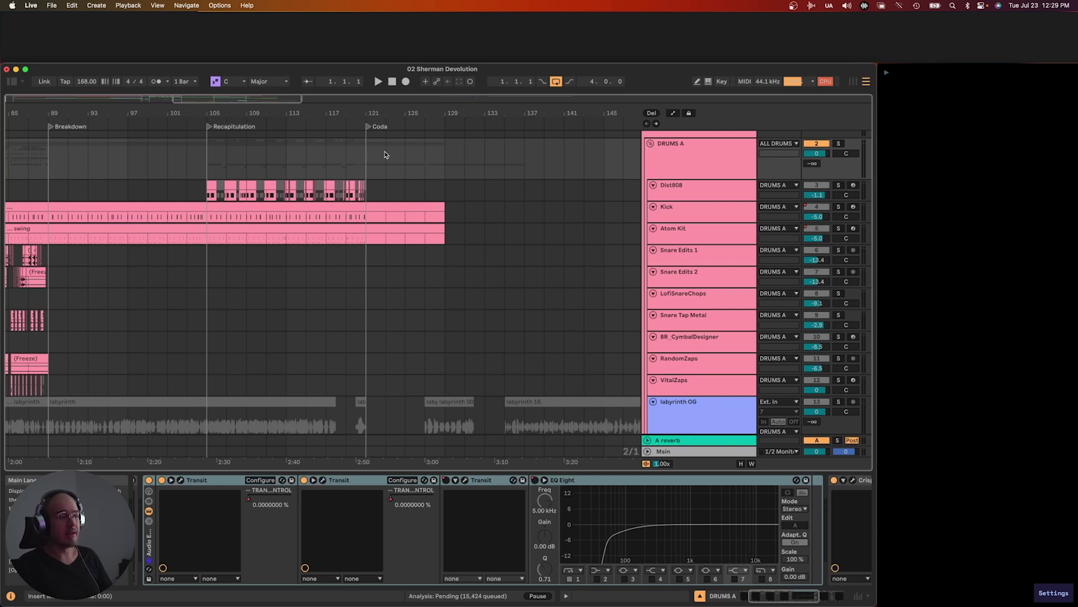
scroll(385, 156, "left", 15)
scroll(33, 172, "down", 5)
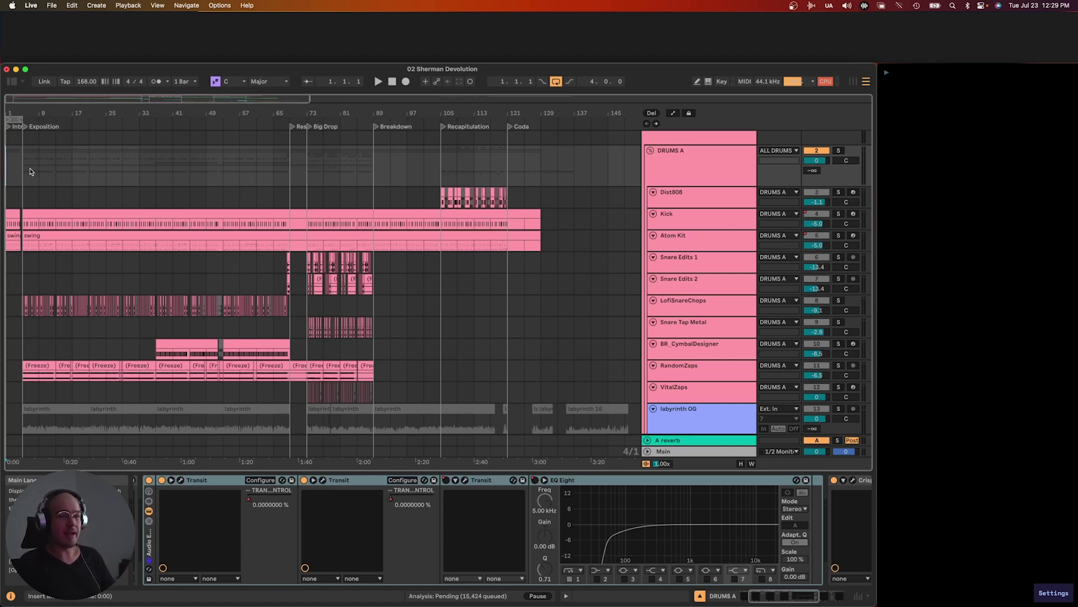
Solo the Kick and Atom Kit tracks and listen to their Intro clips, finishing with the Kick track selected
scroll(40, 230, "up", 8)
left_click(40, 231)
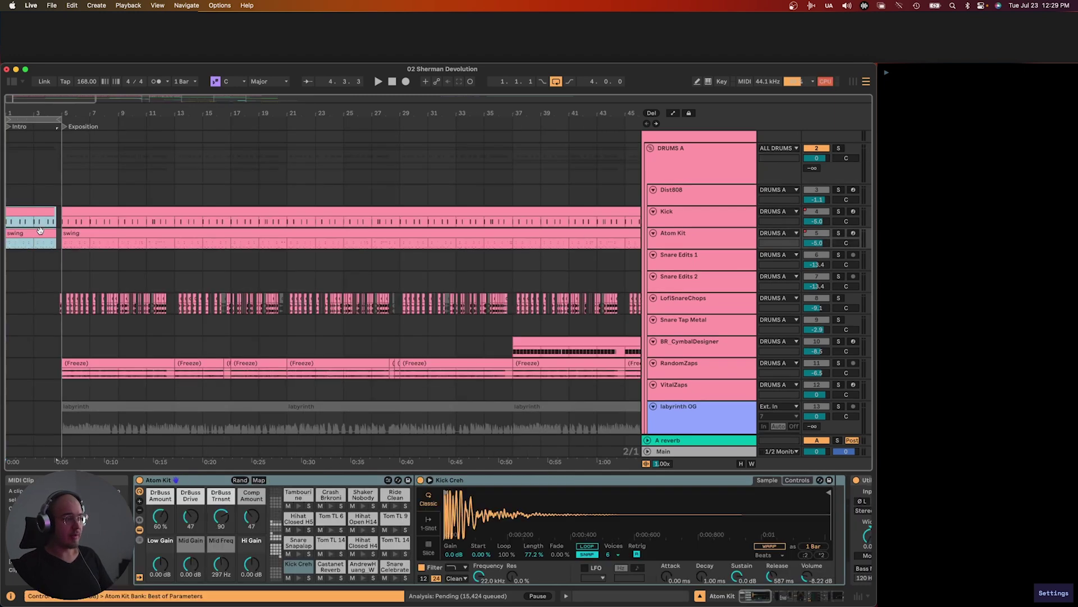
key("s")
scroll(17, 220, "up", 5)
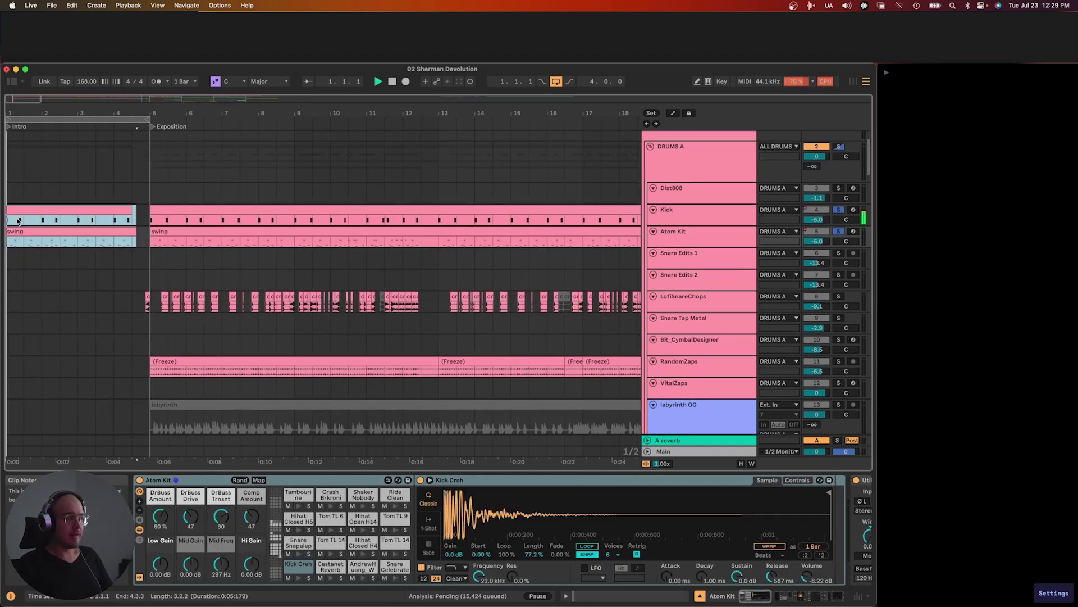
key("space")
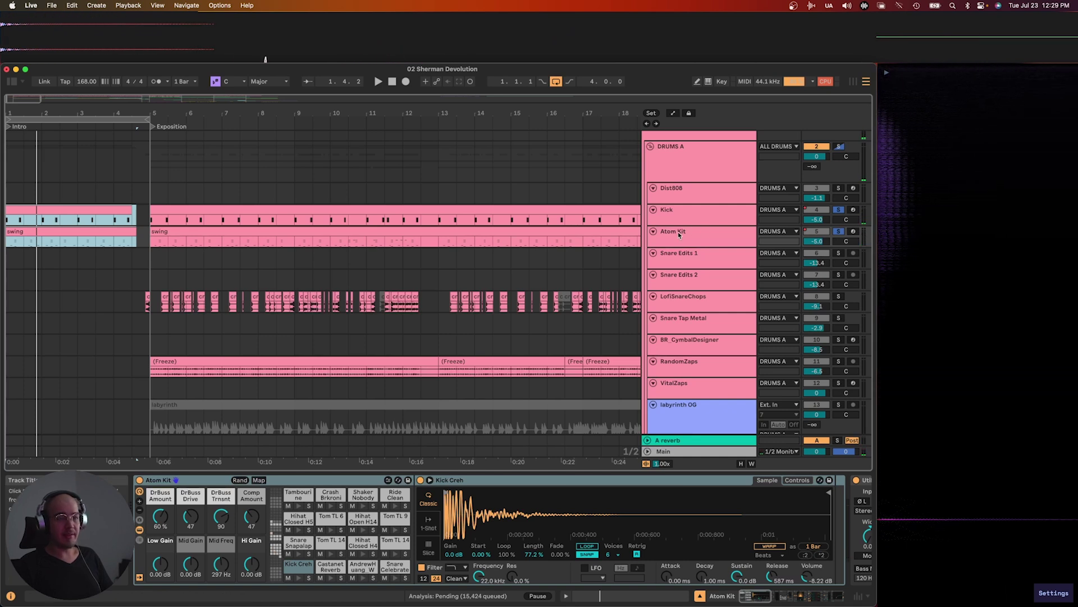
left_click(678, 215)
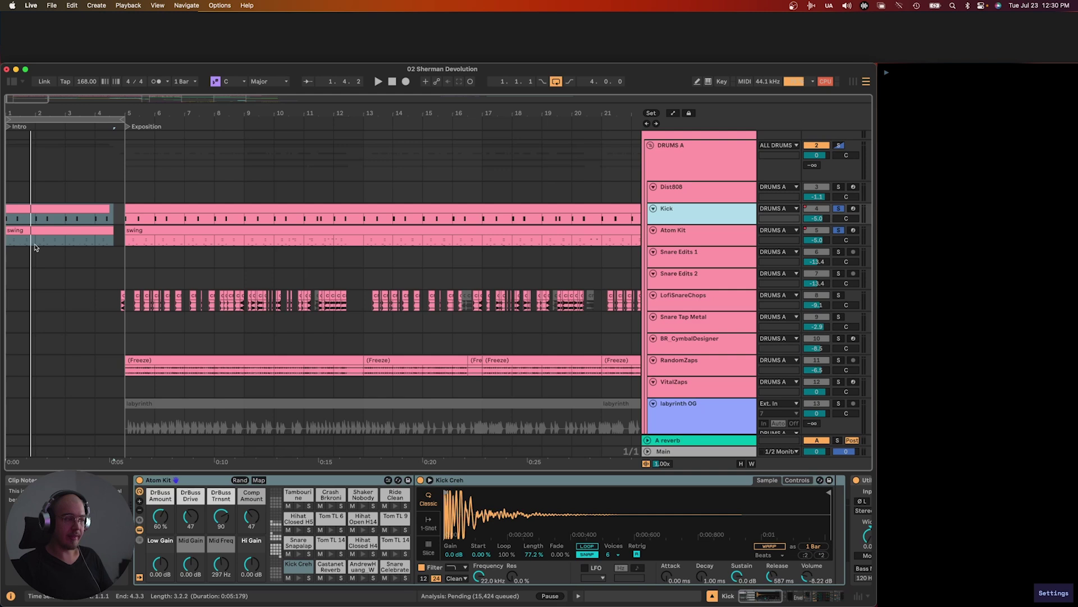
Solo the Eurorack + Octatrack track and play its modular breaks clip from bar 4 into the Exposition
scroll(35, 247, "down", 15)
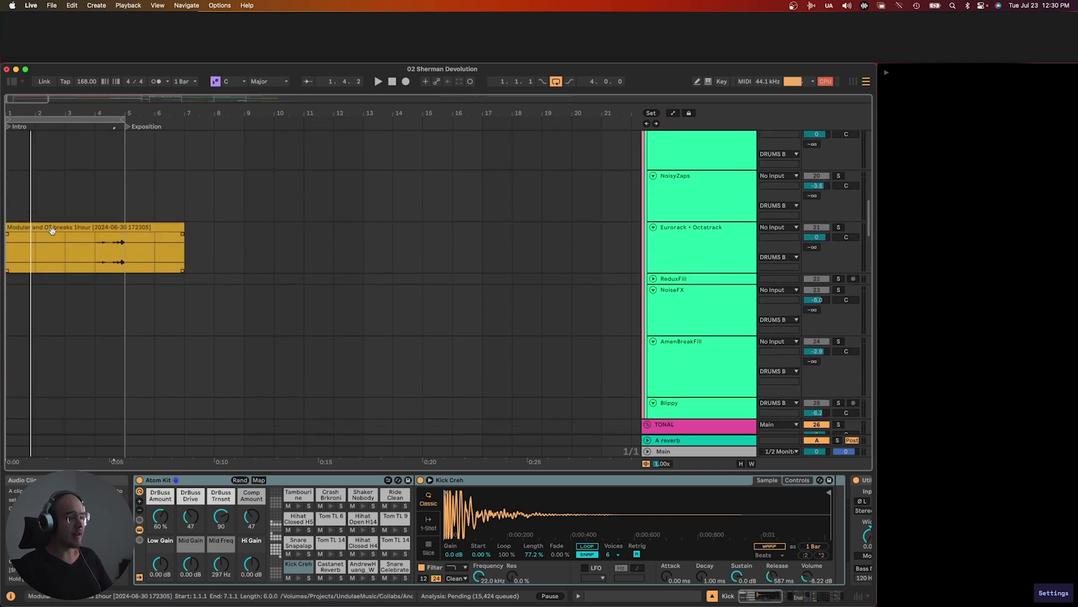
left_click(52, 231)
left_click(97, 251)
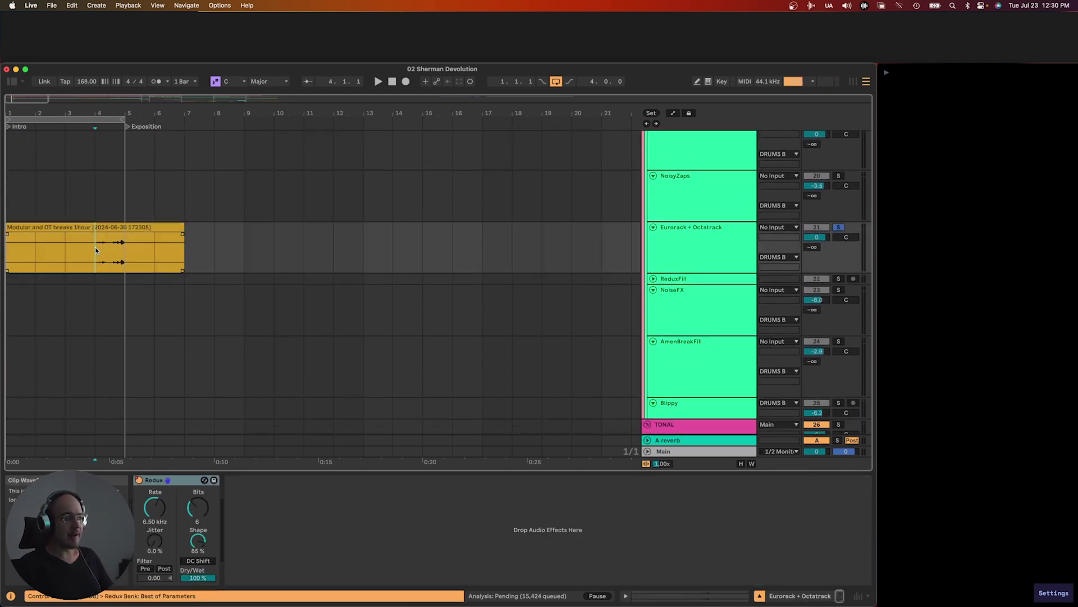
scroll(96, 250, "up", 3)
key("space")
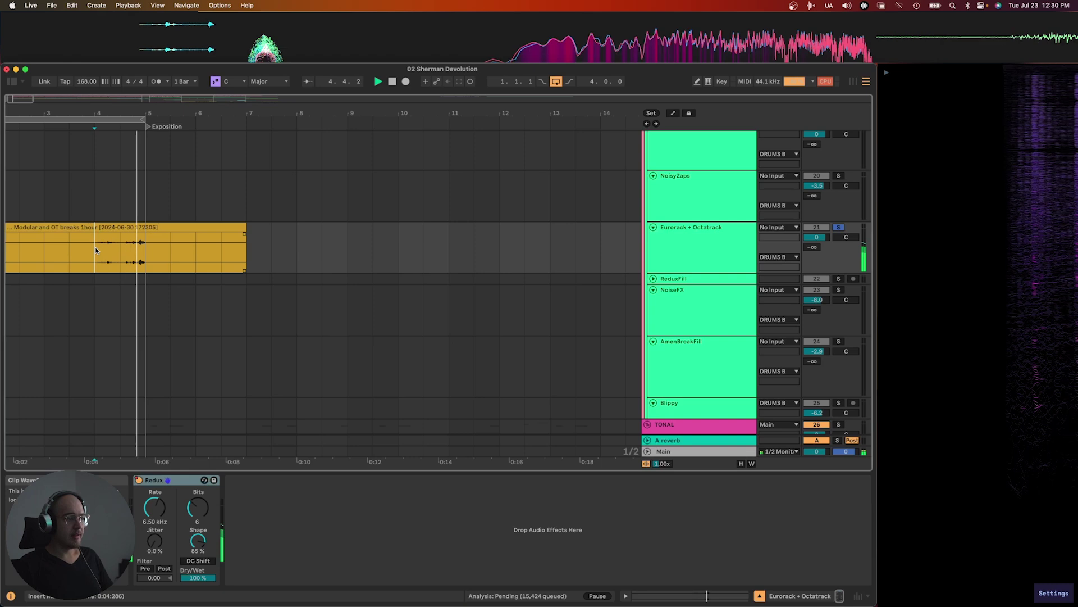
key("space")
scroll(102, 245, "down", 2)
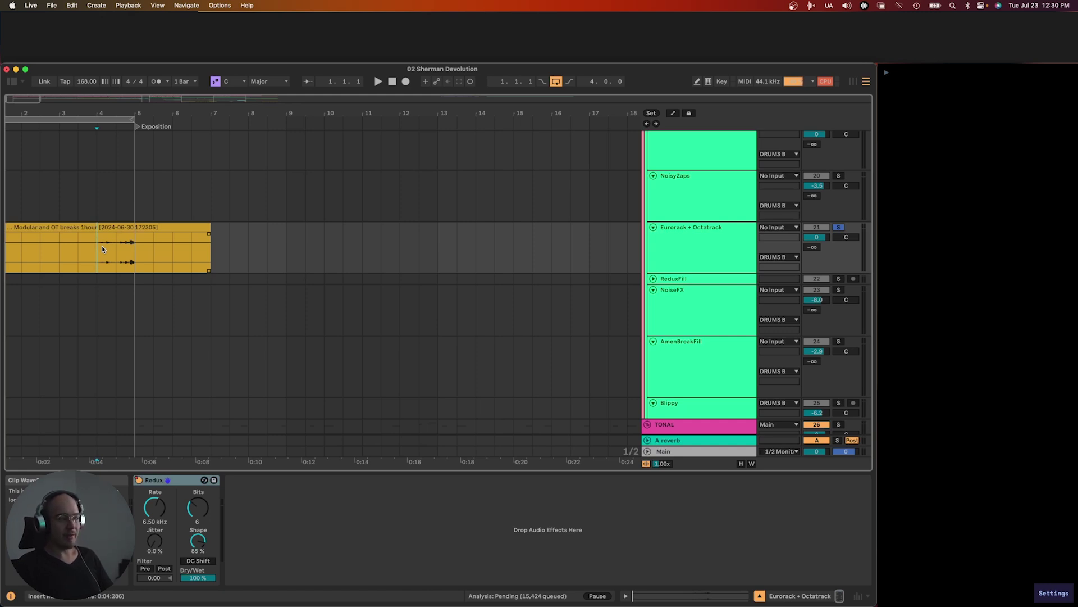
scroll(102, 246, "down", 2)
scroll(95, 246, "up", 3)
scroll(96, 246, "left", 2)
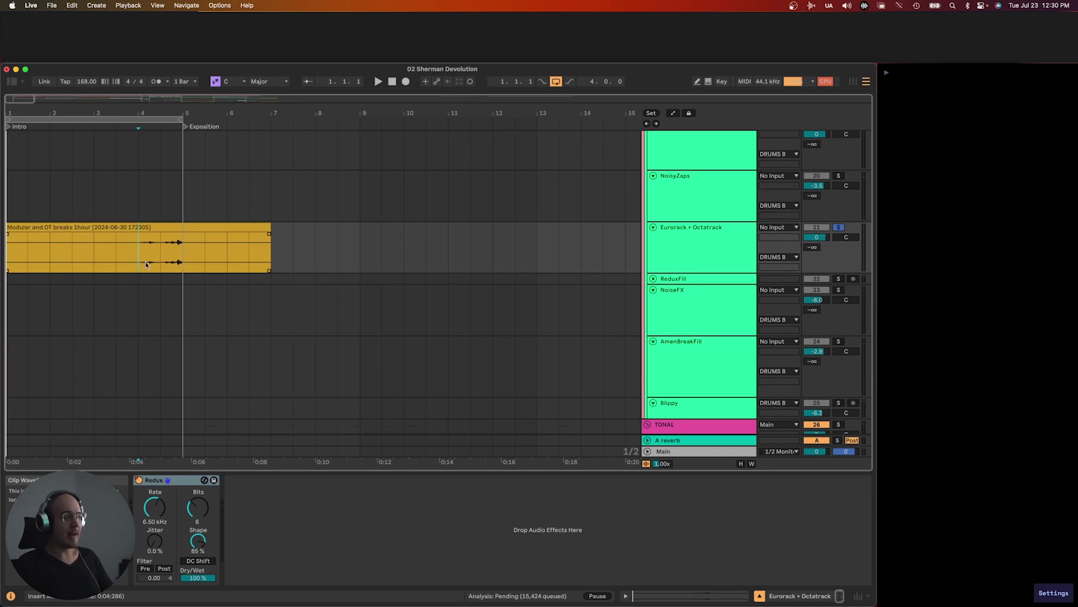
scroll(157, 258, "down", 2)
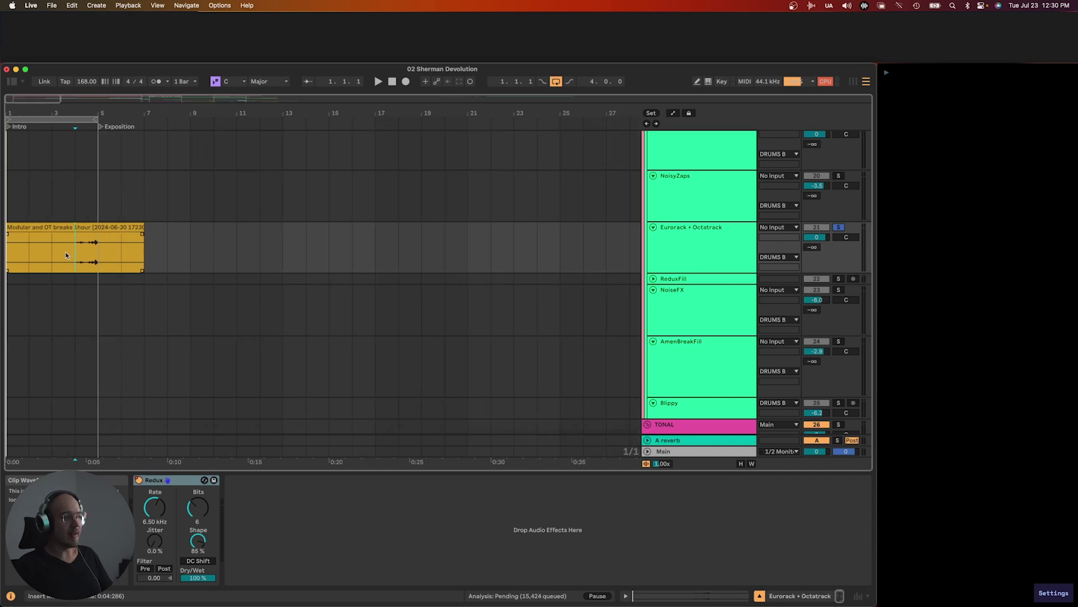
Solo the LofiSnareChops track at the start of the Exposition
scroll(67, 256, "up", 15)
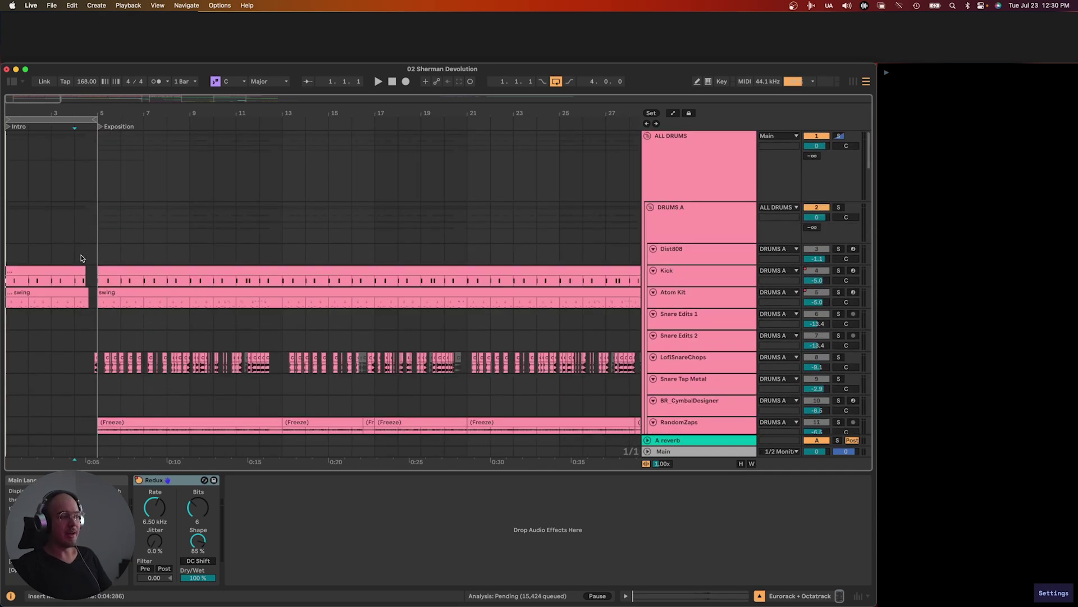
scroll(83, 258, "down", 2)
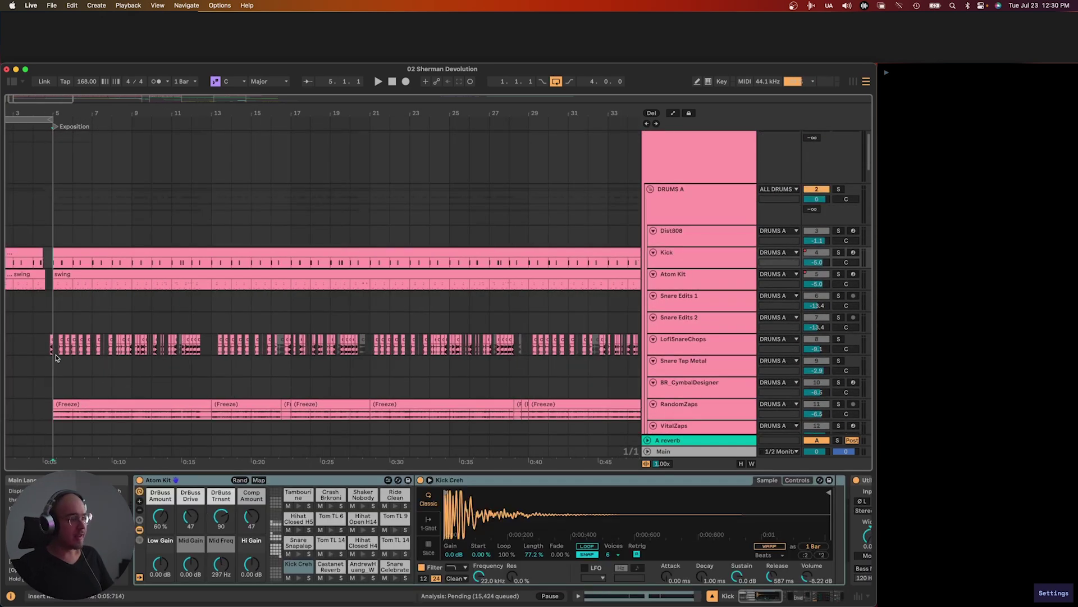
left_click(55, 352)
key("s")
scroll(56, 348, "down", 2)
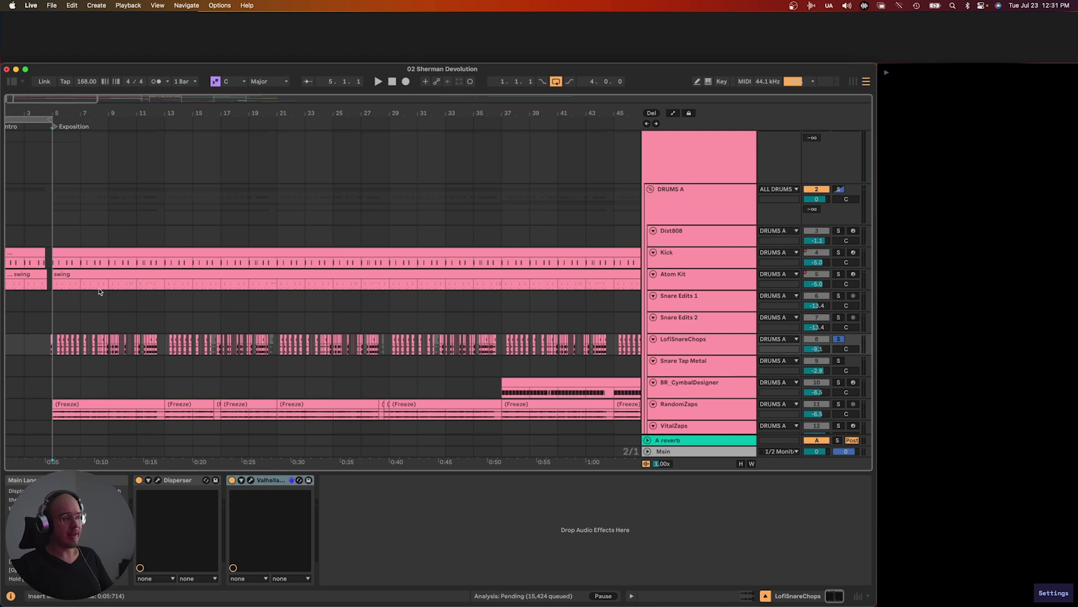
Select the Kick and Atom Kit clips from bar 9, solo both tracks and play them
left_click(60, 274)
left_click(113, 261, "shift")
key("s")
key("space")
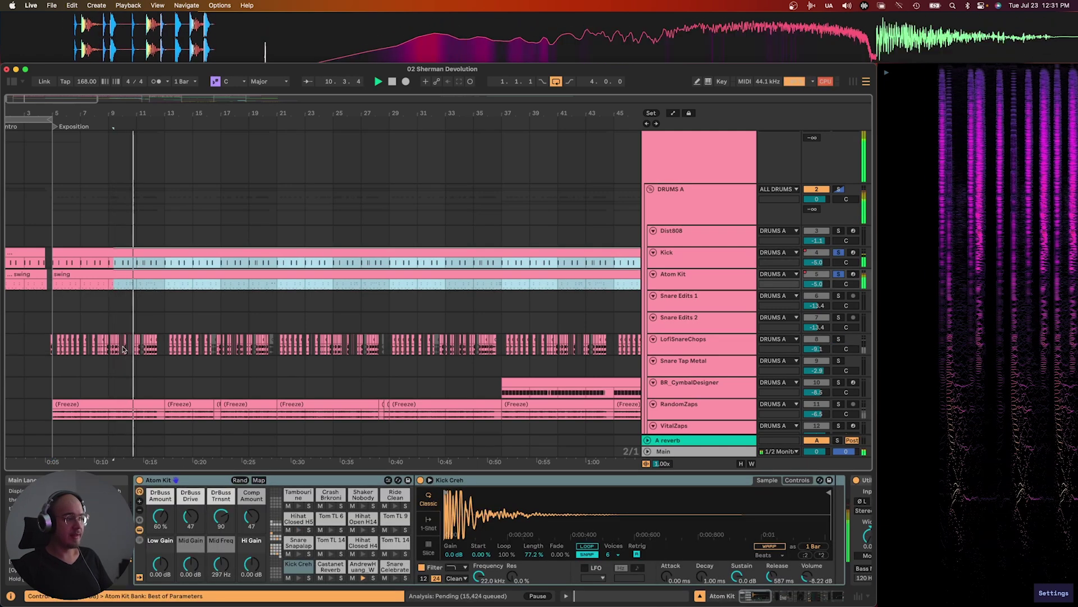
Solo the LofiSnareChops track and play its chops from the start of the Exposition
left_click(103, 349)
key("s")
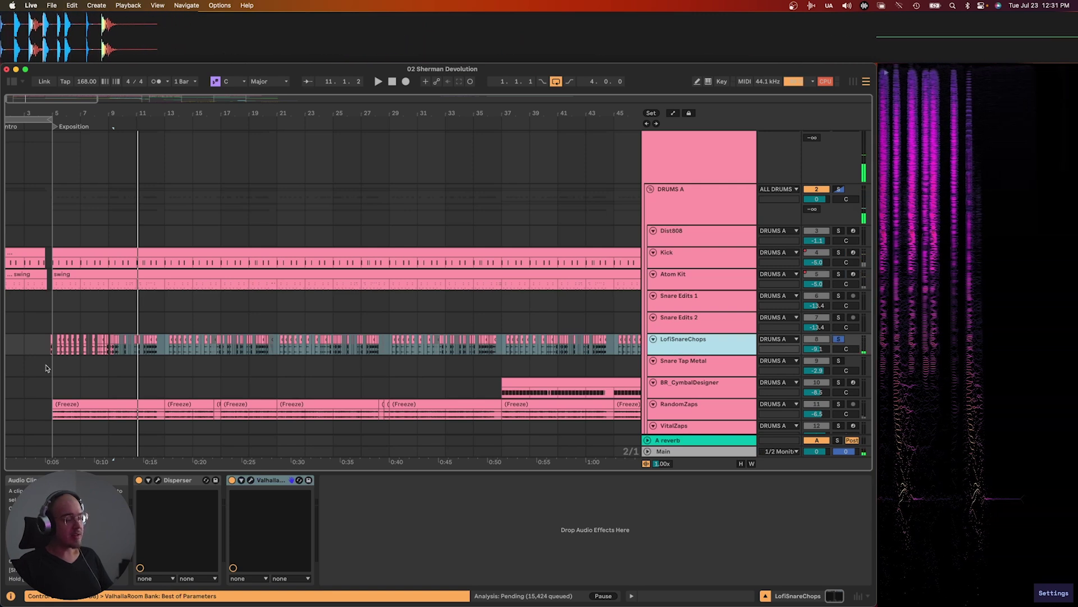
scroll(65, 349, "up", 5)
scroll(62, 349, "left", 2)
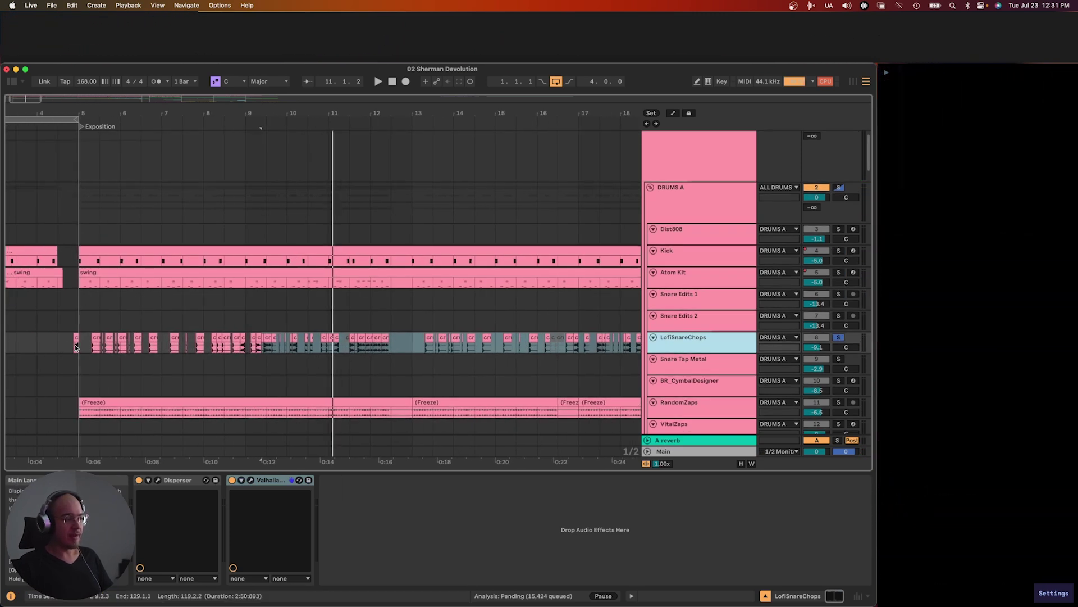
left_click(78, 347)
key("space")
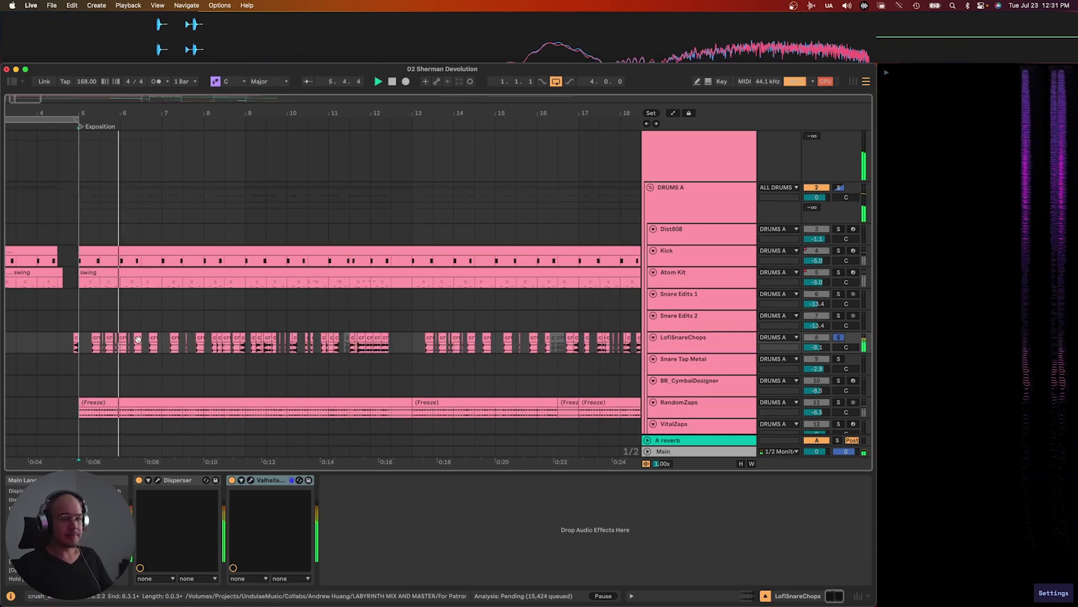
Audition individual crush snare clips on LofiSnareChops in bars 6 and 7
scroll(140, 343, "up", 3)
left_click(172, 339)
key("s")
key("space")
key("space")
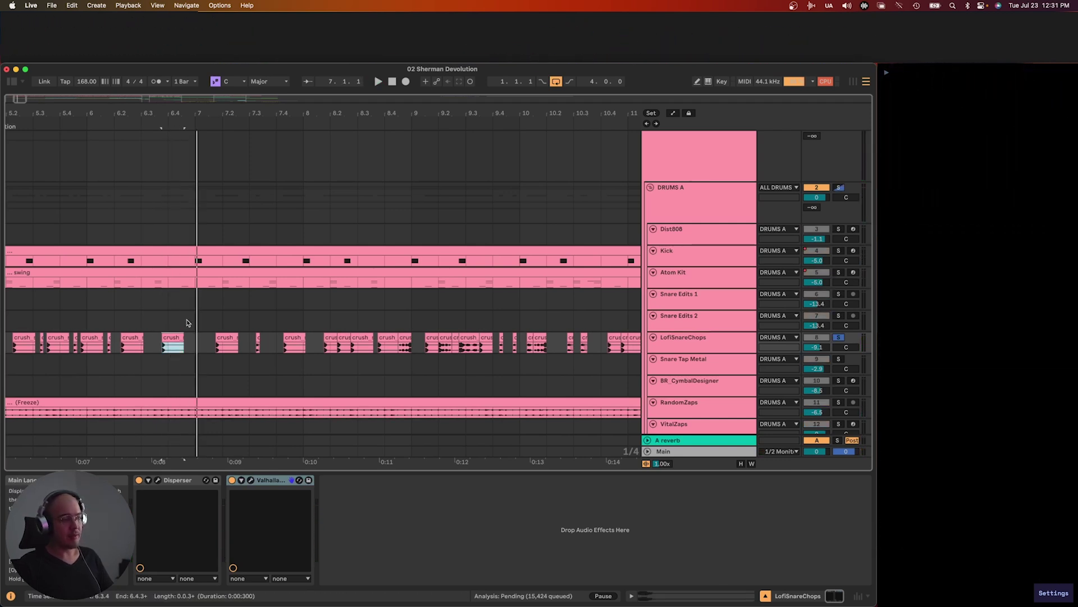
scroll(337, 332, "right", 3)
left_click(365, 333)
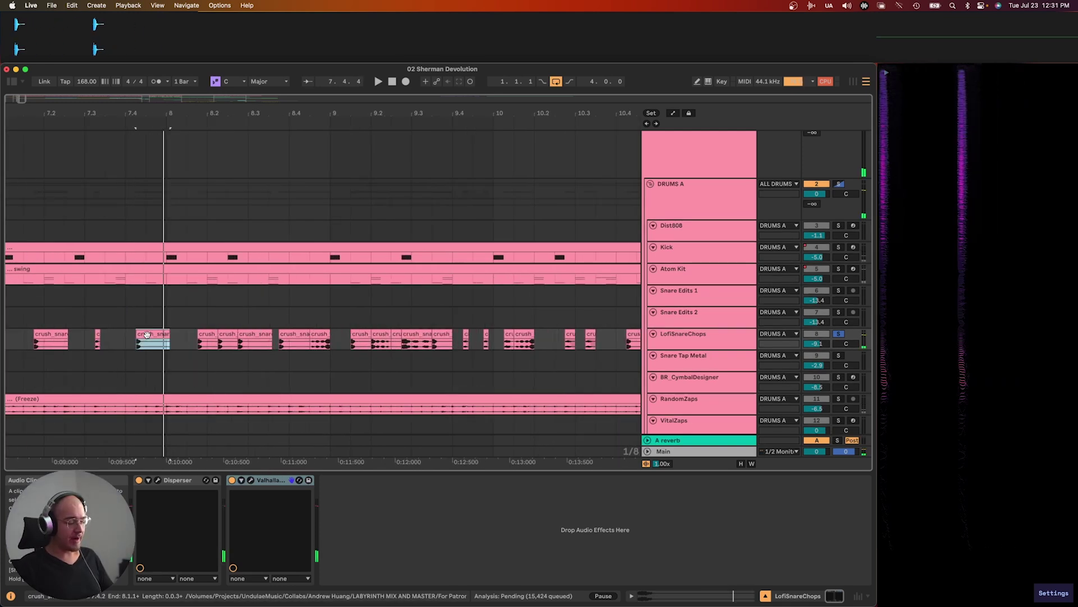
Open the crush_snare_6 clip just before bar 8 and set its Texture warp grain size to 30.55
double_click(147, 334)
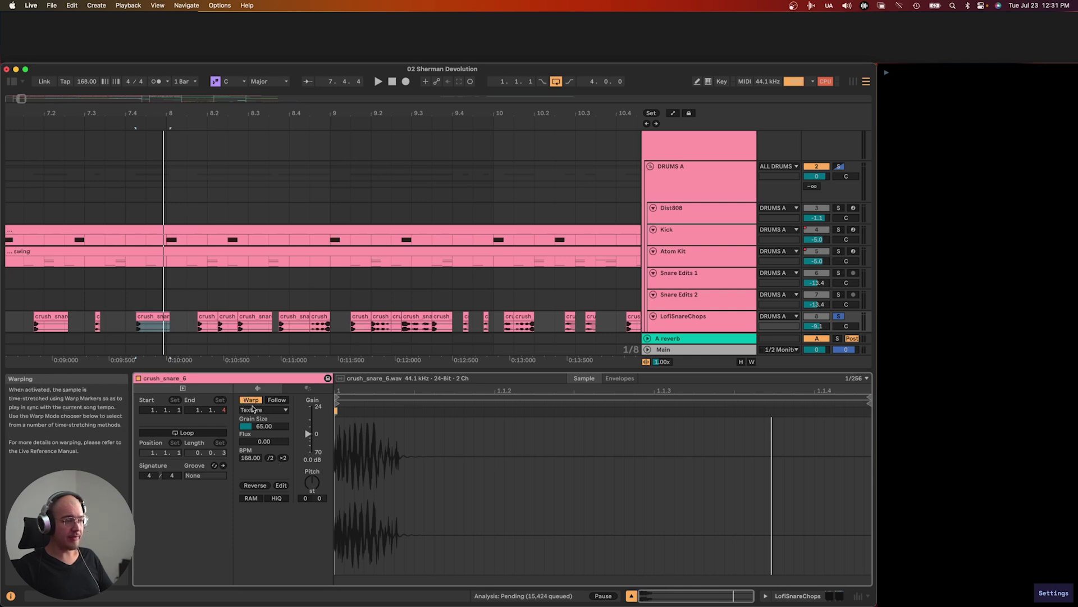
left_click_drag(267, 431, 266, 443)
scroll(189, 308, "down", 2)
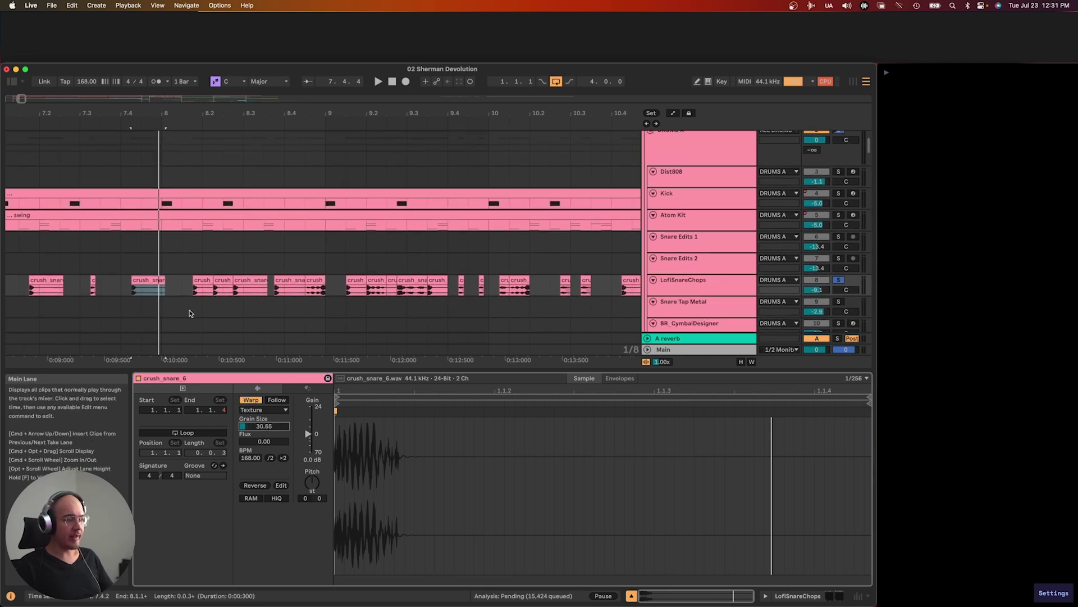
Try doubling the crush_snare_6 clip's BPM to 336 and again to 672, audition the stretched sound, and undo the doubling
left_click(283, 458)
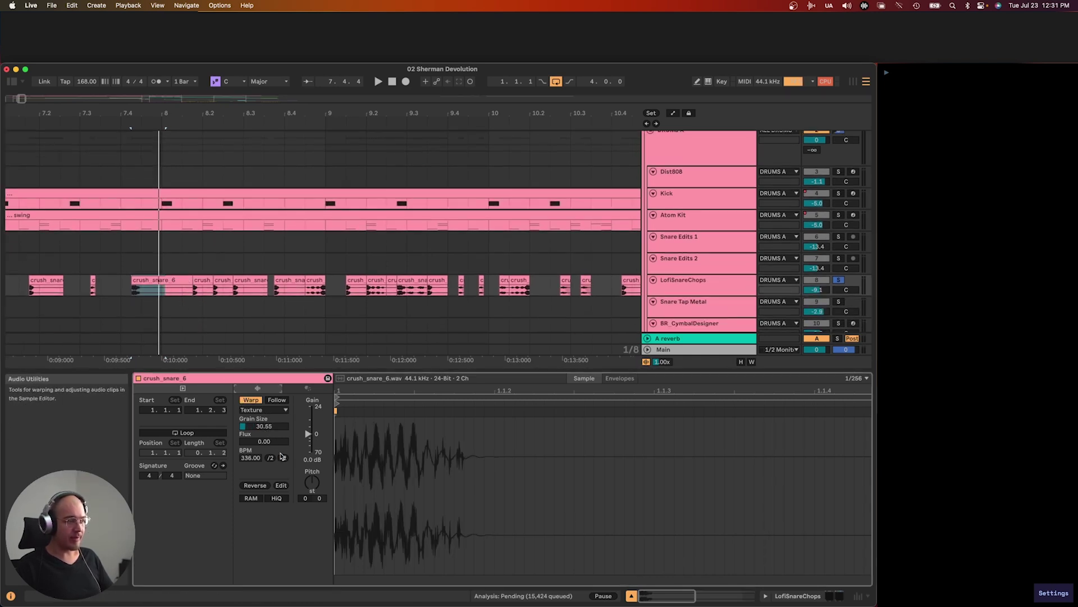
key("space")
left_click(283, 458)
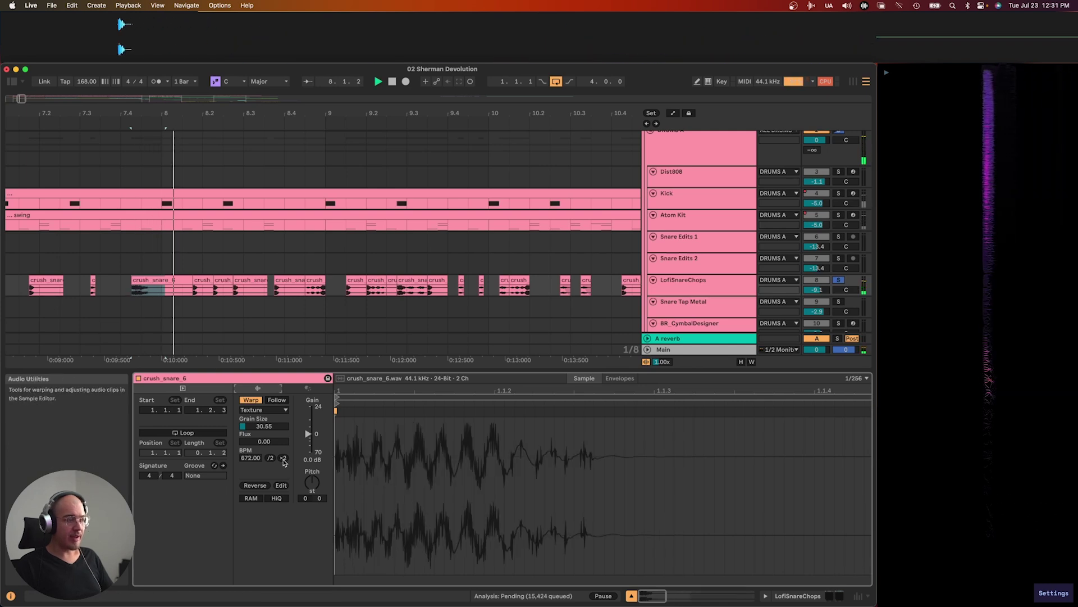
left_click(283, 458)
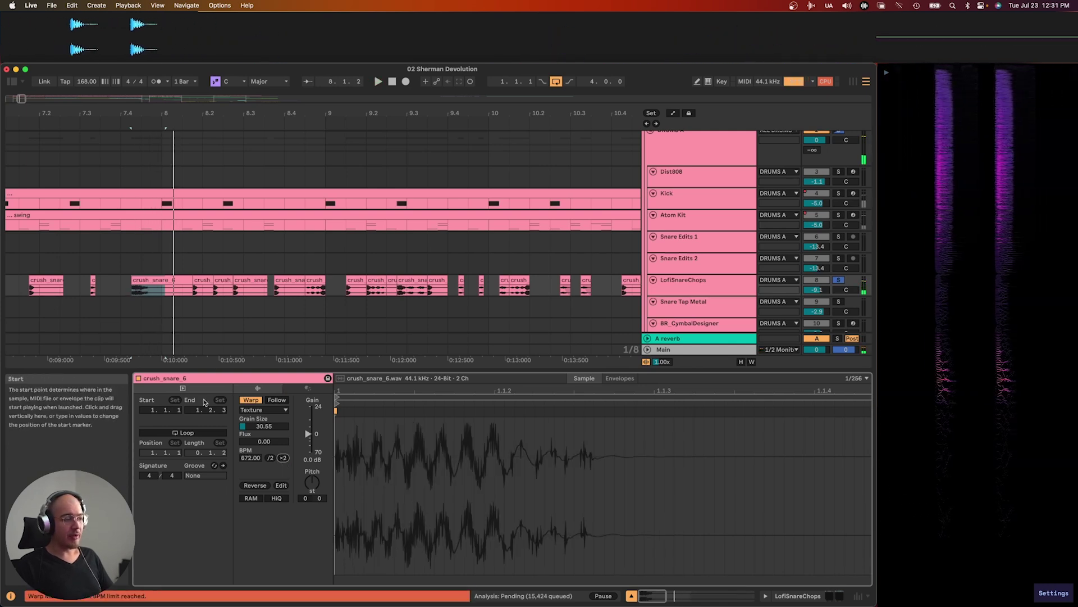
key("super+z")
key("super+z")
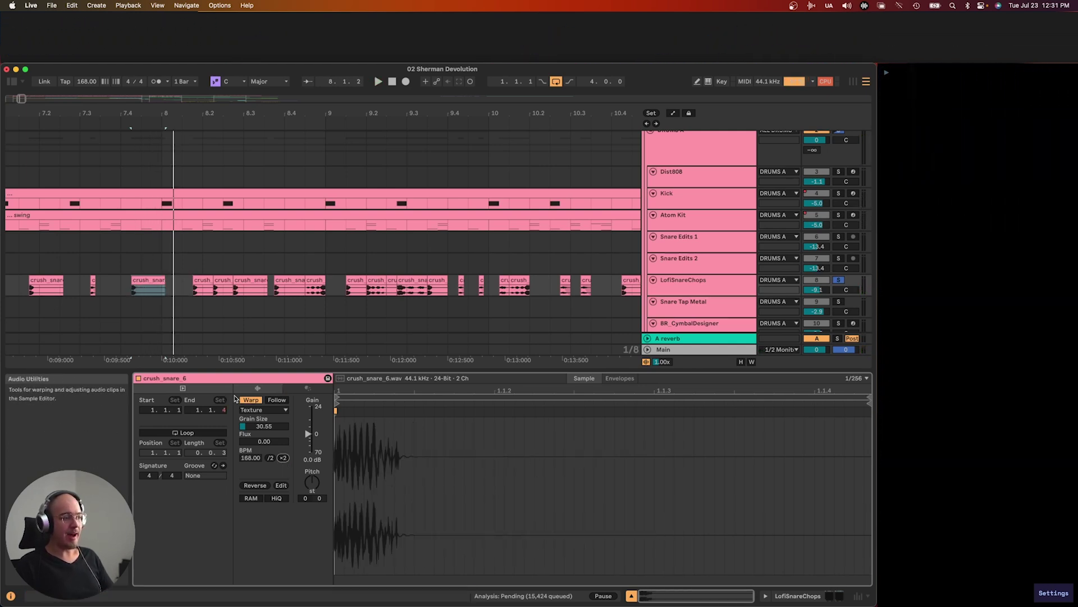
Audition the resampled snare chop just before bar 9 and the frozen RandomZaps clip at the start of the Exposition
scroll(155, 281, "down", 5)
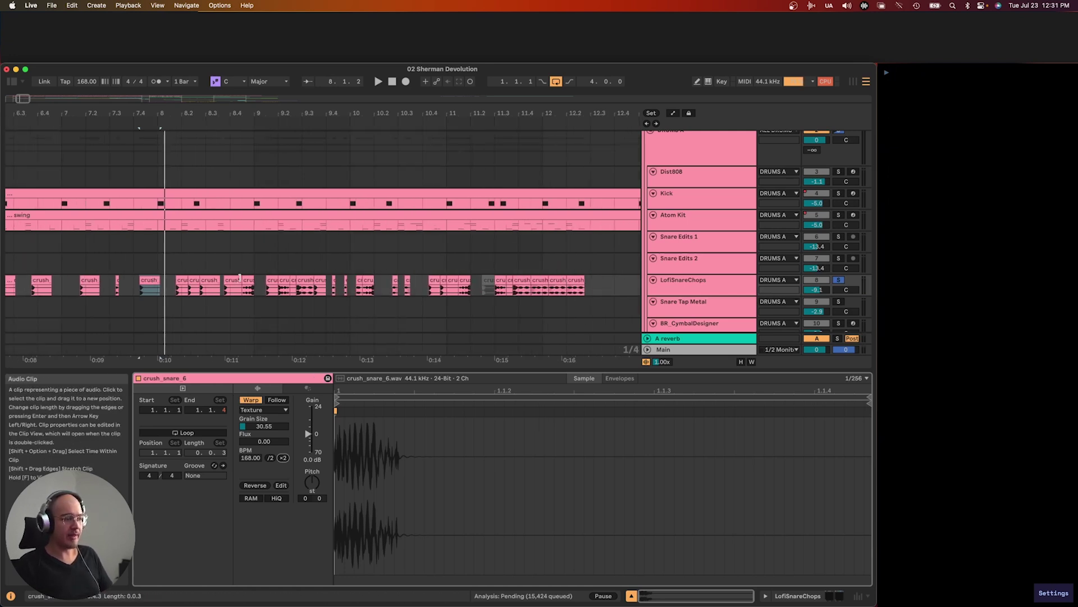
left_click(253, 288)
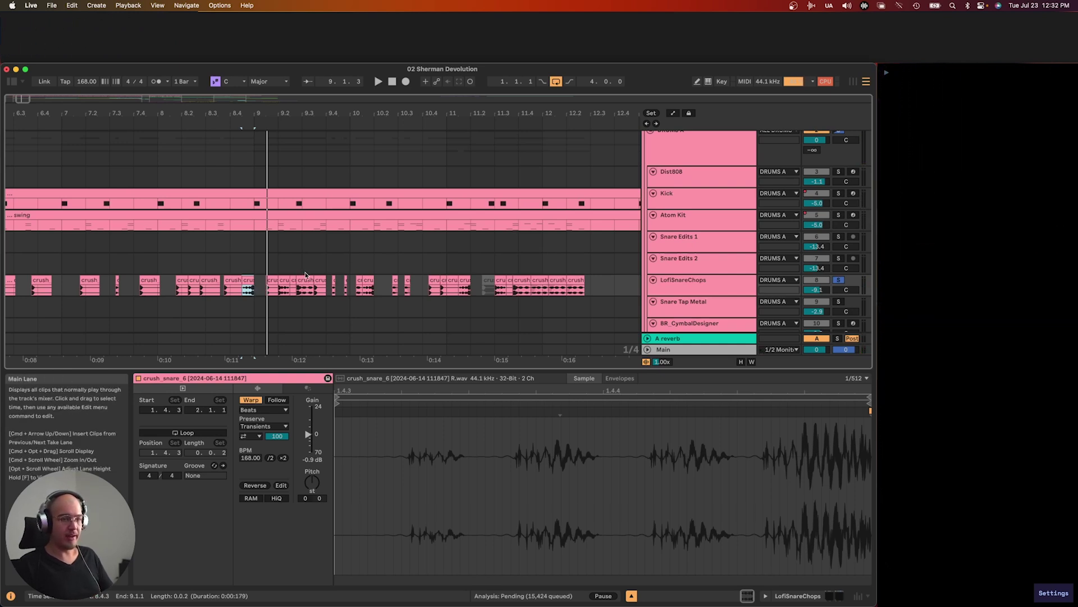
scroll(312, 271, "down", 3)
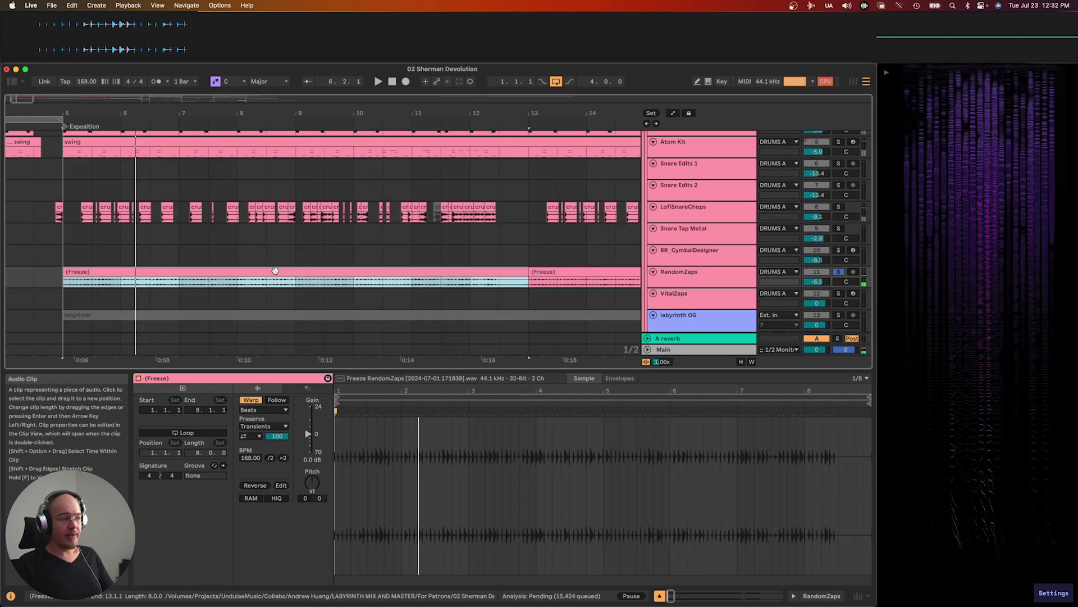
key("space")
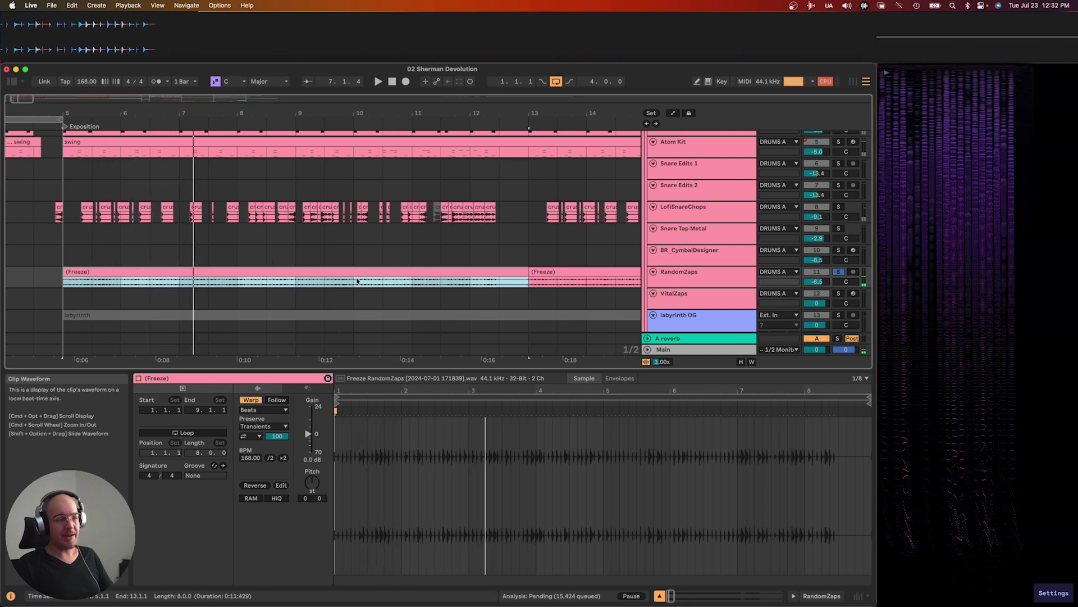
Insert a MIDI track directly below the RandomZaps track
left_click(668, 283)
right_click(674, 281)
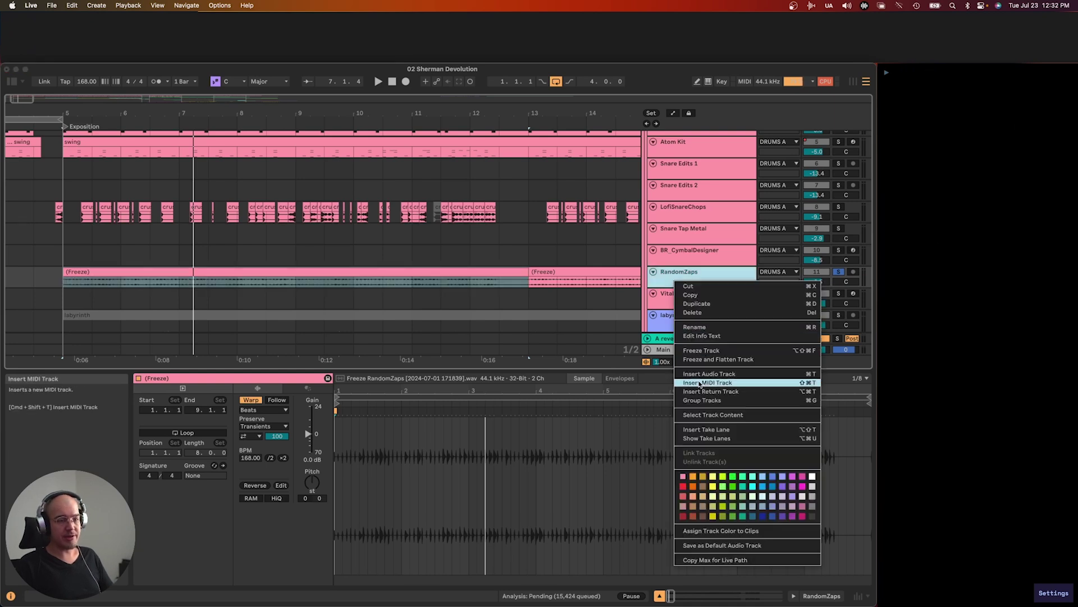
left_click(669, 302)
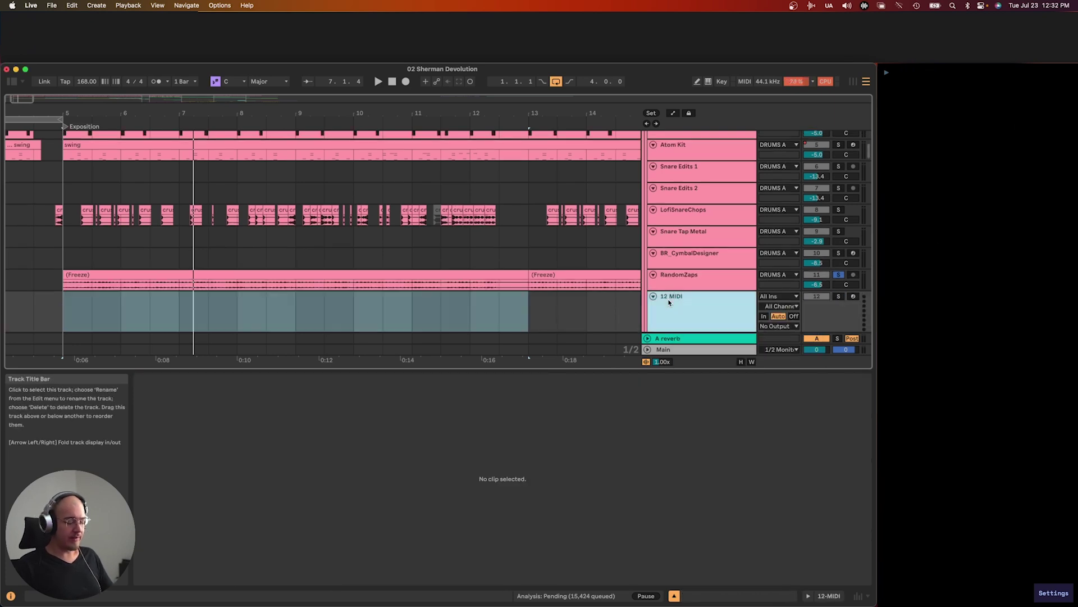
Load the Vital synth onto the new MIDI track and insert an empty one-bar MIDI clip at bar 5
key("super+f")
type("vital")
key("Down")
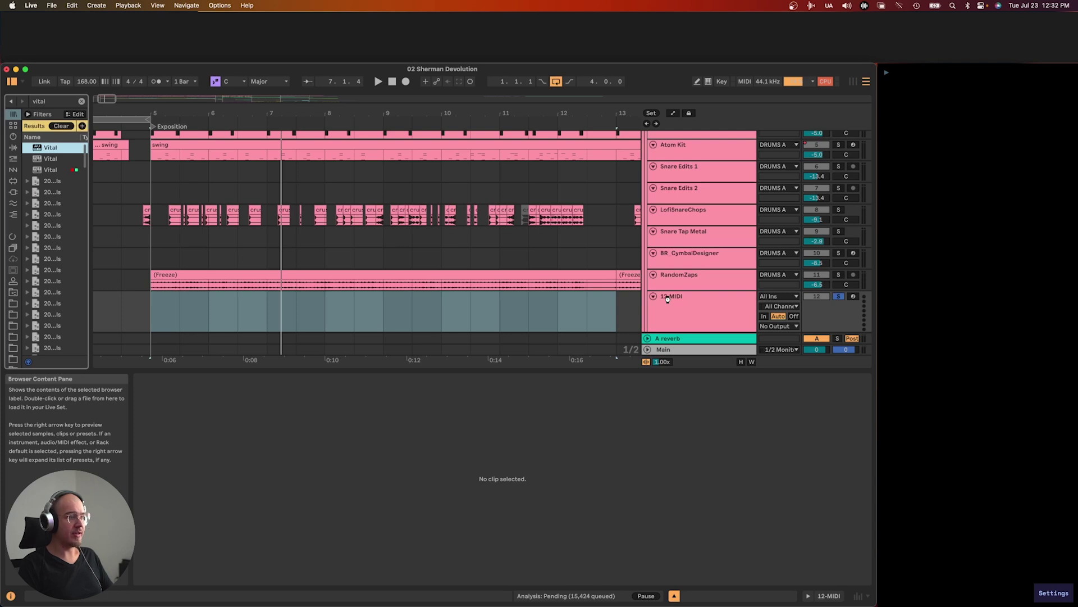
key("Return")
left_click_drag(187, 322, 151, 326)
key("super+shift+m")
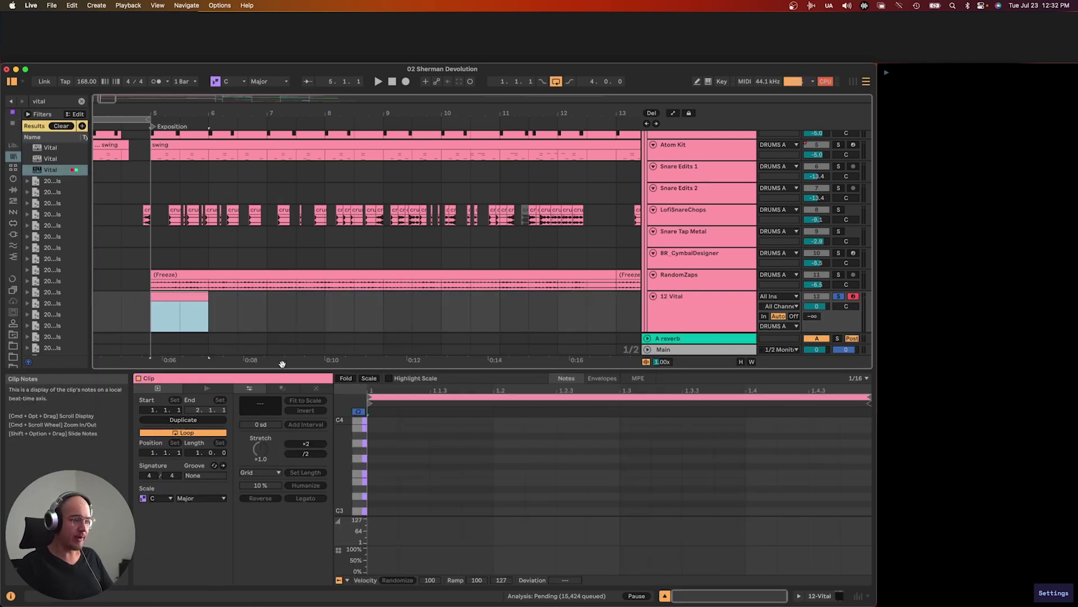
Fill the one-bar MIDI clip with consecutive sixteenth-note C4 notes
double_click(375, 428)
key("Up")
key("super+d")
key("super+d")
key("super+d")
key("super+d")
key("super+d")
key("super+d")
key("super+d")
key("super+d")
key("super+d")
key("super+d")
key("super+d")
key("super+d")
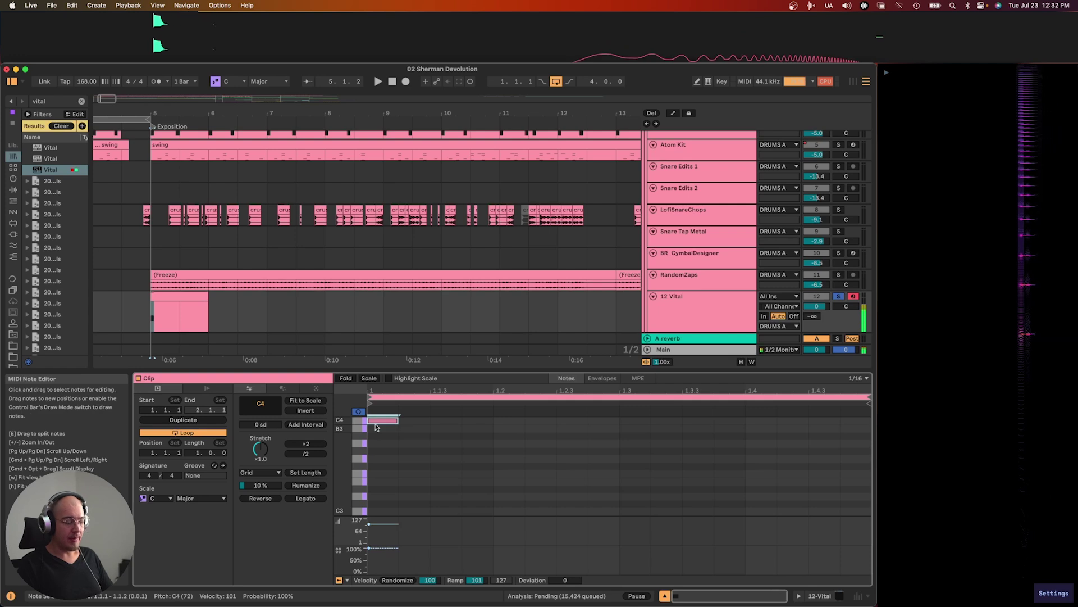
key("super+d")
key("super+d")
key("super+d")
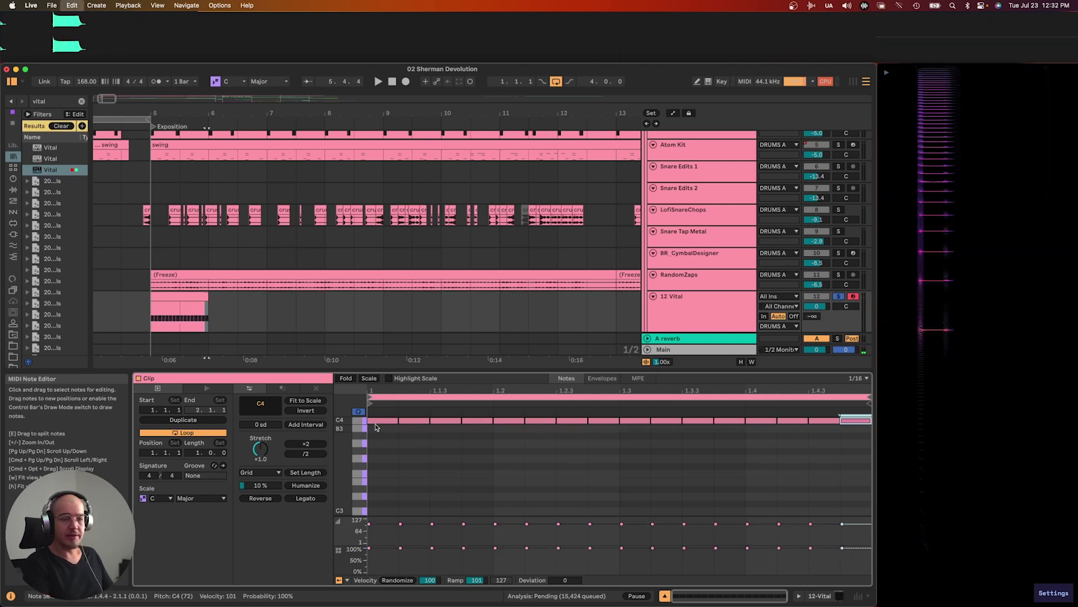
Open Vital's interface, shape ENV 1 into a short decay with no sustain, and audition the notes
left_click(743, 311)
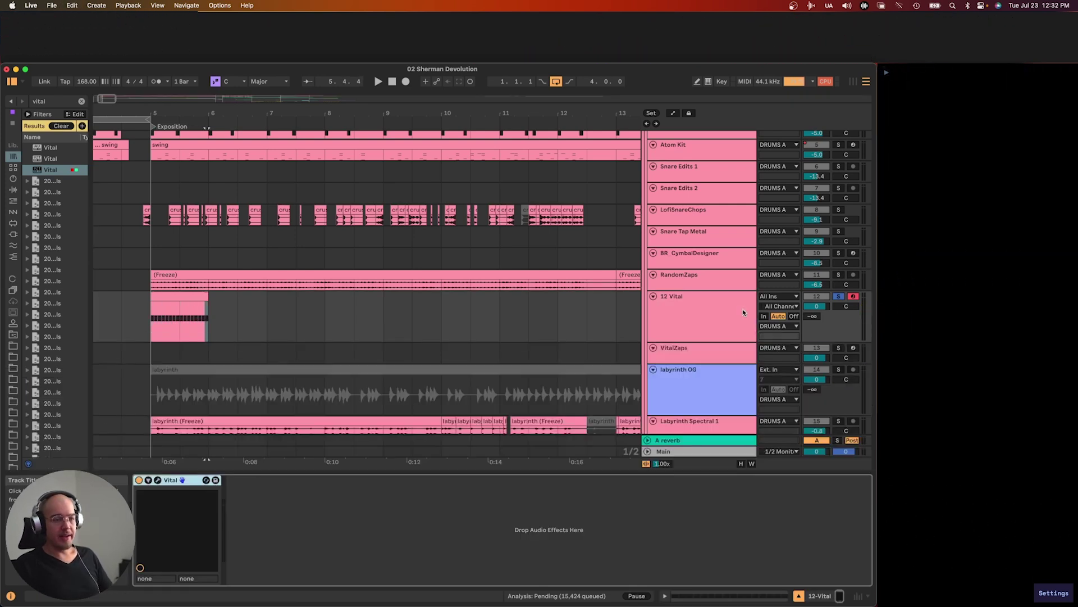
left_click(158, 481)
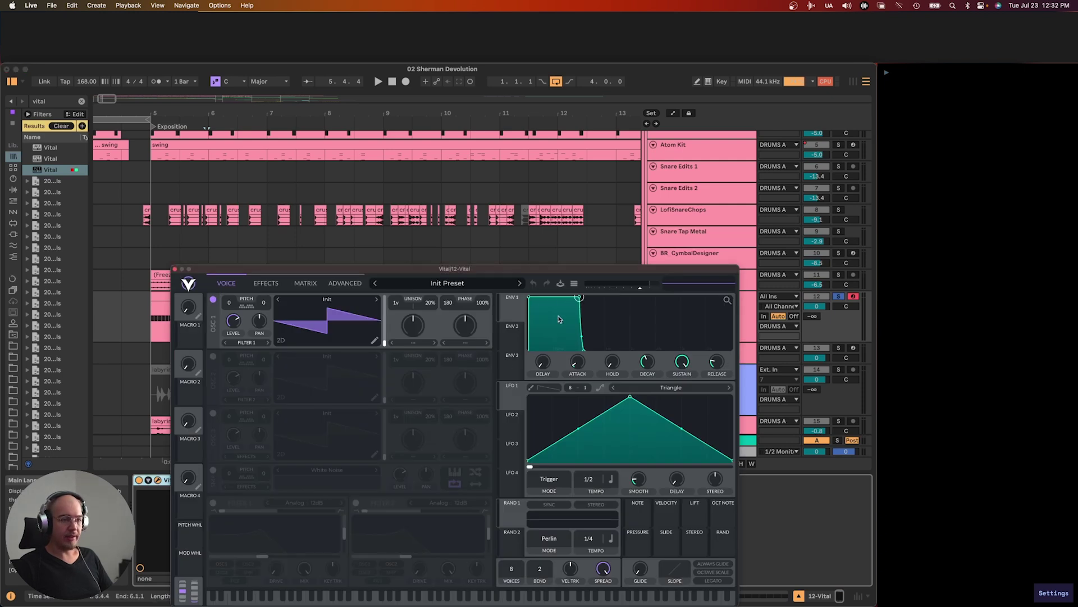
left_click_drag(580, 302, 543, 360)
key("space")
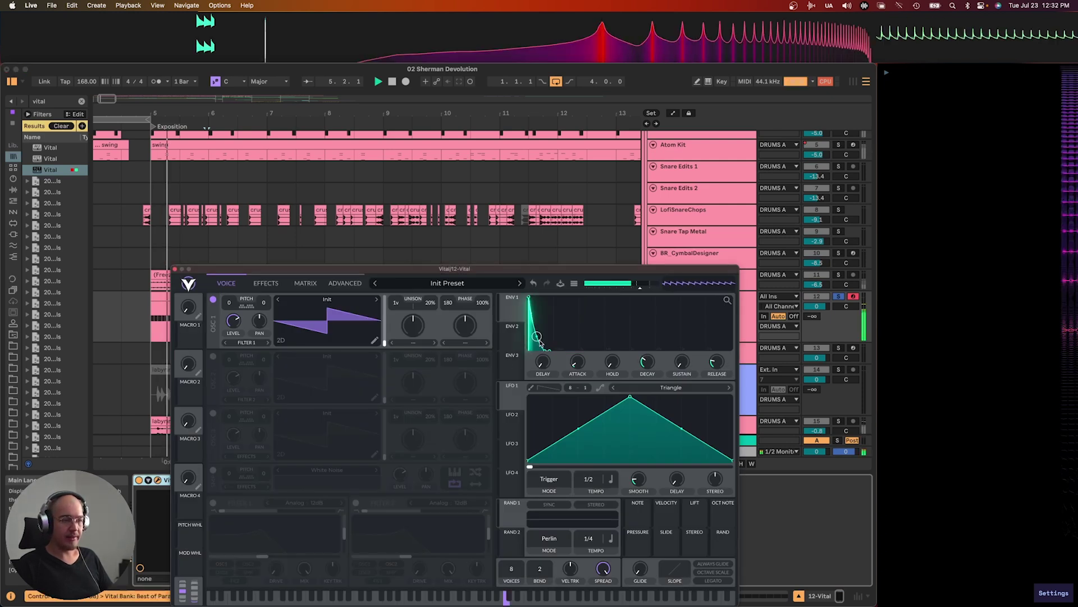
Modulate oscillator 1's pitch with ENV 2, shape ENV 2 into a very short decay with no sustain, and audition it
left_click_drag(514, 339, 233, 320)
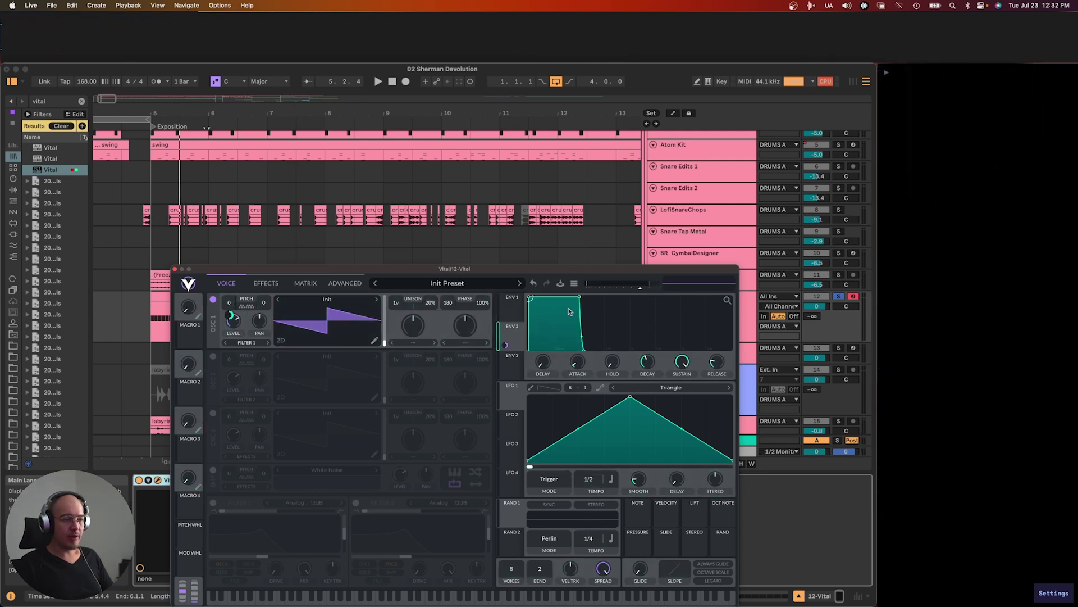
left_click_drag(578, 303, 533, 337)
key("space")
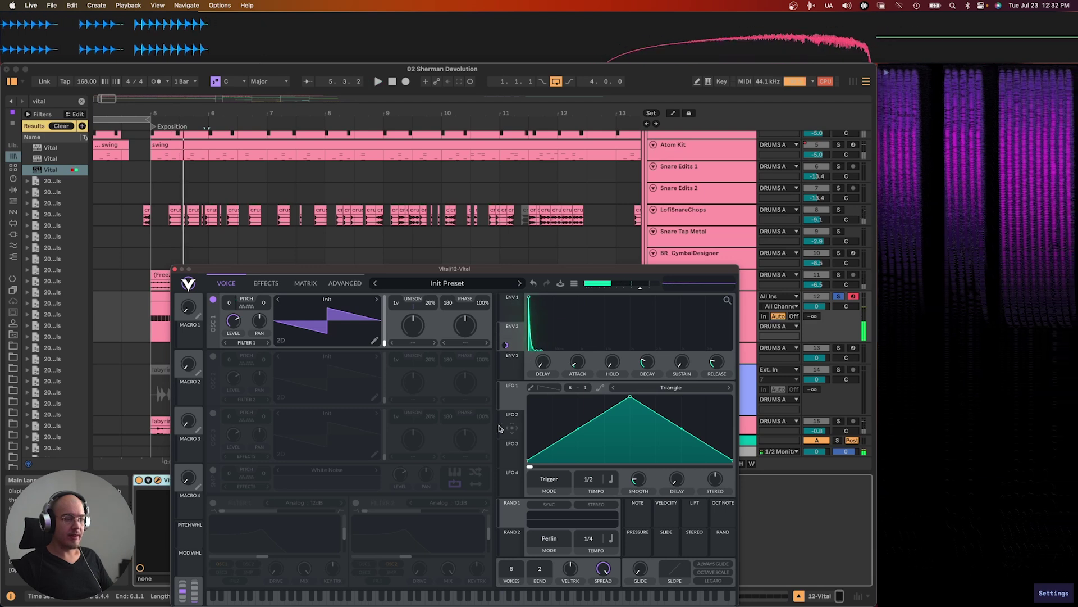
Set RAND 1 to Sample & Hold with its tempo at Freeze, and assign it to oscillator 1's pitch
left_click(544, 537)
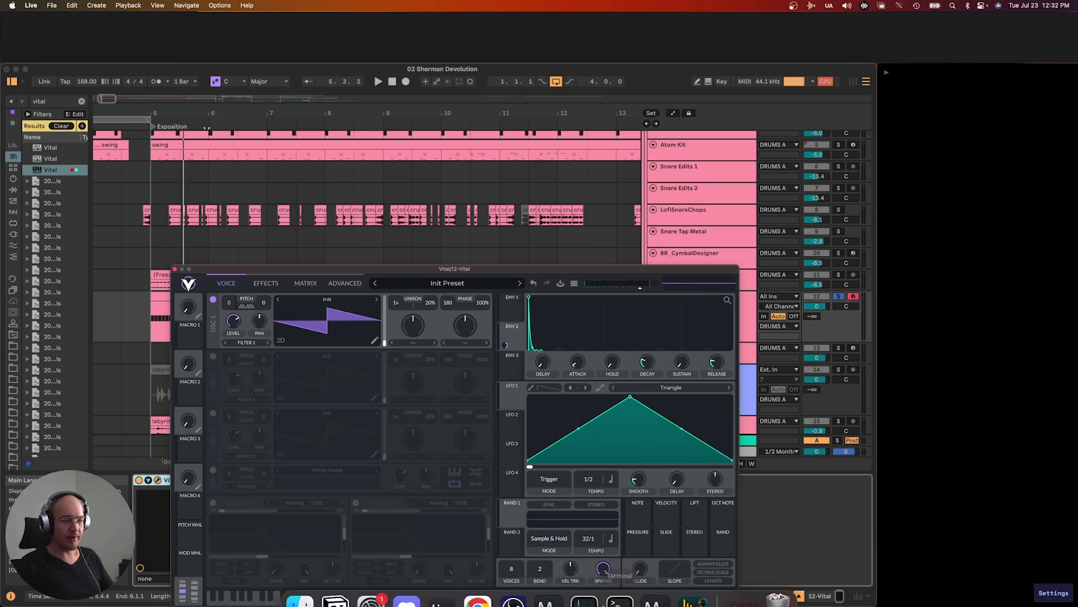
scroll(590, 540, "down", 1)
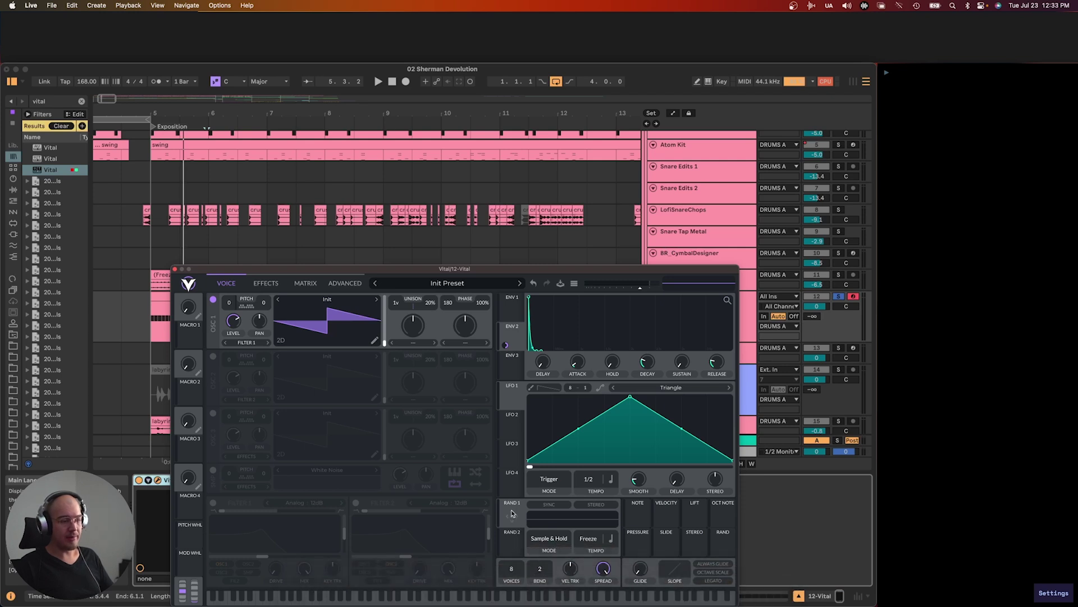
left_click_drag(513, 522, 246, 314)
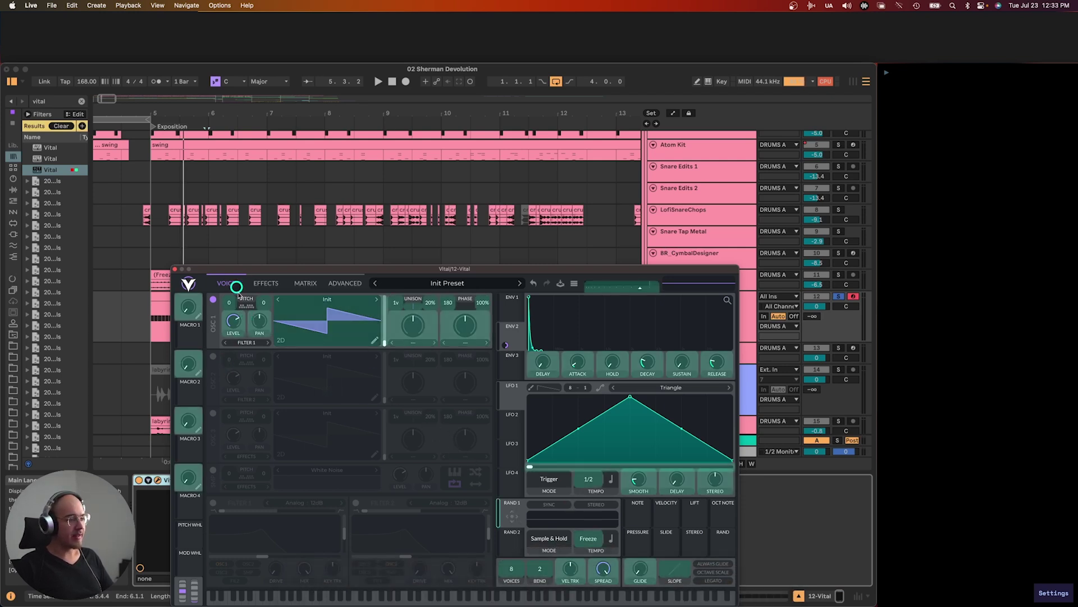
left_click_drag(230, 308, 231, 308)
Enable oscillator 2 and modulate its pitch with RAND 2, using Sample & Hold mode and the Freeze tempo
left_click(213, 357)
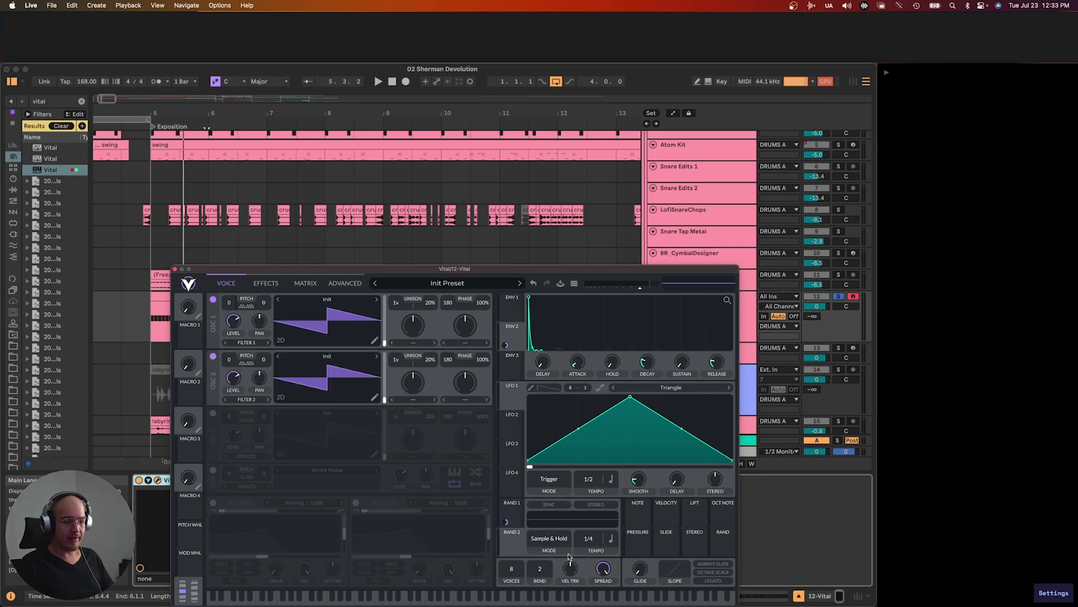
left_click_drag(588, 539, 588, 606)
left_click_drag(498, 530, 231, 364)
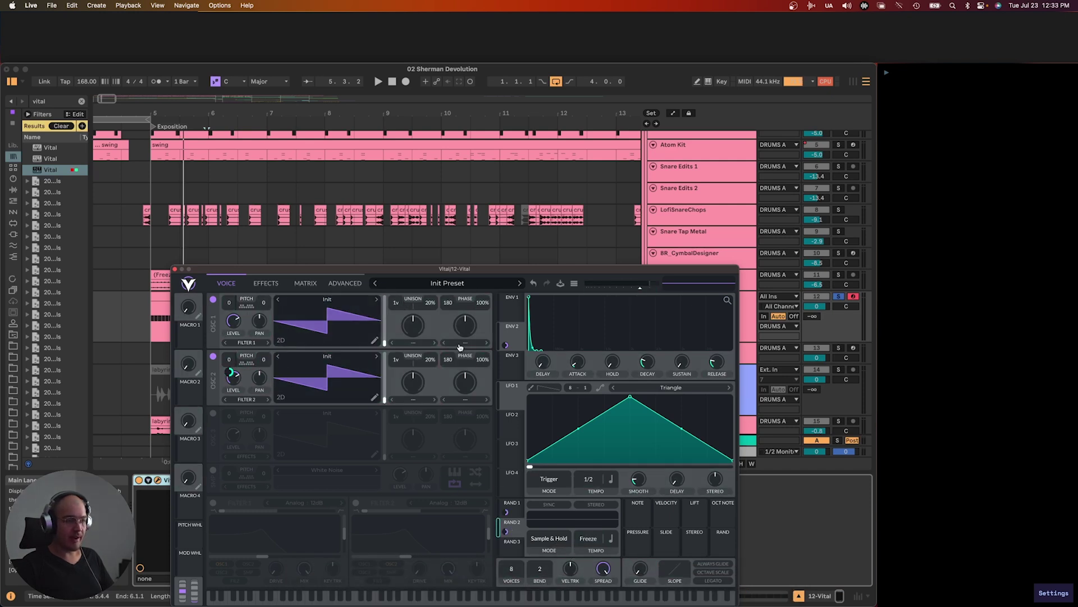
Set oscillator 1 to FM <- OSC 2, audition the sound, and shorten ENV 1's decay to 0.099 secs
left_click(478, 432)
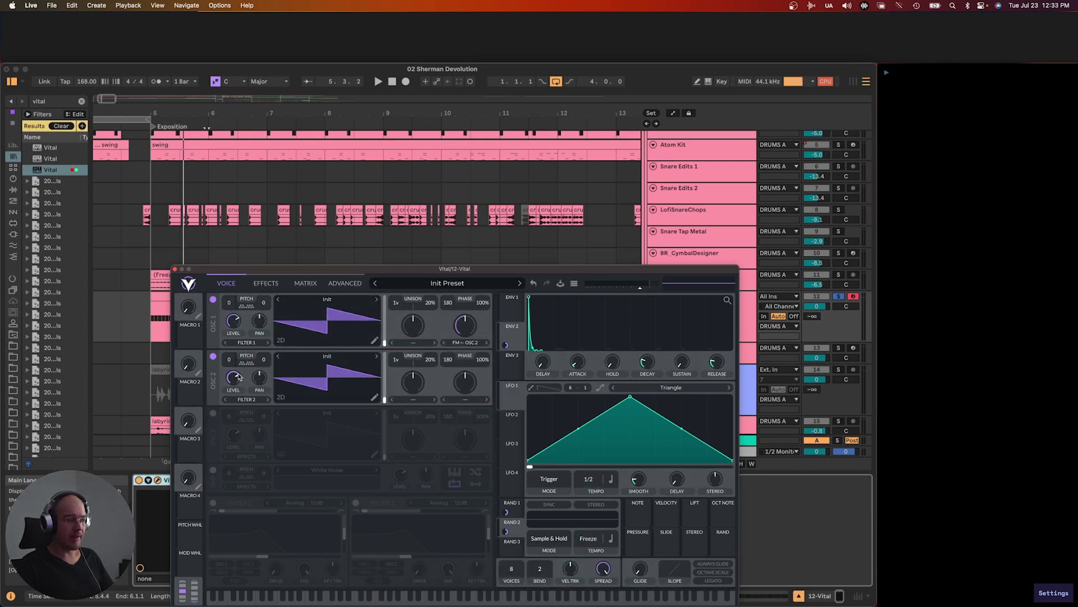
key("space")
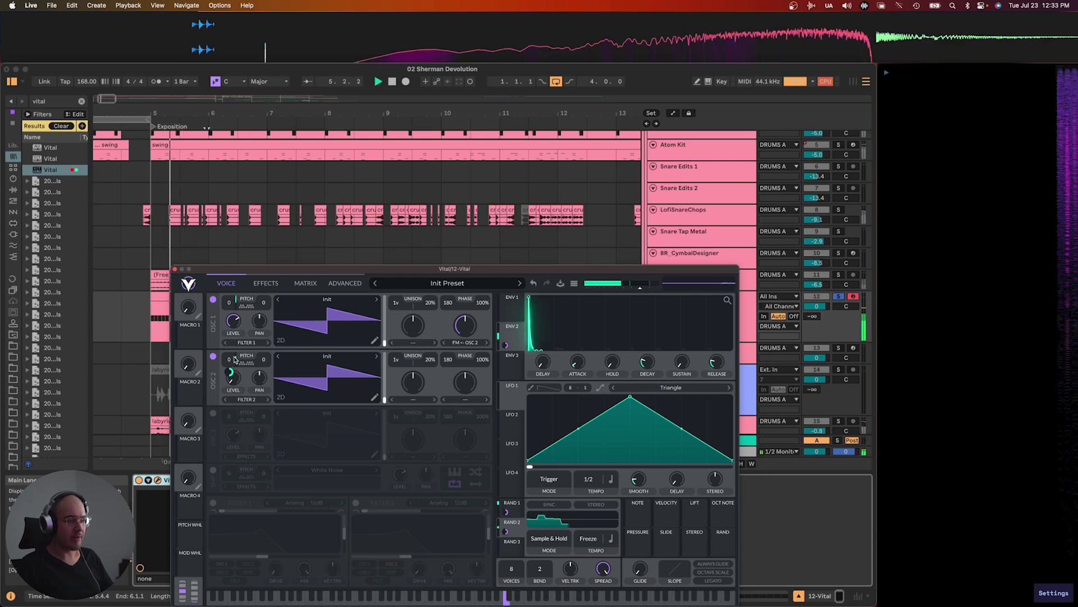
left_click(512, 308)
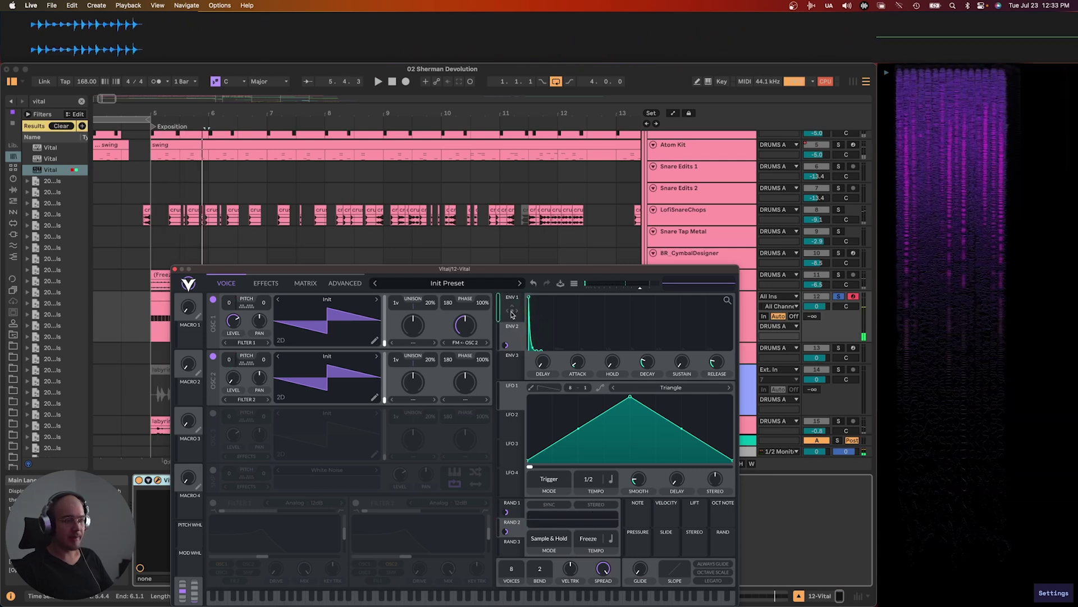
left_click_drag(648, 362, 652, 365)
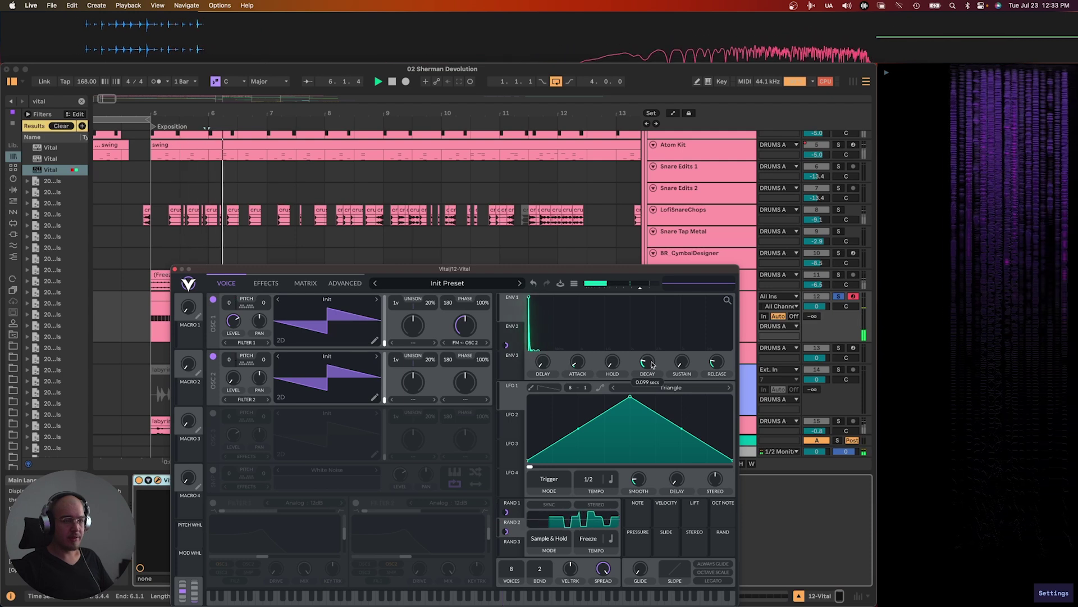
Close the Vital window, find EQ Eight in the browser, and add it after Vital on the track
left_click(175, 269)
left_click(364, 546)
key("super+f")
type("eq")
key("Down")
key("Down")
key("Down")
key("Down")
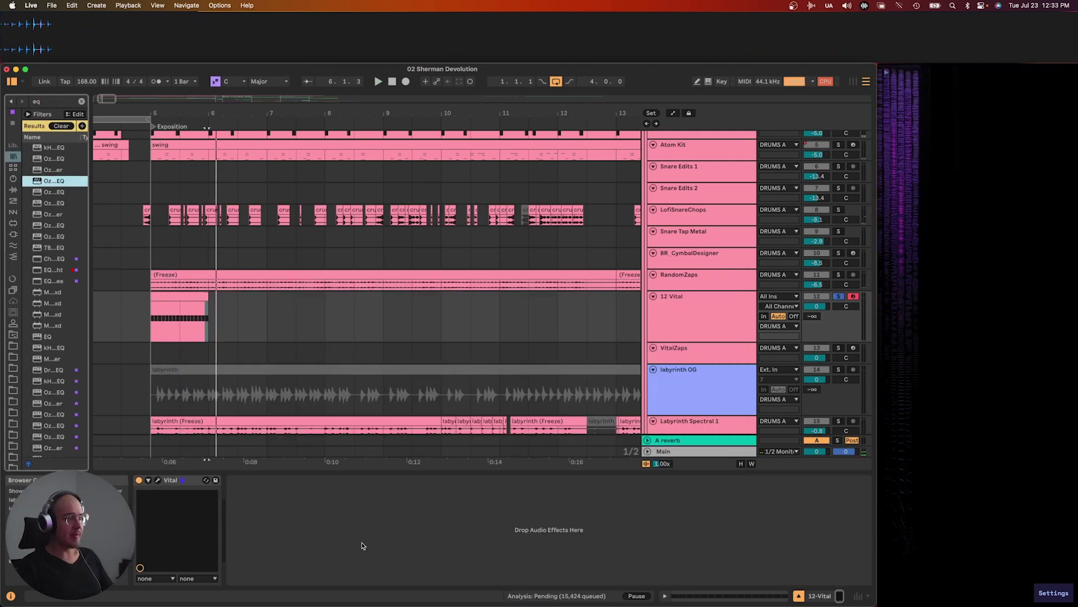
key("Down")
key("Down")
key("Down")
key("Down")
key("Down")
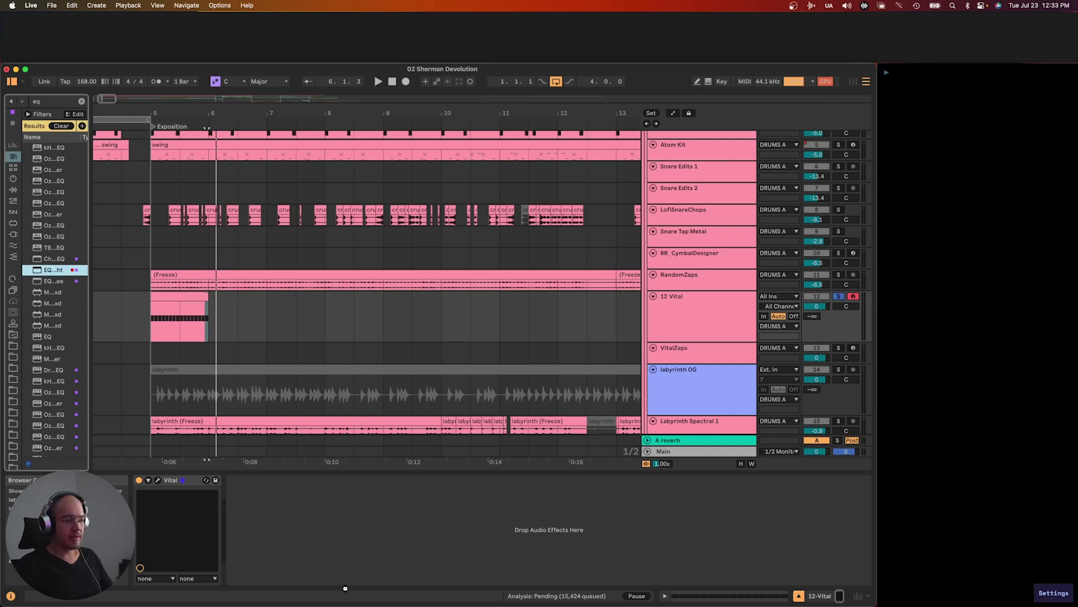
key("Return")
Band-limit the zaps in EQ Eight with a high cut at 9.38 kHz and a low cut at 337 Hz, and audition them
left_click(459, 578)
left_click_drag(470, 534, 448, 539)
key("space")
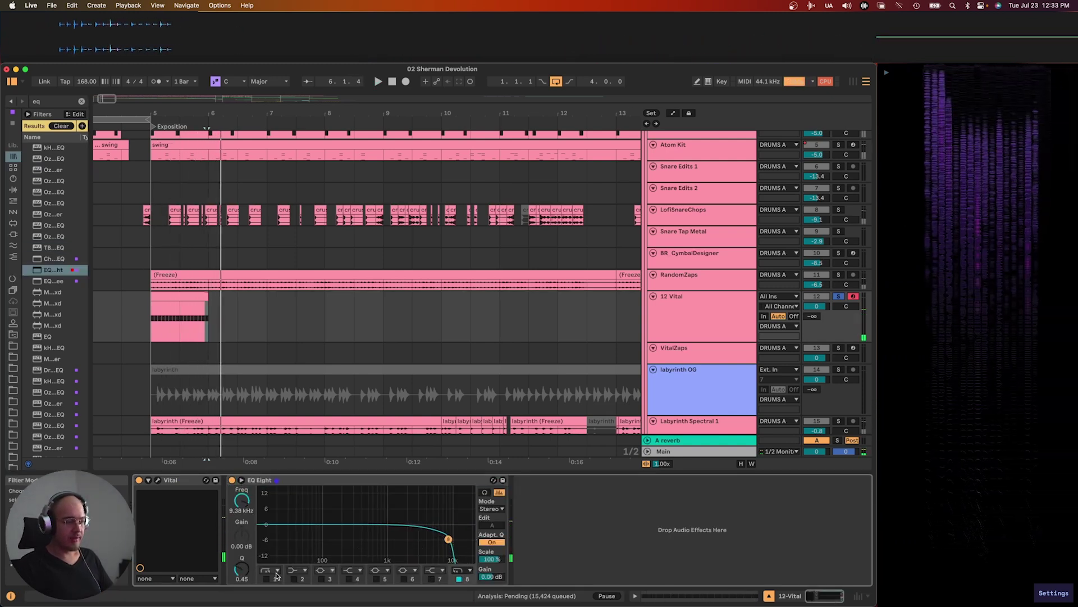
left_click(267, 578)
key("space")
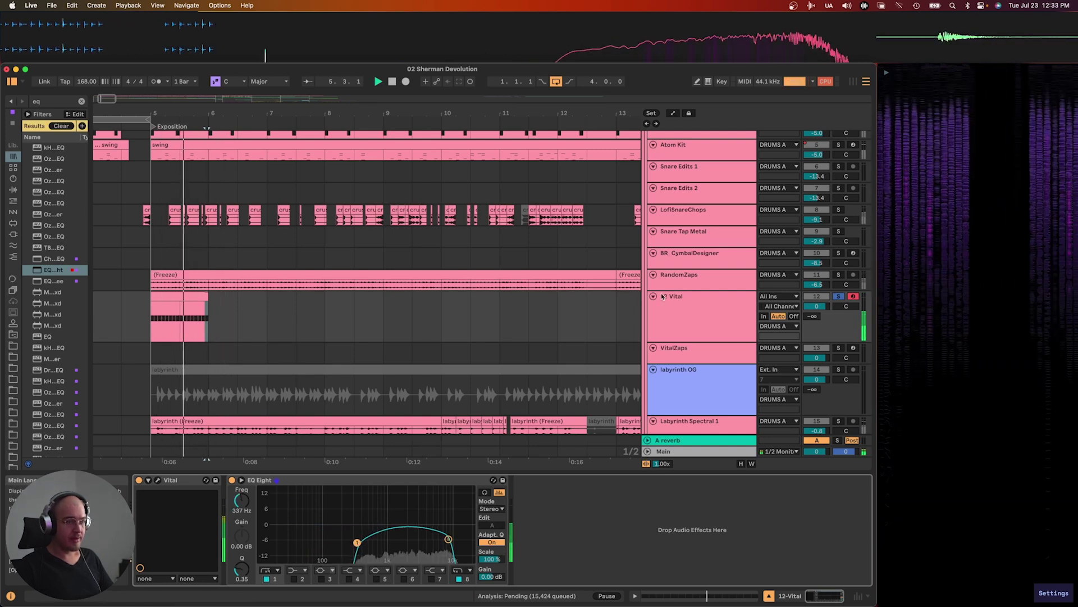
Delete the 12 Vital demonstration track
left_click(690, 304)
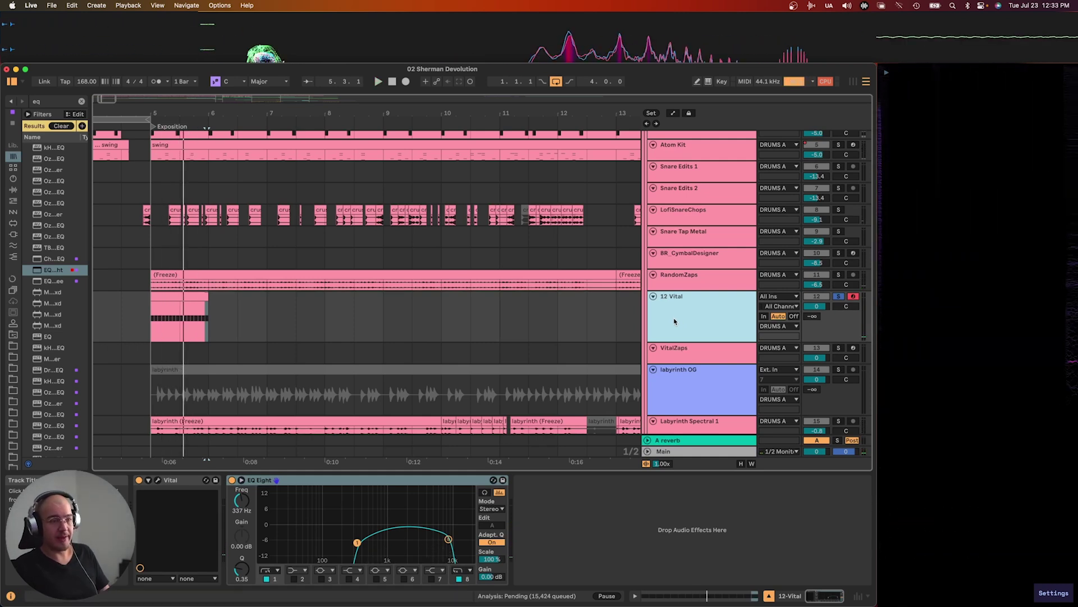
key("Delete")
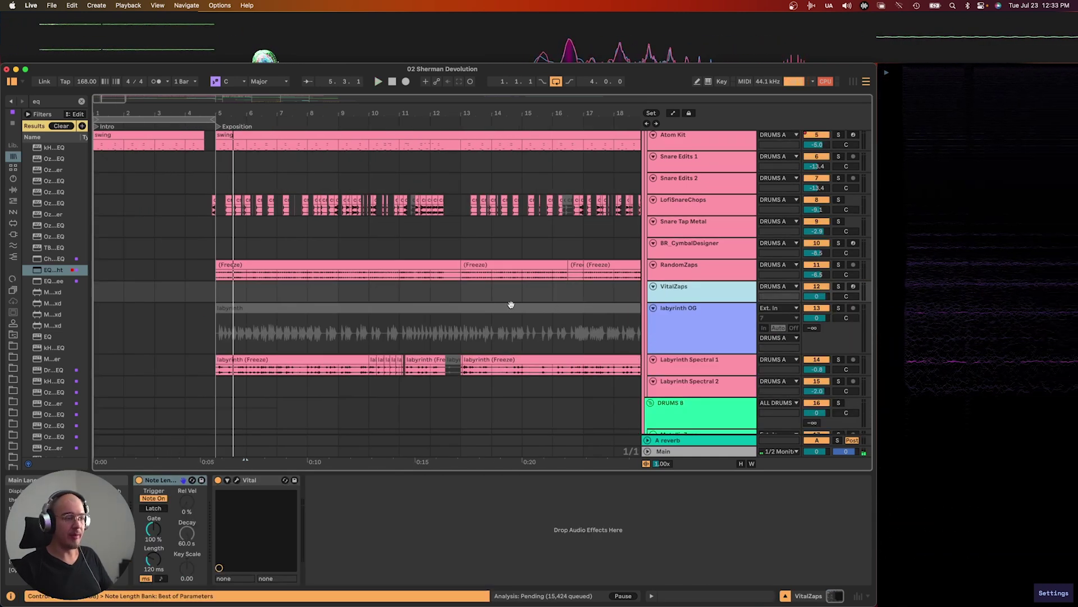
Solo the Labyrinth Spectral 1 track and audition it from the start of the Exposition
scroll(713, 351, "down", 2)
left_click(711, 320)
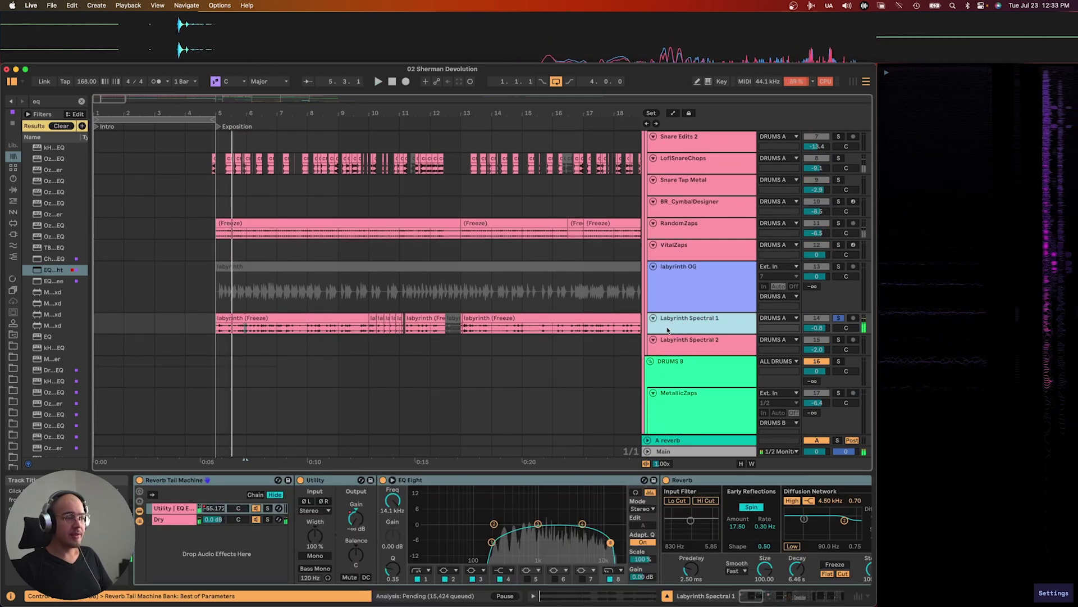
key("space")
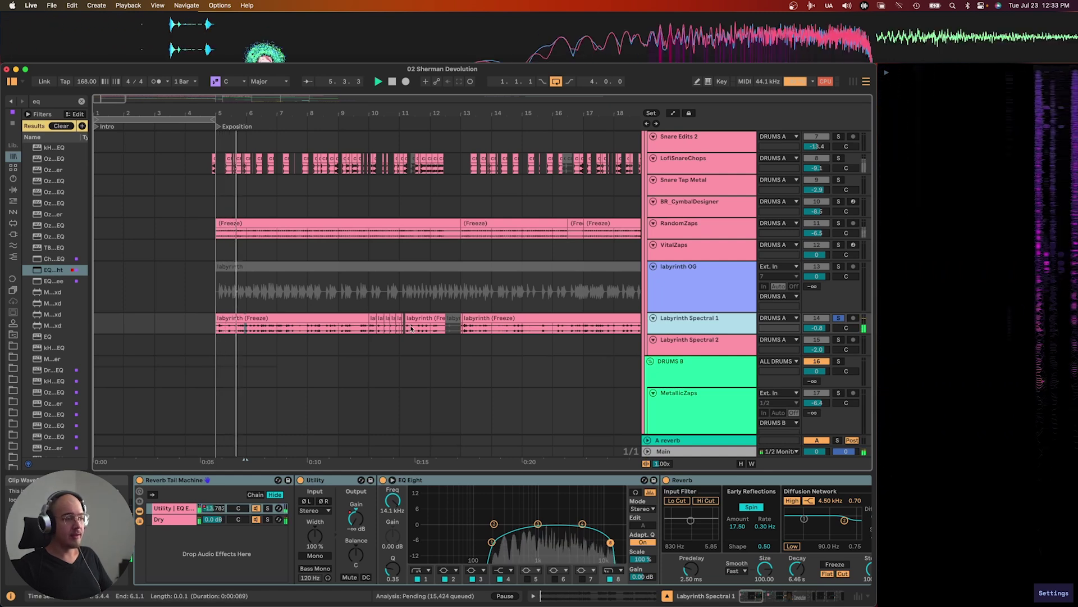
Solo the labyrinth OG track, activate its muted labyrinth clip, and audition the original recording
left_click(677, 278)
key("space")
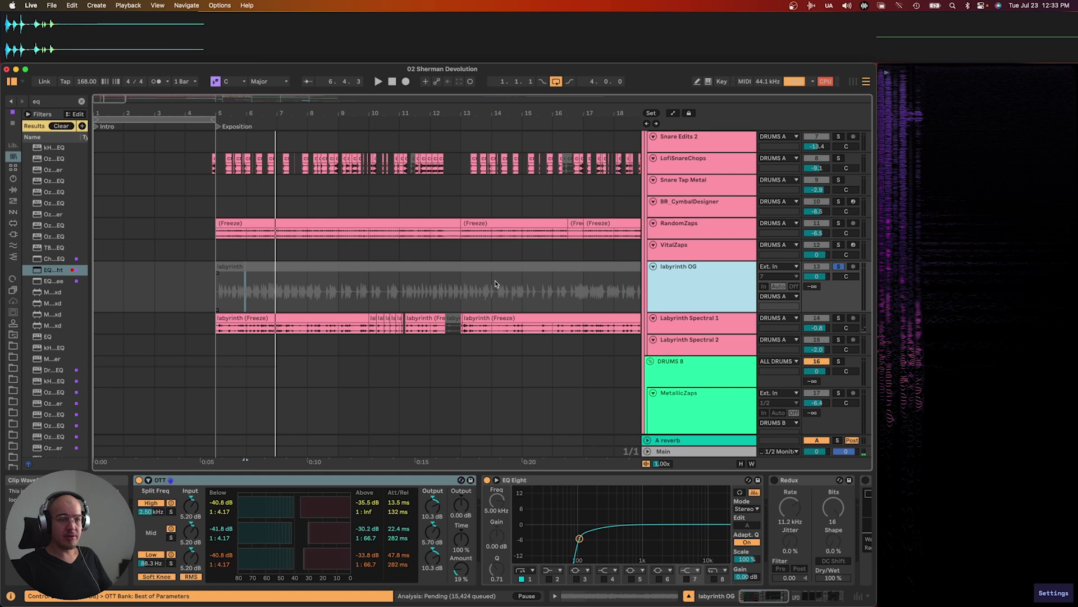
left_click(410, 265)
key("space")
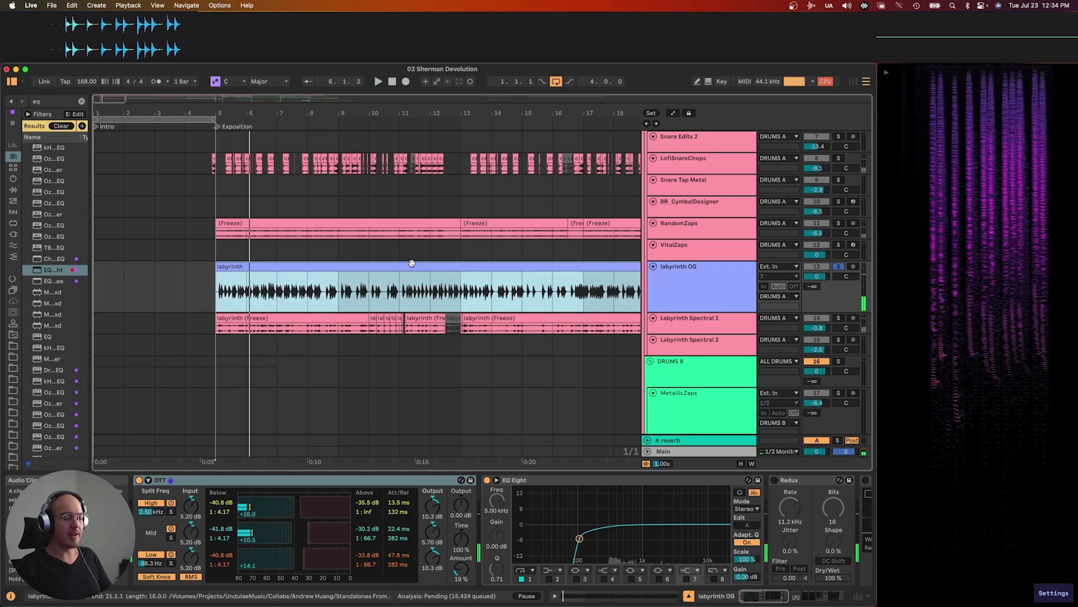
key("space")
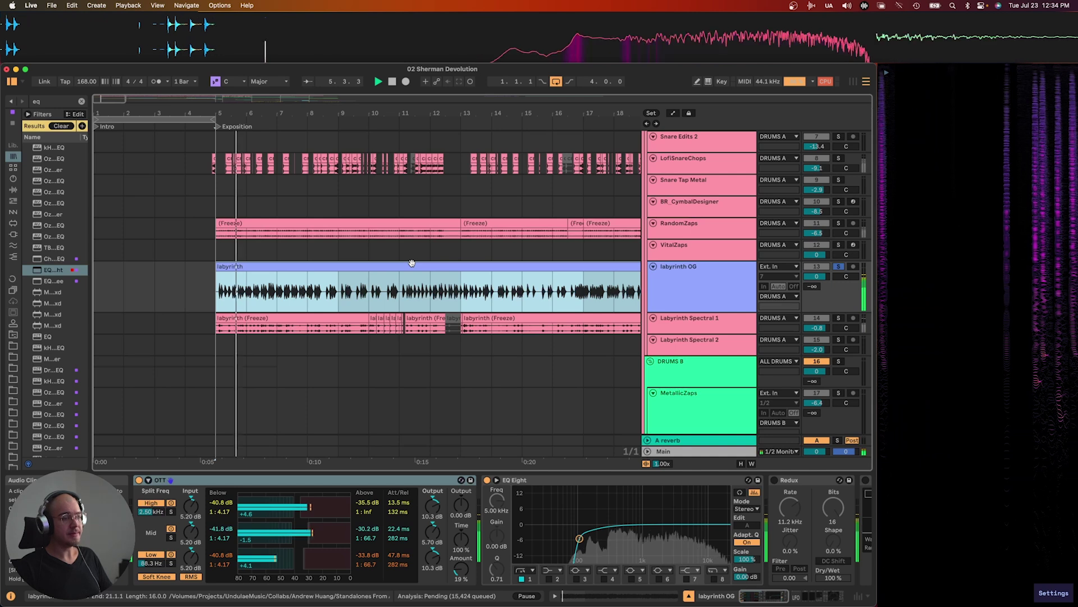
Add the Unfiltered Audio SpecOps plug-in after Echo at the end of the labyrinth OG track's device chain
left_click(702, 324)
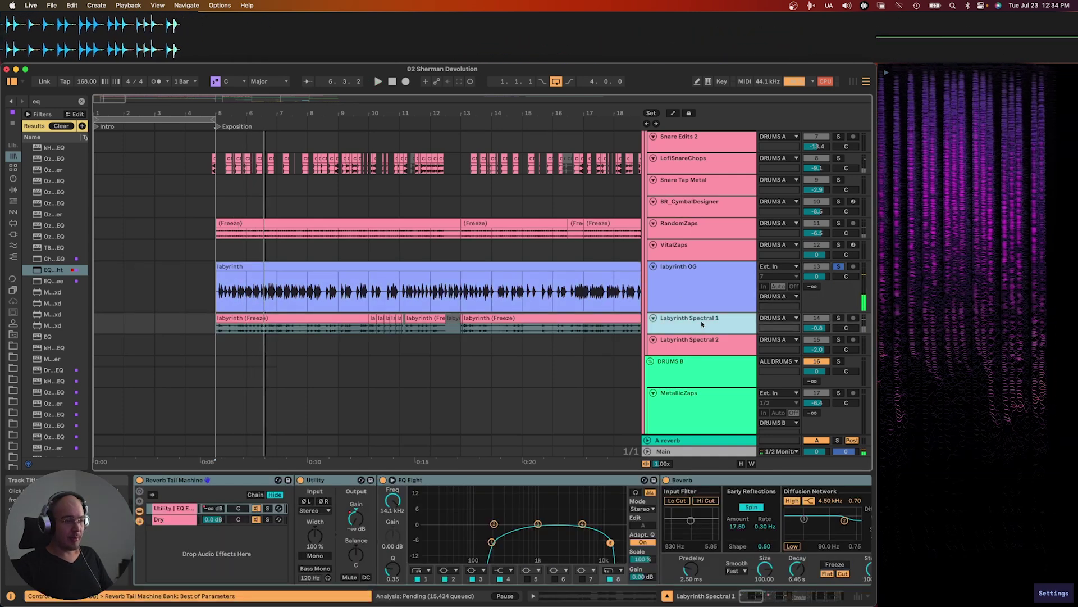
left_click(696, 294)
scroll(640, 482, "right", 10)
scroll(637, 481, "right", 5)
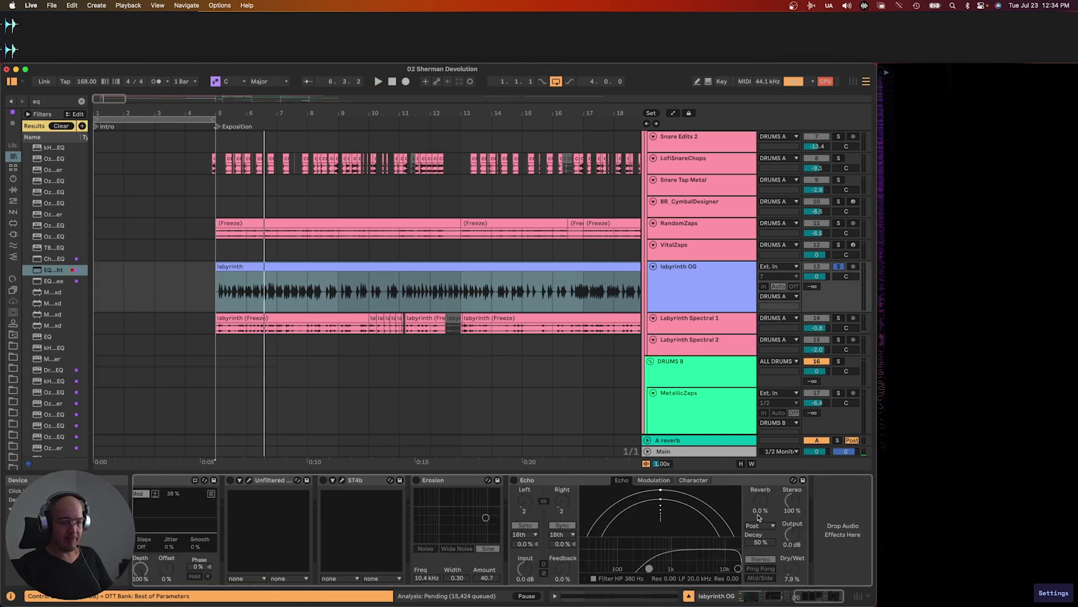
key("super+f")
type("specops")
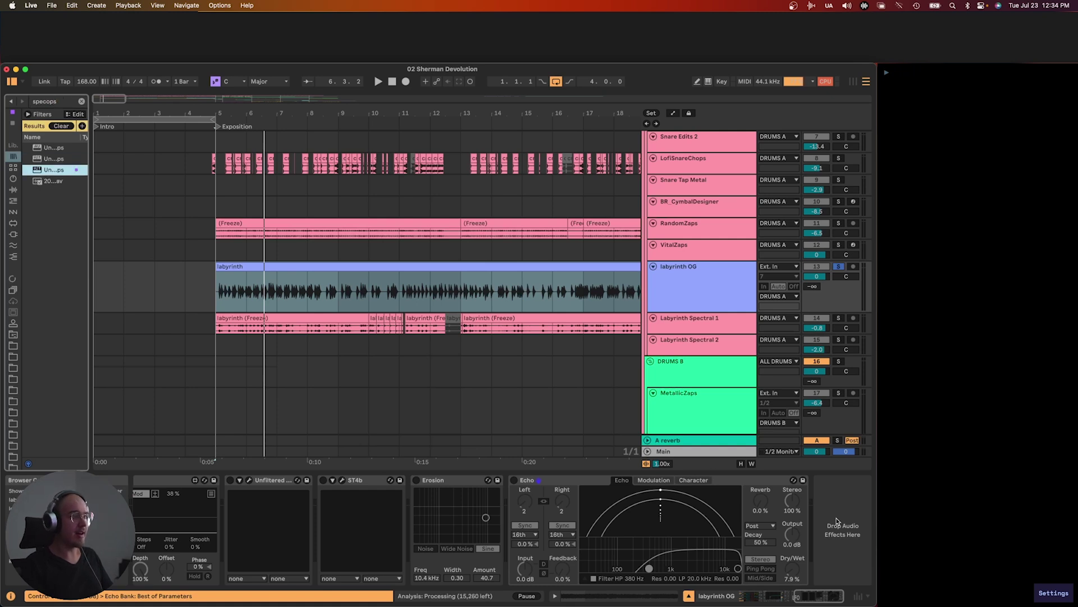
left_click_drag(836, 511, 828, 498)
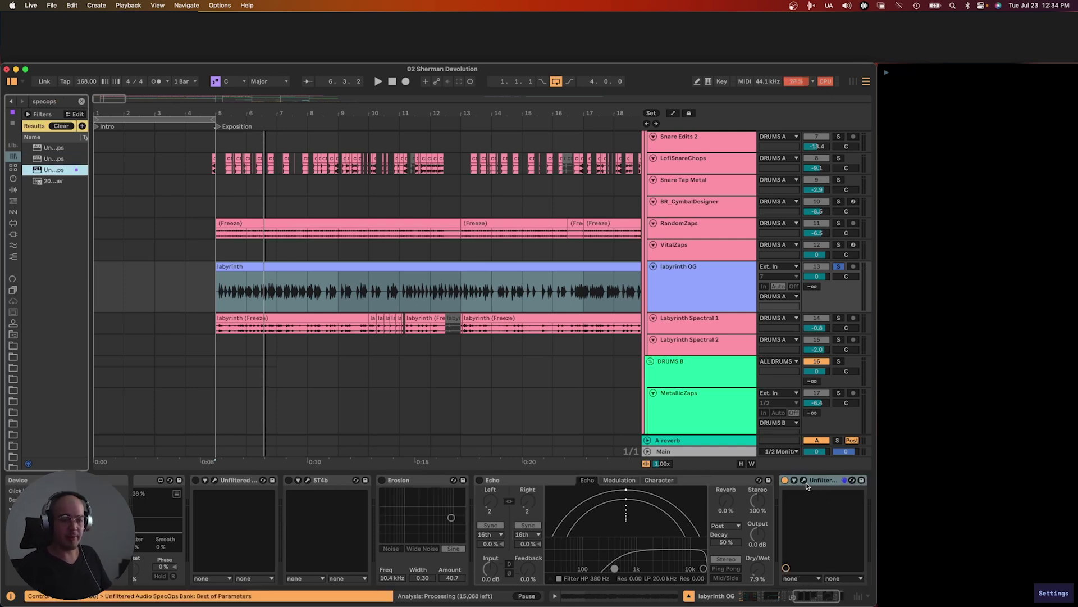
Move the SpecOps window clear of the lower controls and set its first effect slot to MP3ify
left_click_drag(316, 279, 275, 177)
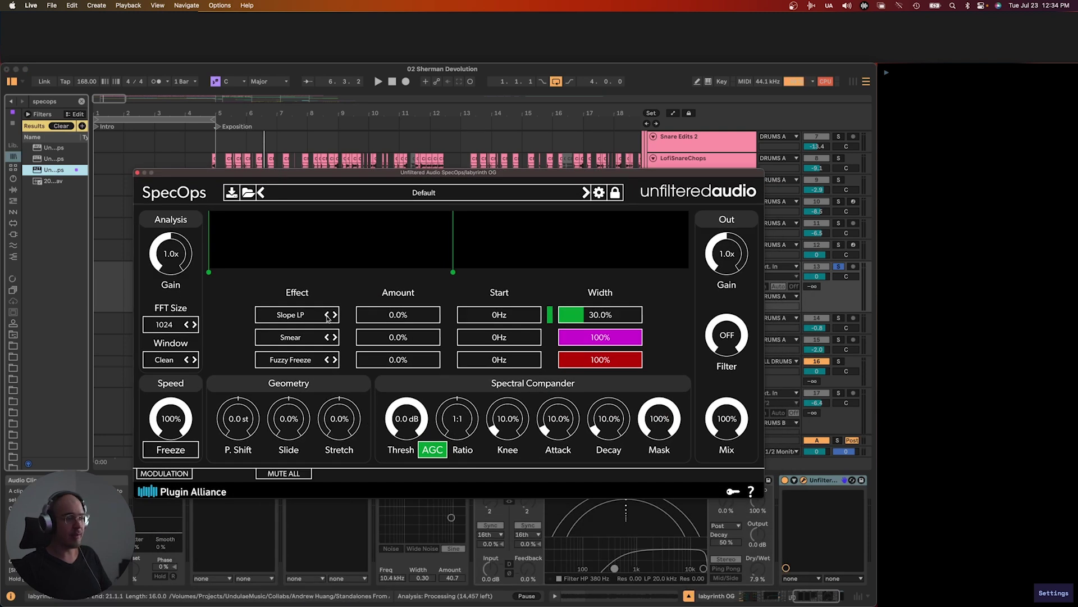
left_click(294, 317)
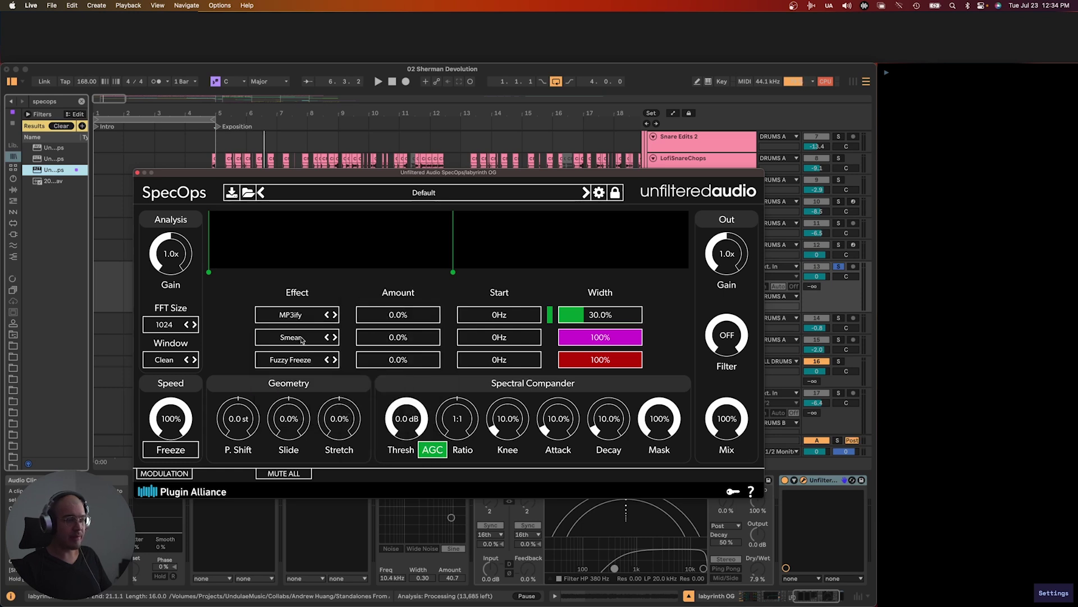
Set SpecOps' second effect slot to Glitchy Freeze, one of the Freezers effects
left_click(301, 337)
mouse_move(297, 406)
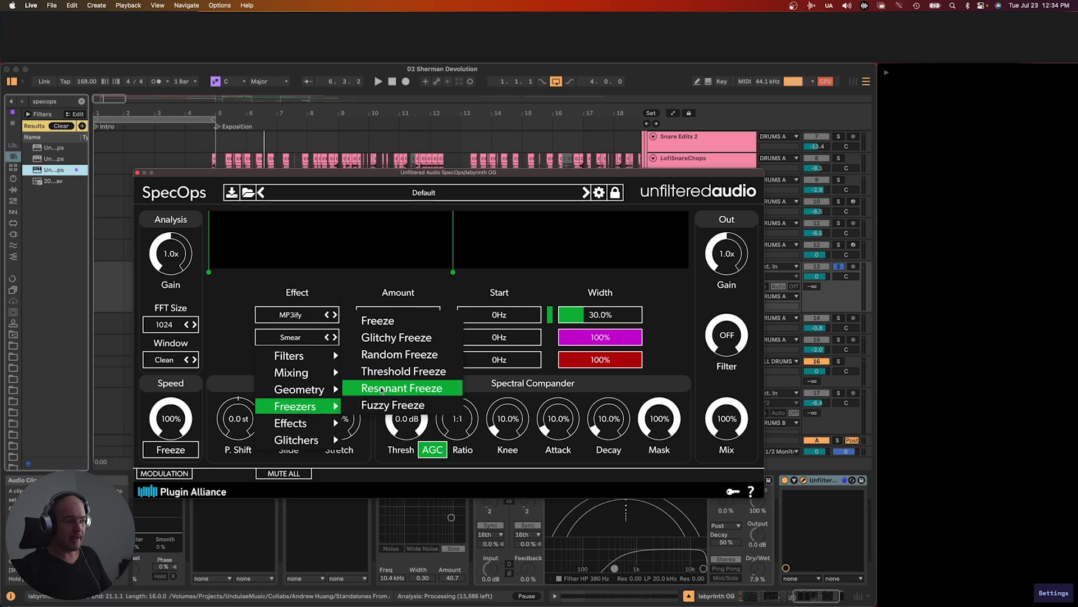
left_click(374, 344)
While auditioning labyrinth OG, set MP3ify to 0% amount with 100% width, and Glitchy Freeze to 5.3% amount
left_click(384, 315)
key("space")
left_click_drag(385, 338, 348, 316)
double_click(581, 316)
left_click(403, 338)
key("space")
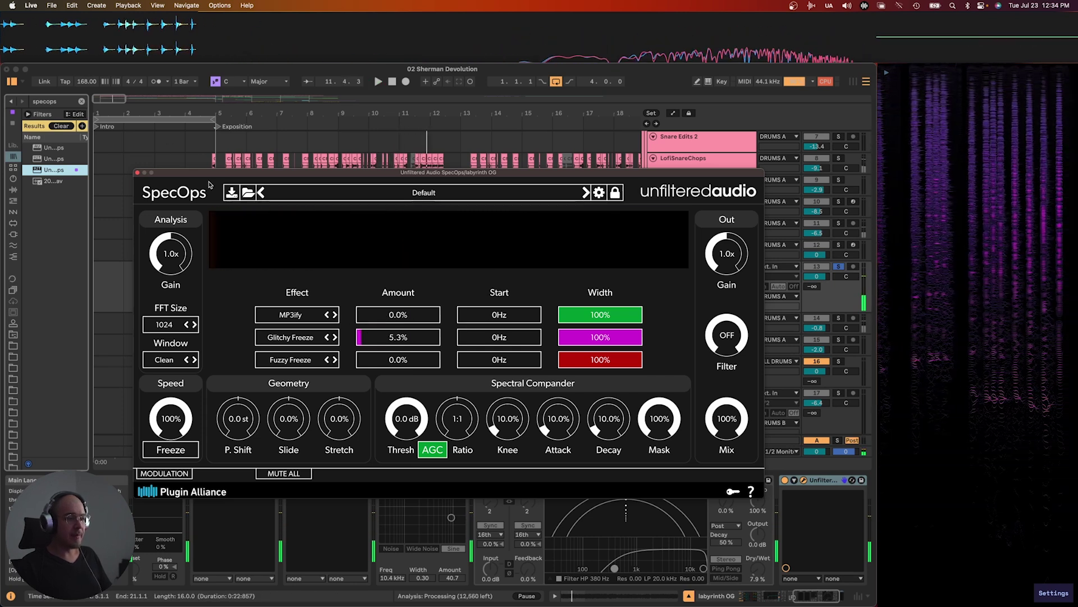
Close the SpecOps window and delete the labyrinth OG track
left_click(137, 172)
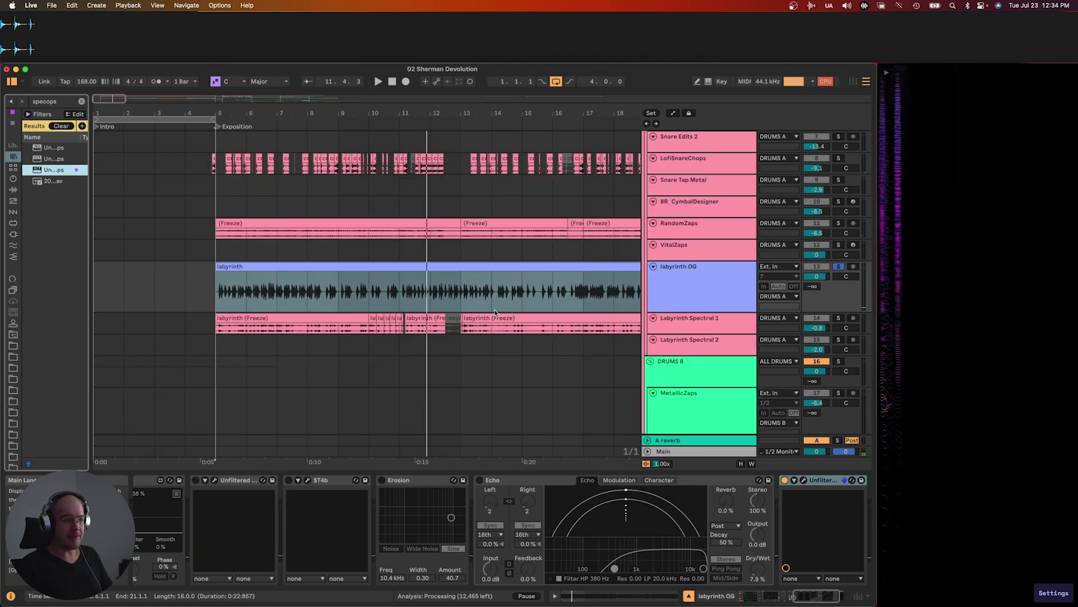
left_click(704, 287)
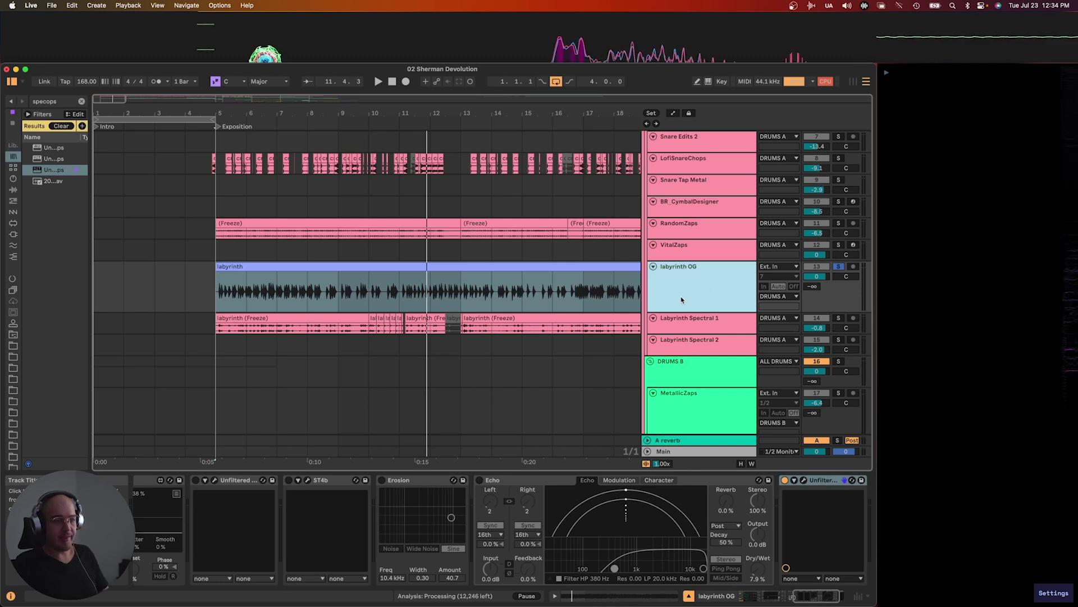
key("Delete")
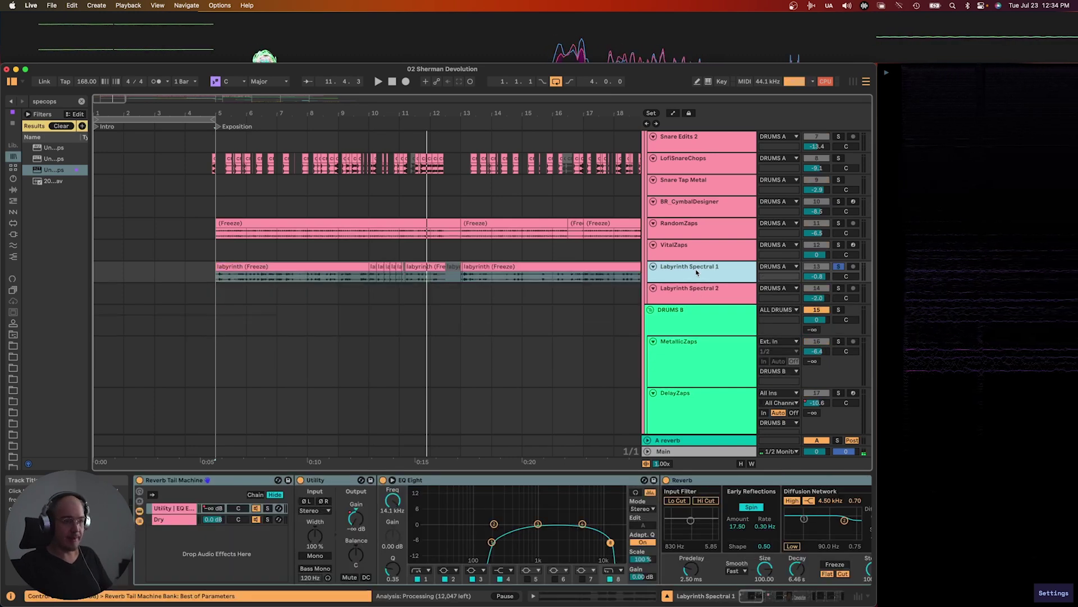
Audition Labyrinth Spectral 1 with the arrangement's automation shown and the start of the Exposition enlarged
key("space")
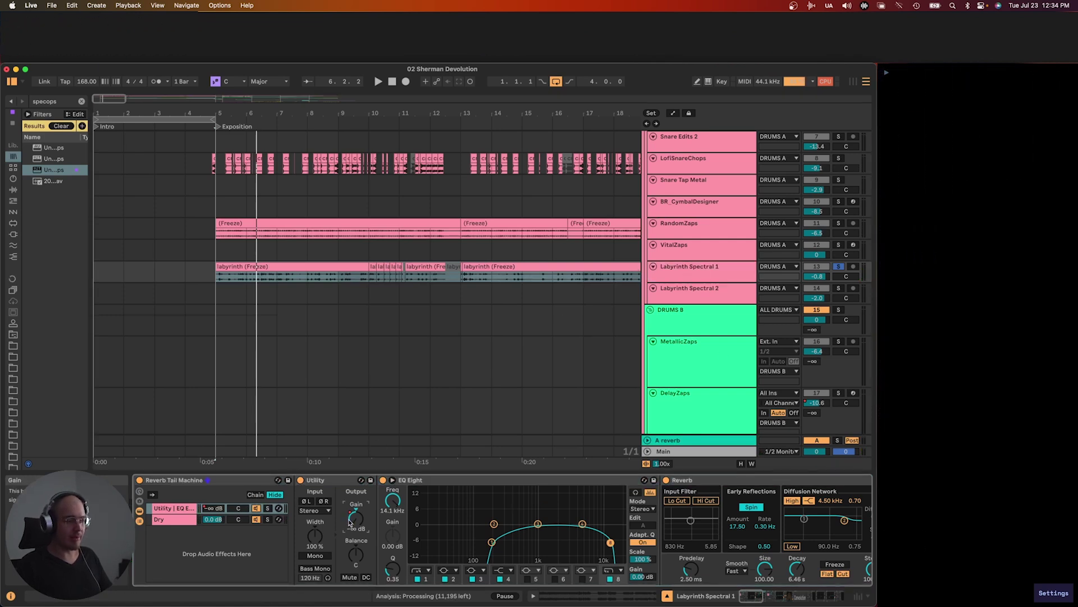
key("a")
scroll(228, 279, "up", 5)
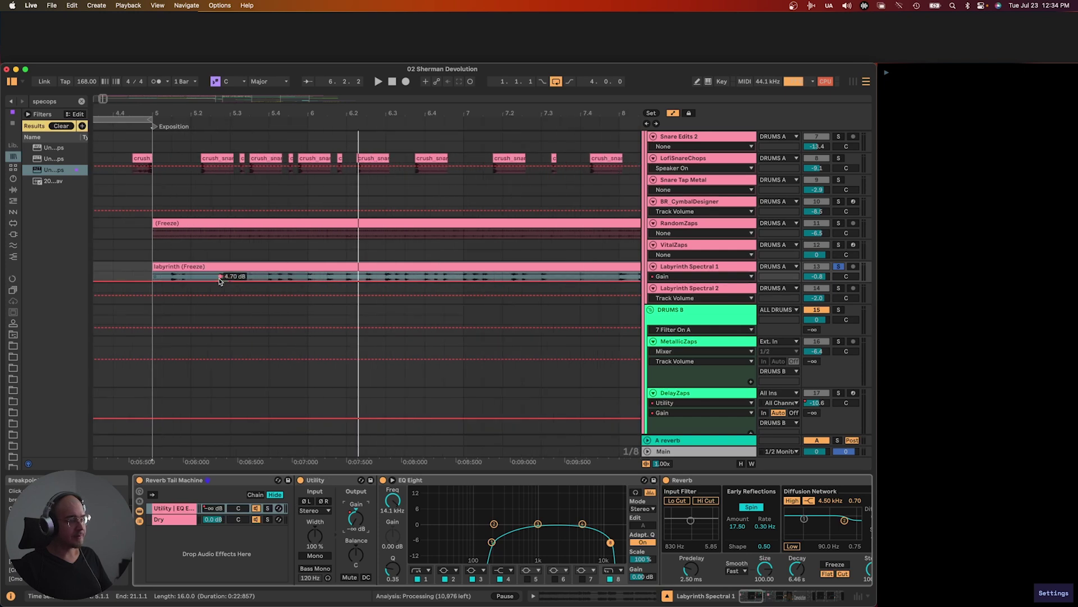
key("space")
key("space")
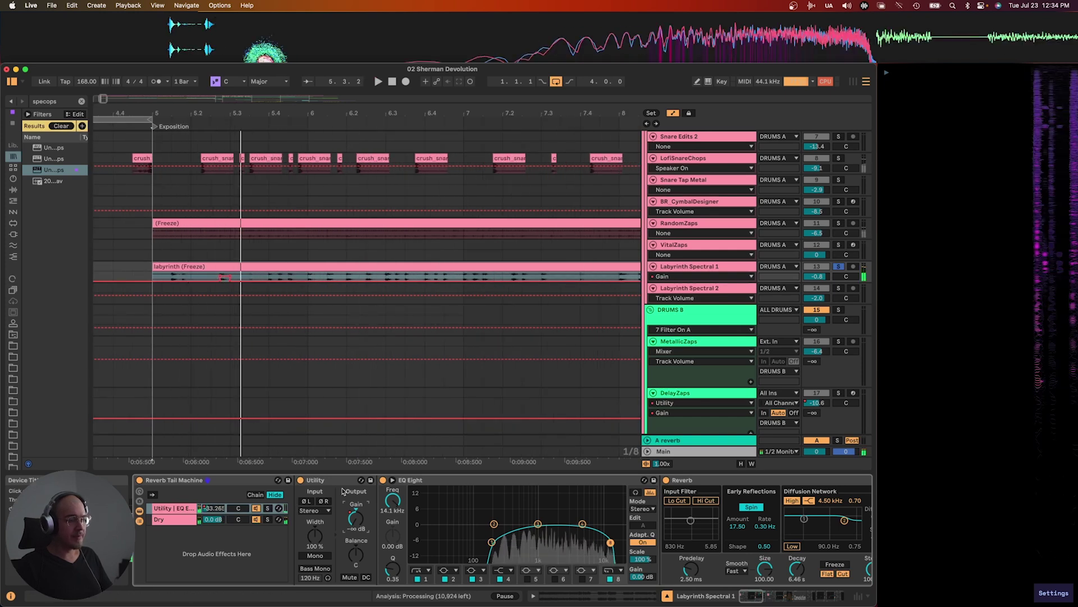
Inspect the Dry chain and the Utility, EQ Eight and Reverb chain of Labyrinth Spectral 1's Reverb Tail Machine
left_click(169, 522)
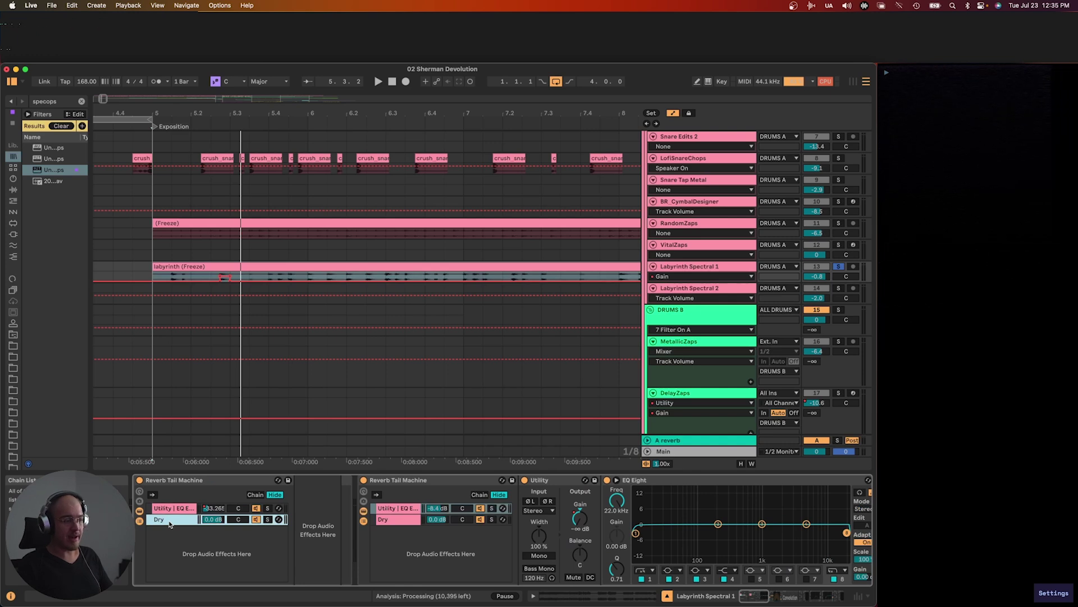
left_click(170, 509)
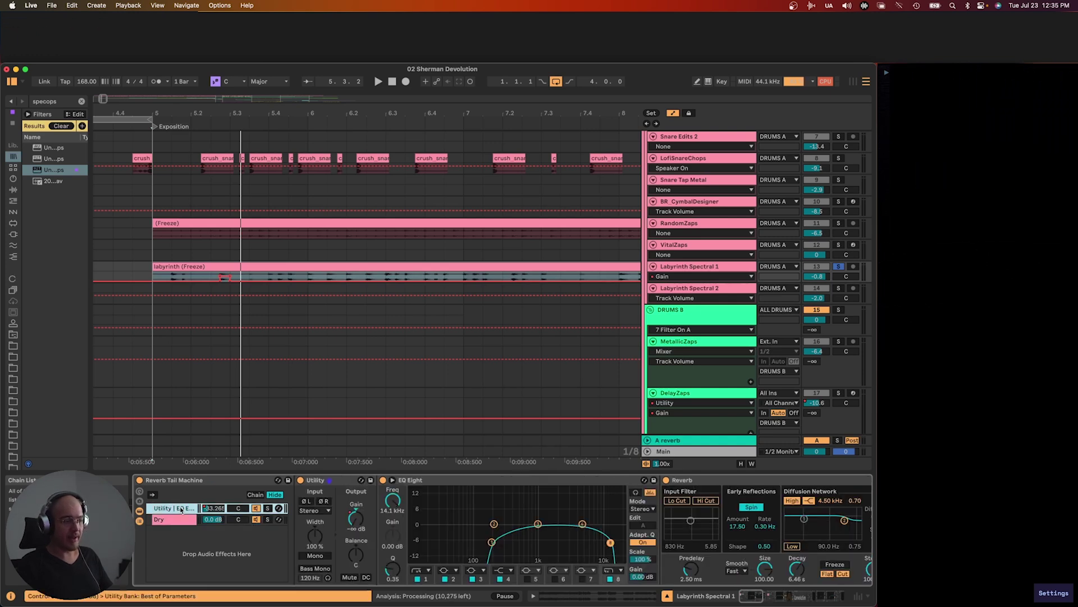
scroll(342, 483, "right", 3)
scroll(858, 555, "right", 2)
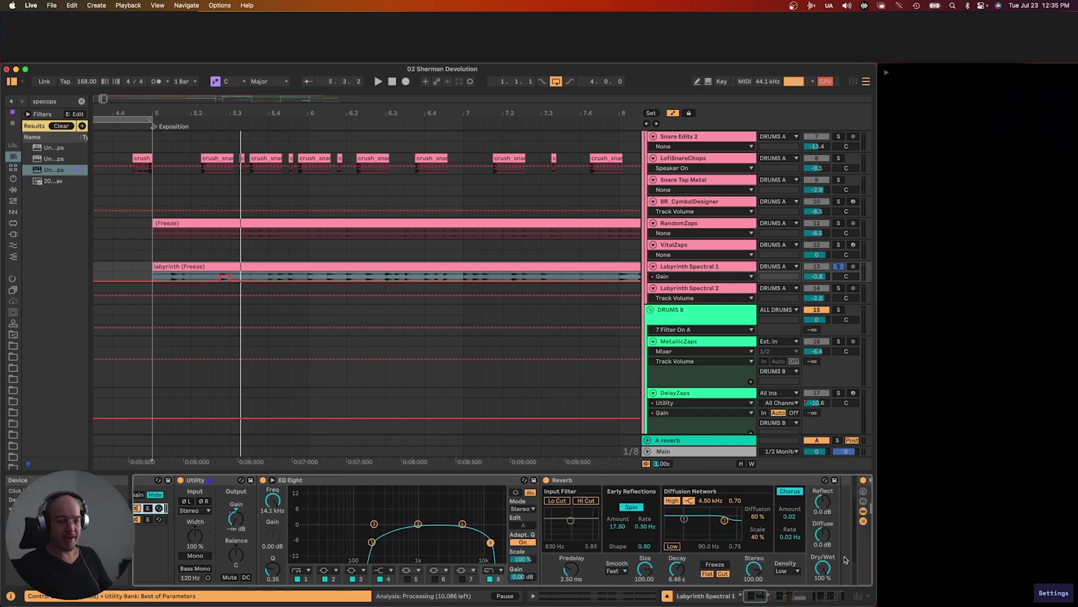
scroll(822, 573, "left", 1)
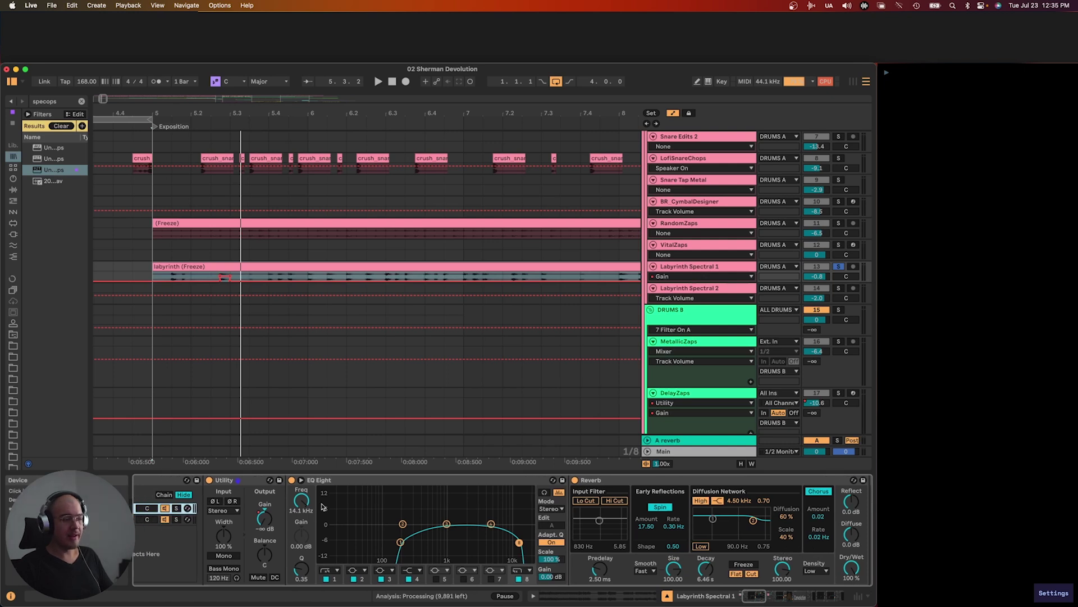
left_click(347, 482)
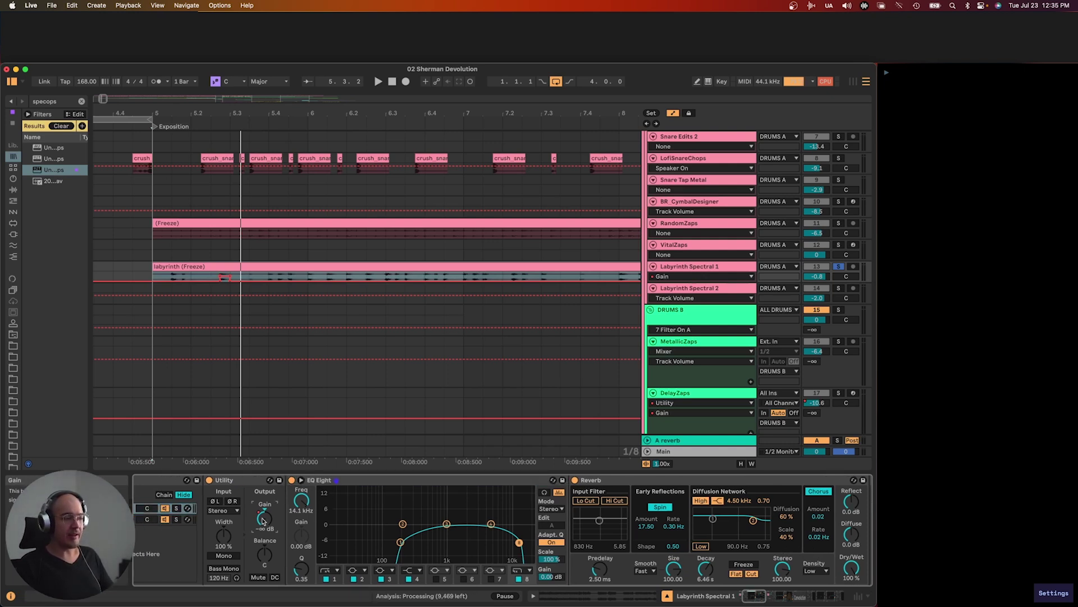
Audition the Utility gain automation bump on Labyrinth Spectral 1, starting from bar 5.2
scroll(234, 315, "left", 1)
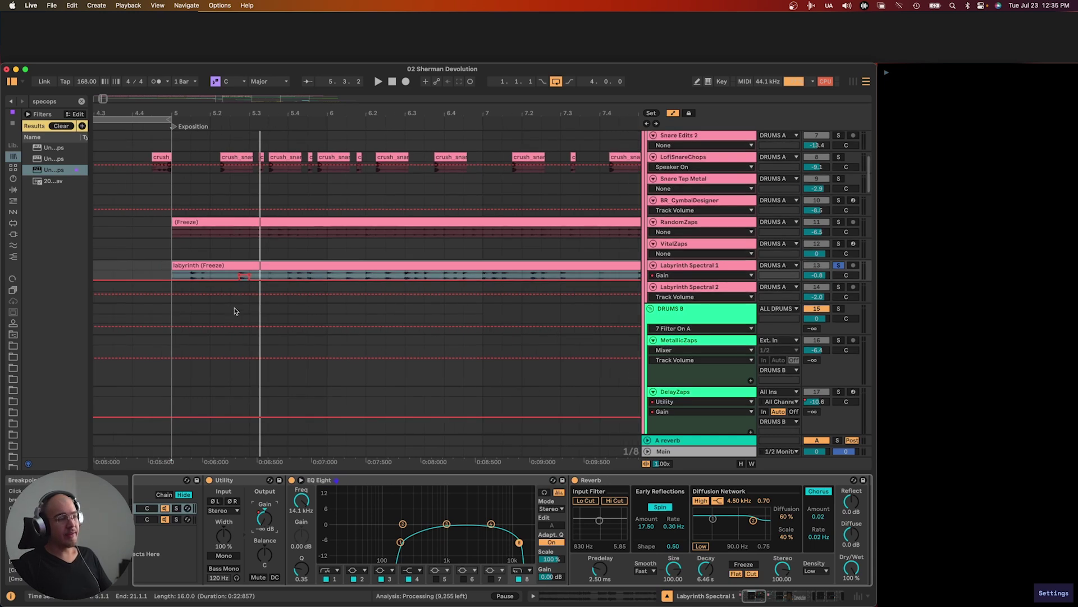
left_click(212, 277)
scroll(238, 276, "up", 3)
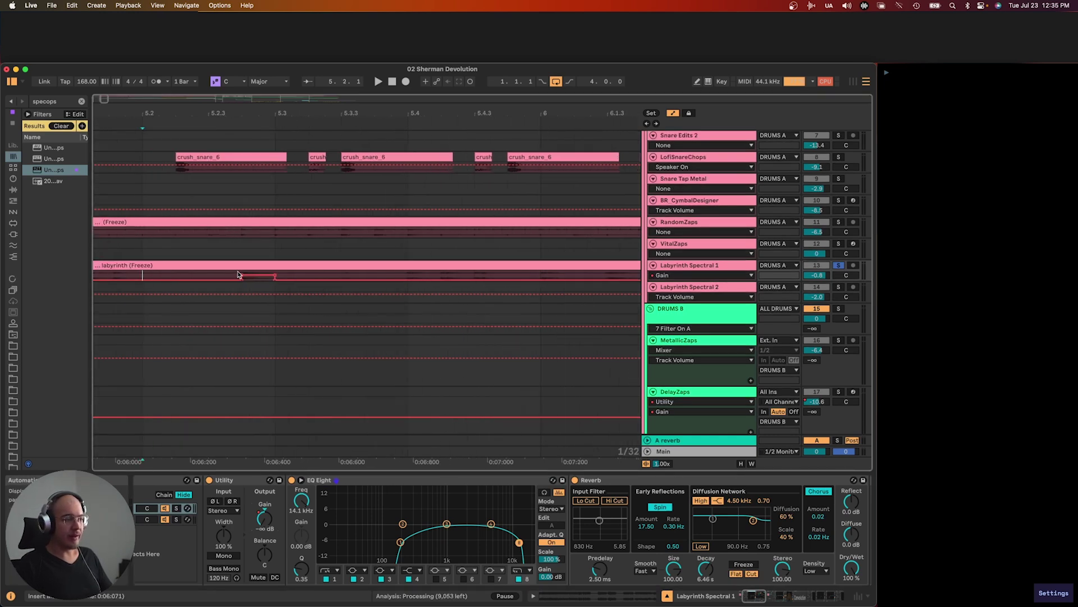
key("space")
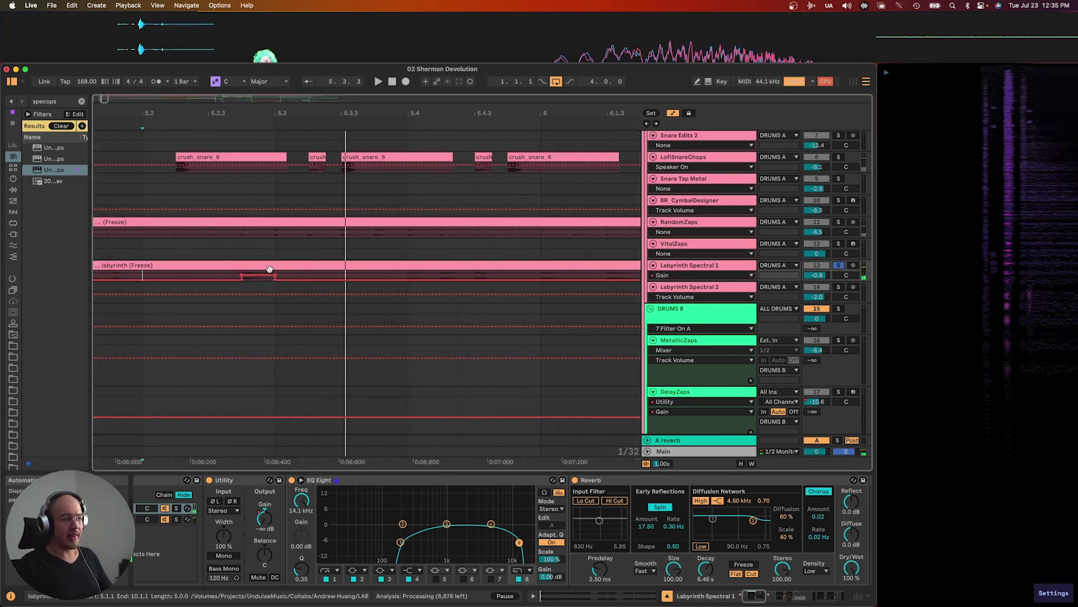
Show the reverb chain's Chain Volume automation on Labyrinth Spectral 1 and audition its rise towards bar 5.4
scroll(328, 538, "left", 3)
left_click(220, 510)
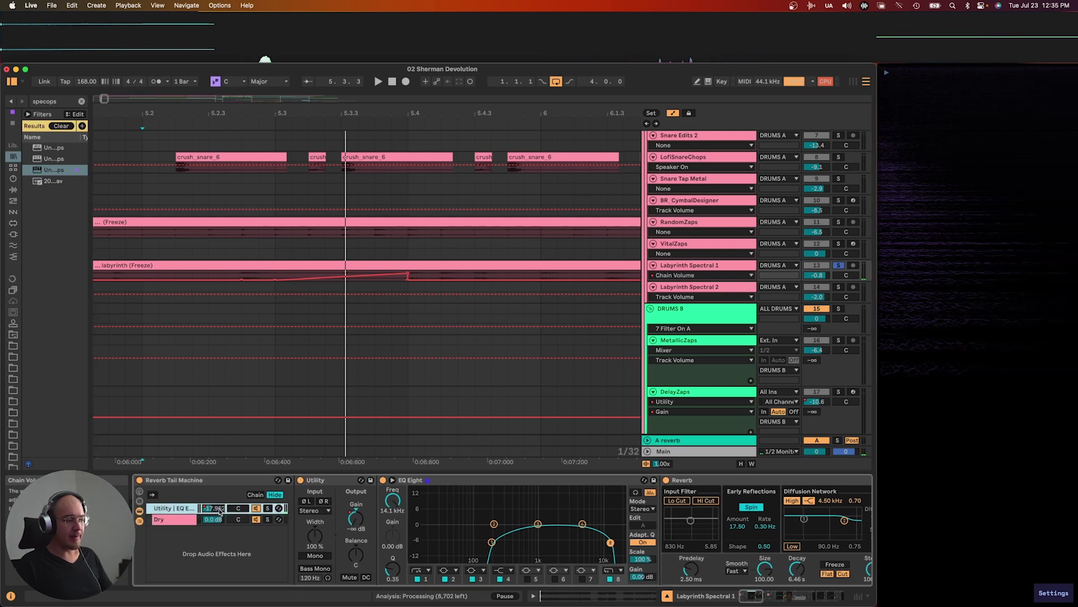
left_click(171, 275)
key("space")
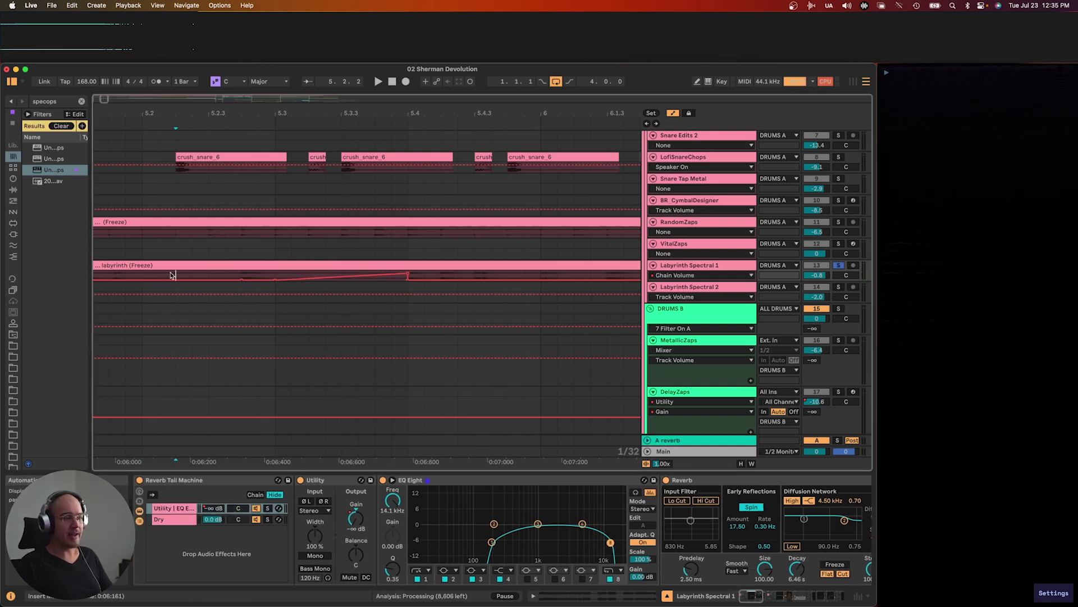
key("space")
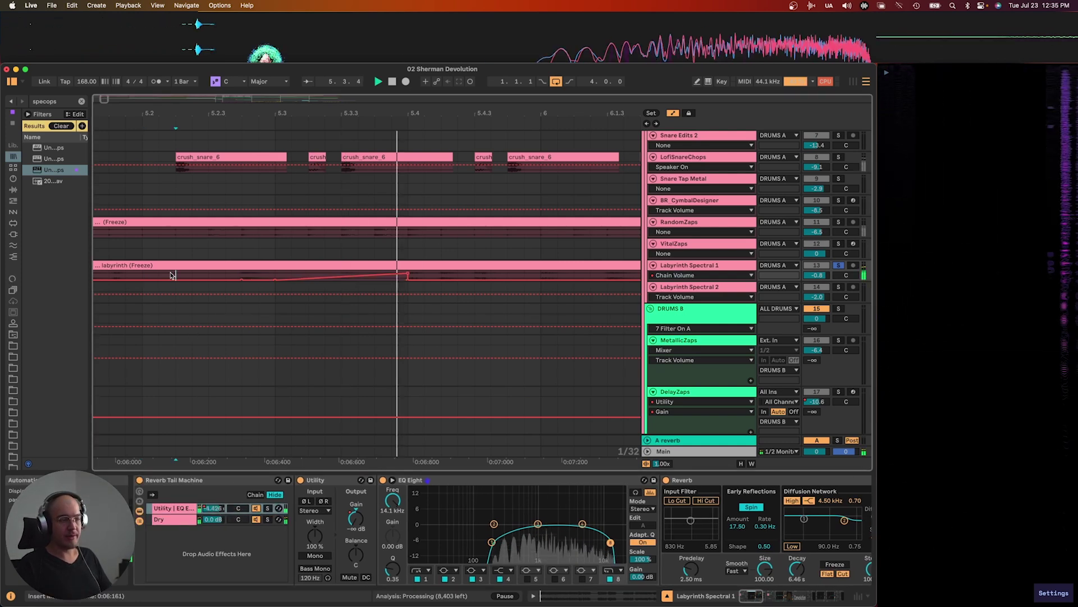
Audition Labyrinth Spectral 1's repeated Chain Volume swells from the start of the Exposition and from around bar 8
key("minus")
key("space")
key("minus")
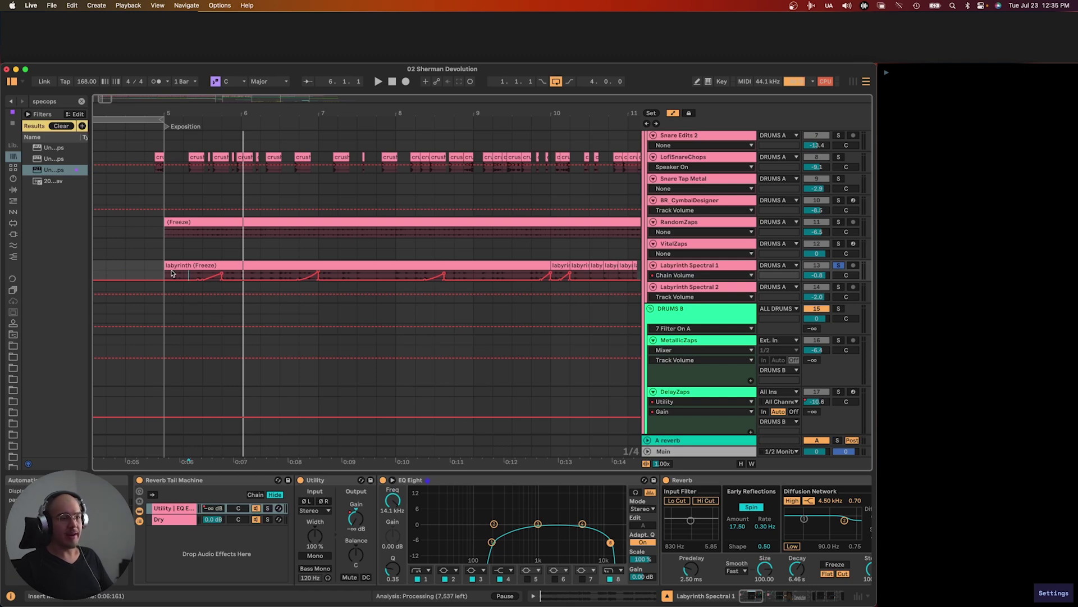
key("minus")
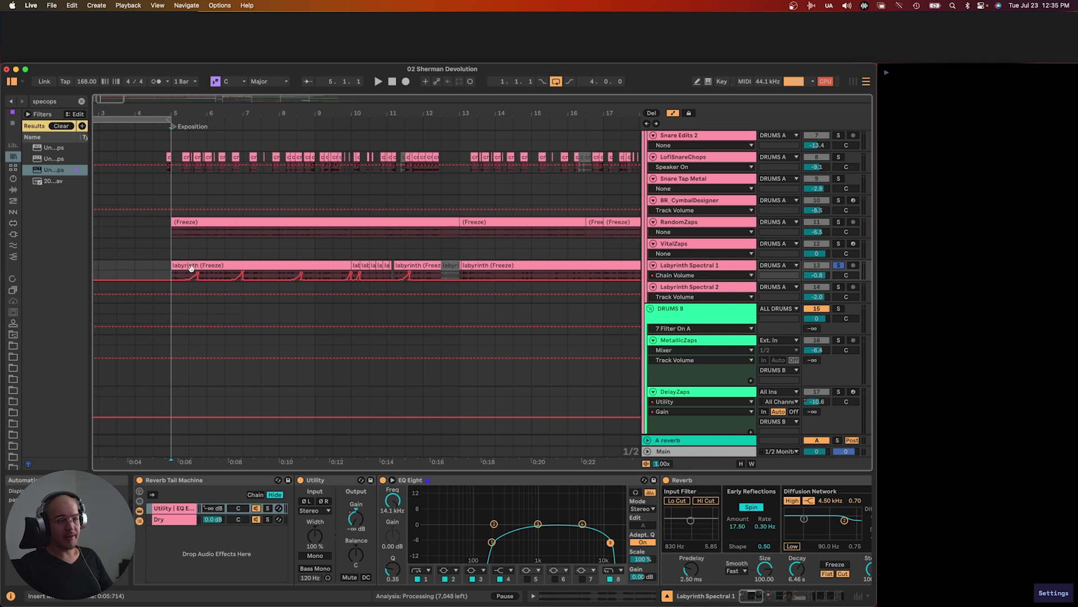
key("space")
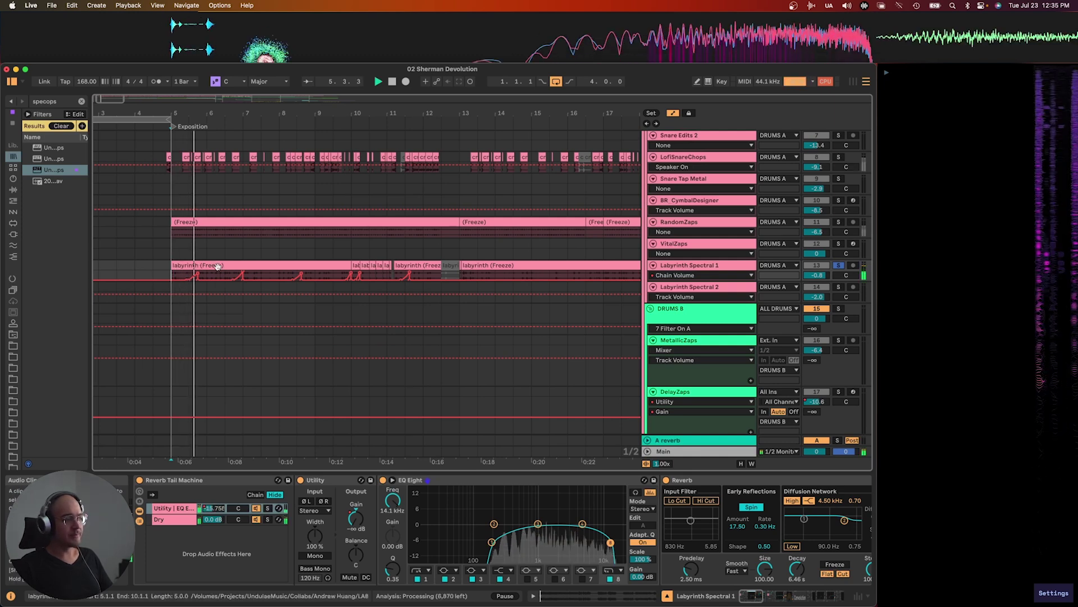
left_click(298, 279)
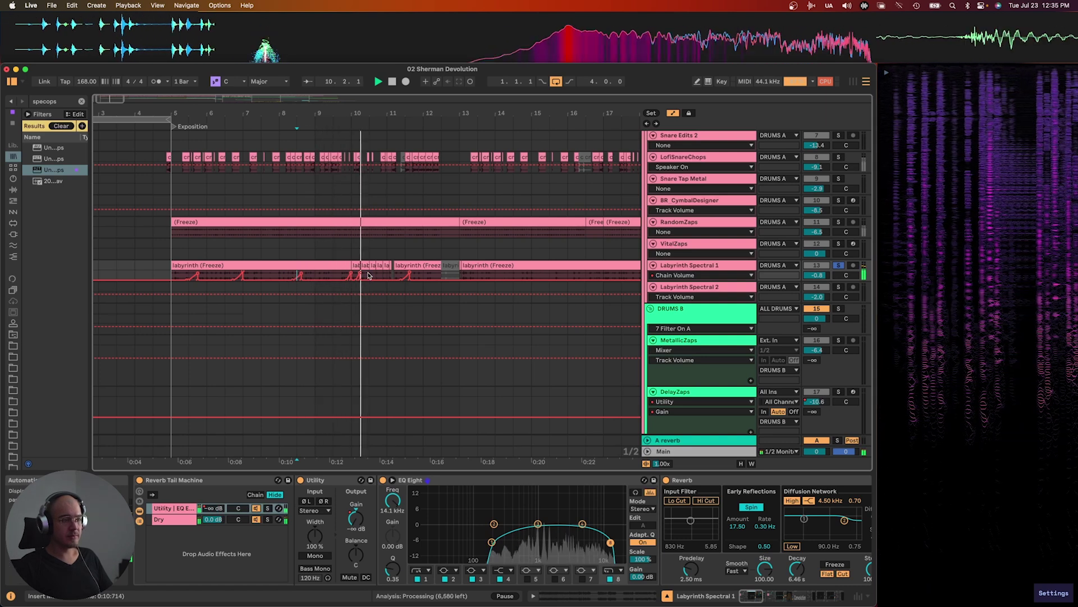
Look over the DRUMS B and TONAL tracks across the whole arrangement, returning to the DRUMS A tracks
scroll(381, 278, "down", 3)
scroll(380, 278, "down", 2)
scroll(380, 278, "down", 5)
scroll(380, 278, "down", 15)
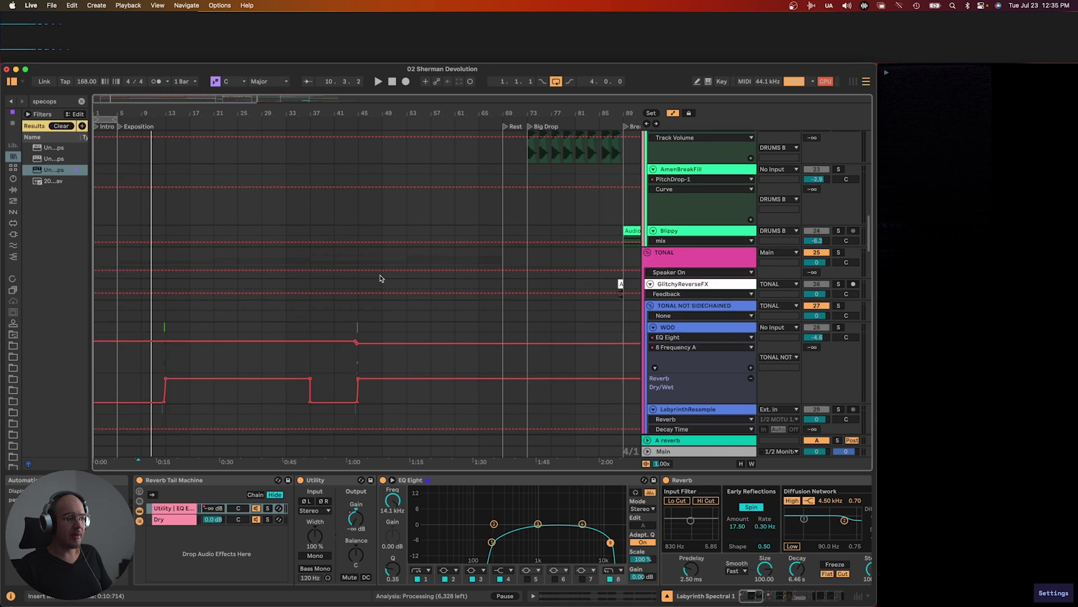
scroll(240, 250, "up", 1)
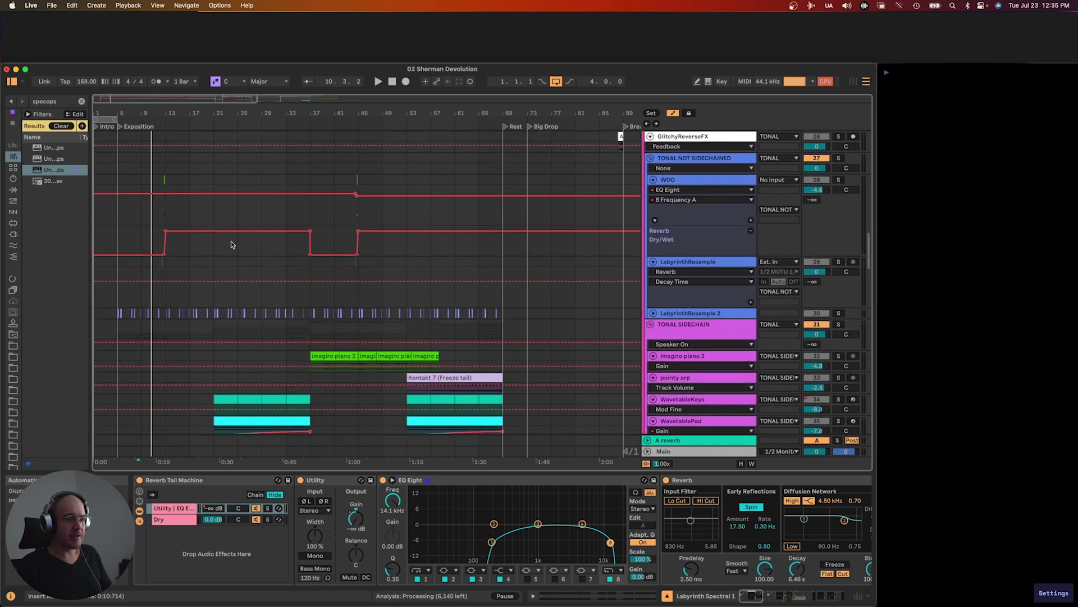
scroll(157, 210, "up", 5)
scroll(157, 211, "up", 10)
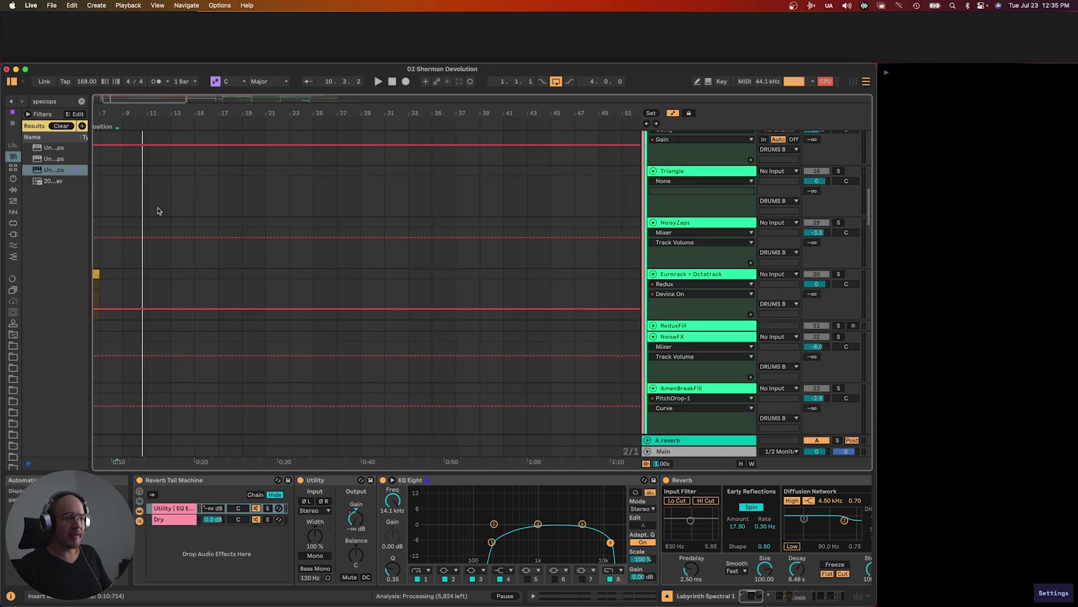
scroll(158, 211, "up", 6)
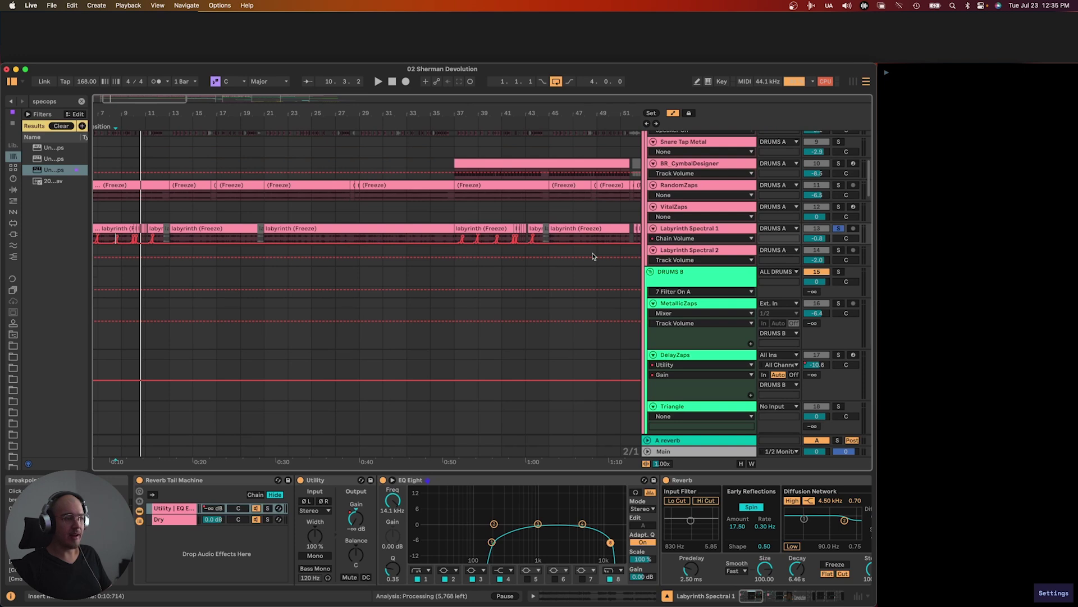
scroll(693, 246, "up", 8)
Collapse the DRUMS A and DRUMS B groups and solo the TONAL group
left_click(650, 207)
left_click(651, 230)
scroll(672, 238, "down", 3)
left_click(672, 233)
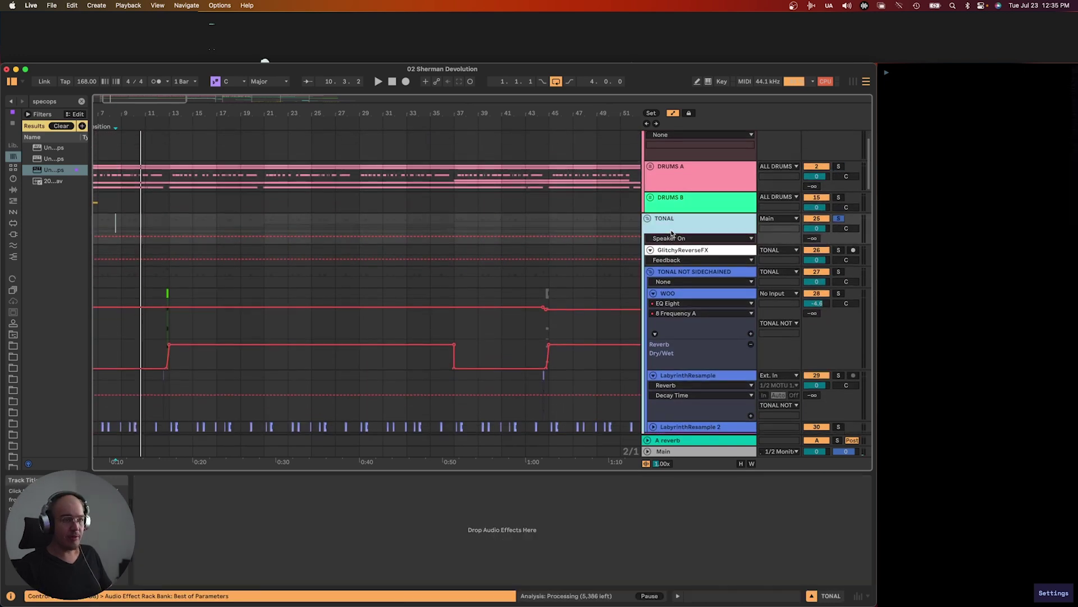
Audition the TONAL group from around bar 9 and from the start of the Exposition
key("space")
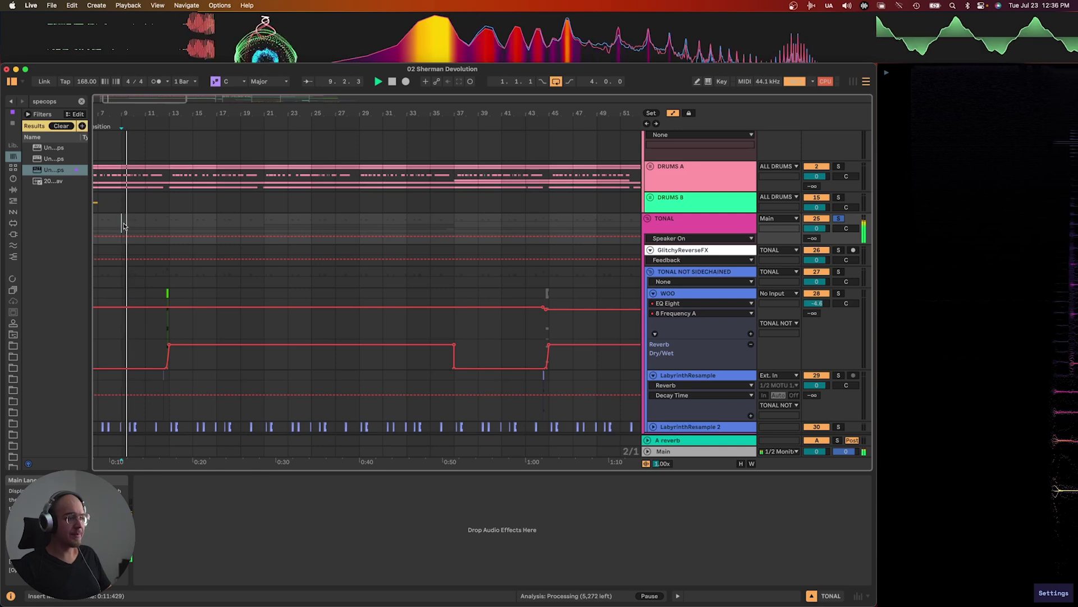
scroll(140, 227, "left", 3)
key("space")
Solo the LabyrinthResample 2 track and audition its short clips from the start of the Exposition
scroll(146, 234, "down", 5)
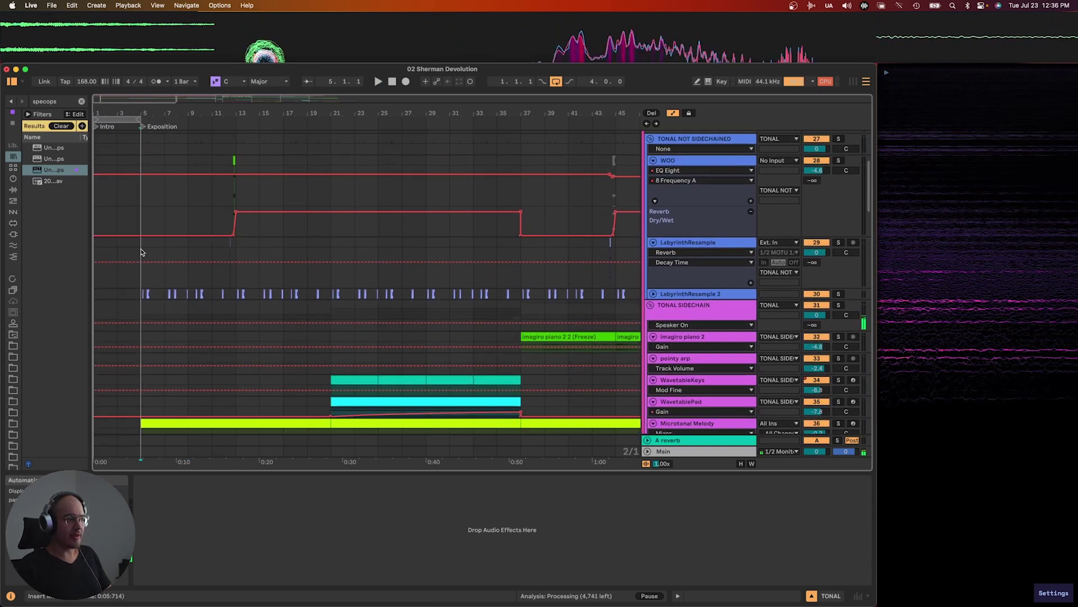
scroll(141, 245, "up", 3)
left_click(140, 294)
key("space")
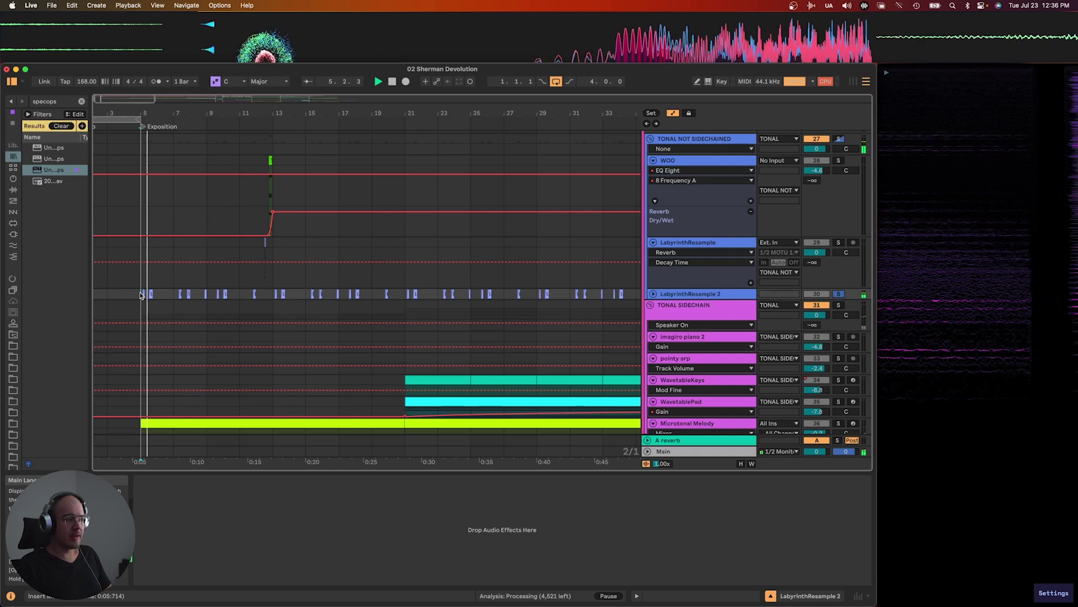
scroll(140, 295, "up", 5)
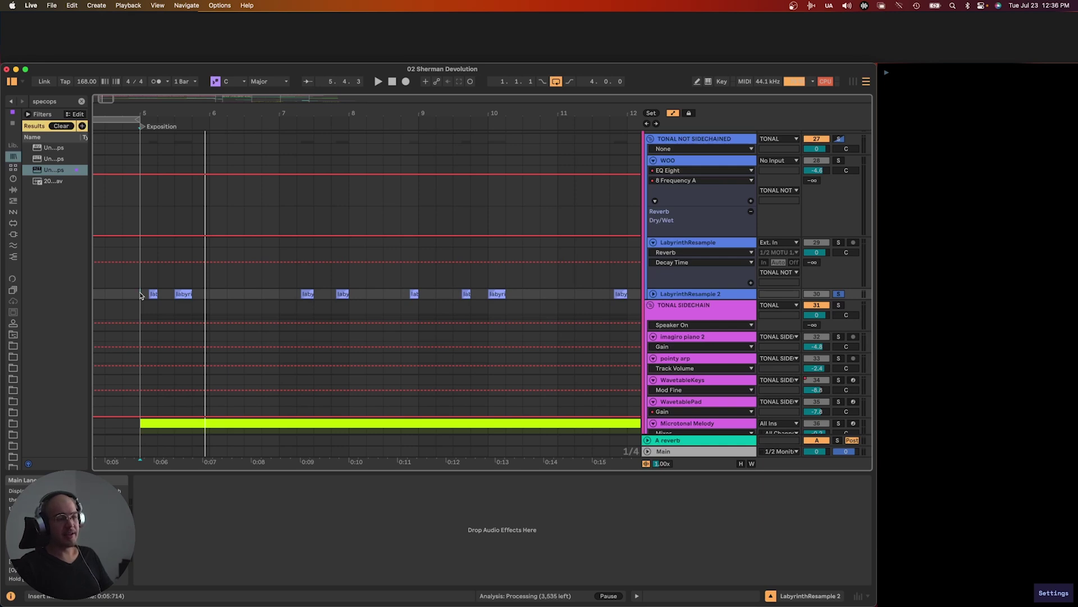
Solo the LabyrinthResample track and audition its short clip in the second half of bar 12
left_click(184, 291)
left_click(282, 257)
scroll(225, 259, "up", 5)
scroll(226, 261, "down", 4)
scroll(232, 263, "down", 5)
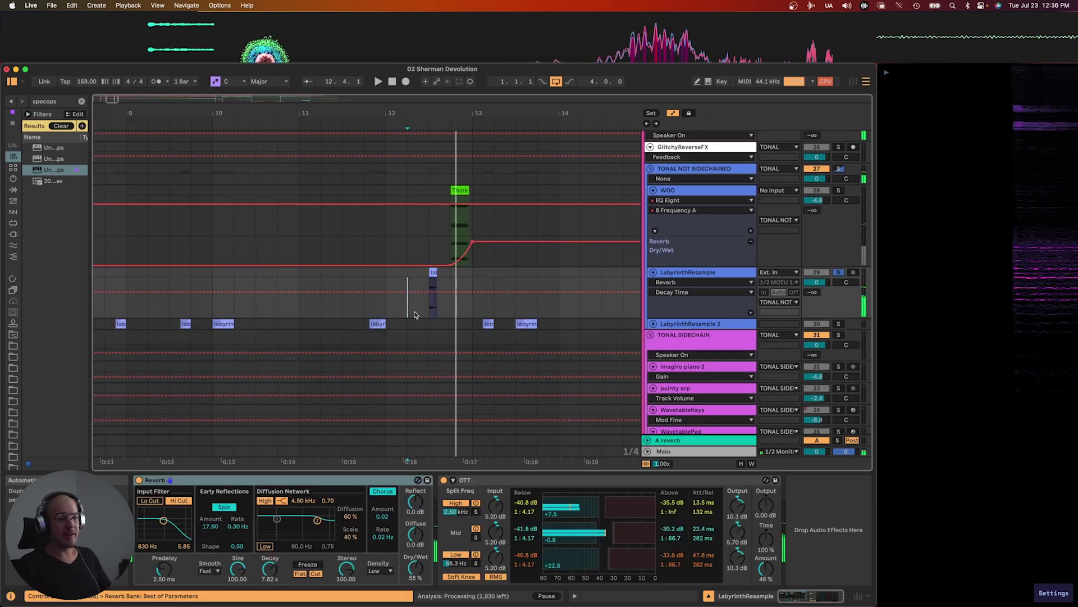
Solo the WOO track and audition its Think clip with the Reverb Dry/Wet rise leading into bar 13
left_click(446, 224)
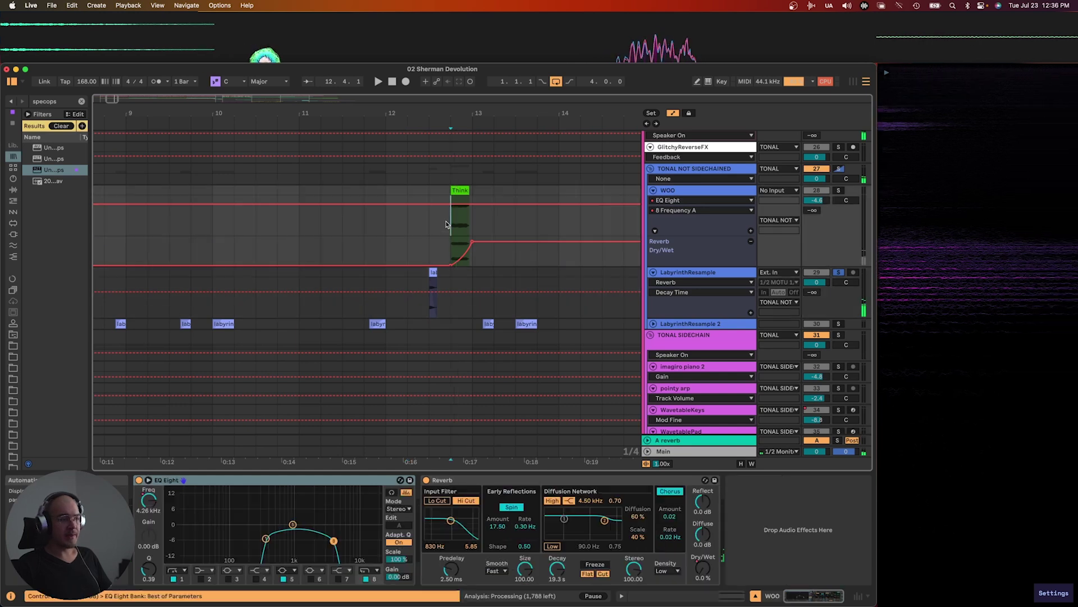
key("space")
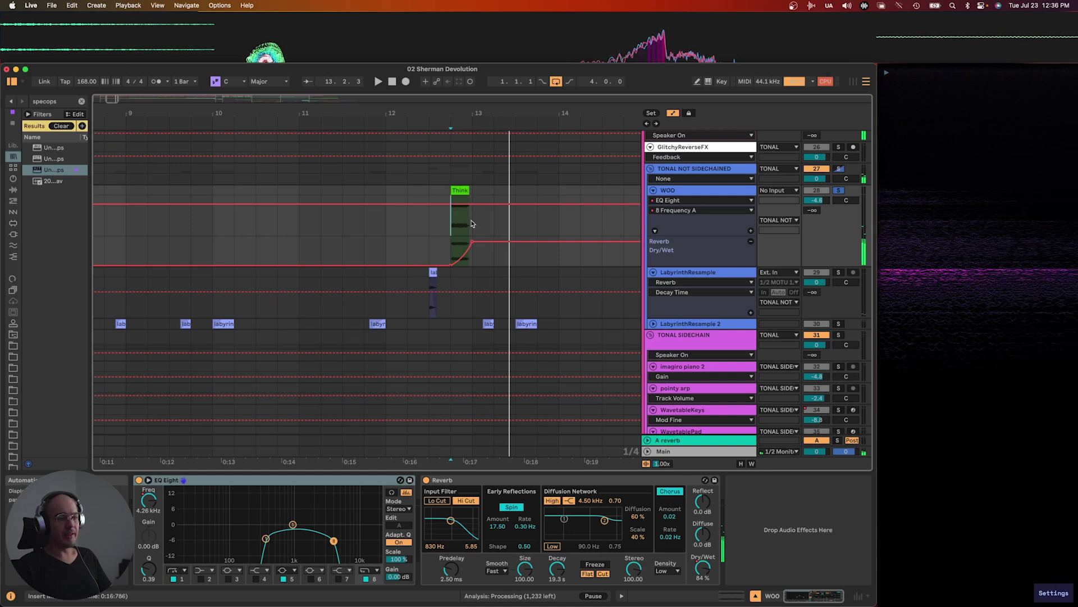
Solo the Microtonal Melody track and audition it from the start of the Exposition
scroll(472, 223, "up", 3)
key("space")
scroll(466, 236, "down", 5)
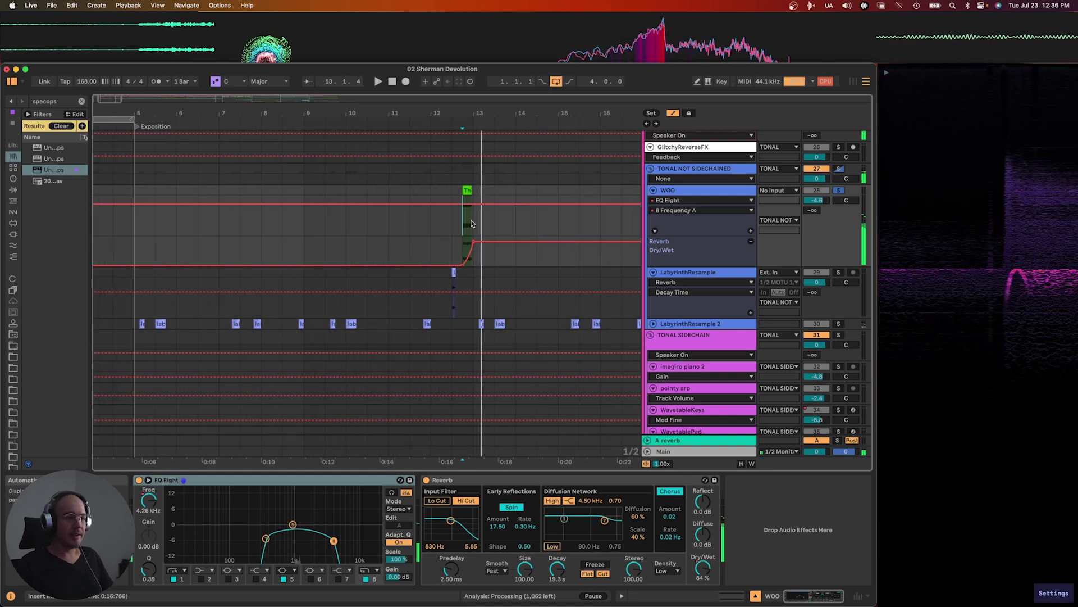
scroll(456, 254, "down", 4)
scroll(455, 250, "down", 5)
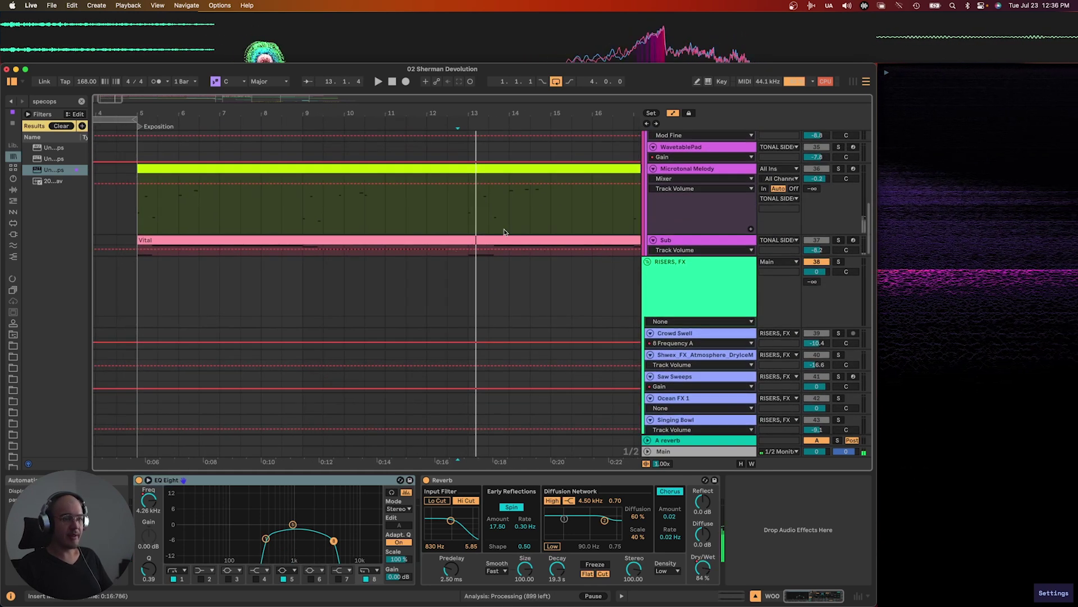
left_click(711, 170)
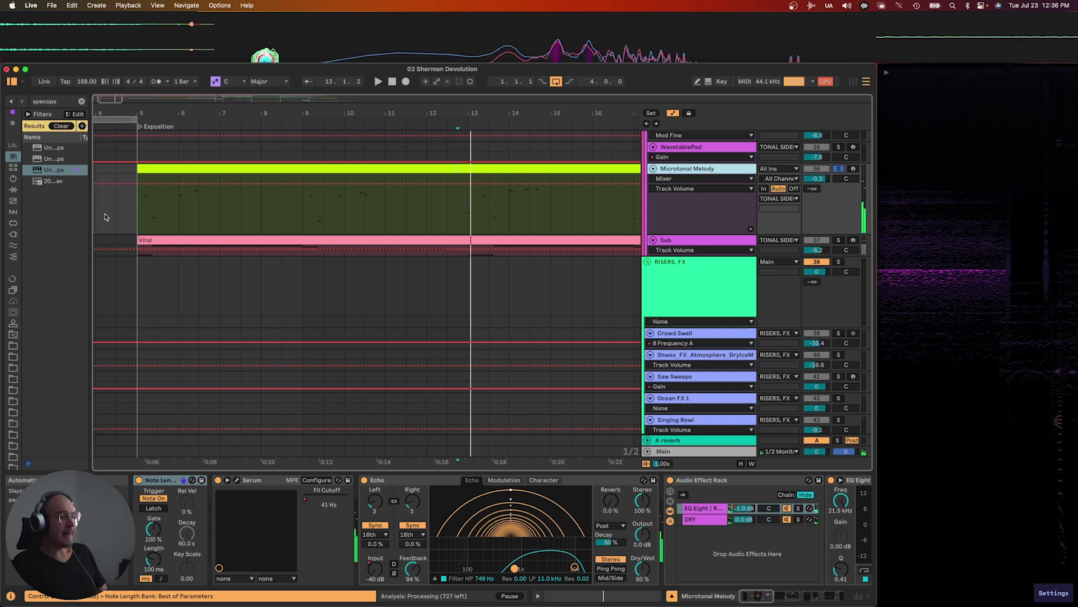
key("space")
key("space")
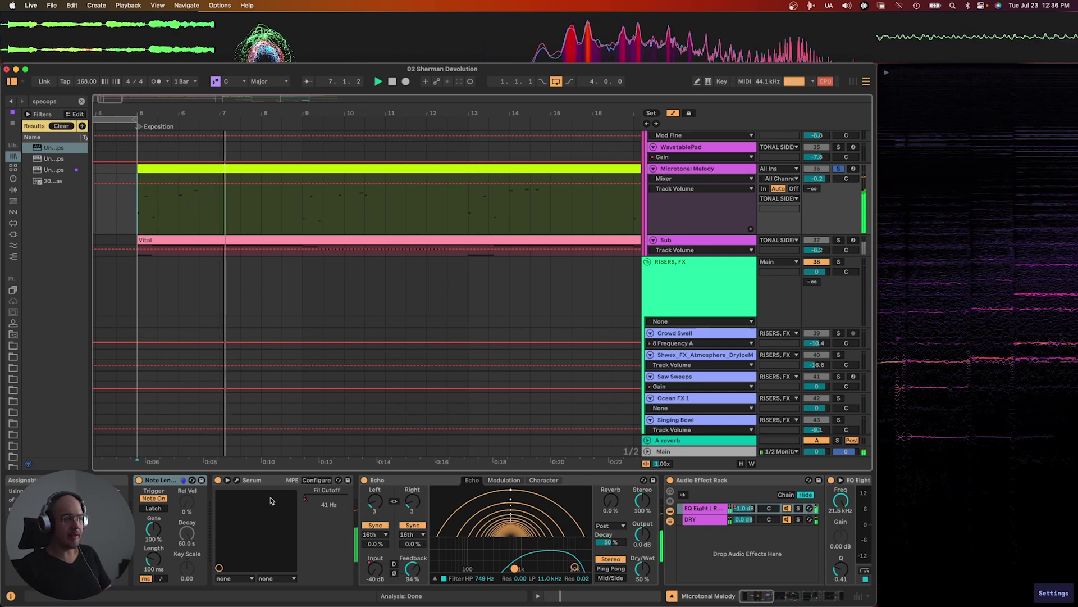
Hide the browser and replay the Microtonal Melody from the start of the Exposition
key("alt+super+b")
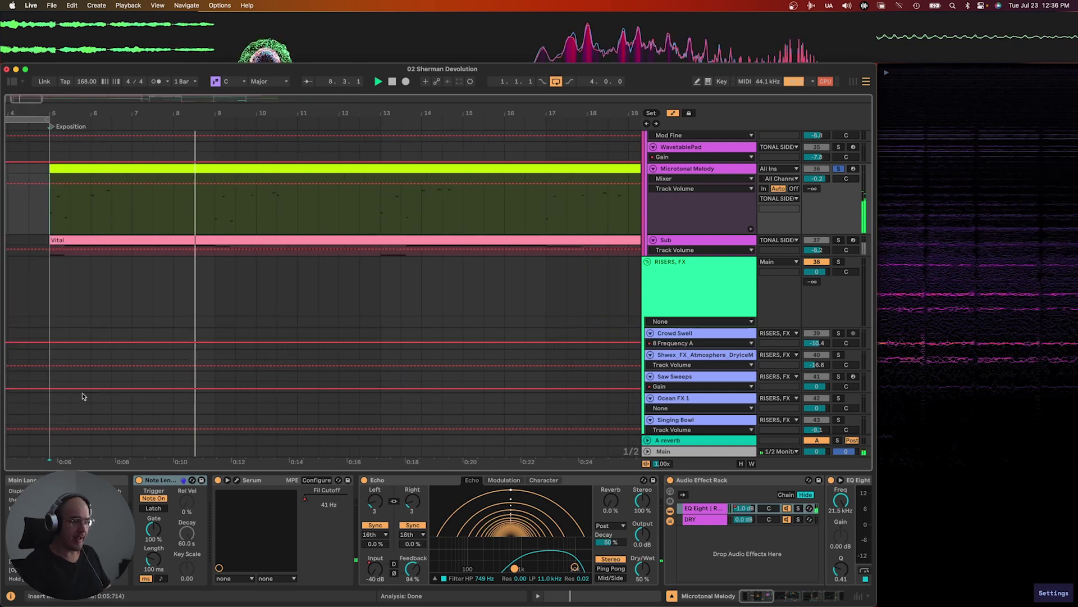
key("space")
key("space")
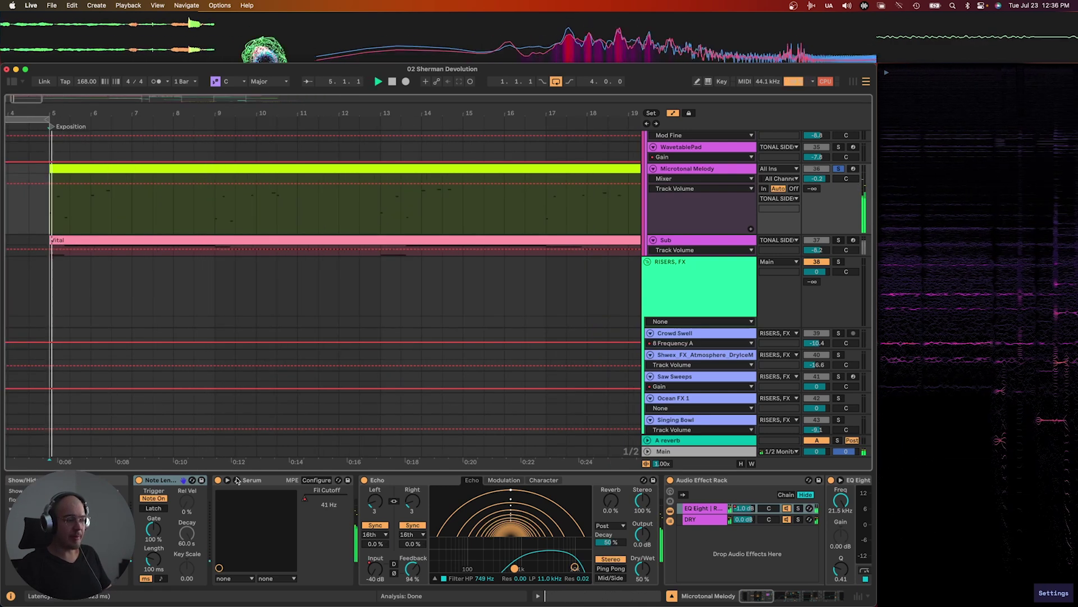
Open the Microtonal Melody's Serum synth, inspect envelopes 2 and 1, and close its window
left_click(236, 480)
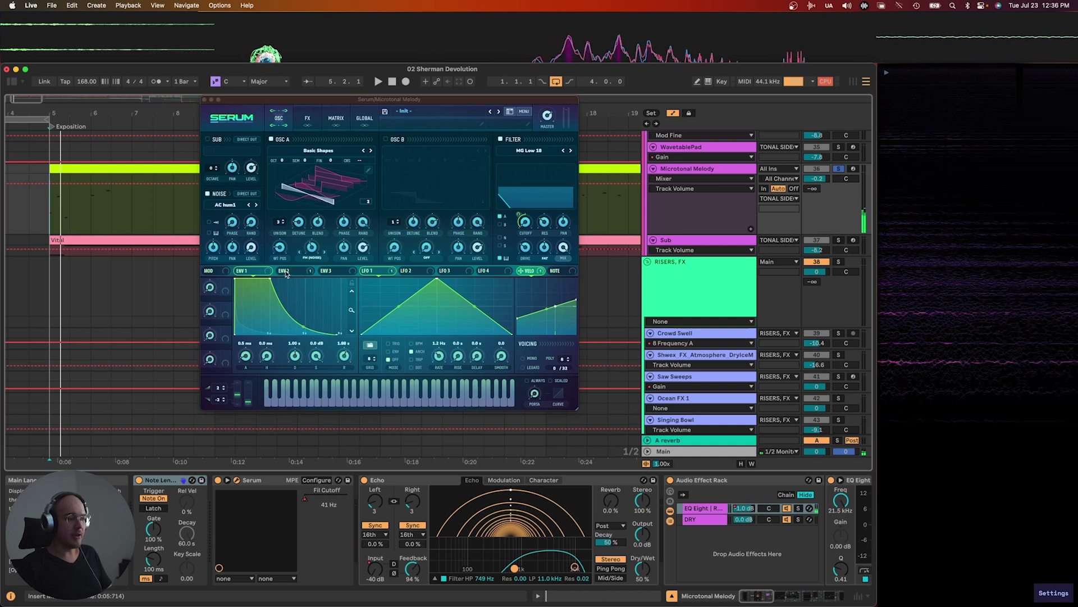
left_click(285, 271)
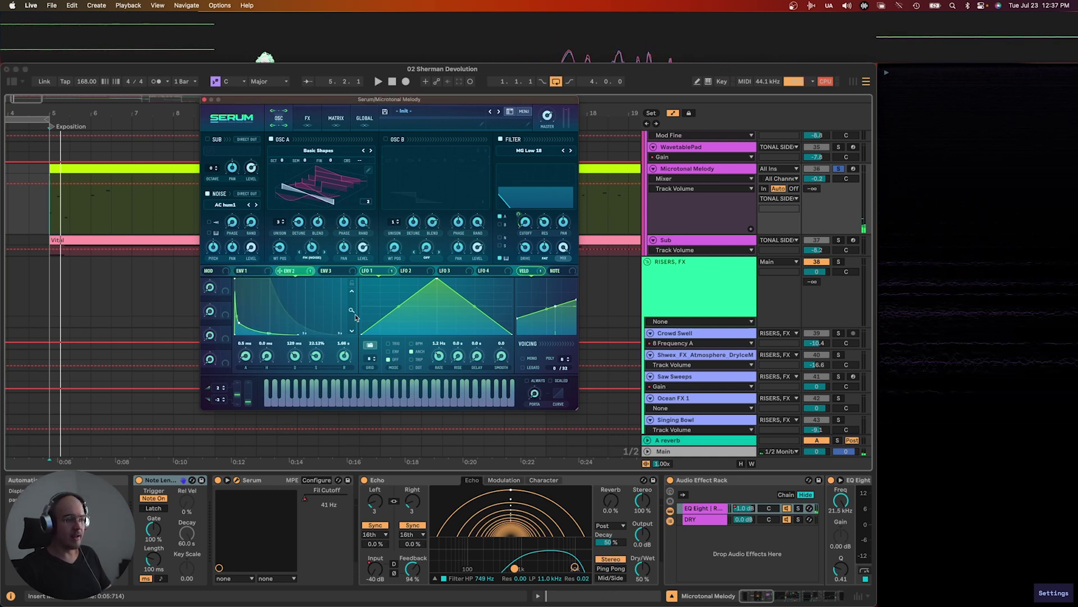
left_click(245, 271)
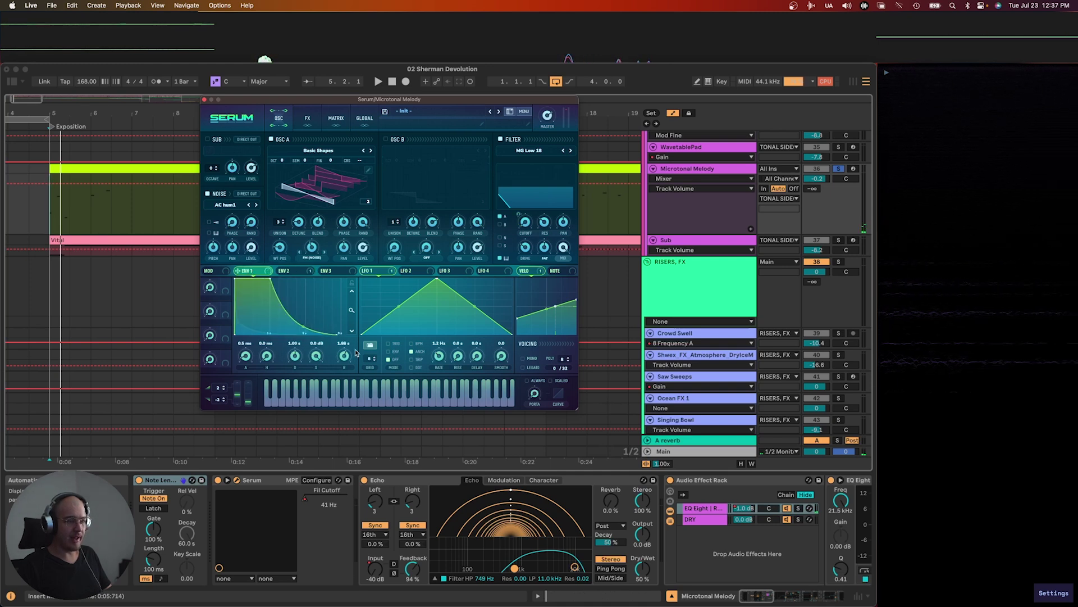
left_click(205, 99)
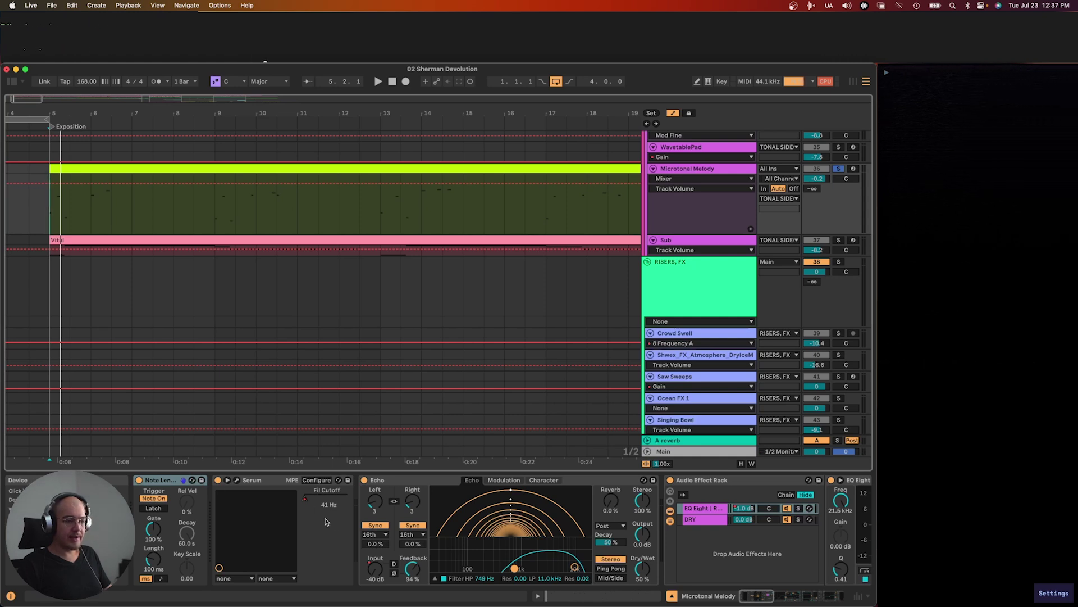
Show the Echo Input Gain automation and review the Microtonal Melody's effects chain through soothe2 while it plays
scroll(325, 522, "right", 5)
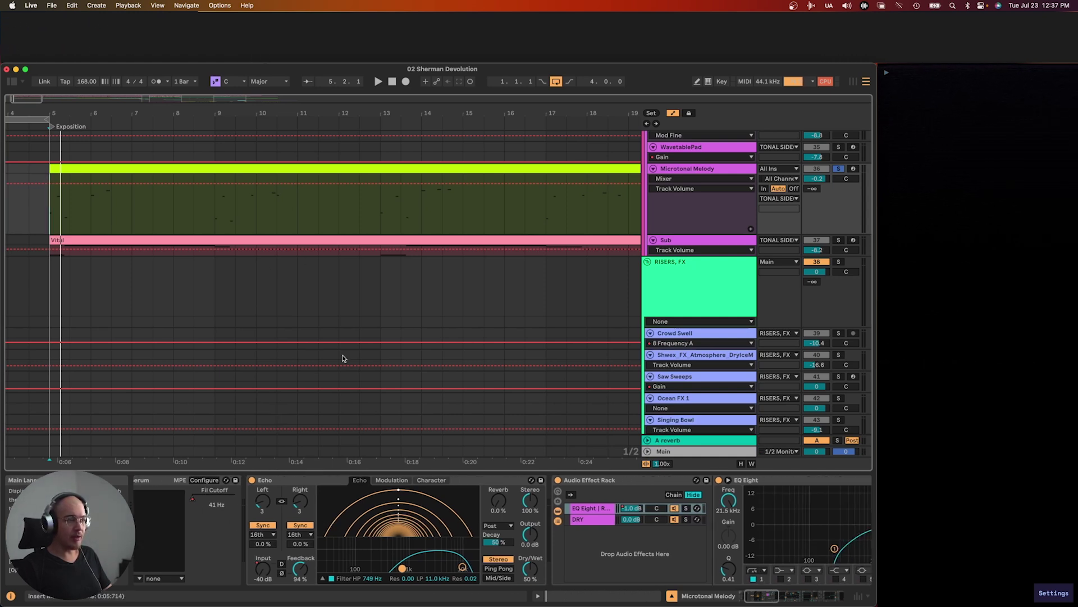
left_click(264, 570)
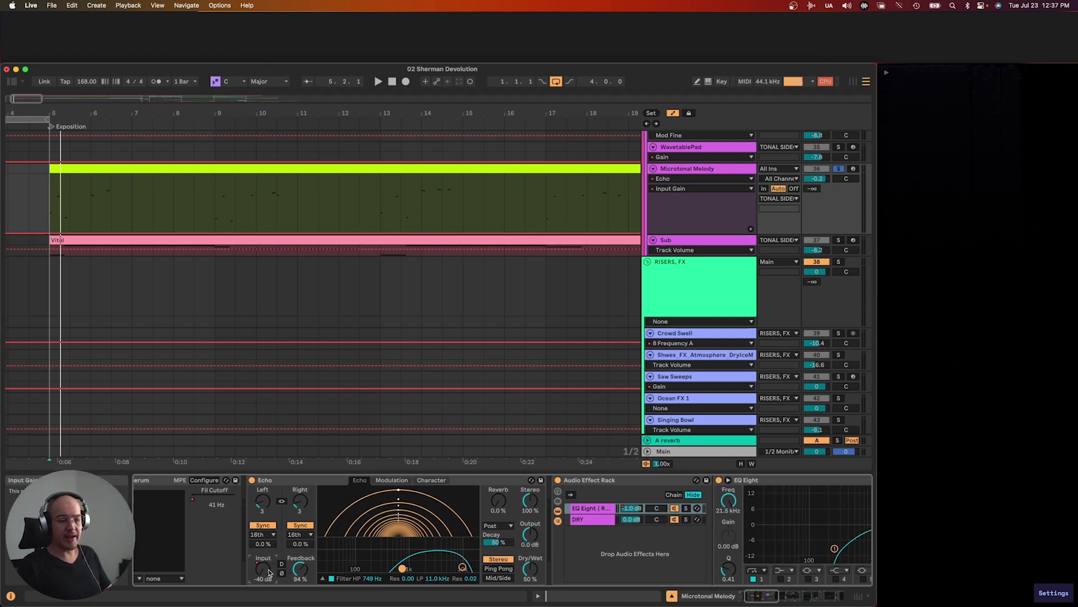
scroll(389, 526, "right", 10)
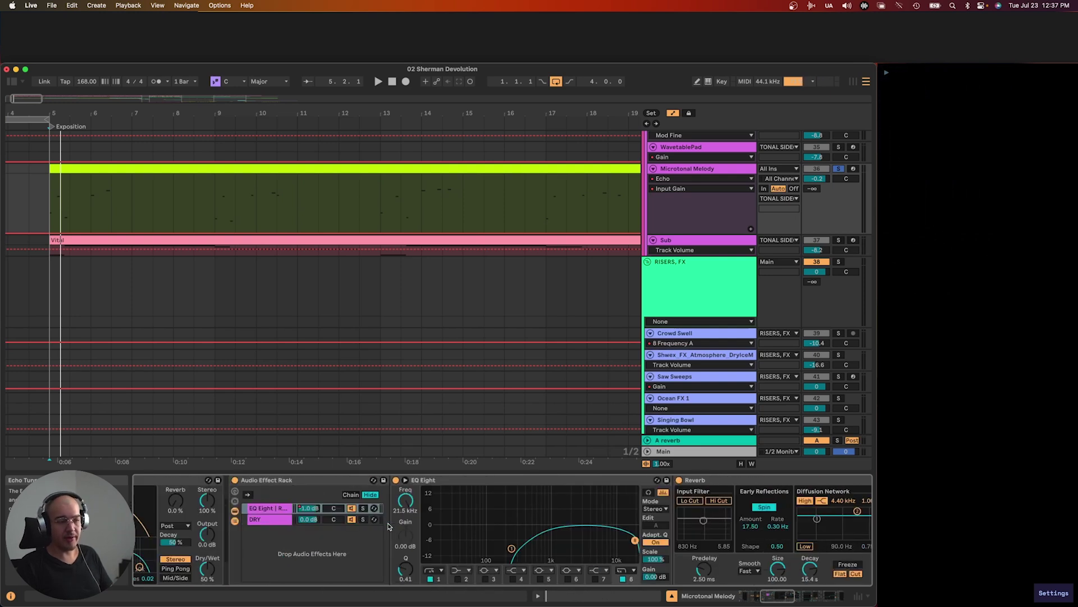
key("space")
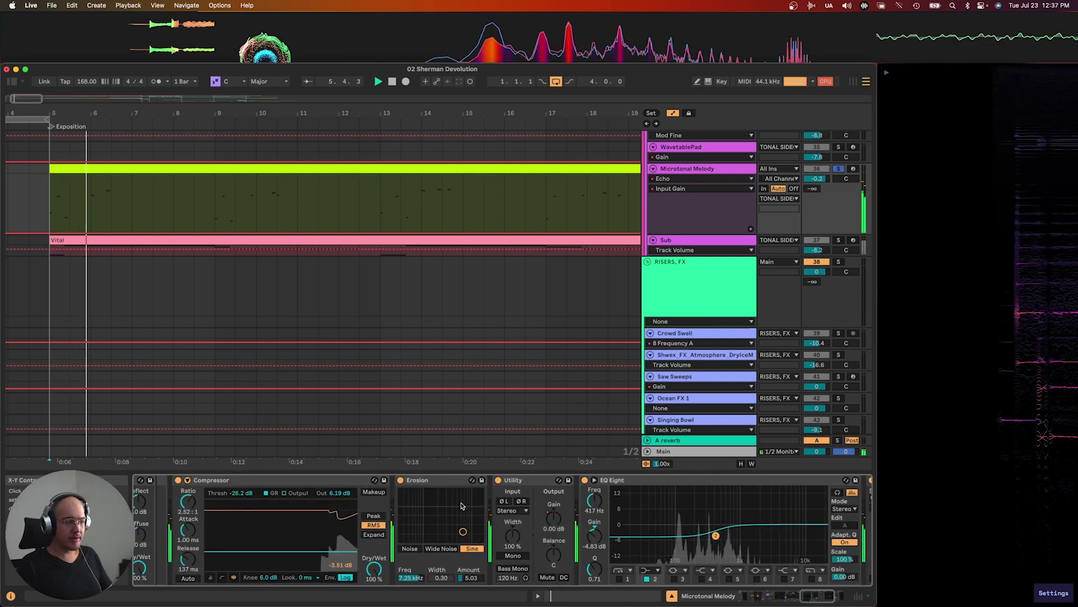
scroll(376, 528, "right", 2)
scroll(375, 528, "right", 12)
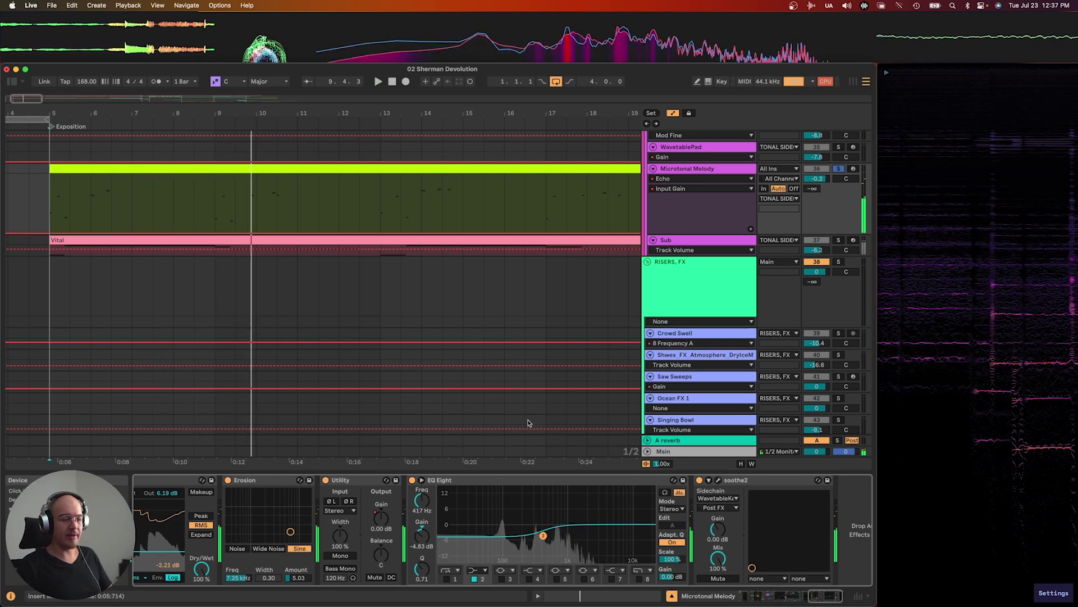
Open the first Microtonal Melody clip and enlarge its MPE note editor to examine the opening notes
scroll(316, 204, "down", 2)
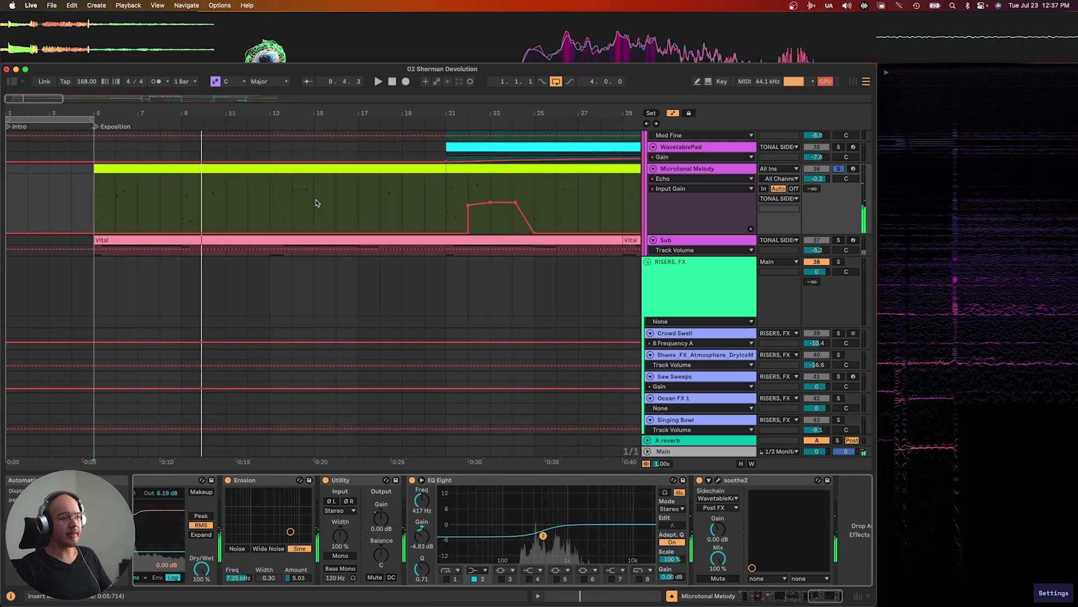
left_click(228, 170)
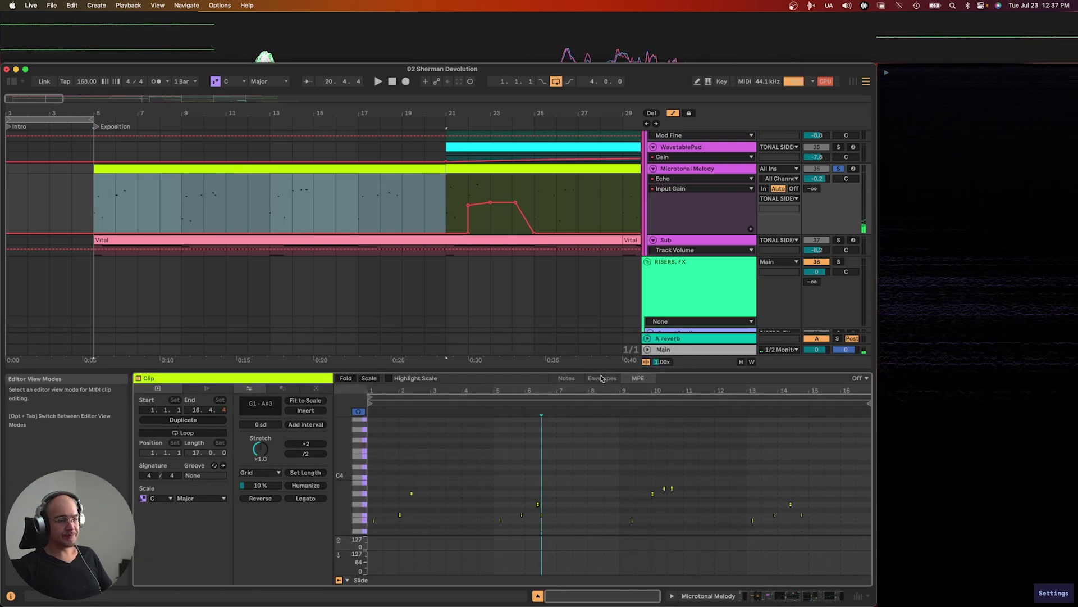
scroll(376, 492, "up", 3)
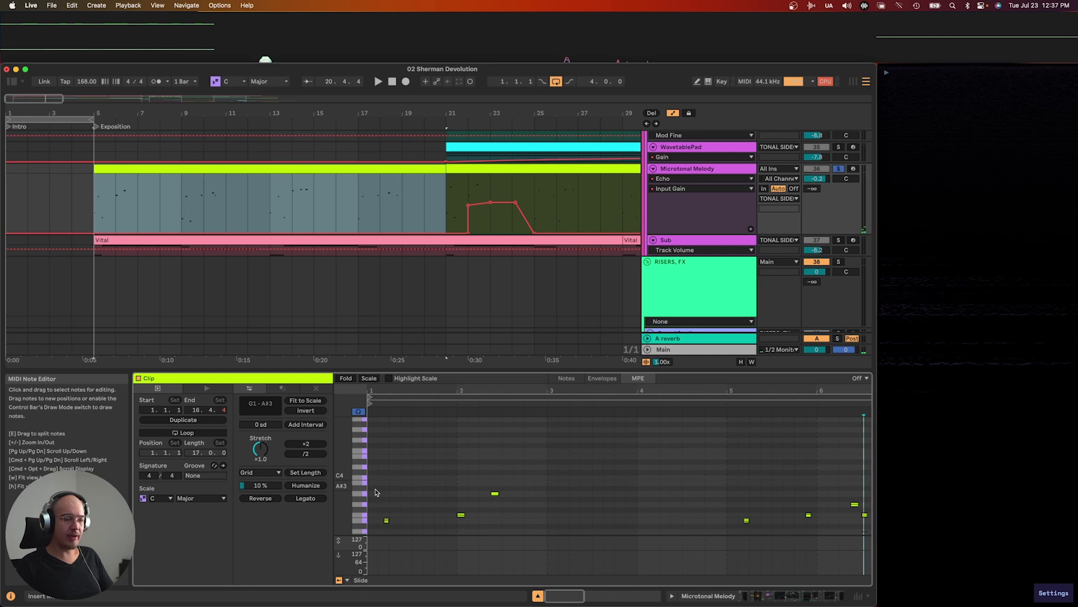
scroll(375, 492, "down", 2)
scroll(467, 488, "up", 2)
left_click_drag(464, 371, 464, 277)
scroll(448, 365, "left", 2)
left_click_drag(340, 400, 353, 400)
scroll(452, 424, "down", 3)
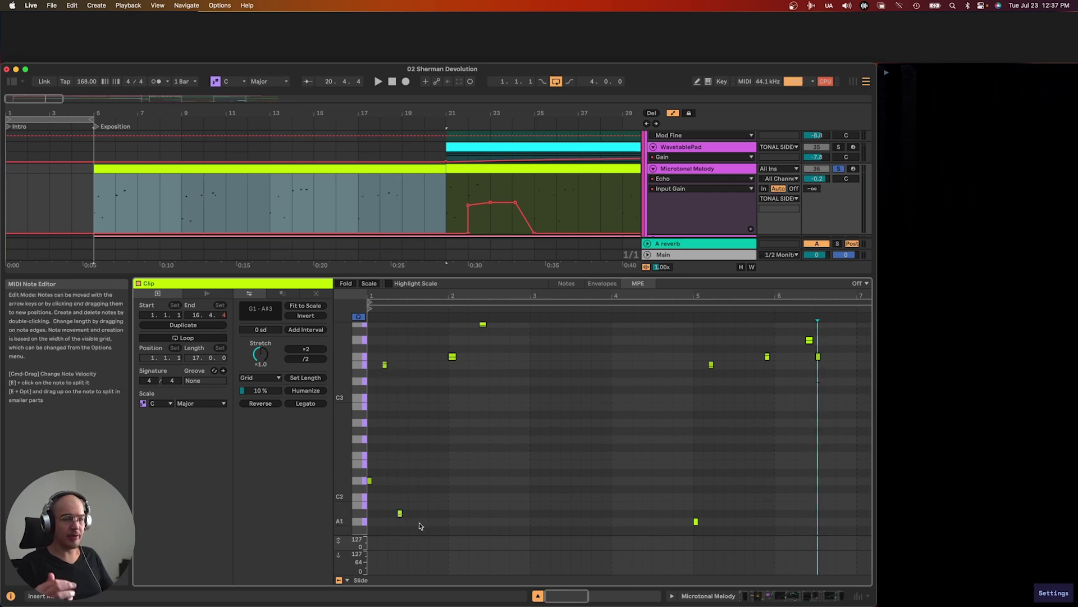
Audition the melody clip from the start of the Exposition while following its notes up to clip bar 6
key("space")
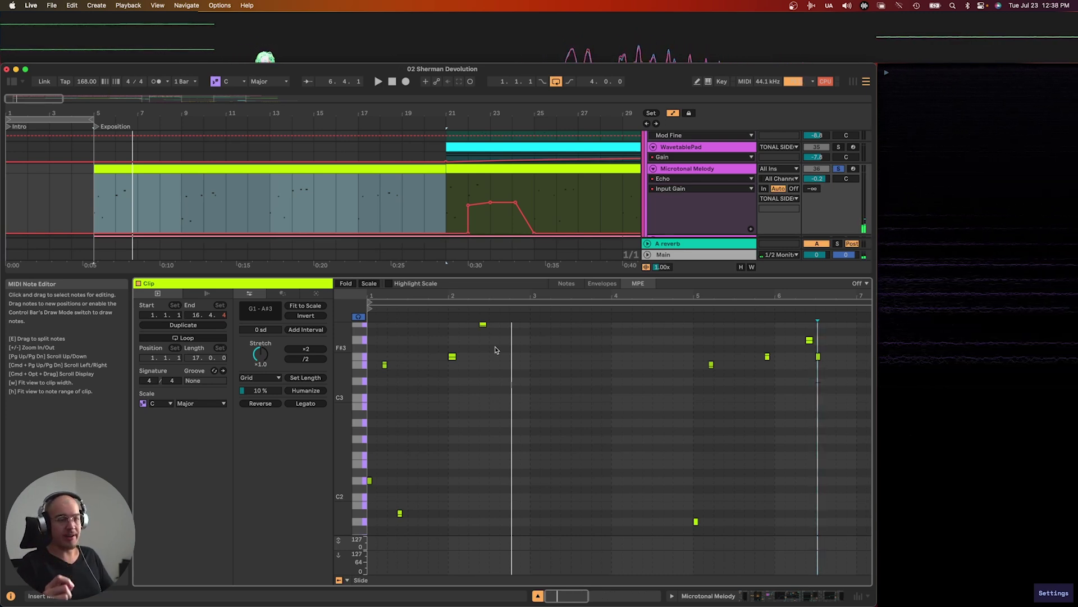
scroll(792, 356, "up", 5)
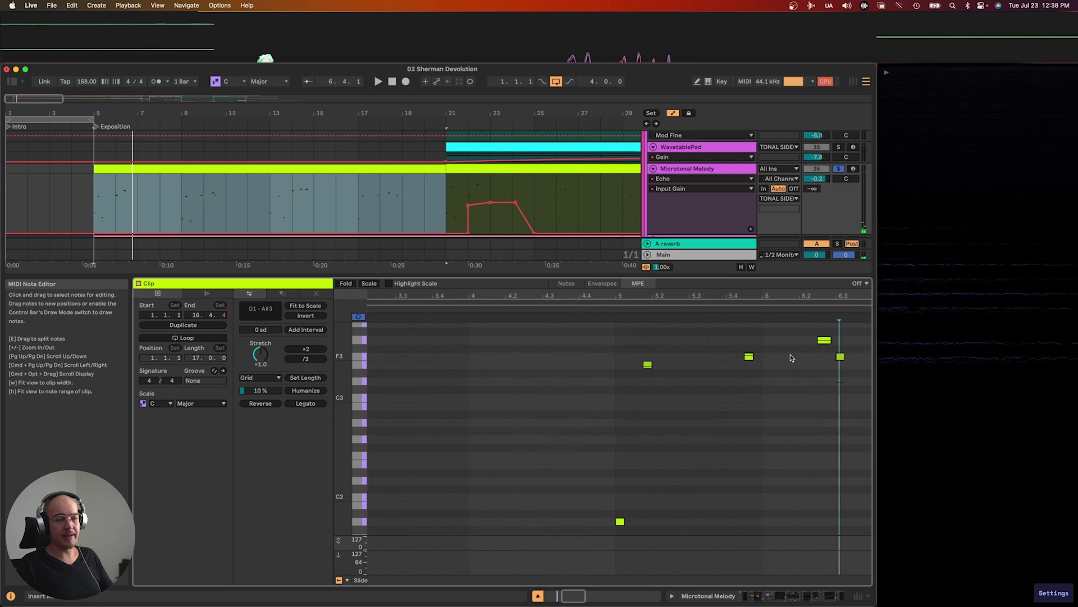
scroll(792, 358, "right", 3)
key("space")
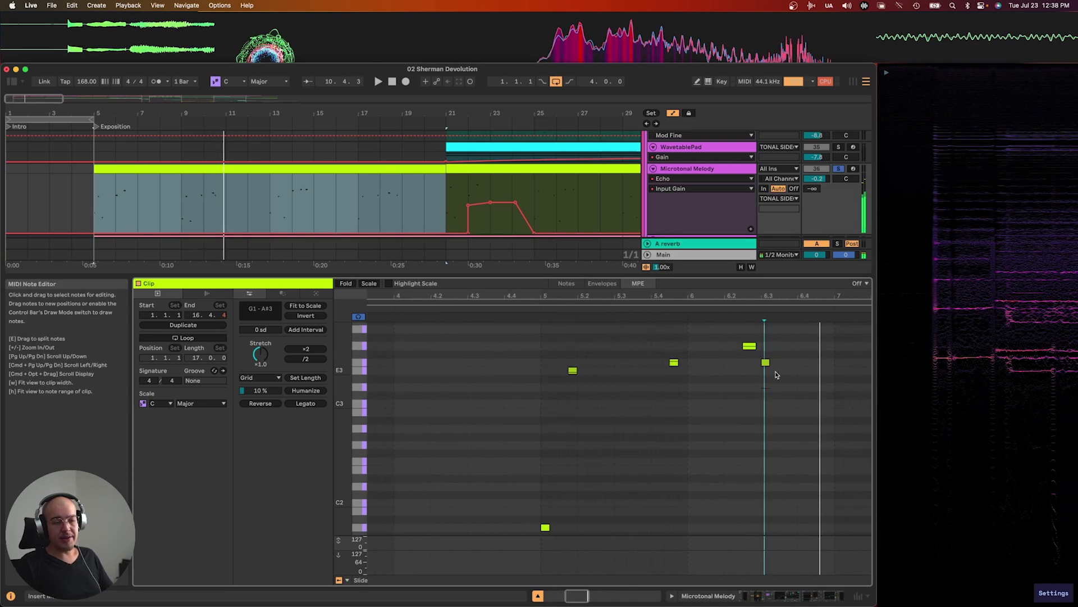
Select the pitch bend breakpoint under the F3 note at clip position 6.3 and examine its bend up close
scroll(741, 363, "up", 3)
left_click(751, 388)
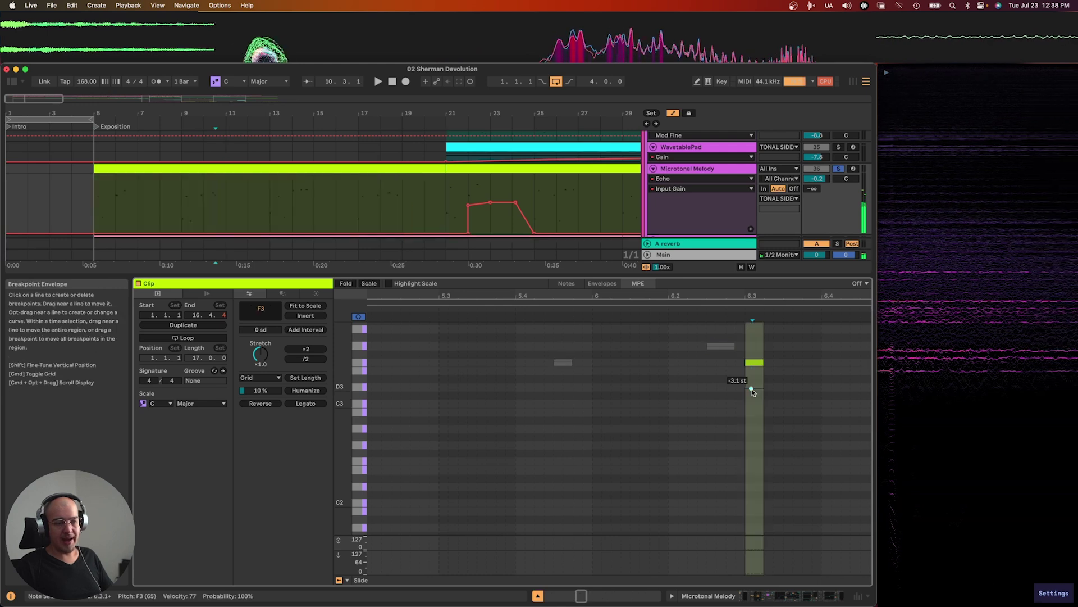
scroll(755, 386, "up", 5)
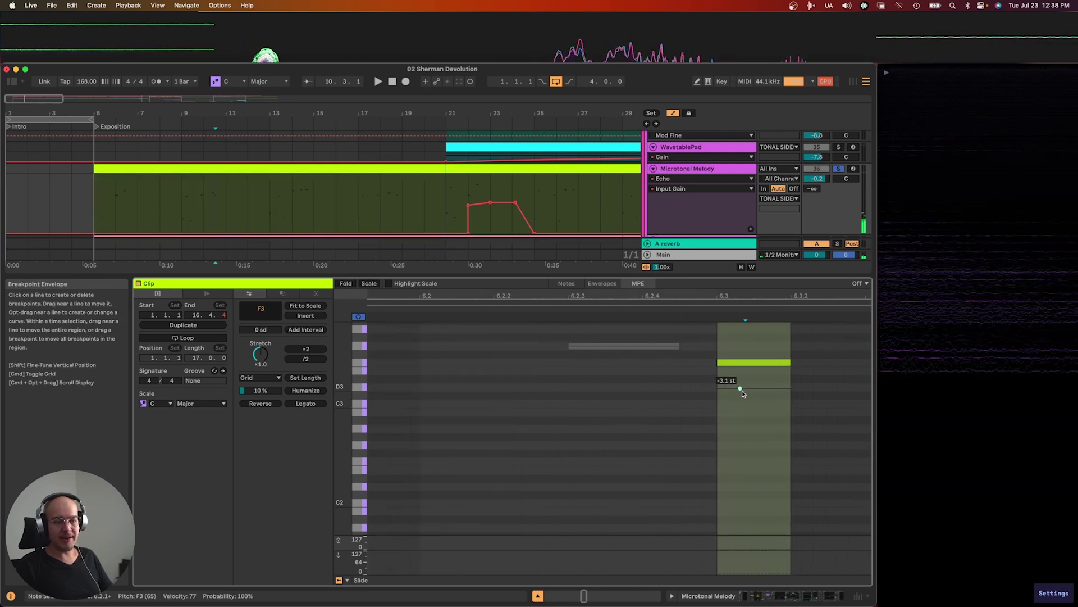
scroll(741, 391, "down", 5)
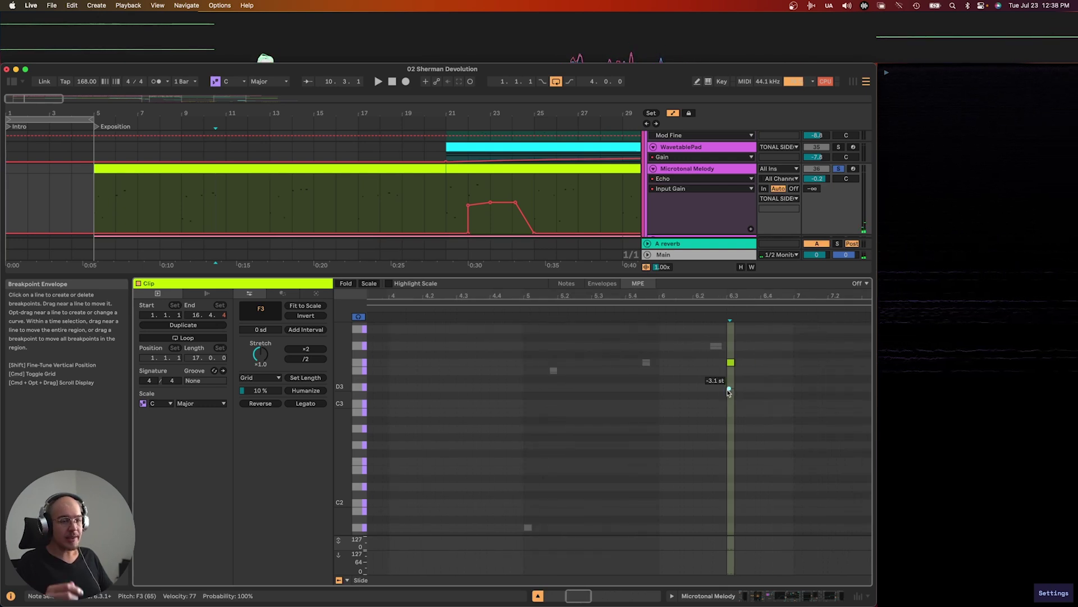
scroll(605, 350, "up", 3)
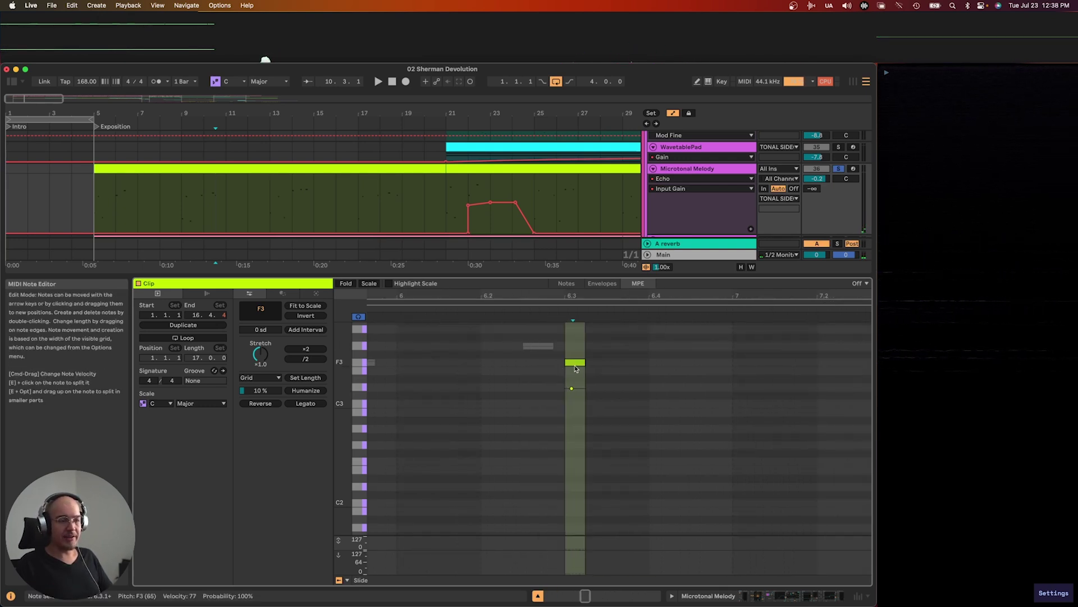
mouse_move(574, 395)
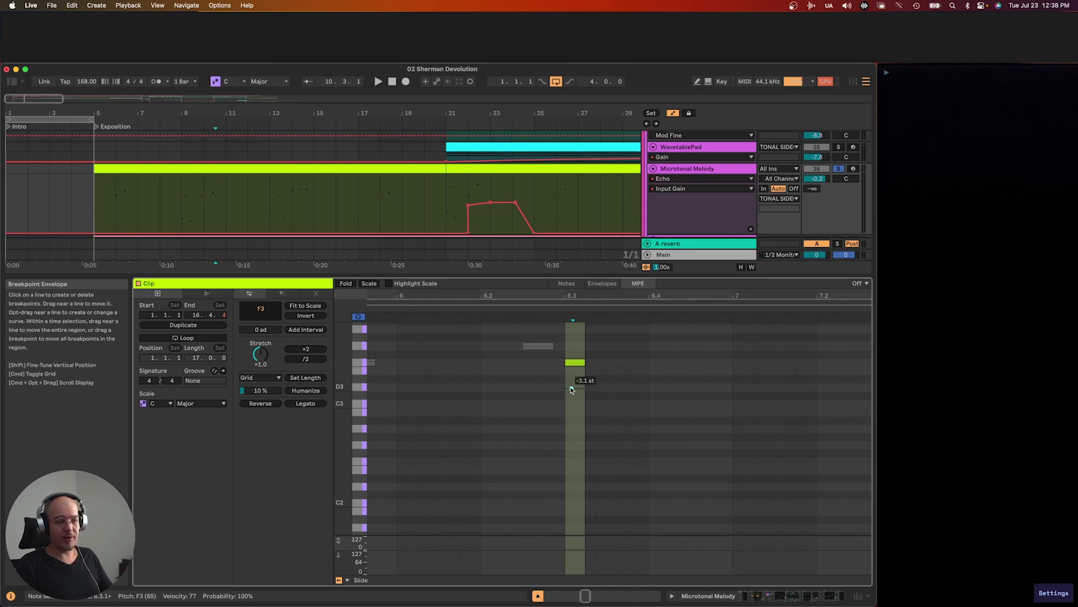
scroll(572, 392, "up", 3)
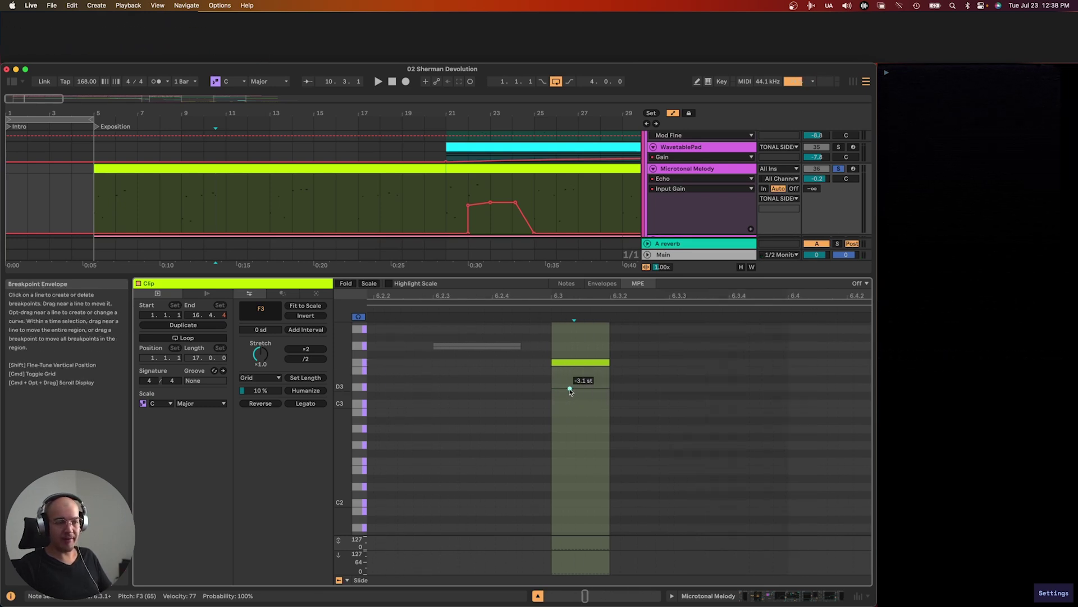
scroll(570, 392, "down", 8)
Play the clip from around its bar 5 to hear the pitch-bent F3 note in context
left_click(481, 309)
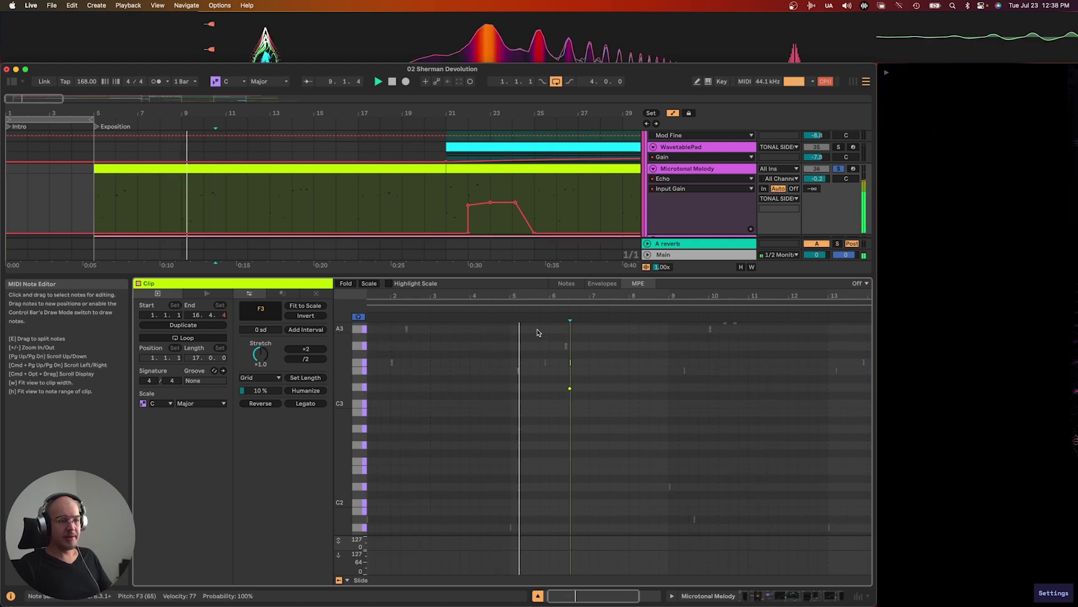
scroll(580, 380, "up", 2)
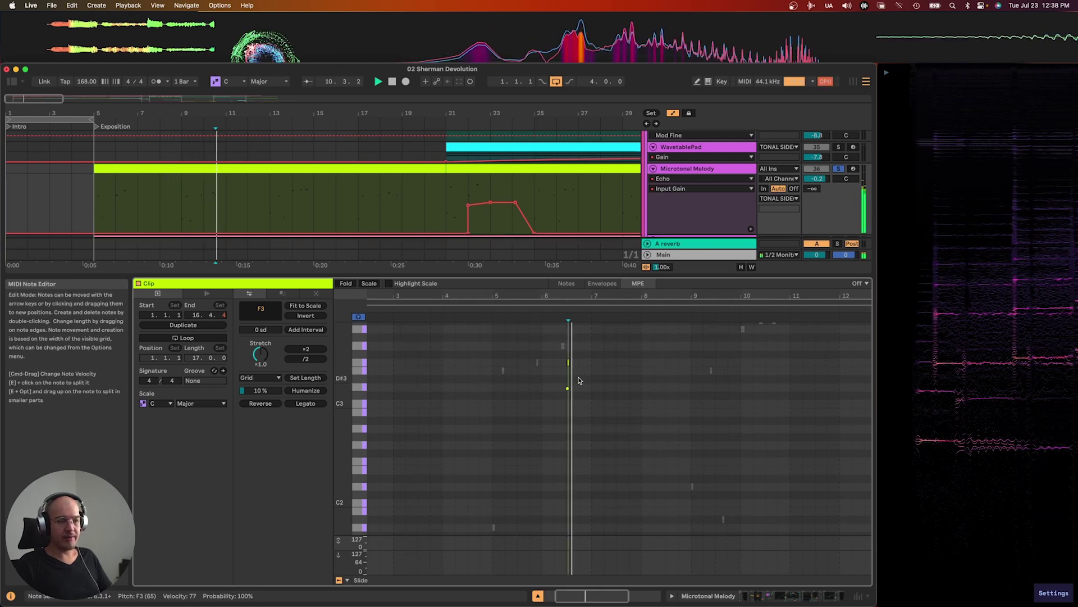
key("space")
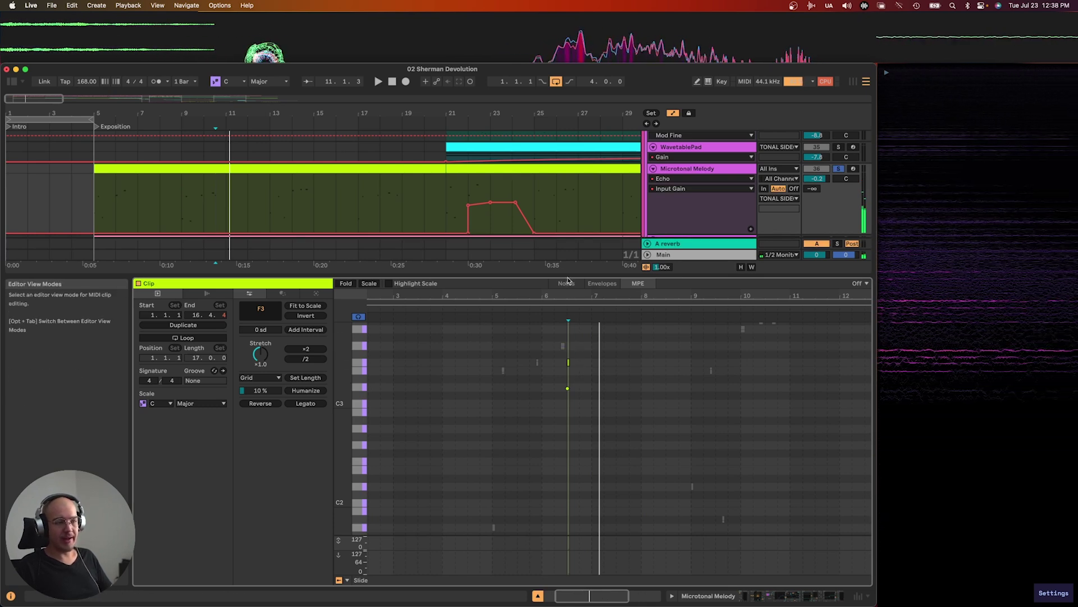
Audition the melody's Echo Input Gain rise from bar 21, and solo the Sub track to hear it from the same point
left_click(402, 200)
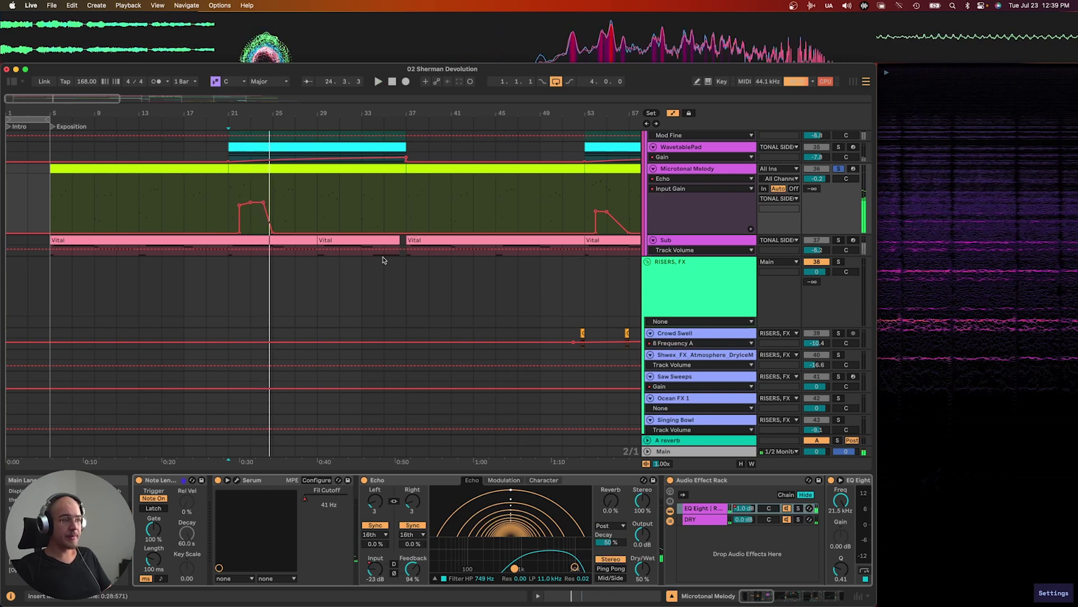
left_click(661, 247)
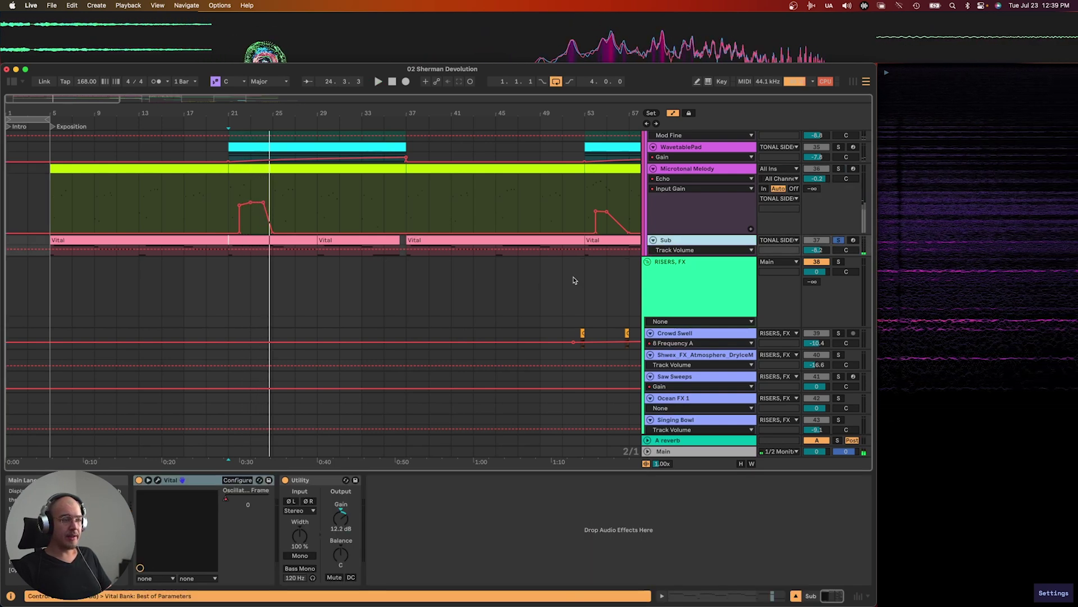
key("space")
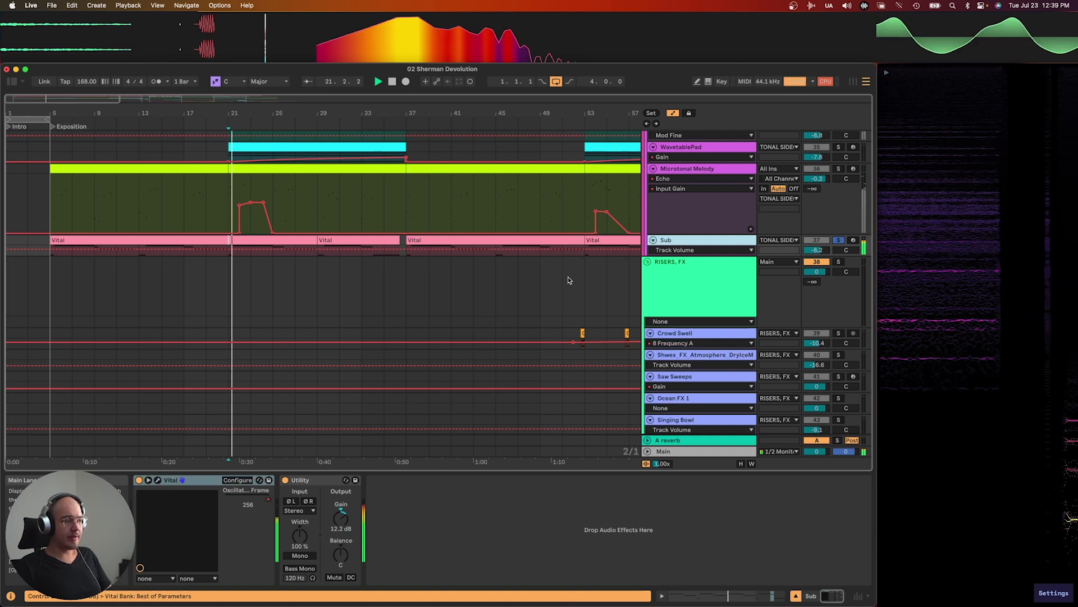
left_click(201, 239)
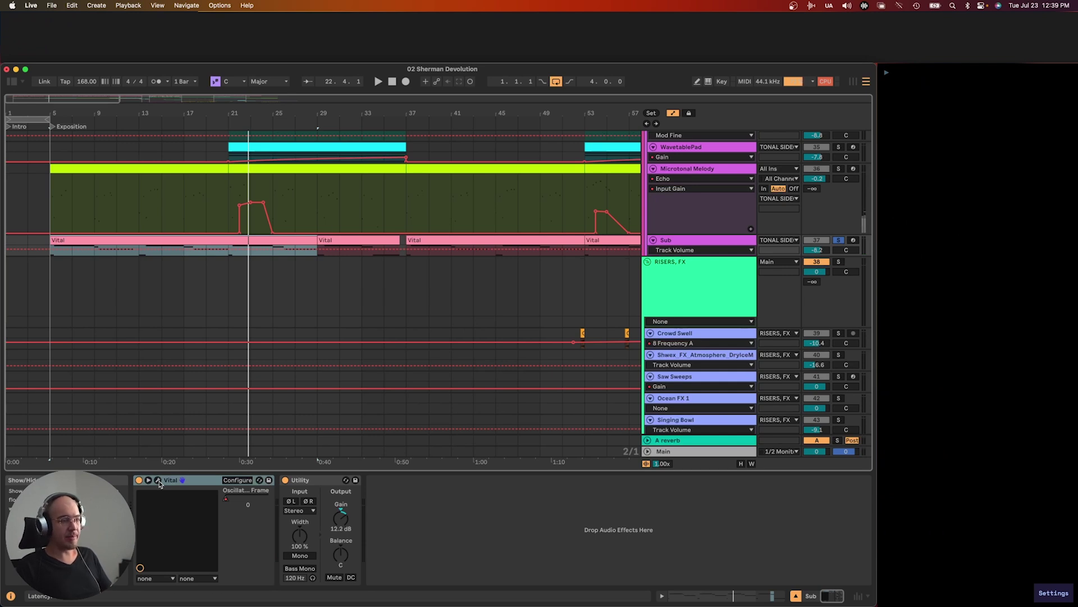
Open the Sub's Vital synth, try moving the oscillator 1 wave frame, and re-enable the overridden automation
left_click(157, 481)
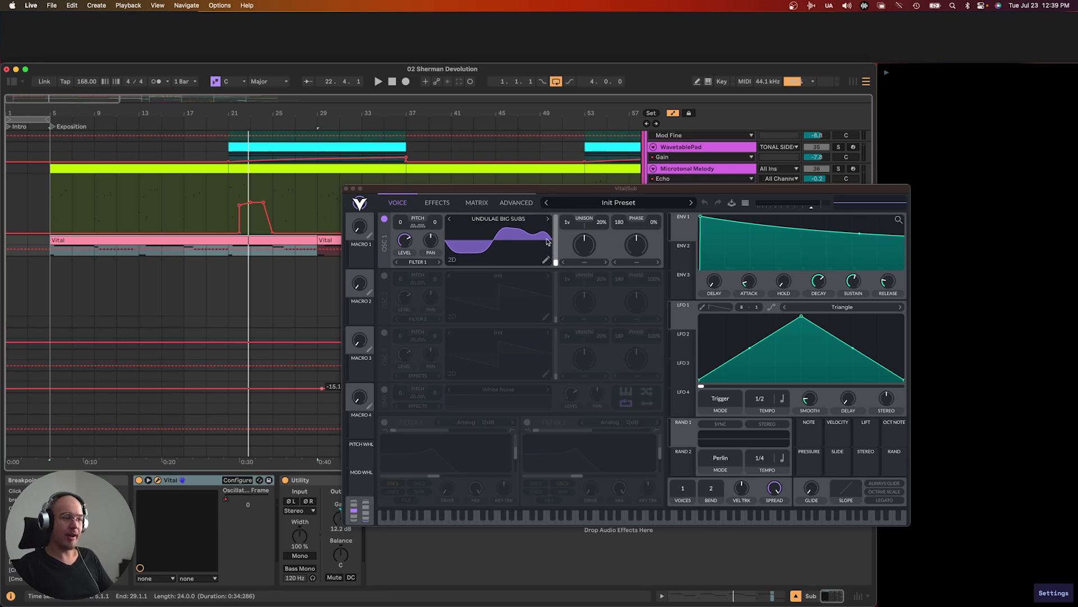
left_click_drag(557, 259, 552, 315)
left_click(450, 77)
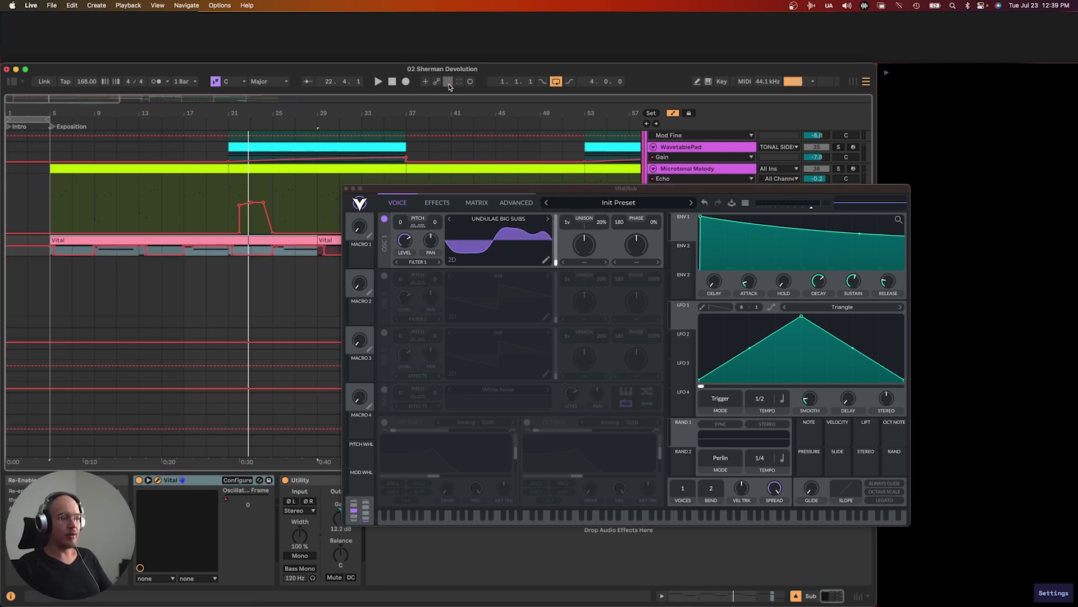
Play the Sub from the start of the Exposition while watching Vital's automated wave frame, and close the synth window
left_click(50, 258)
key("space")
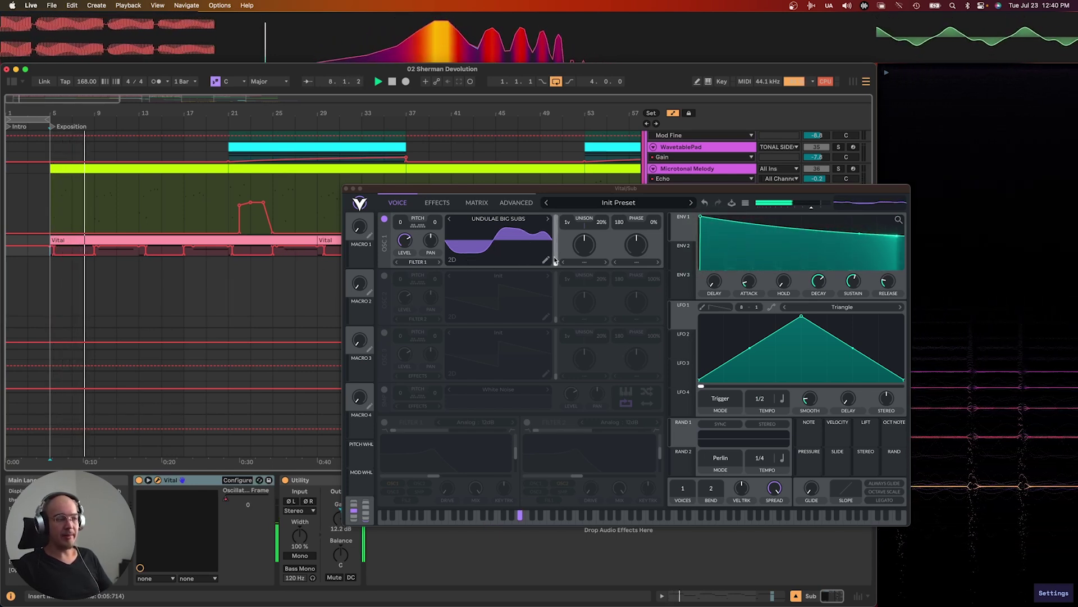
left_click_drag(555, 260, 555, 217)
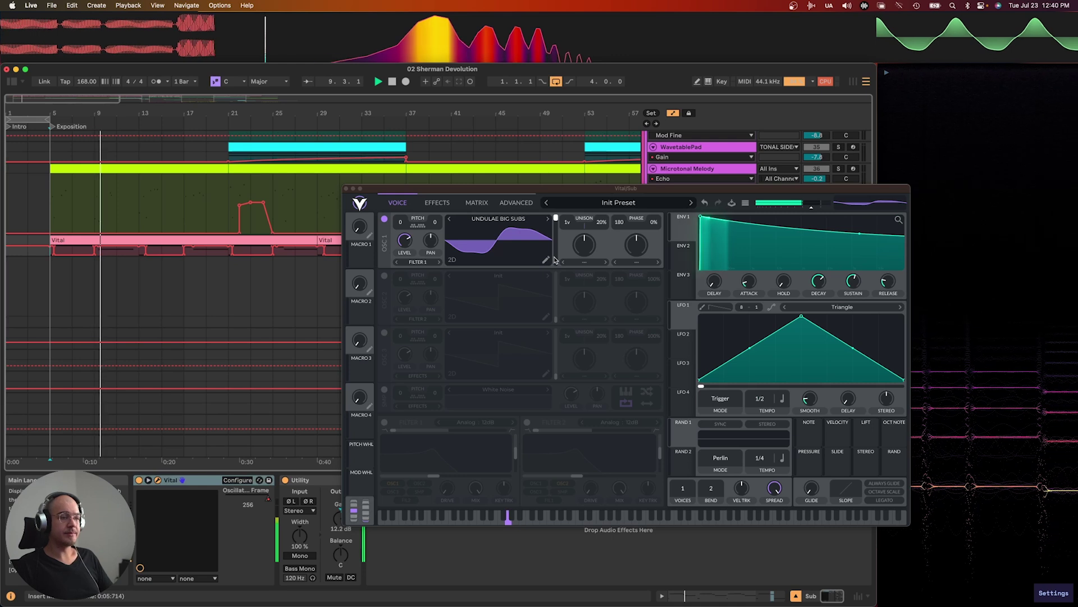
key("space")
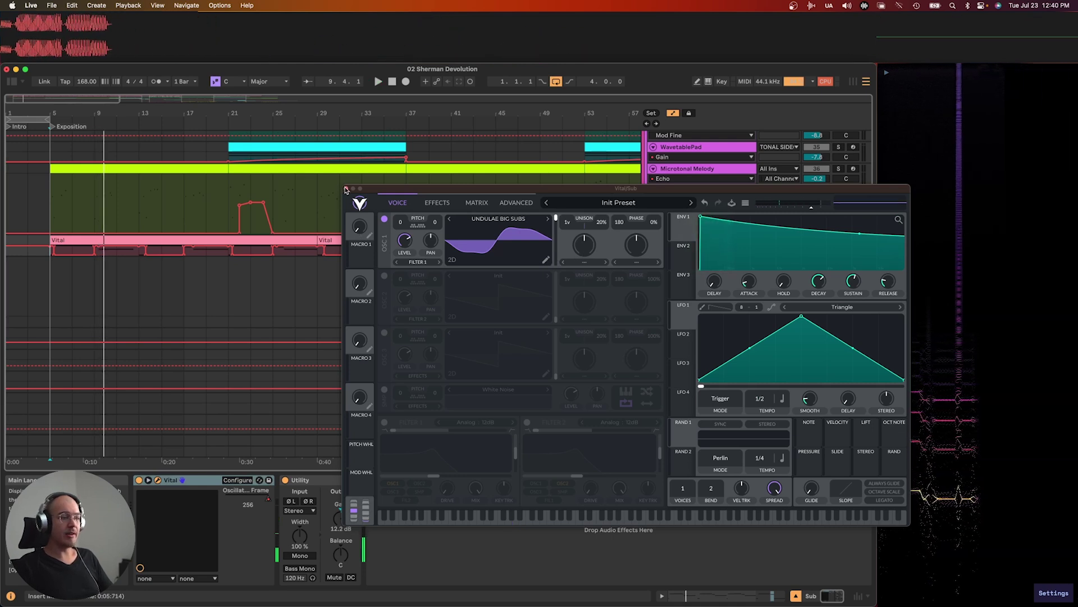
left_click(346, 189)
Audition the imagiro piano 2 track from bar 37, switching its solo on and off to compare it with the full mix
scroll(390, 247, "down", 5)
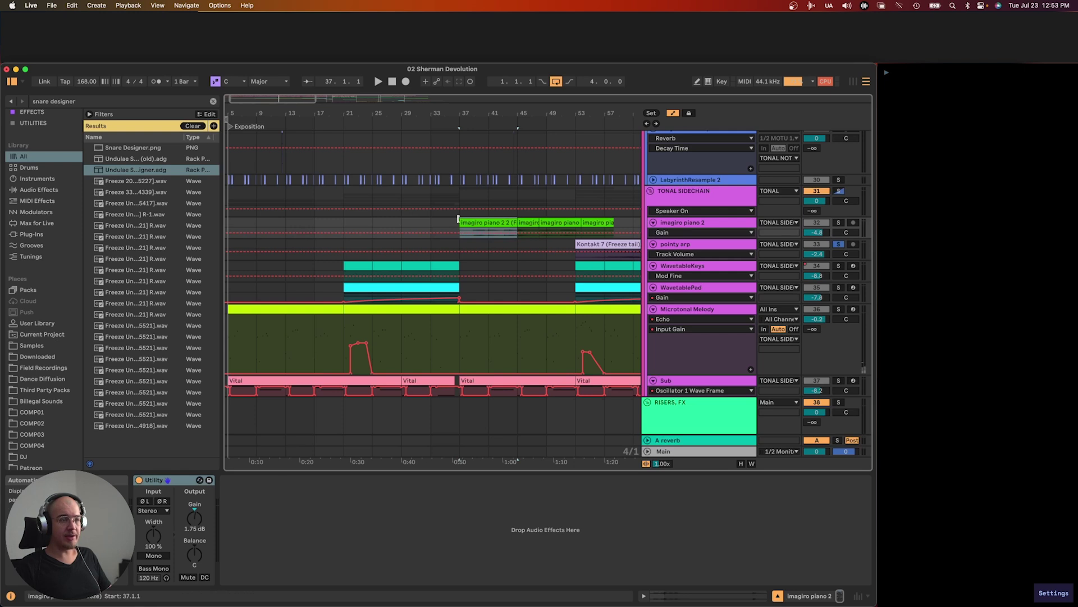
left_click(454, 224)
key("space")
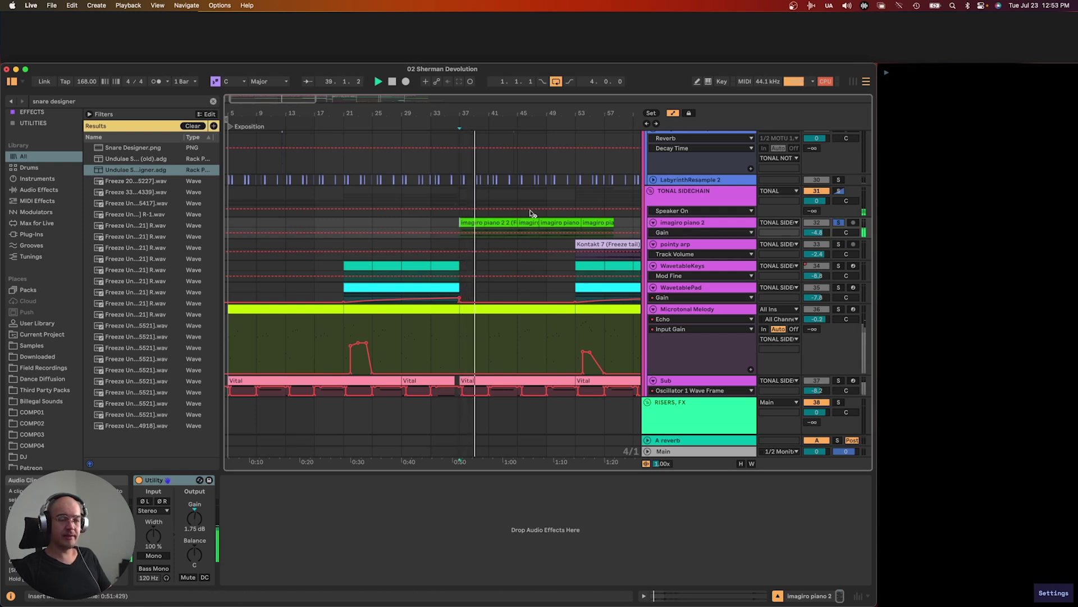
key("s")
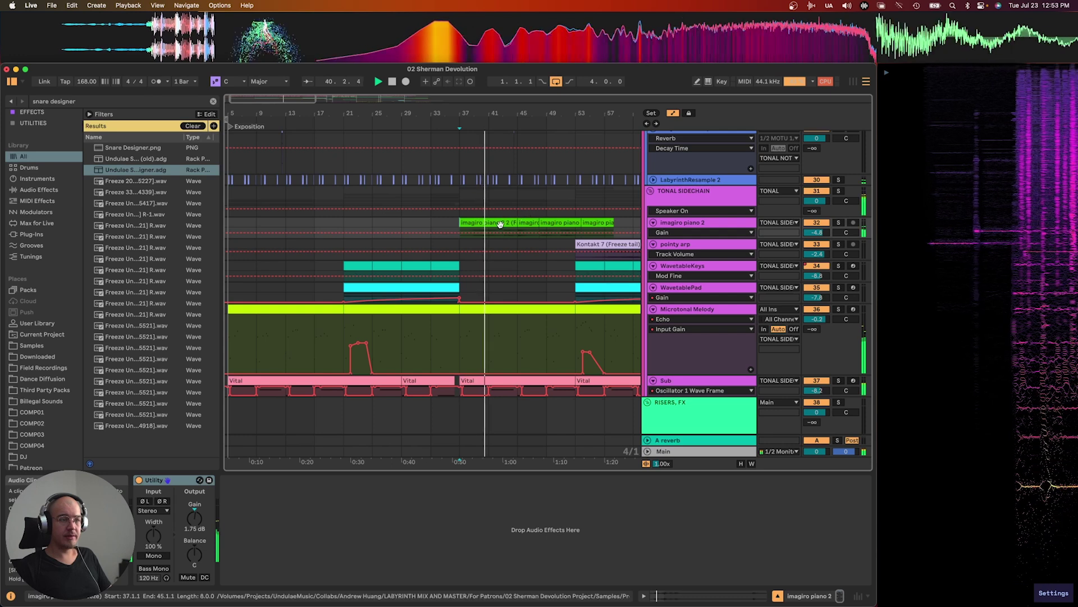
key("s")
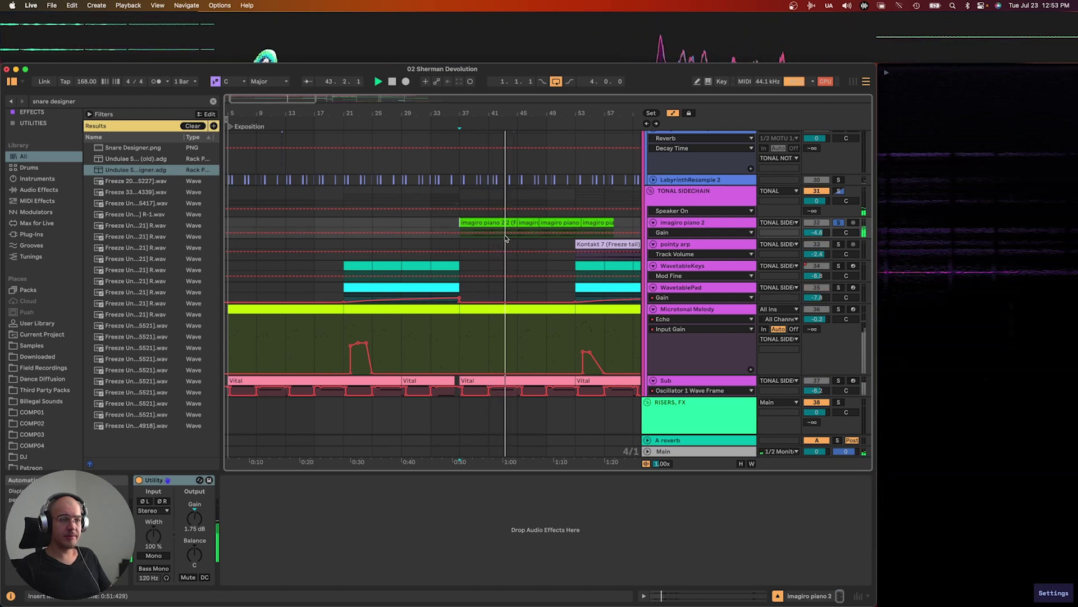
key("s")
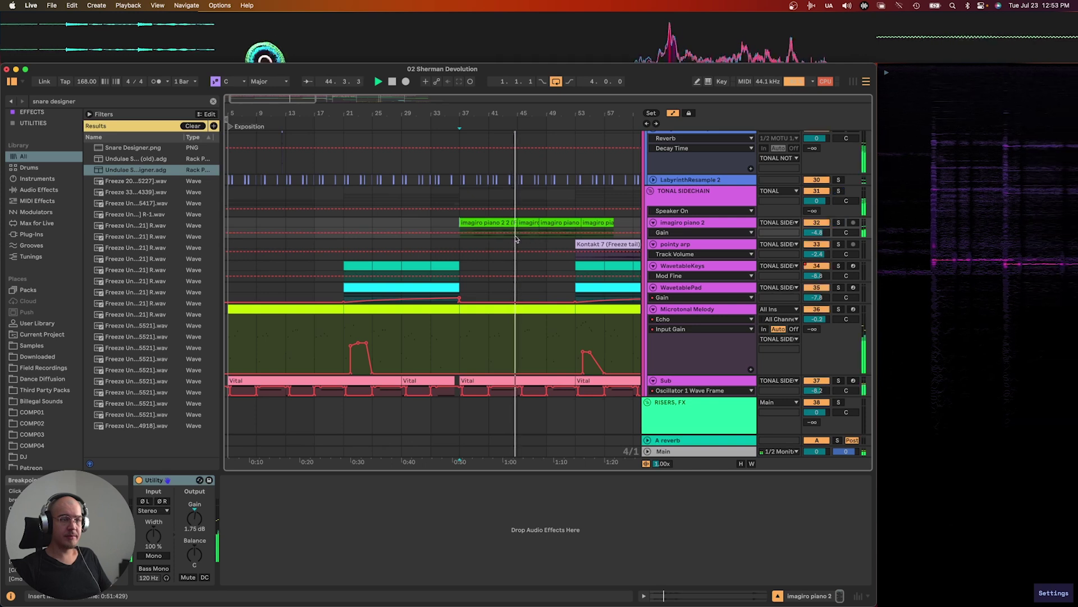
key("s")
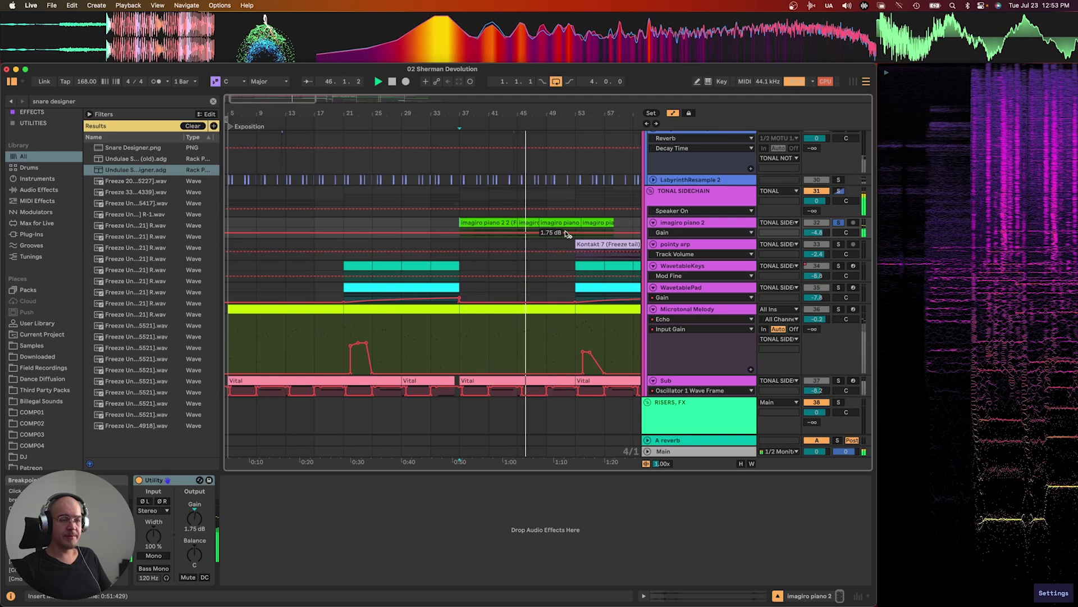
key("space")
Zoom in on the pointy arp's Kontakt 7 (Freeze tail) clip and audition it soloed from bar 65
scroll(590, 251, "right", 5)
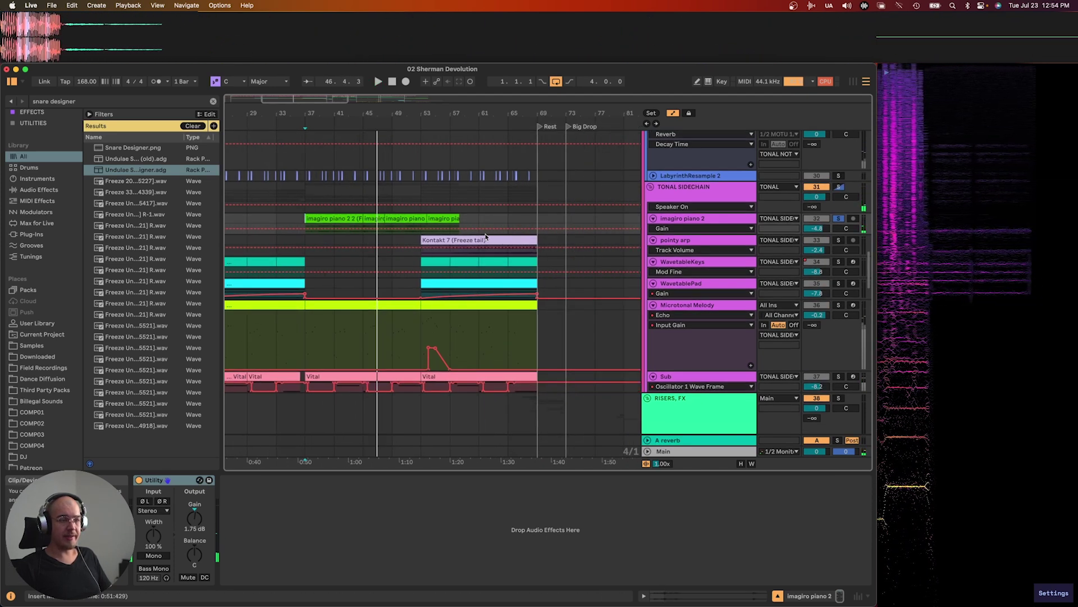
left_click(486, 244)
left_click(486, 241)
key("z")
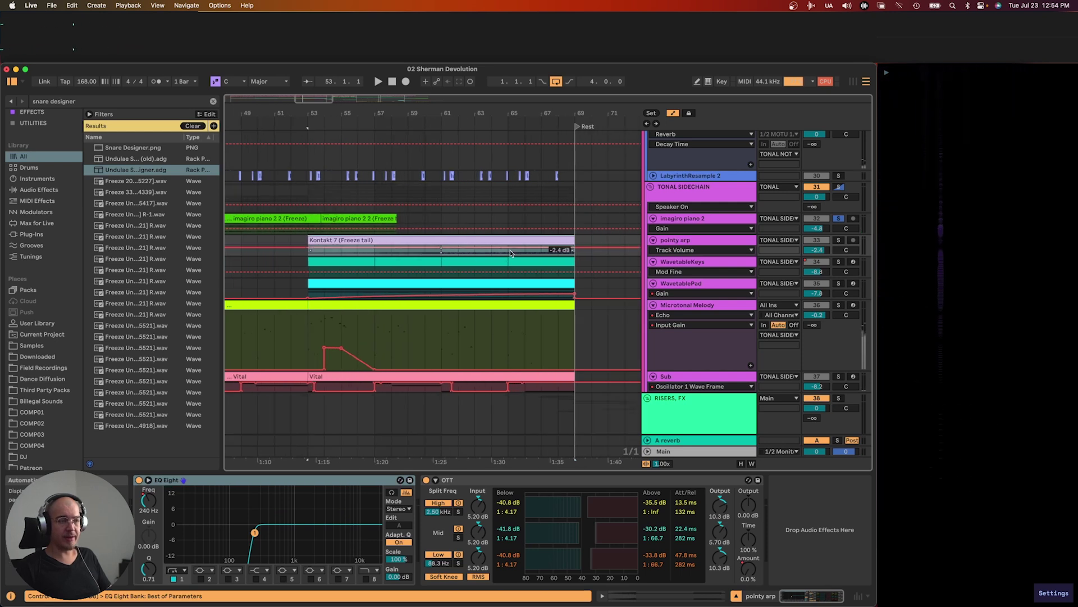
left_click(509, 256)
key("space")
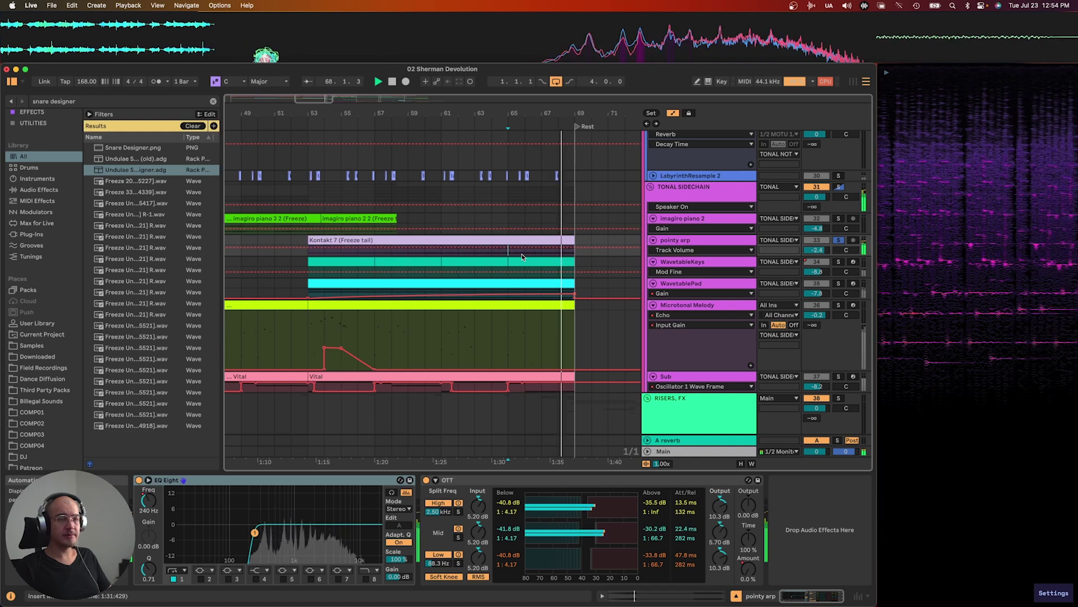
key("space")
key("x")
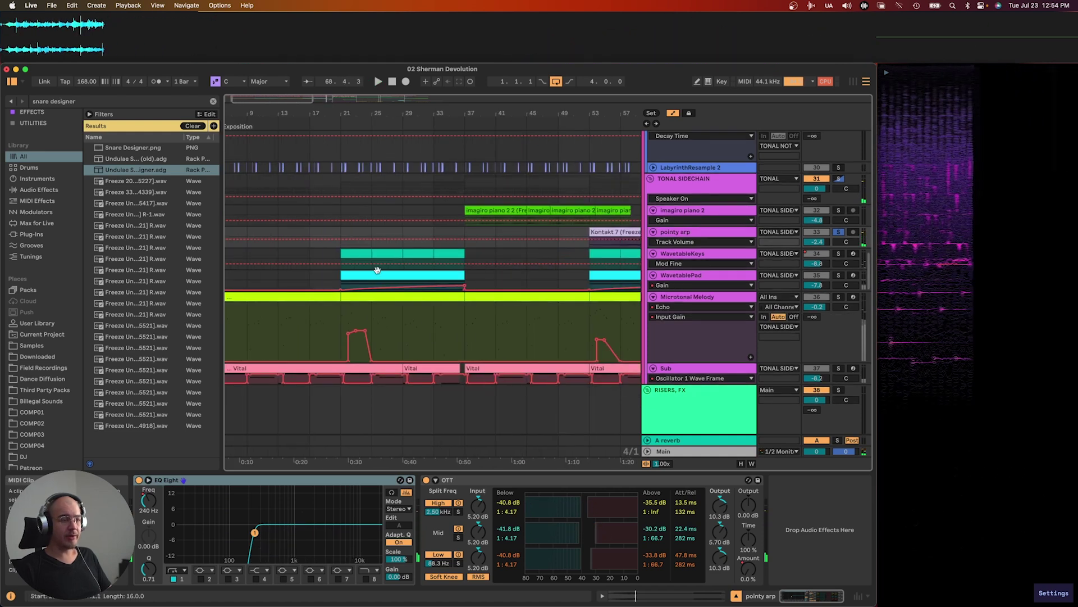
Solo the WavetableKeys track and play it from bar 21 while examining its Wavetable and Shifter devices
left_click(358, 257)
key("s")
scroll(390, 259, "right", 3)
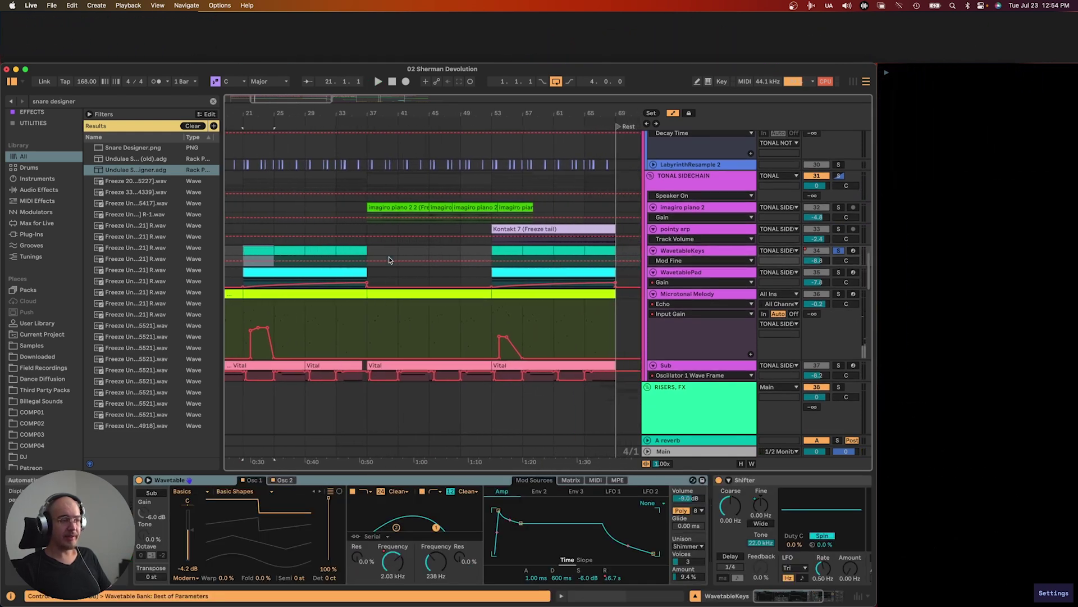
key("space")
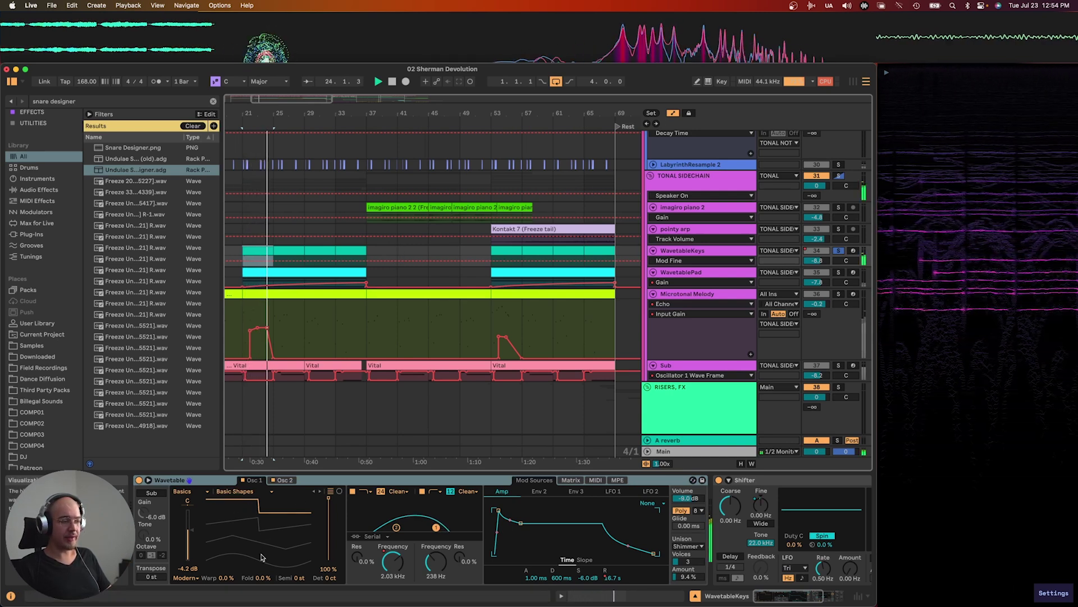
scroll(434, 536, "right", 5)
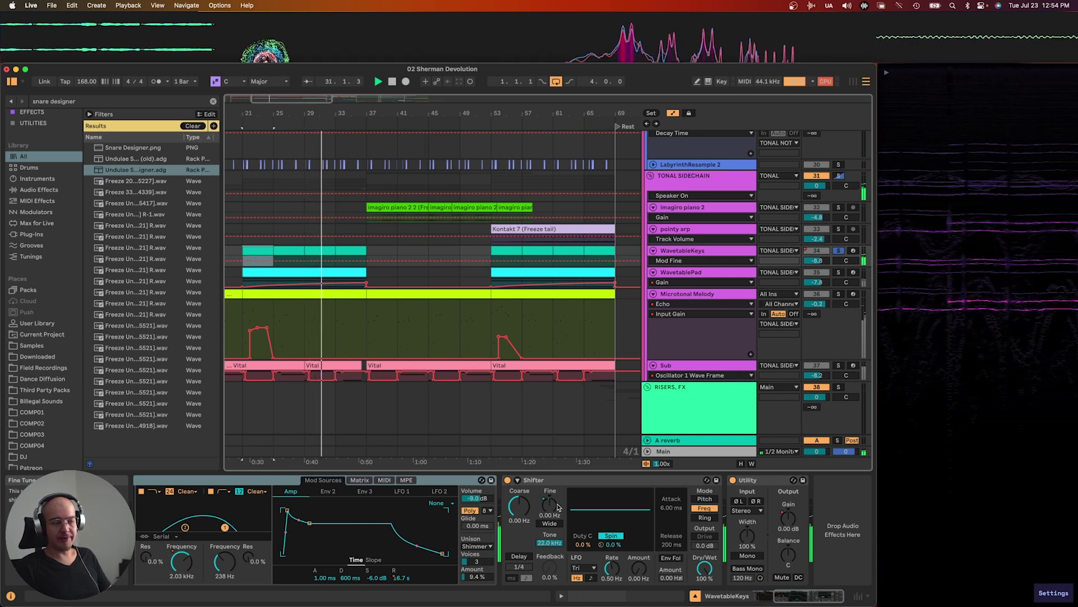
Solo the WavetablePad track and examine its device chain from Wavetable through Reverb, Redux and Utility
left_click(707, 273)
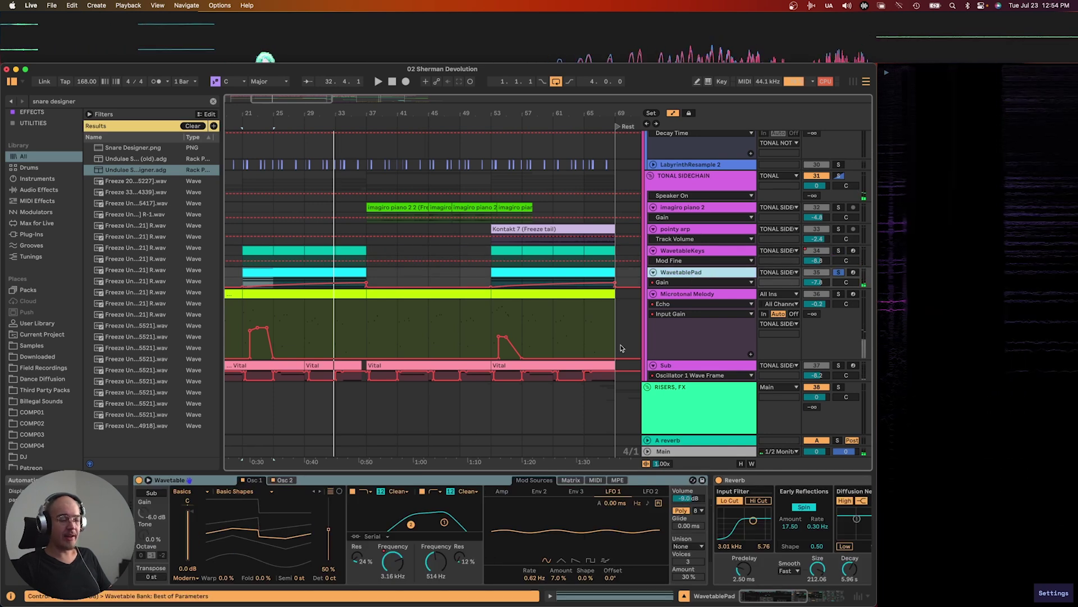
scroll(269, 542, "right", 2)
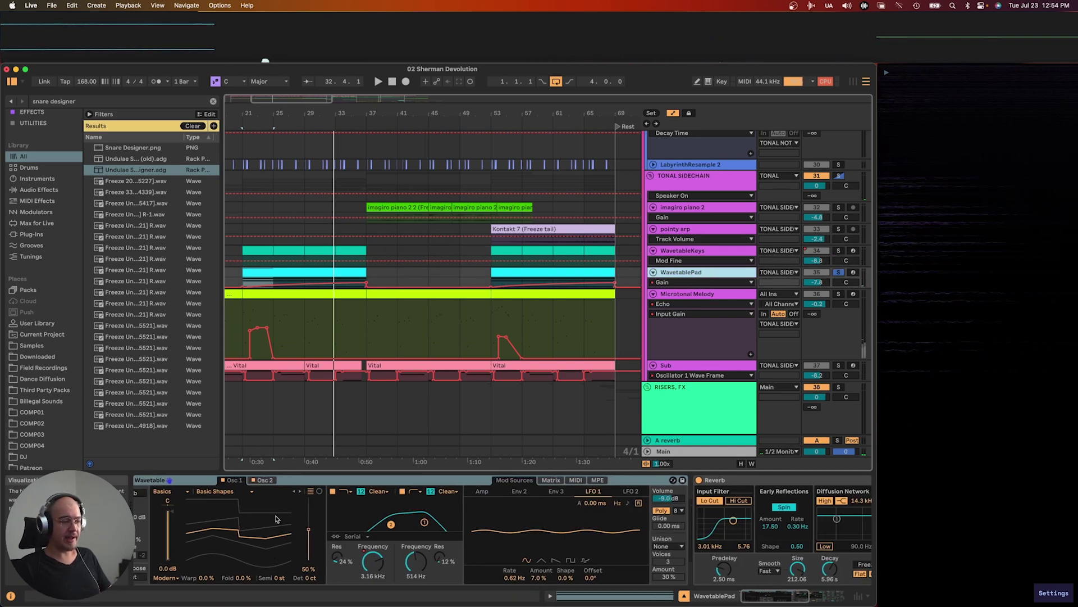
scroll(326, 489, "right", 3)
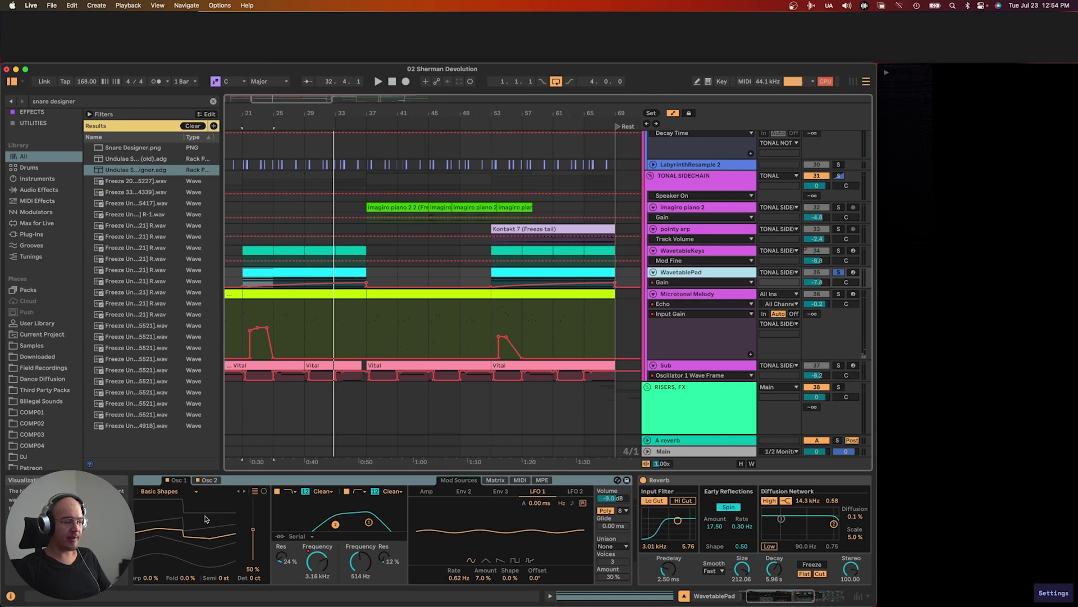
scroll(406, 541, "right", 5)
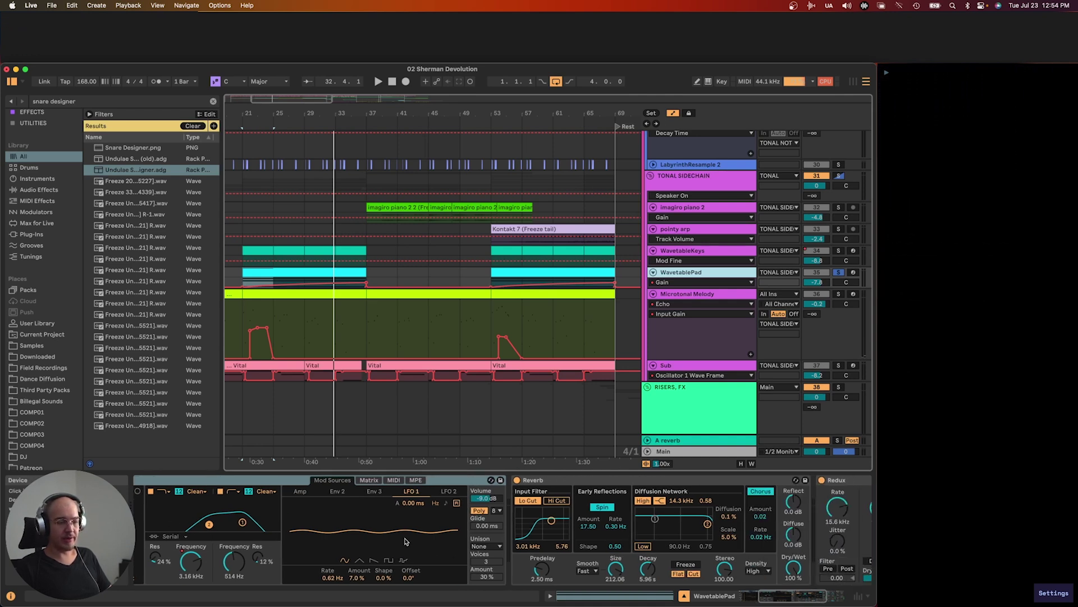
scroll(359, 528, "right", 5)
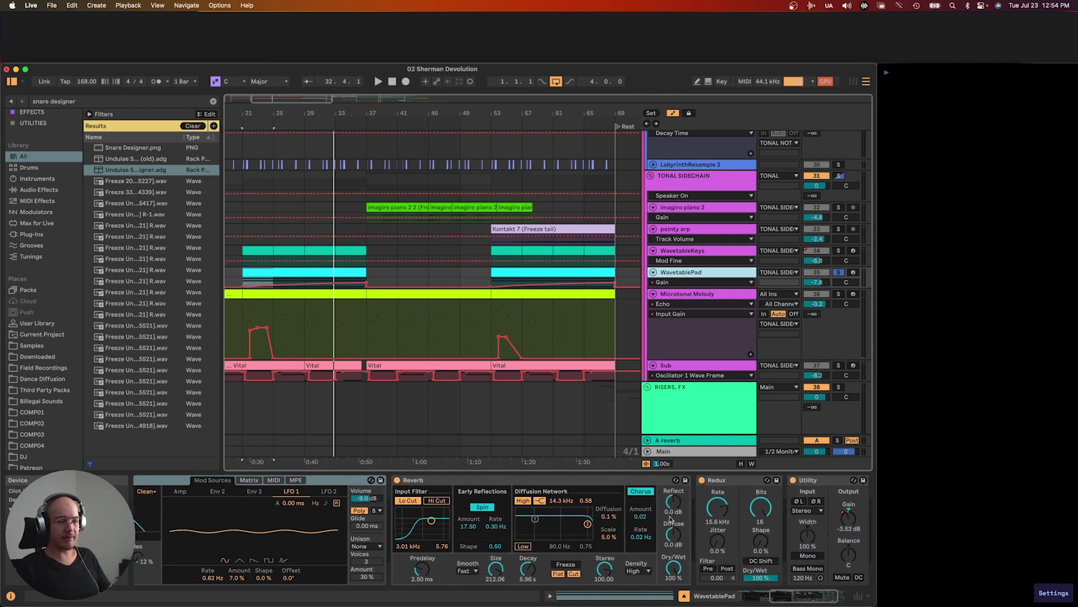
scroll(670, 518, "right", 3)
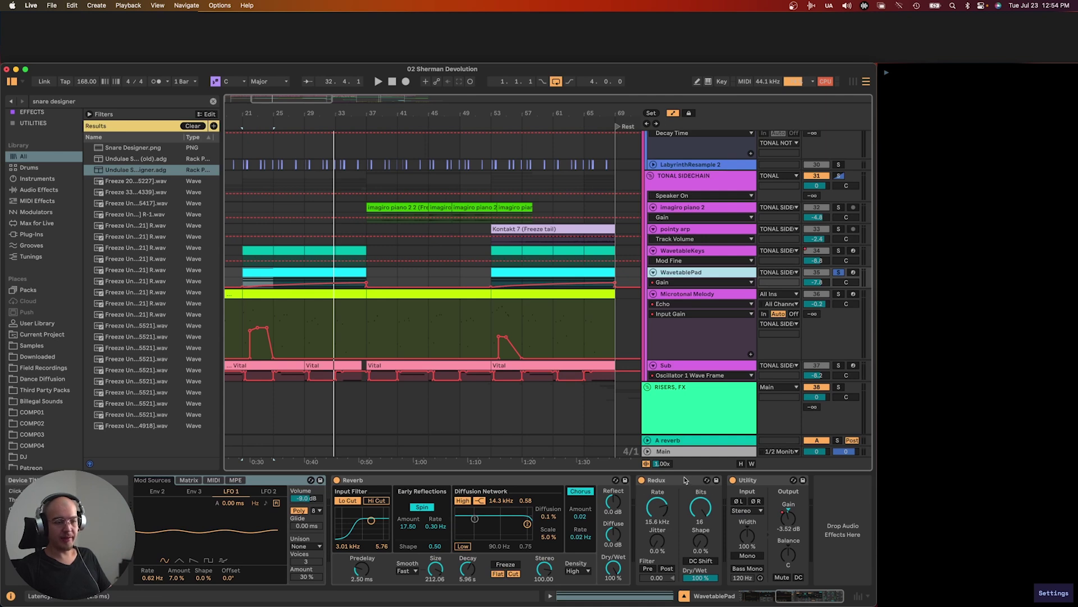
Play the soloed WavetablePad from bar 21 and point out its rising Gain automation
key("space")
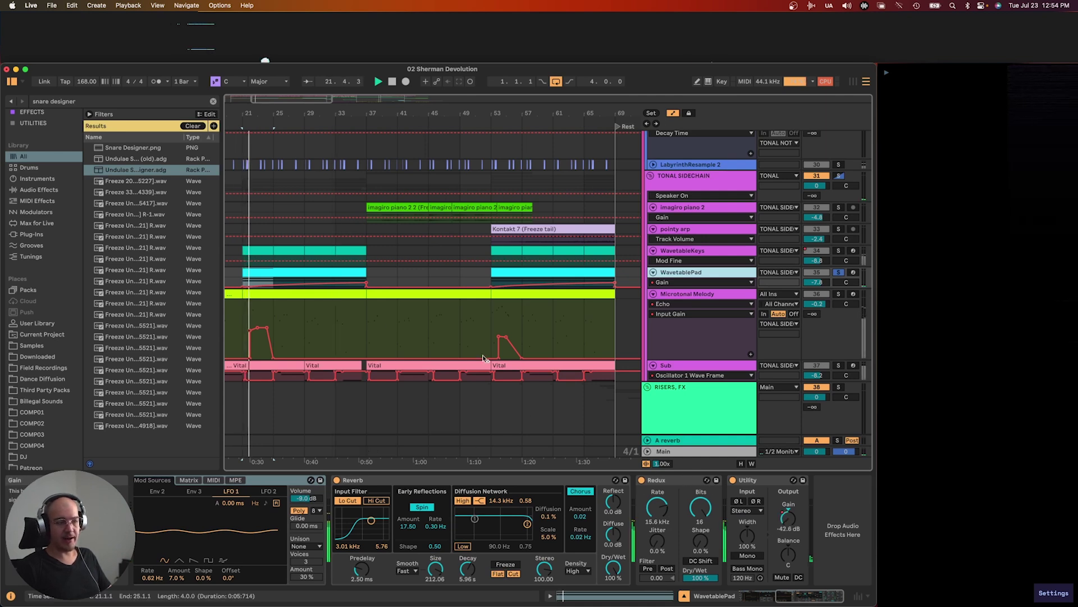
left_click(337, 288)
left_click(336, 291)
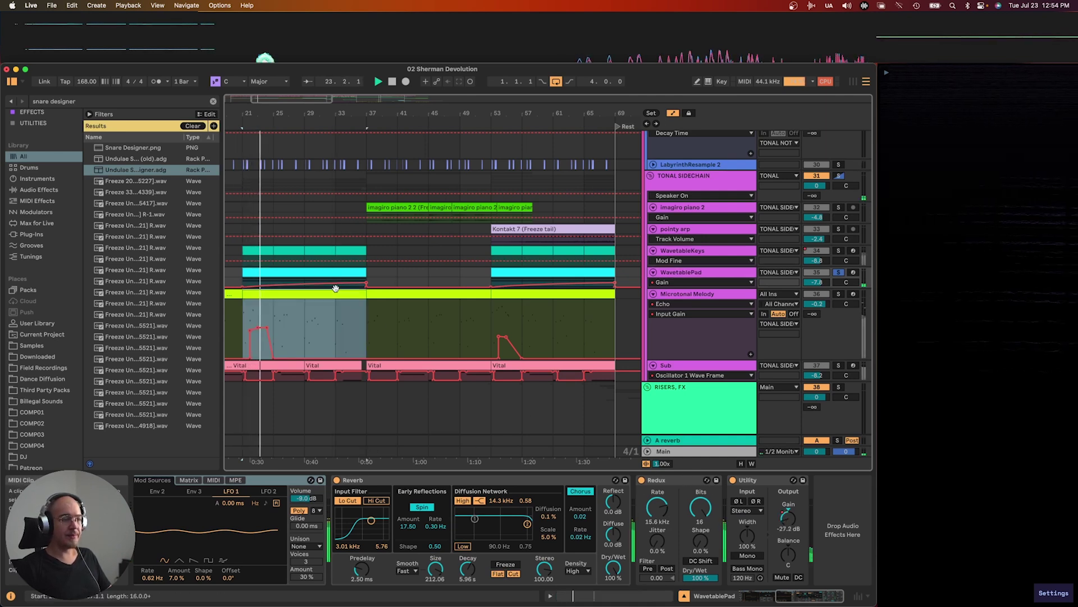
left_click(337, 243)
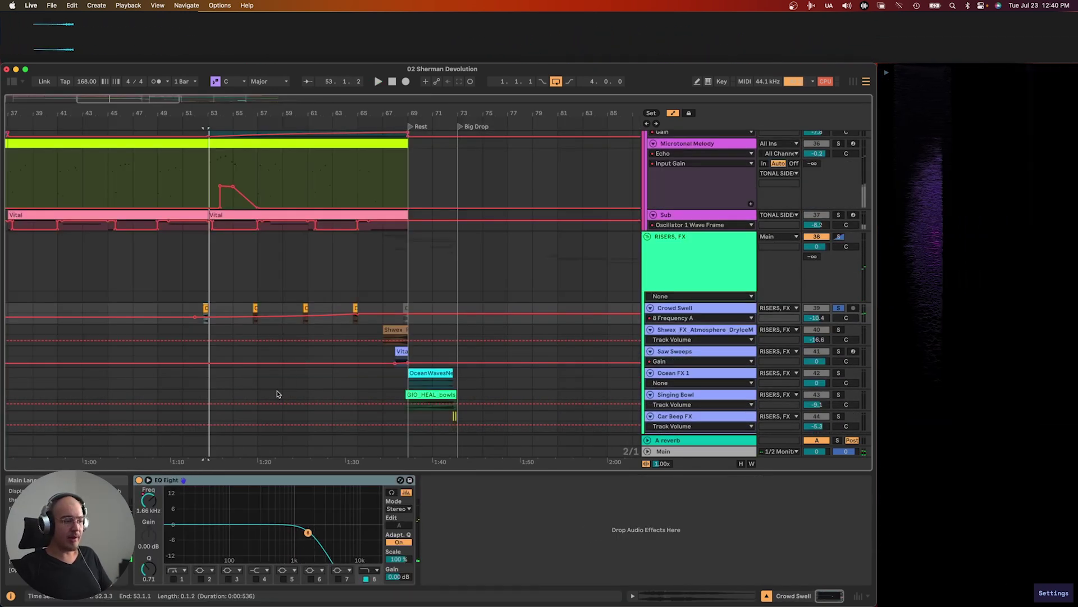
Audition the soloed Shwex_FX_Atmosphere clip from bar 67, just before the Rest section
scroll(304, 301, "down", 1)
left_click(396, 316)
key("space")
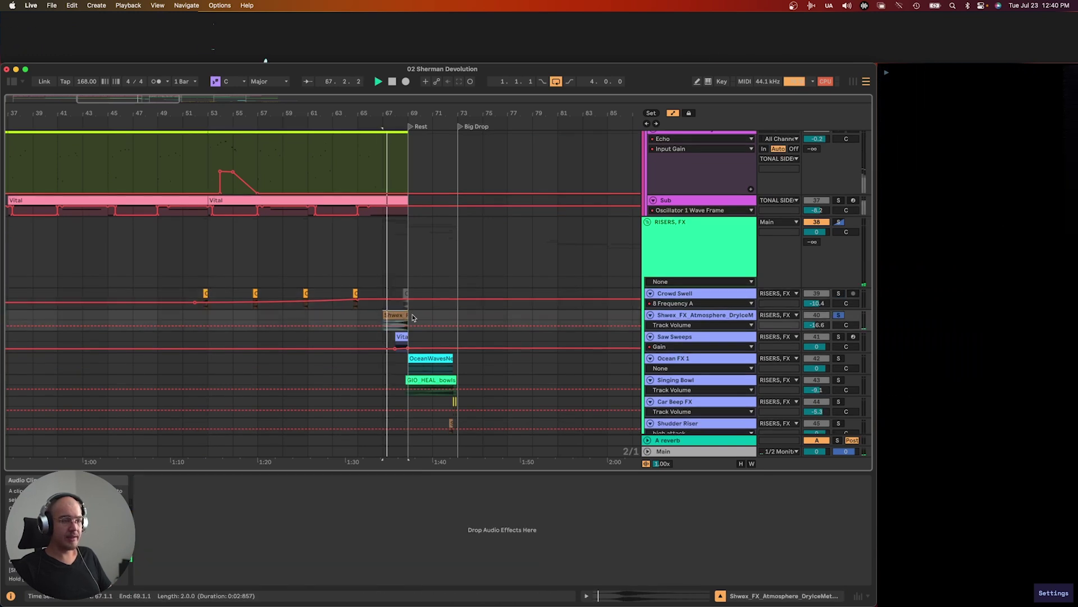
scroll(422, 322, "up", 3)
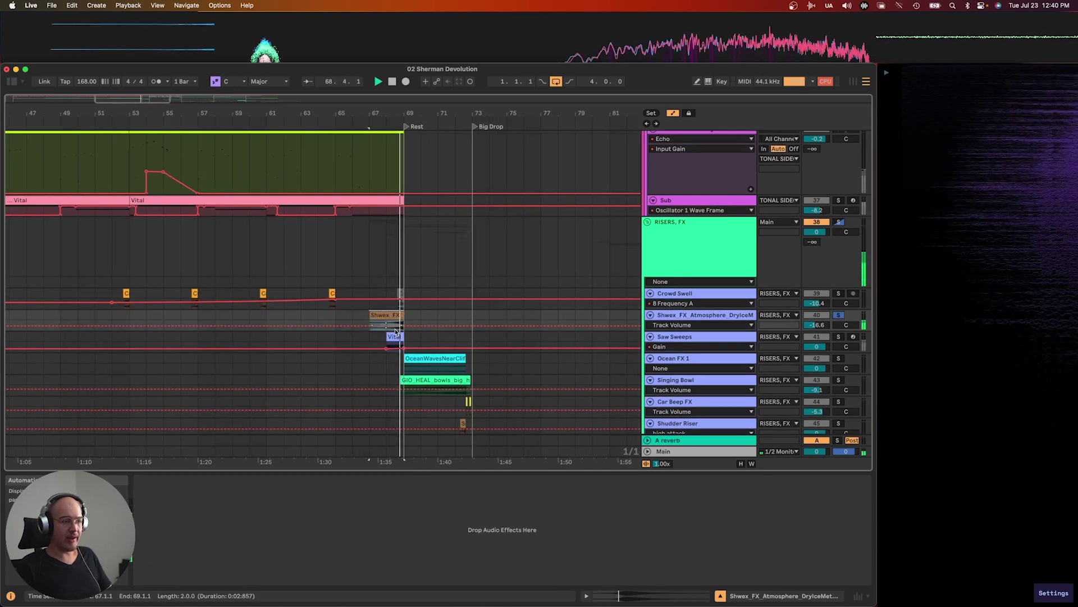
key("space")
Audition the Saw Sweeps clip from bar 68 up to the Rest section
left_click(398, 336)
key("space")
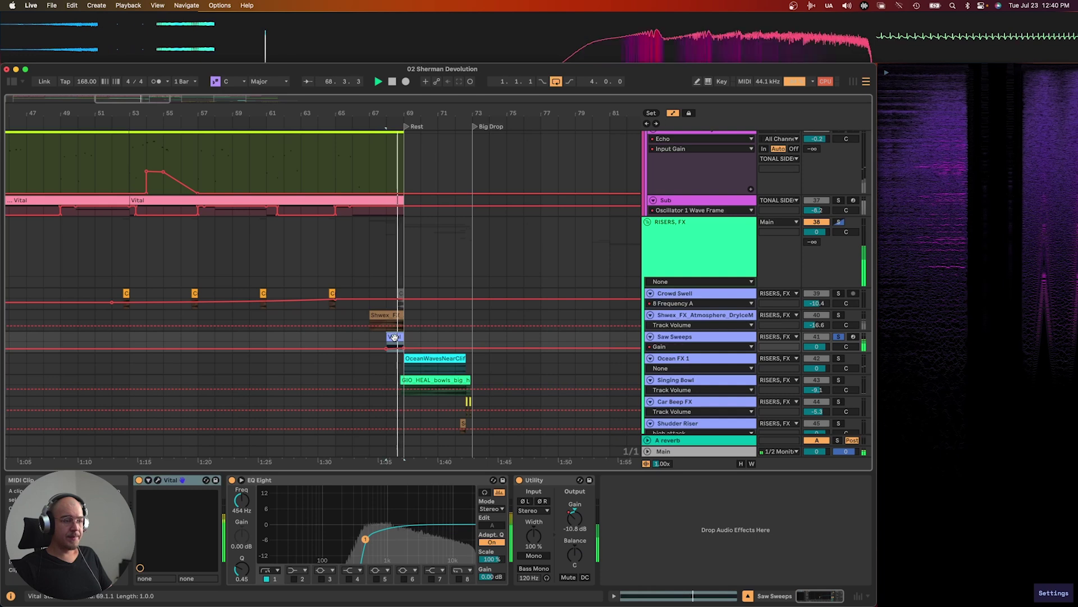
scroll(400, 344, "up", 2)
key("space")
Examine the Saw Sweeps' Vital synth settings, close its window, and replay the clip
left_click(158, 480)
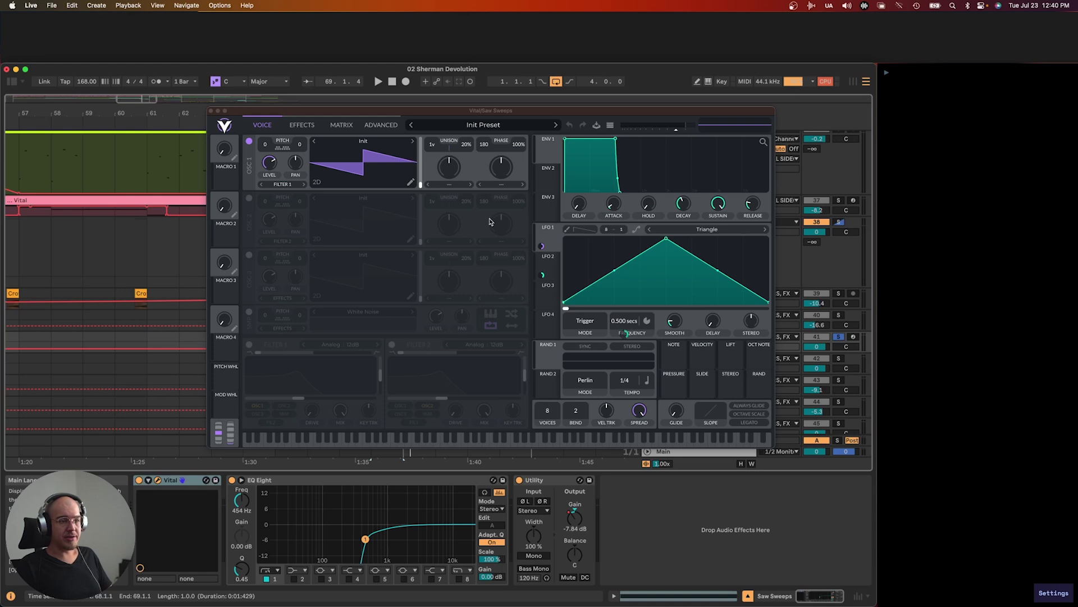
left_click(210, 111)
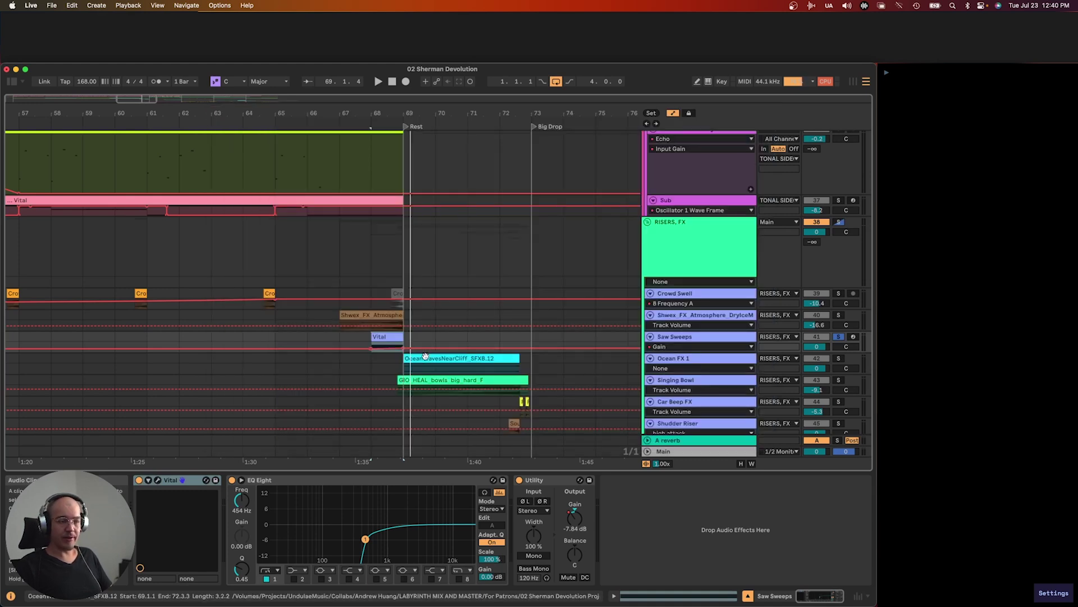
left_click(383, 336)
key("space")
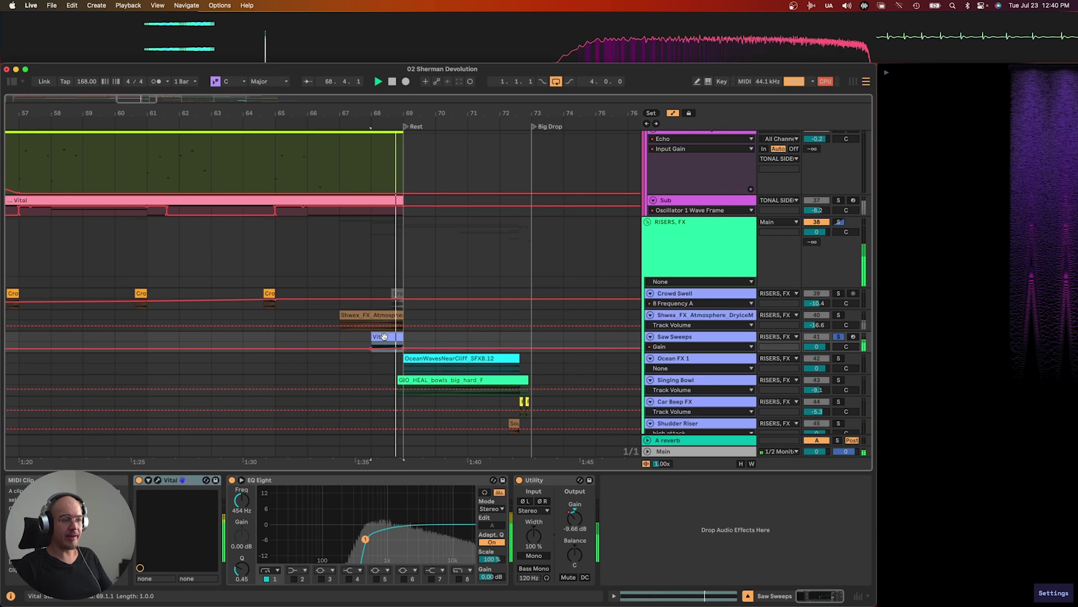
Find the Reverse Kick Riser clip at bar 68 and audition it soloed
scroll(275, 339, "down", 5)
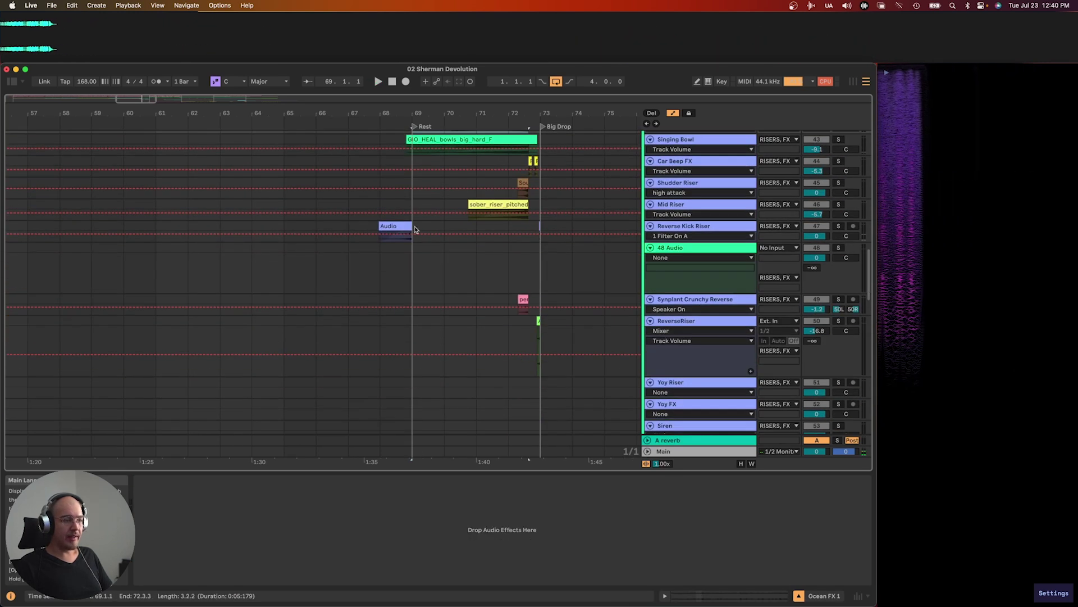
left_click(398, 225)
key("space")
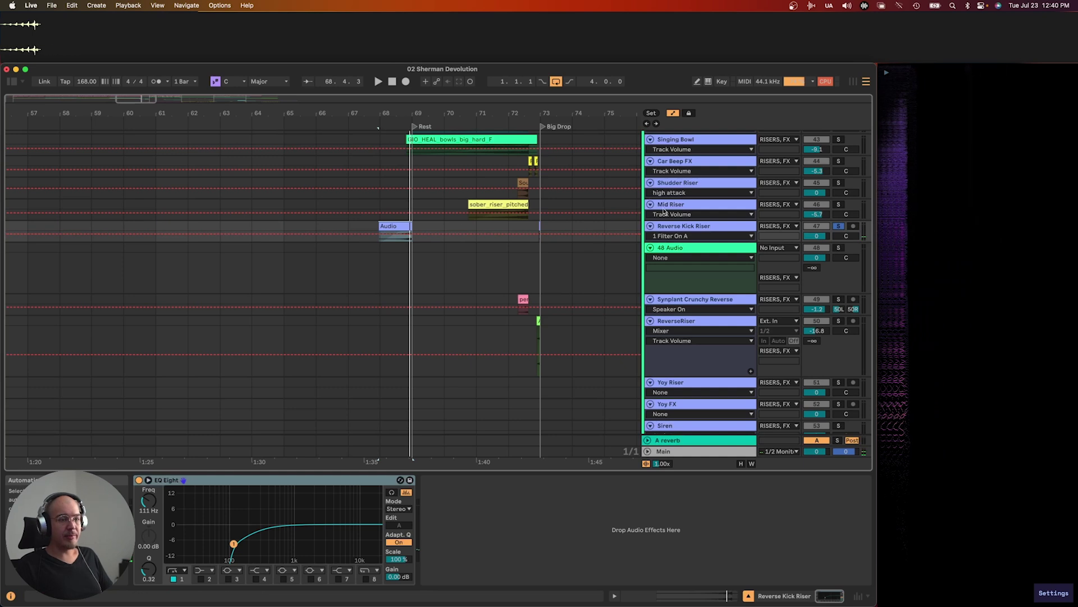
Insert an audio track below Reverse Kick Riser and place the layered_kick_7.wav sample on it at bar 68
right_click(684, 227)
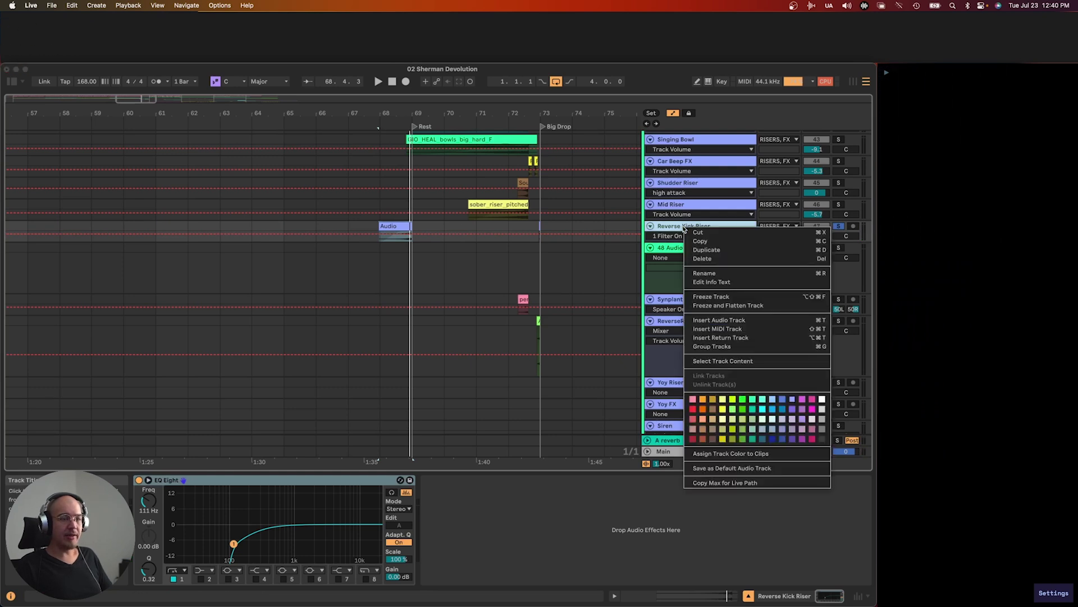
left_click(703, 322)
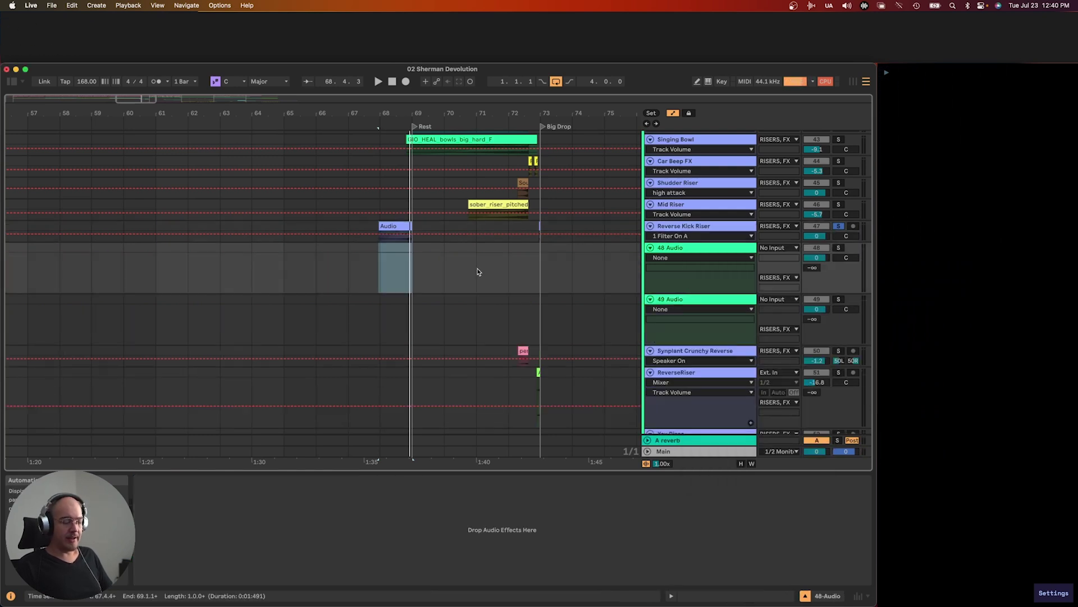
key("super+alt+b")
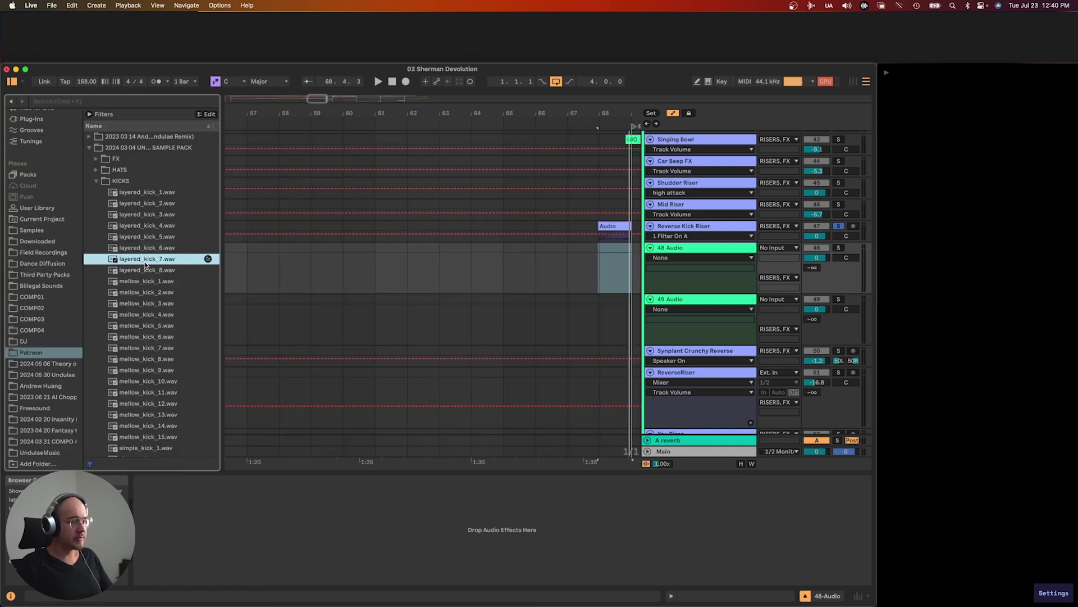
left_click_drag(147, 261, 507, 257)
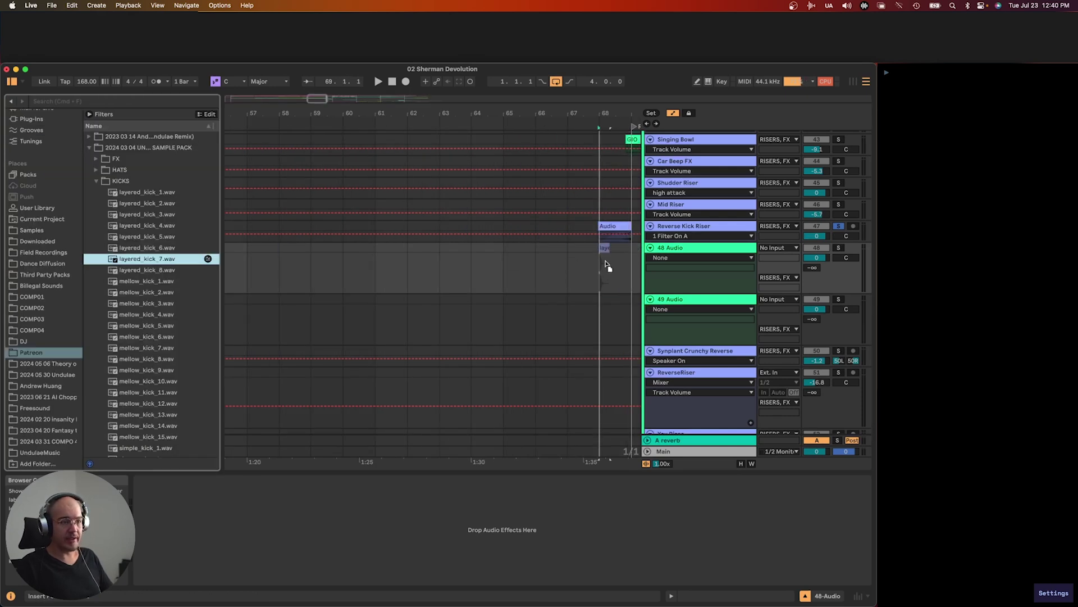
left_click_drag(607, 267, 600, 259)
scroll(619, 248, "up", 3)
Add the Echo effect to the layered_kick_7 track and audition the delayed kick
double_click(714, 249)
key("super+f")
type("echo")
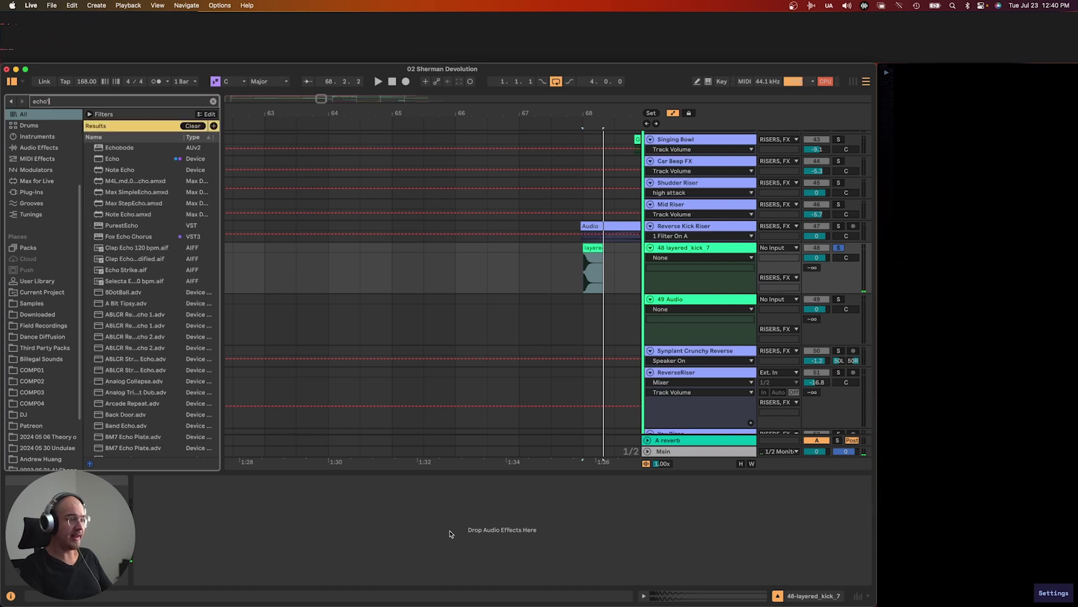
key("Return")
key("space")
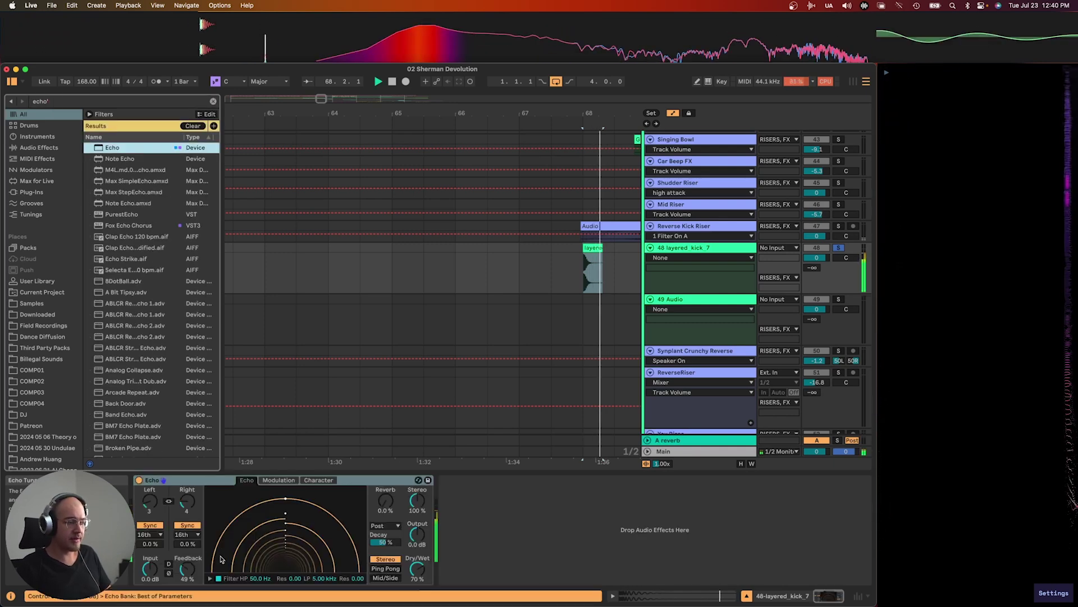
key("space")
Show Echo's filter, switch both linked delays to Time mode at 65.4 ms, and audition the kick repeatedly
left_click(210, 578)
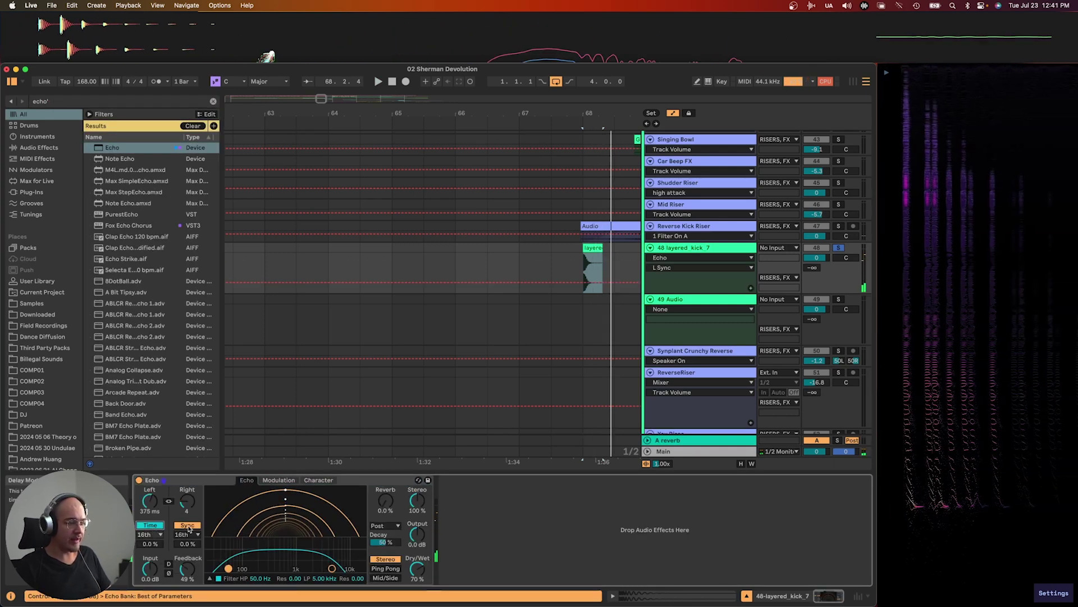
left_click(150, 526)
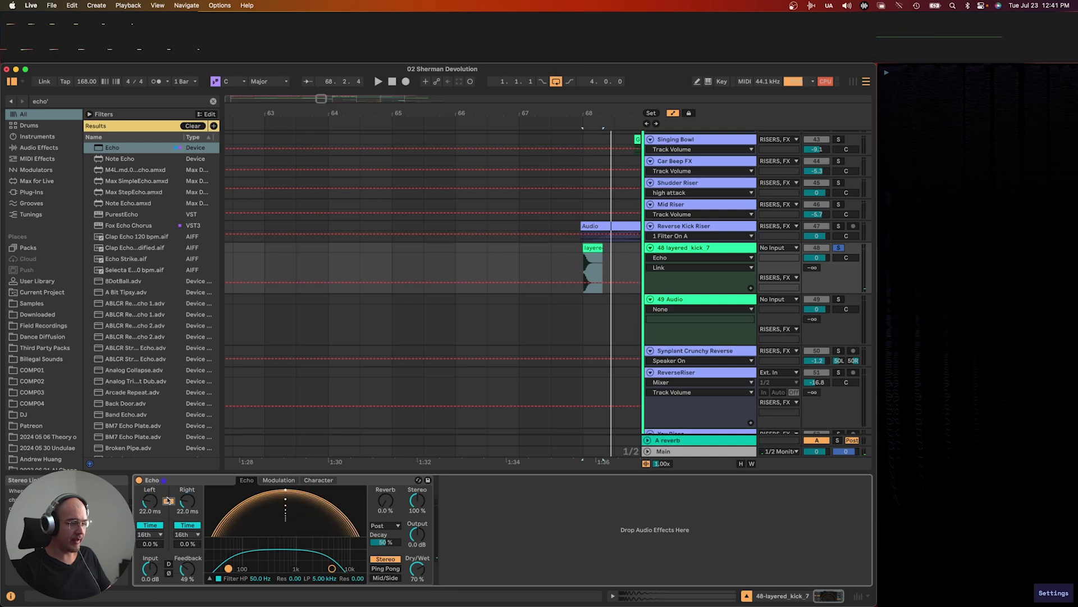
mouse_move(150, 501)
left_mouse_down()
mouse_move(150, 484)
mouse_move(150, 508)
left_mouse_up()
key("space")
key("space")
key("space")
key("space")
key("space")
key("space")
Set Echo's feedback to about 86% and its filter to 106 Hz high-pass and 11.3 kHz low-pass while auditioning
left_click_drag(229, 568, 261, 569)
key("space")
key("space")
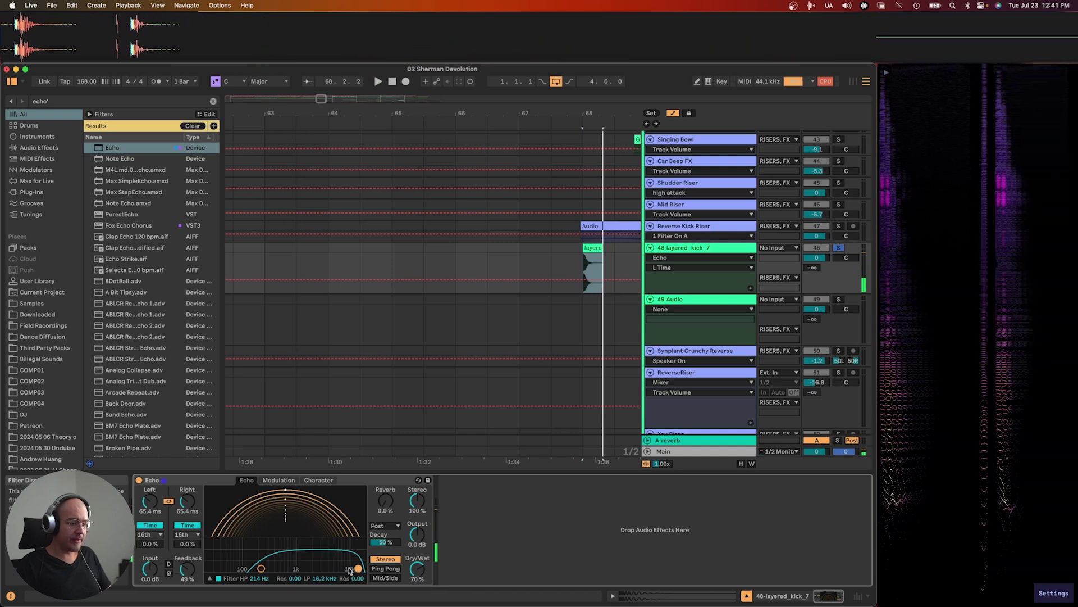
left_click_drag(187, 569, 187, 553)
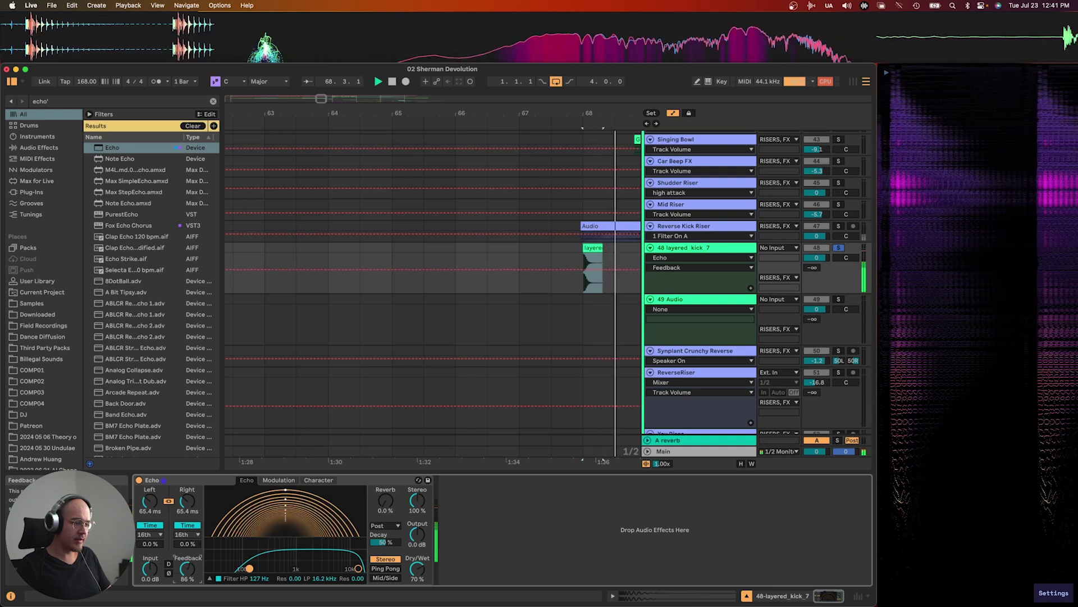
left_click_drag(250, 569, 246, 568)
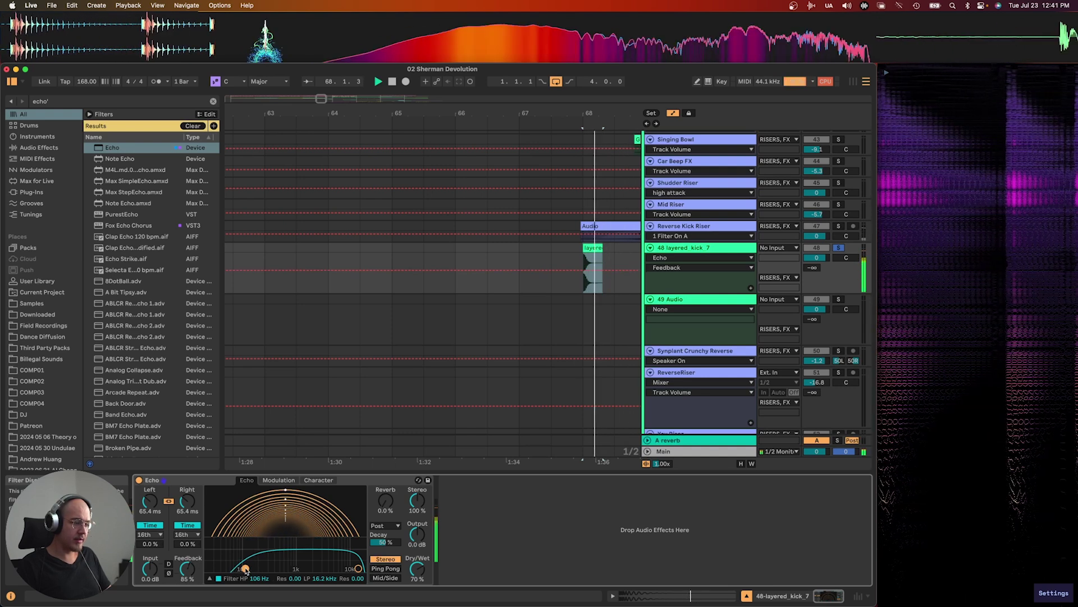
left_click_drag(356, 569, 349, 568)
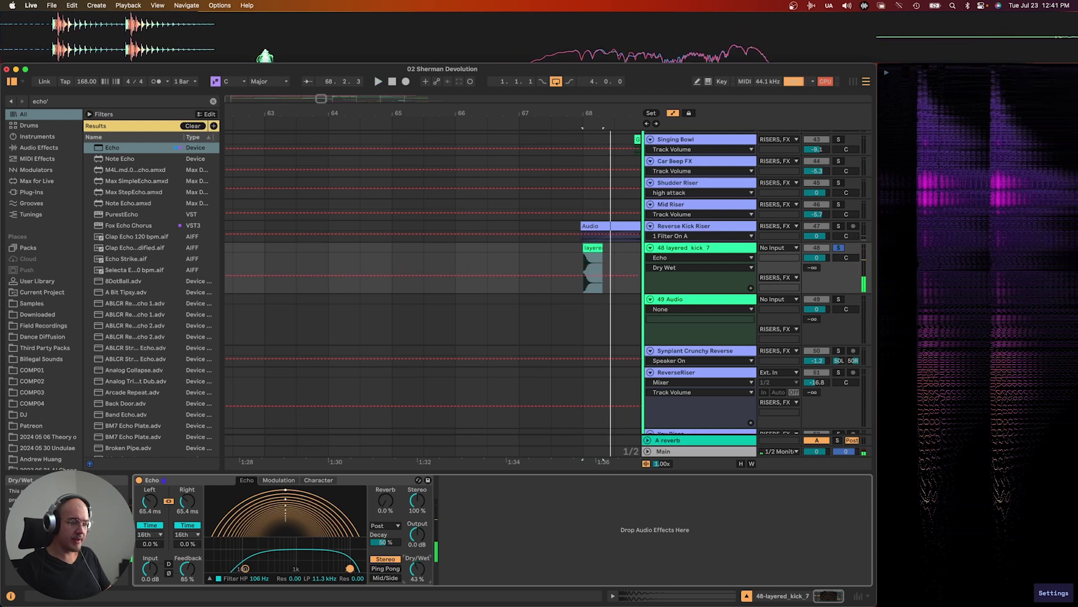
Fine-tune Echo's feedback with Dry/Wet at 48% and replay the kick to check the delay
key("space")
left_click(187, 570)
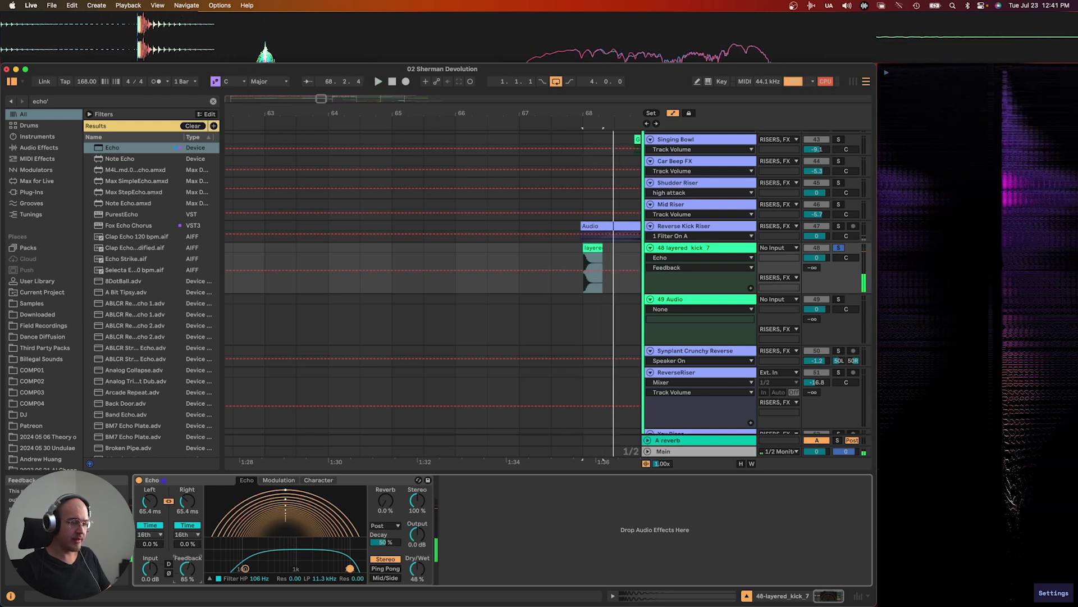
left_click_drag(187, 570, 187, 568)
key("space")
key("space")
key("space")
key("space")
Add Redux after Echo with a rate of 10.9 kHz and audition the crushed kick
key("super+f")
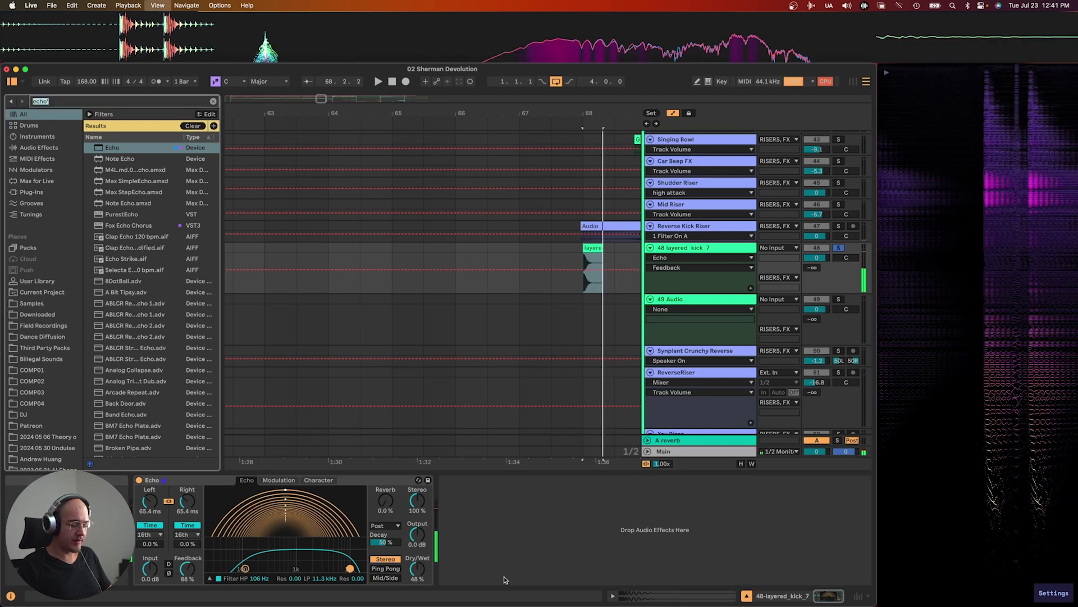
type("redu")
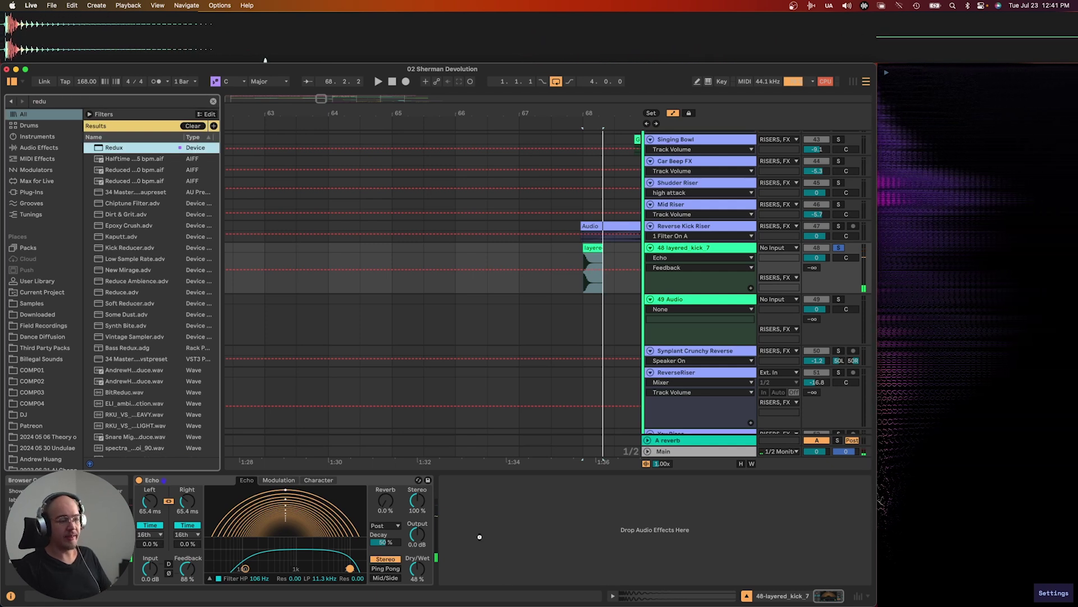
key("Return")
key("space")
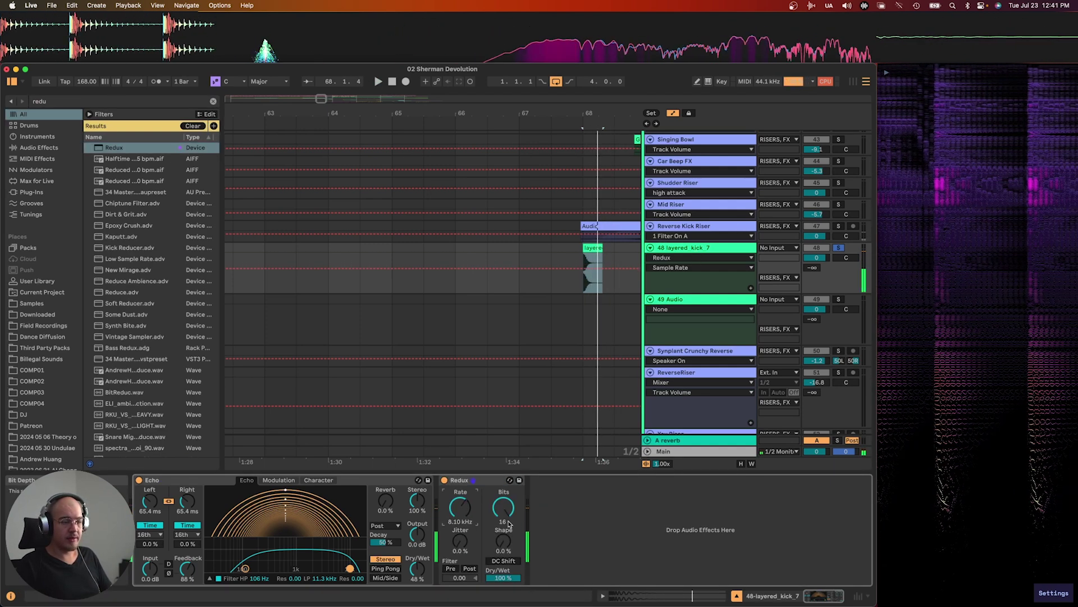
Freeze and flatten the kick track, reverse the rendered kick, and position it to end at bar 68
right_click(685, 251)
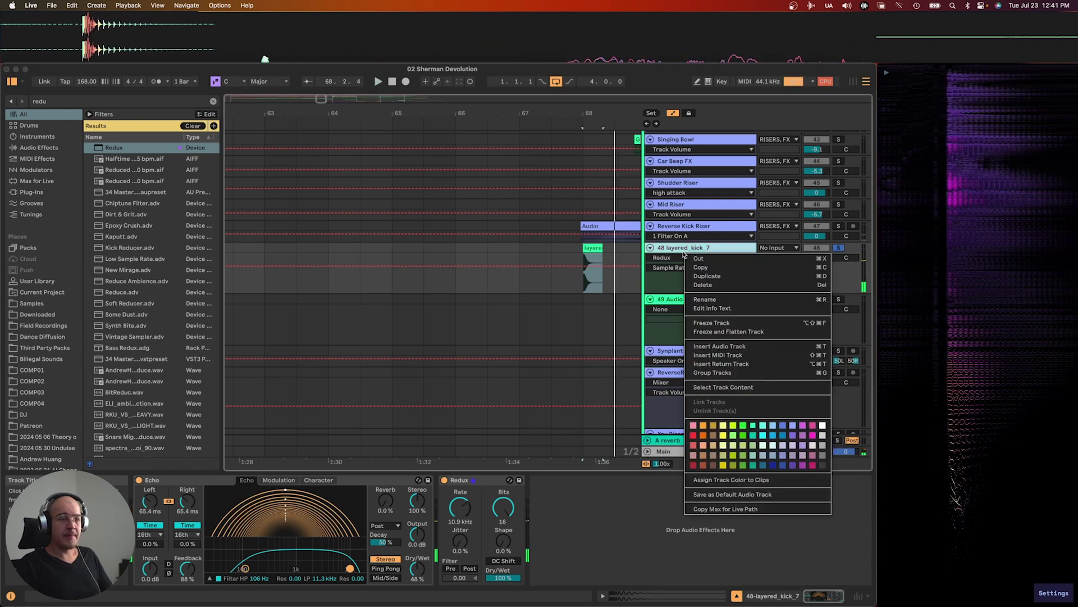
left_click(714, 331)
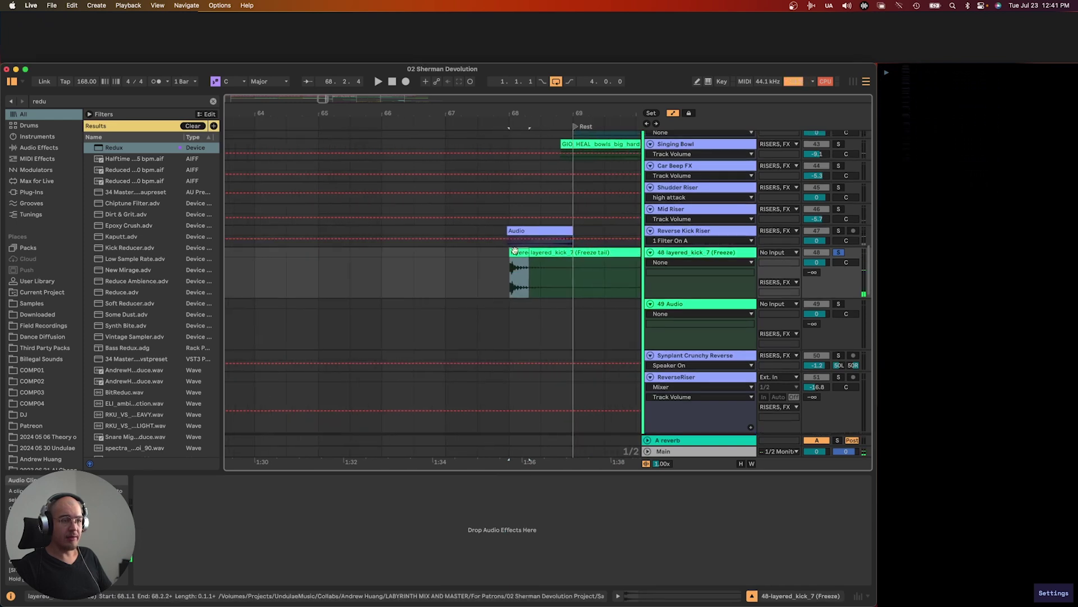
left_click_drag(515, 251, 507, 254)
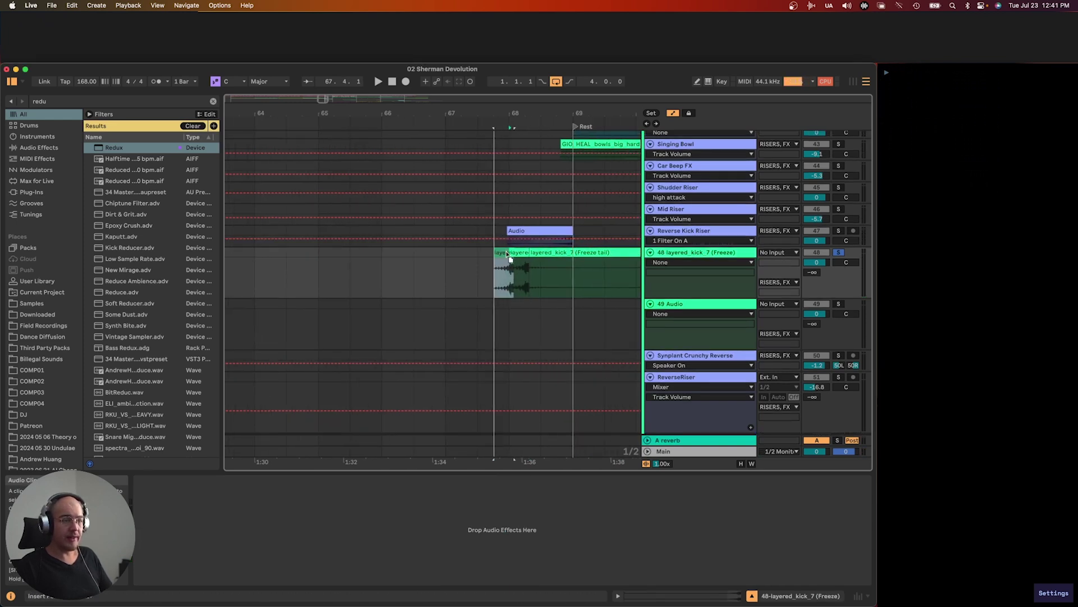
scroll(508, 254, "up", 10)
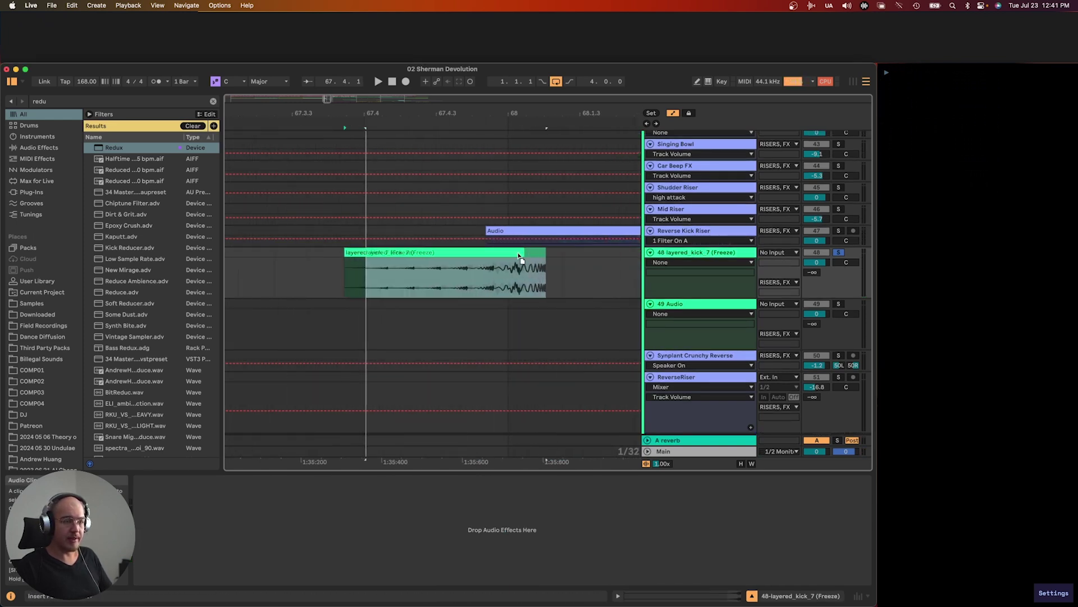
left_click_drag(541, 251, 191, 272)
scroll(498, 251, "down", 5)
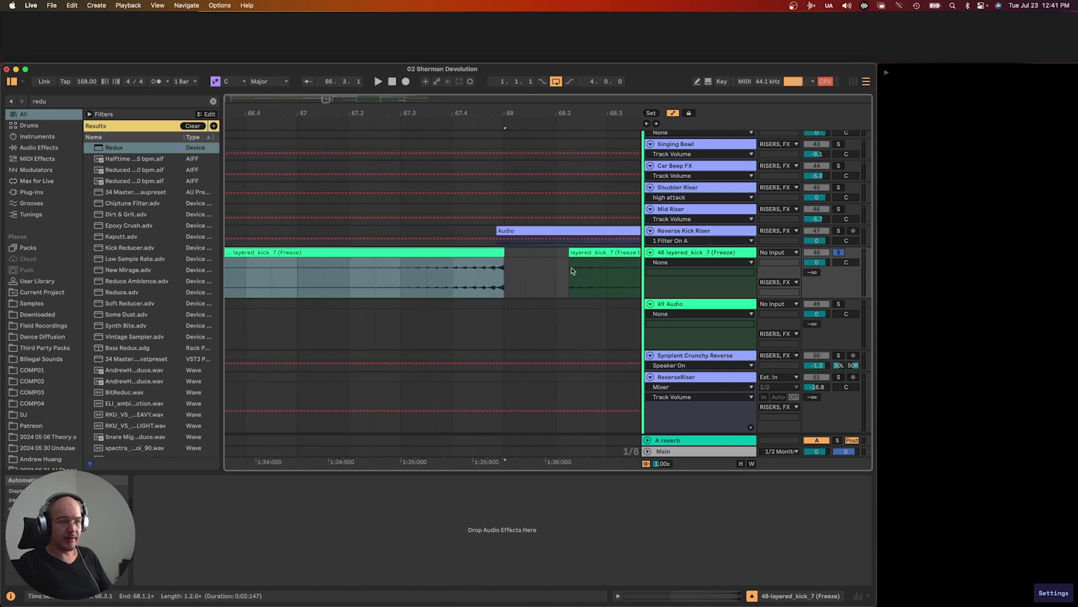
Remove the freeze tail clip and audition the reversed kick from bar 67.2
left_click(584, 256)
left_click(356, 276)
key("space")
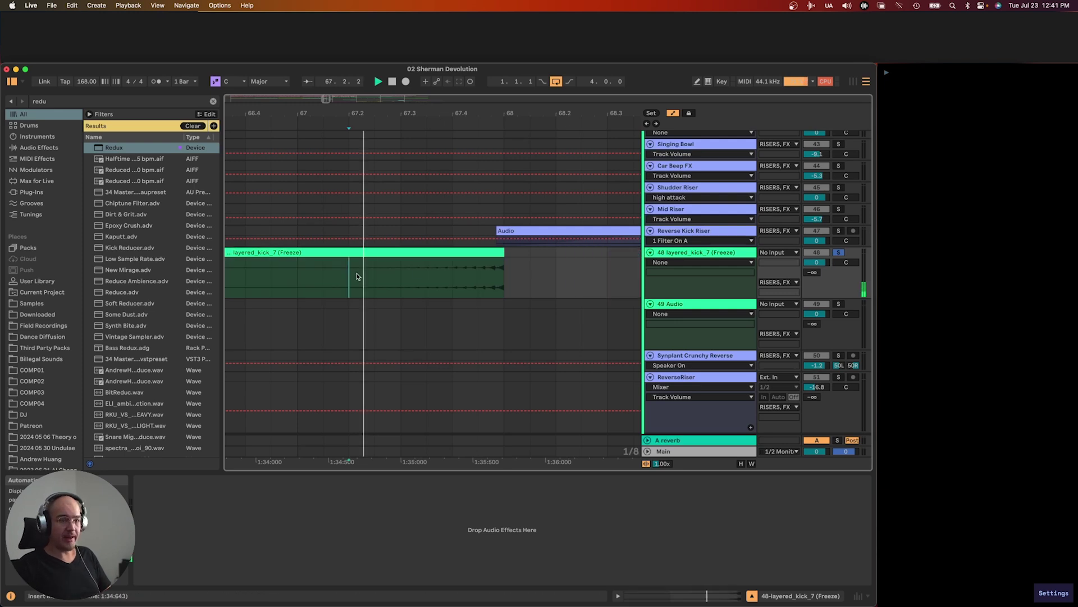
scroll(472, 271, "down", 3)
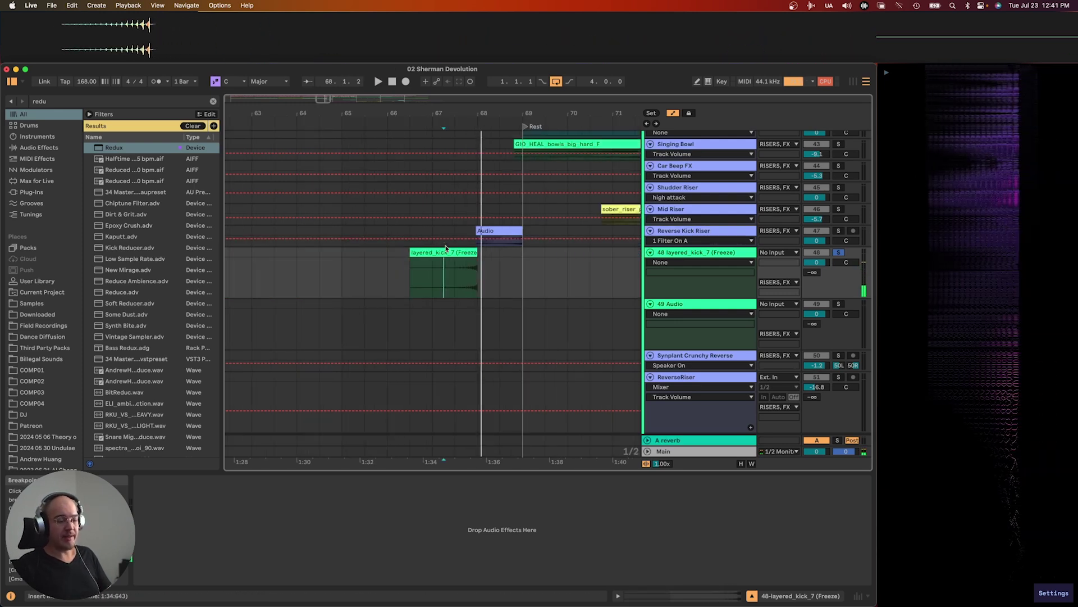
Delete the reversed kick clip and replay the Reverse Kick Riser clip for comparison
left_click(472, 253)
key("Delete")
scroll(540, 249, "up", 1)
left_click(508, 234)
key("space")
key("space")
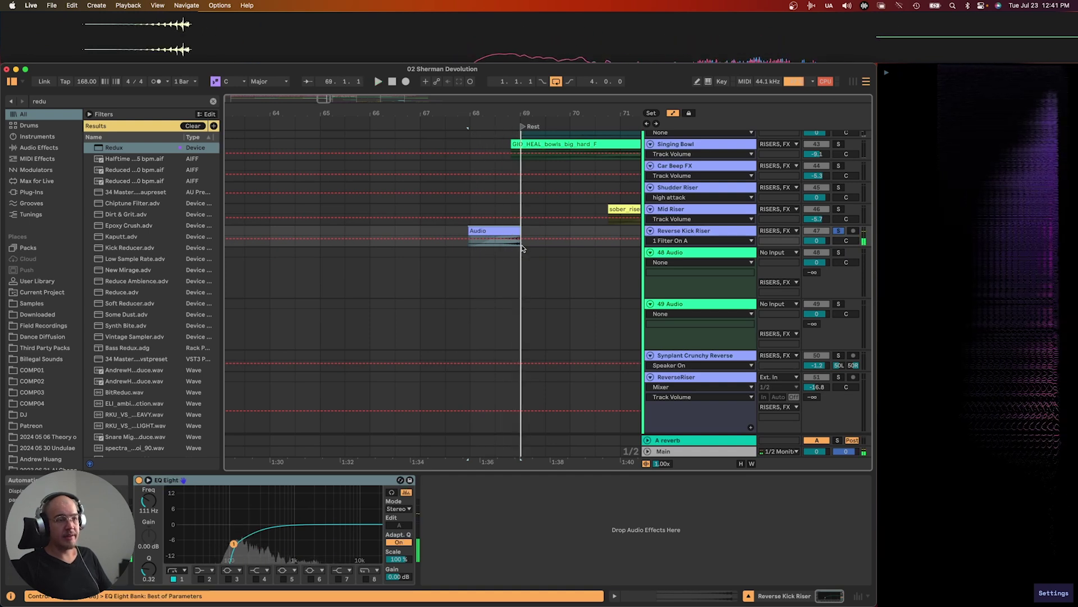
Delete the two empty audio tracks, 48 and 49, below Reverse Kick Riser
scroll(522, 245, "down", 3)
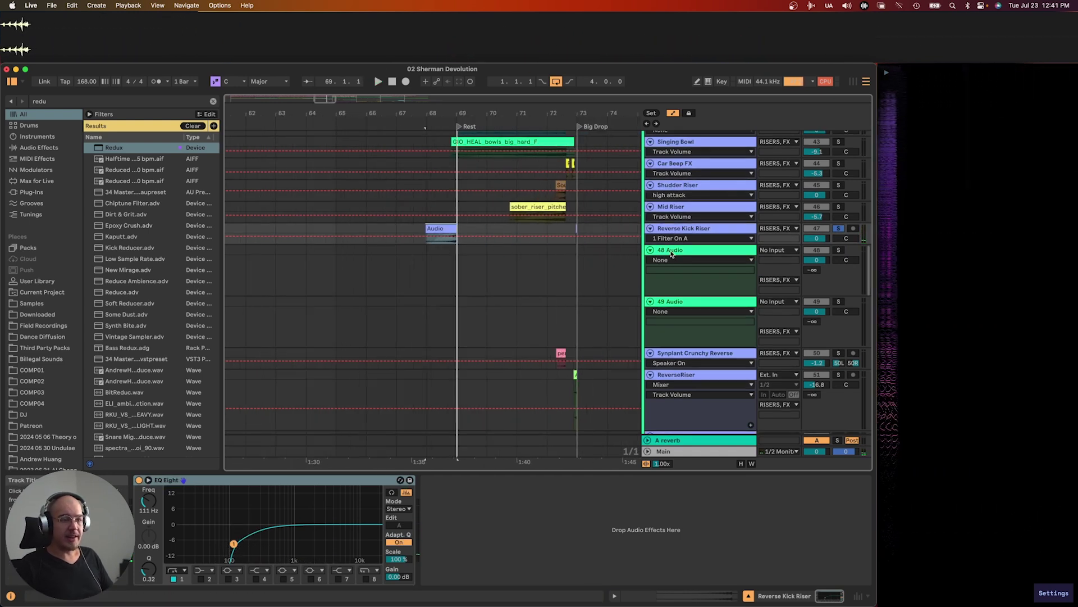
left_click(675, 277)
left_click(678, 302, "shift")
scroll(537, 306, "up", 5)
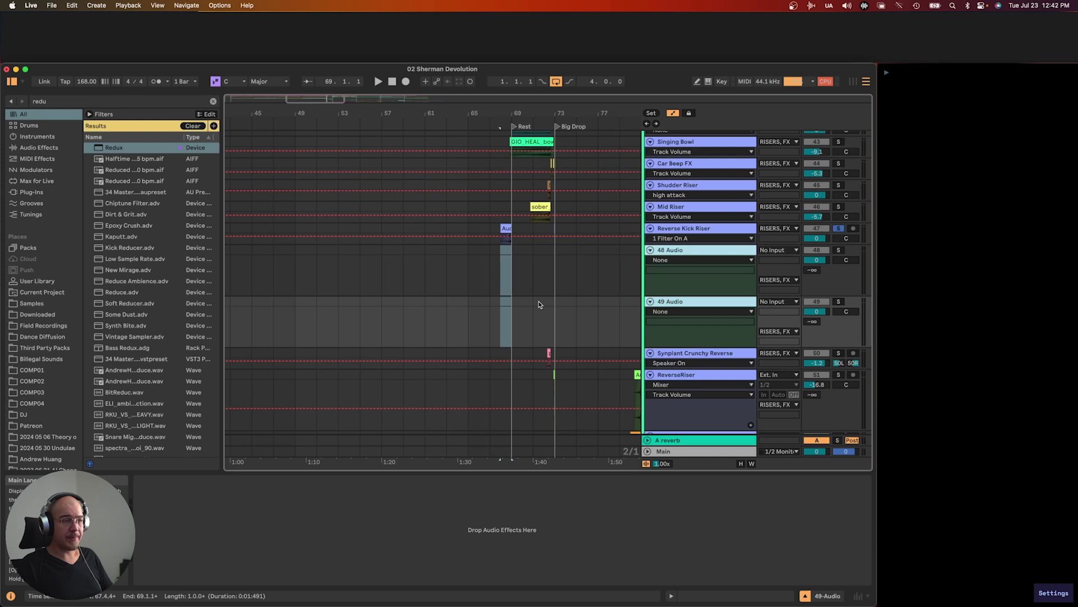
scroll(475, 263, "up", 1)
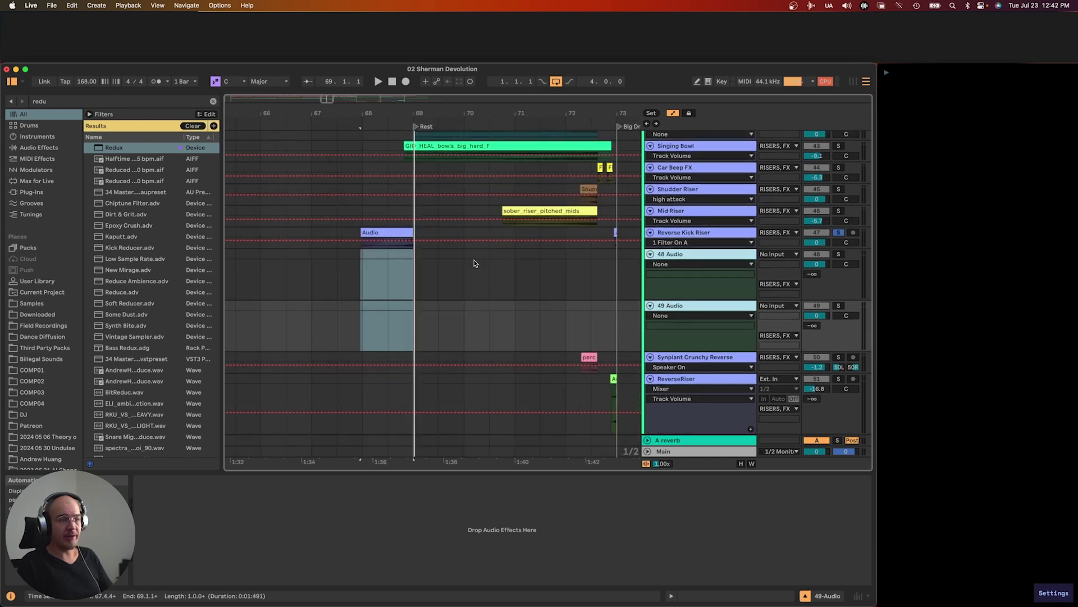
key("Delete")
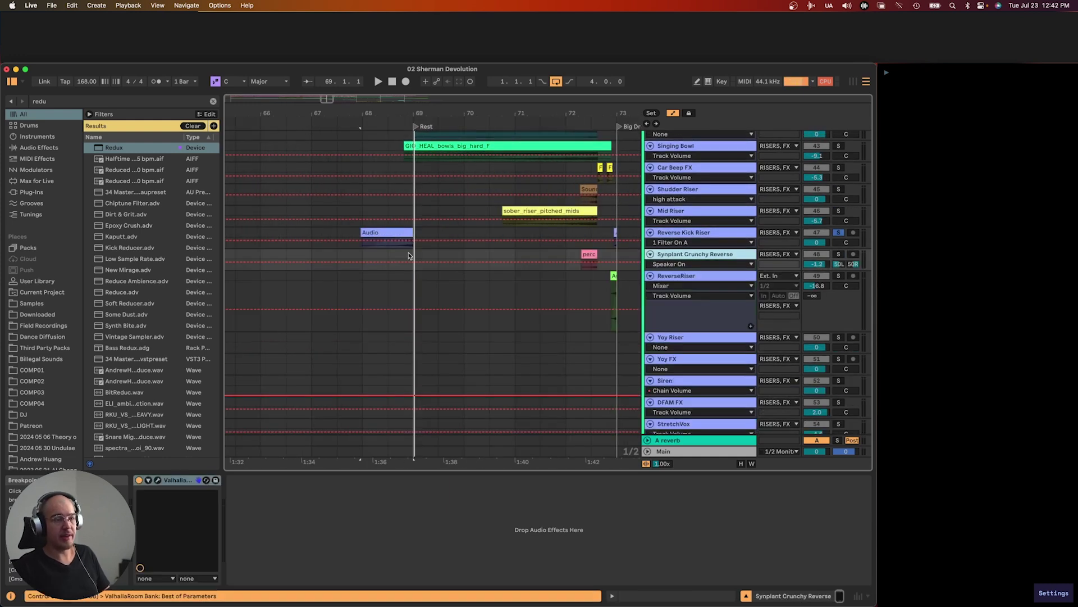
Look through the drum tracks at the start of the Rest section, bar 69
left_click(396, 253)
scroll(396, 253, "up", 1)
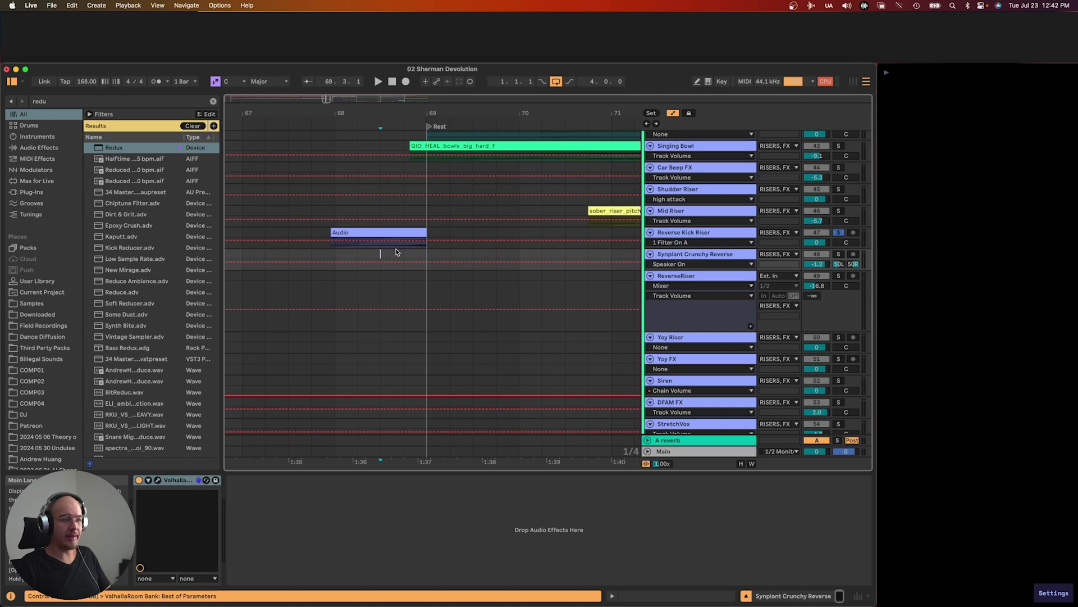
scroll(396, 253, "down", 3)
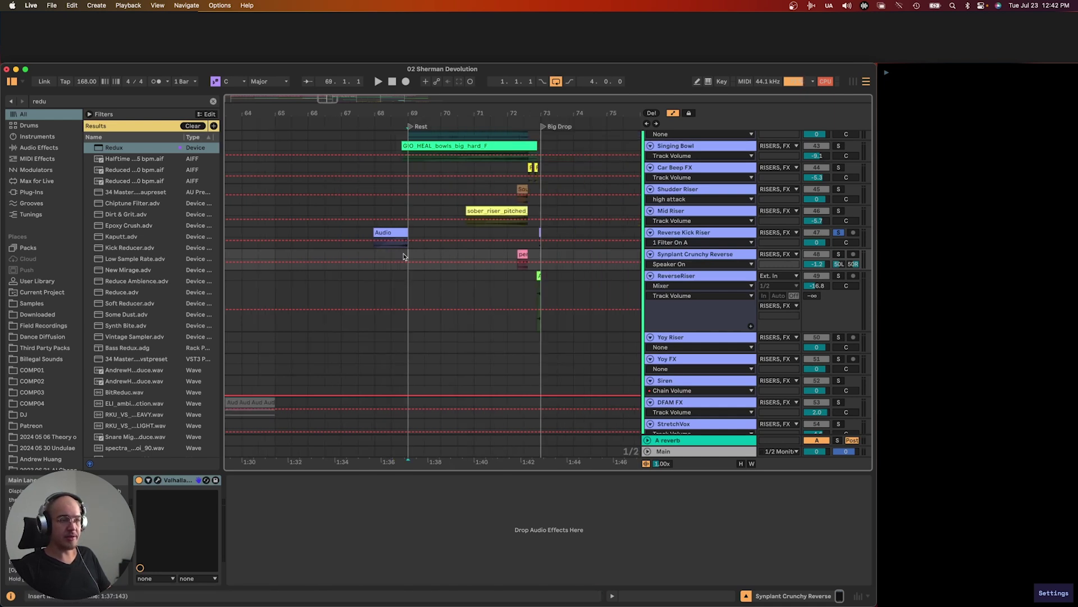
scroll(428, 253, "up", 20)
scroll(415, 173, "up", 3)
left_click(415, 173)
scroll(415, 173, "right", 3)
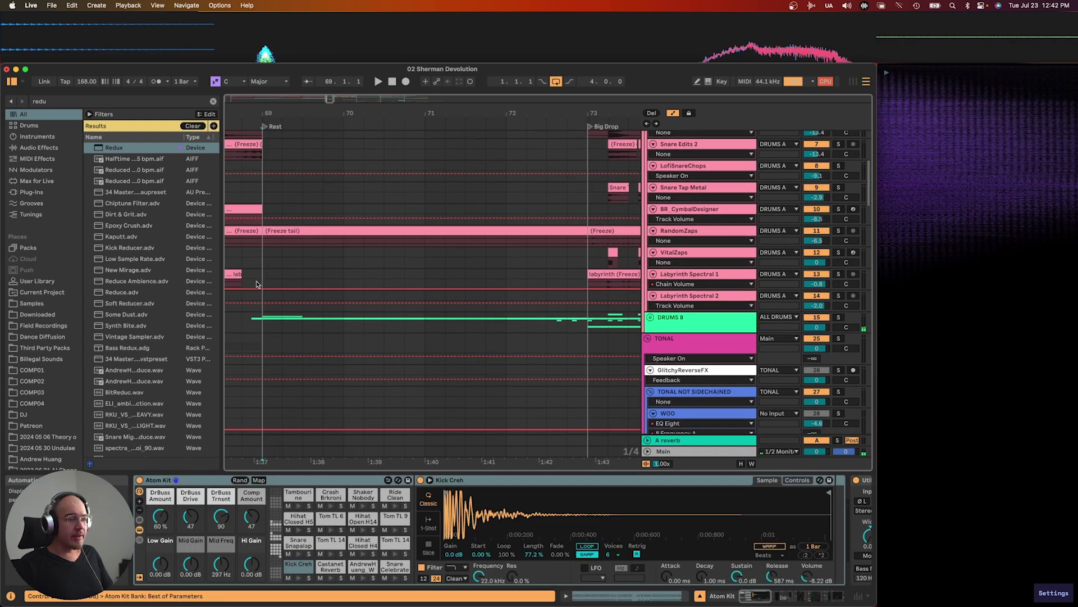
scroll(260, 275, "down", 1)
scroll(262, 272, "down", 1)
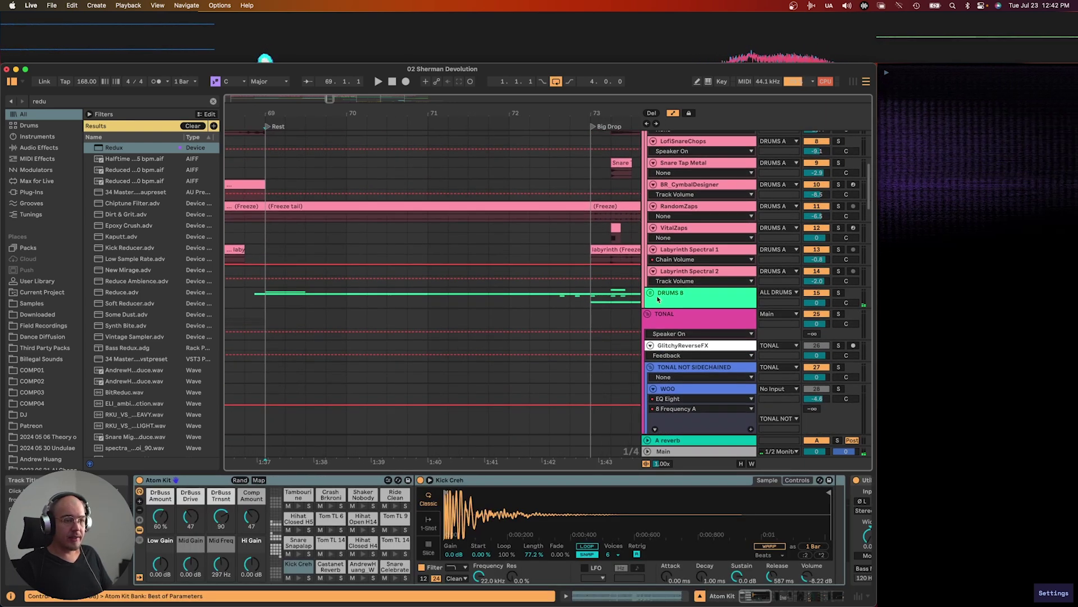
scroll(635, 247, "up", 5)
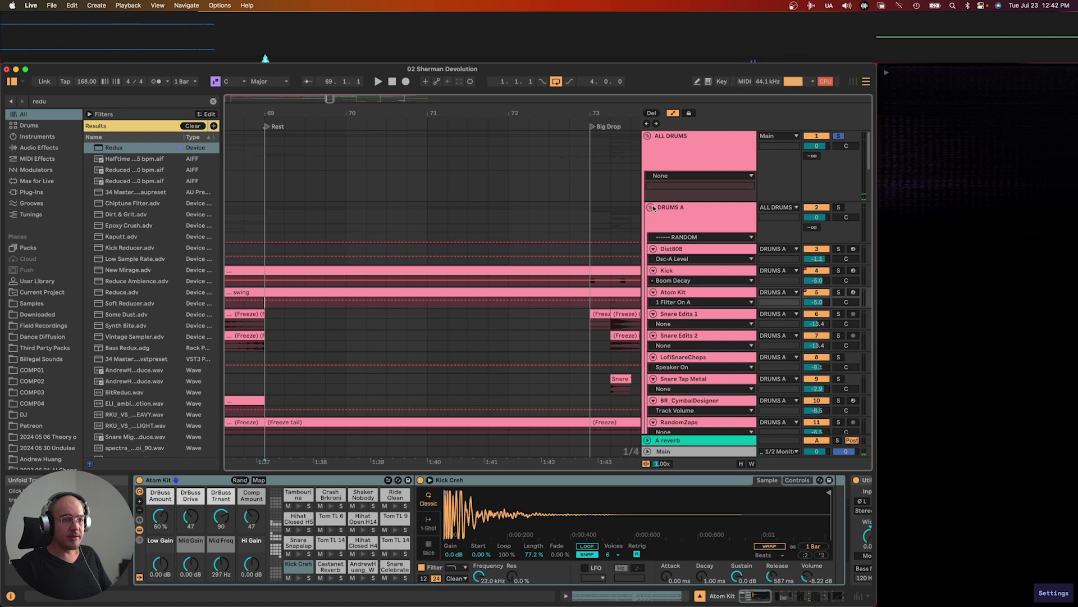
Collapse the DRUMS A group and audition the soloed DelayZaps clip at the start of the Rest section
left_click(650, 207)
scroll(528, 295, "down", 3)
left_click(275, 278)
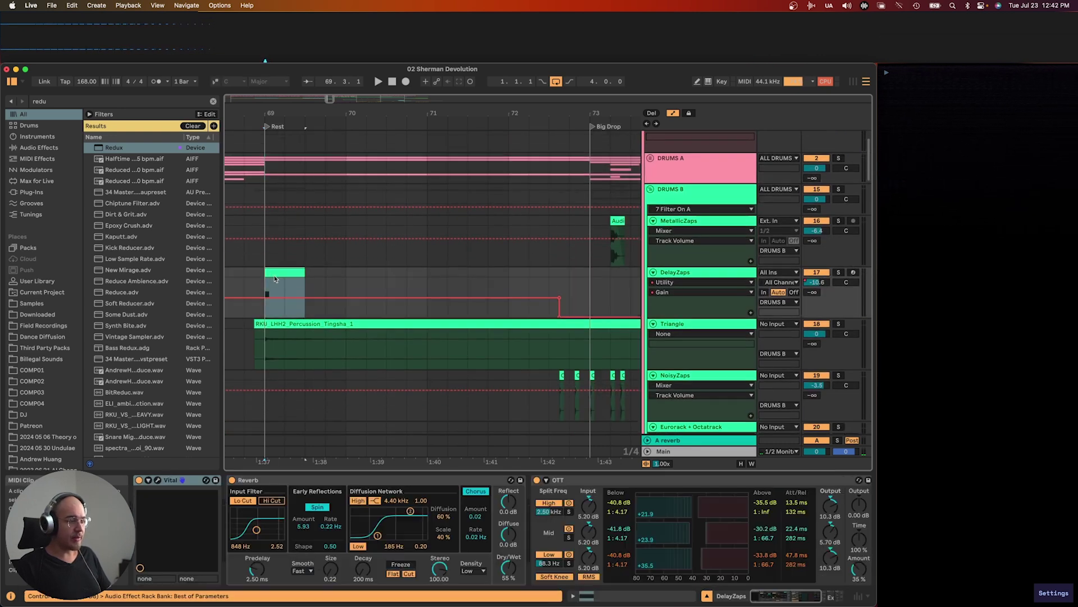
key("space")
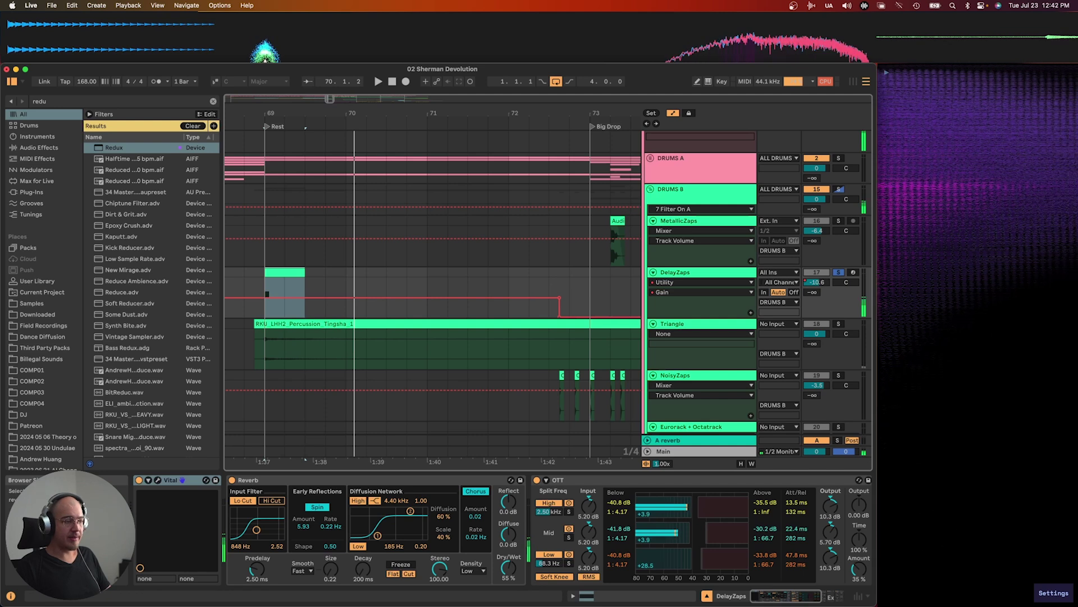
Examine the Vital patch on DelayZaps, checking its oscillator voice settings and its distortion and delay effects
left_click(158, 480)
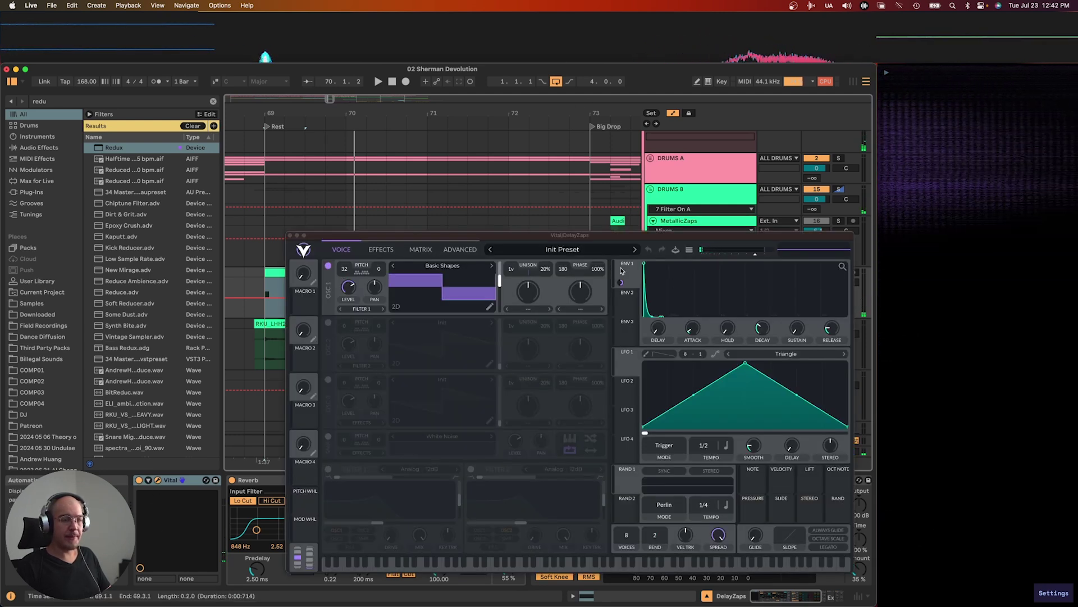
left_click(291, 235)
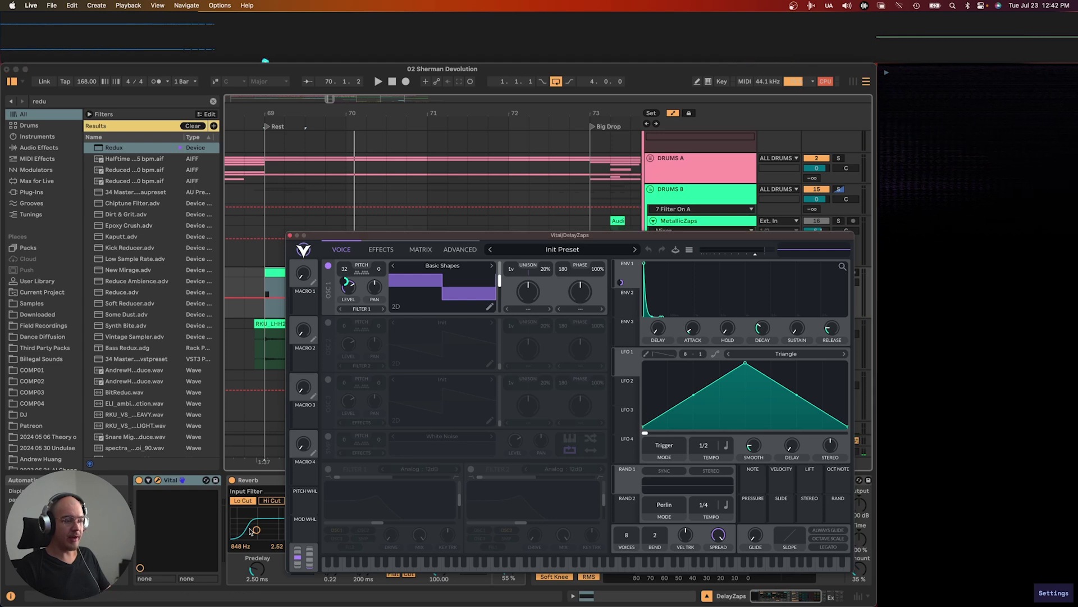
left_click(290, 235)
scroll(414, 511, "right", 4)
scroll(414, 511, "left", 4)
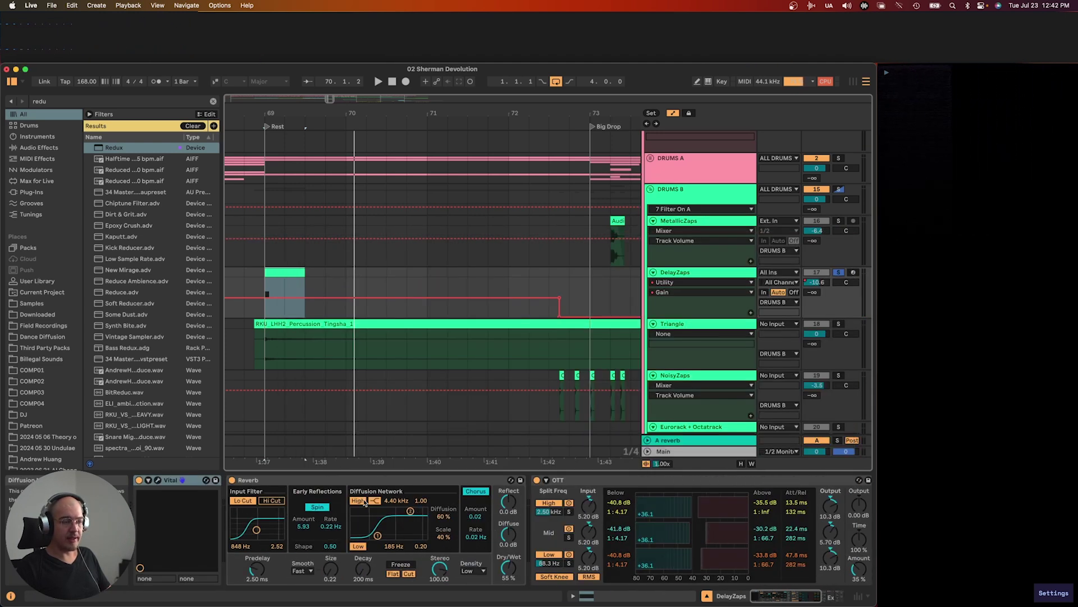
left_click(159, 481)
left_click(378, 250)
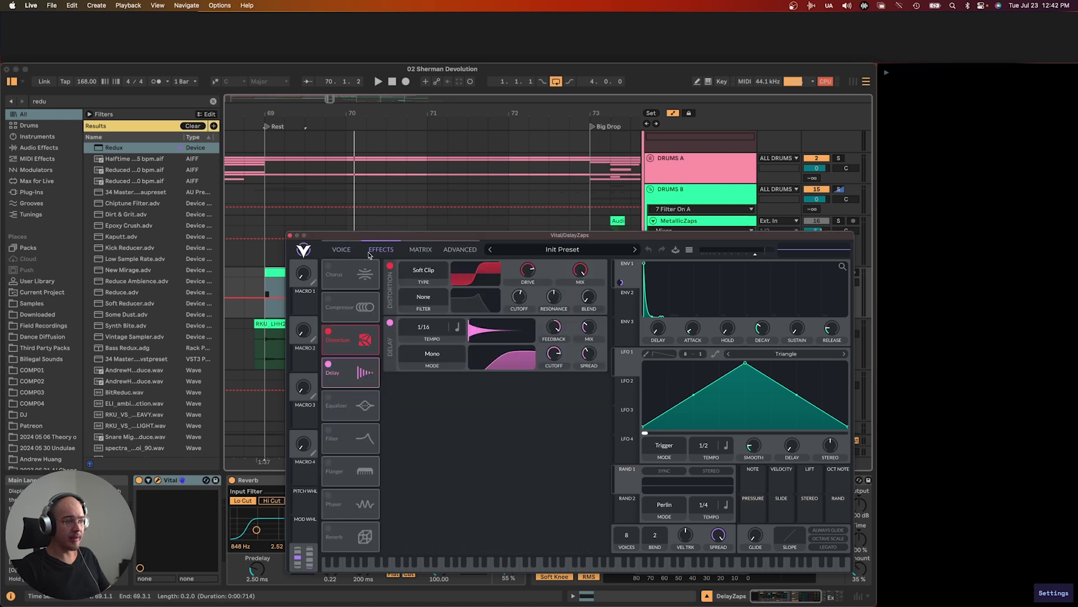
left_click(290, 236)
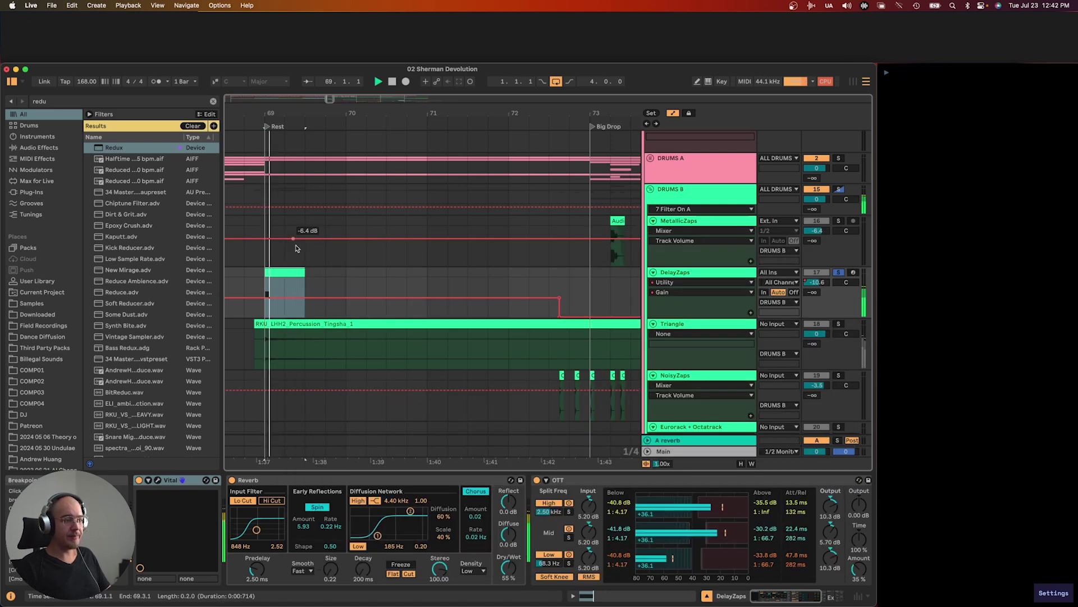
Replay the DelayZaps clip from bar 69 and examine the rest of its effects chain after the Reverb
key("space")
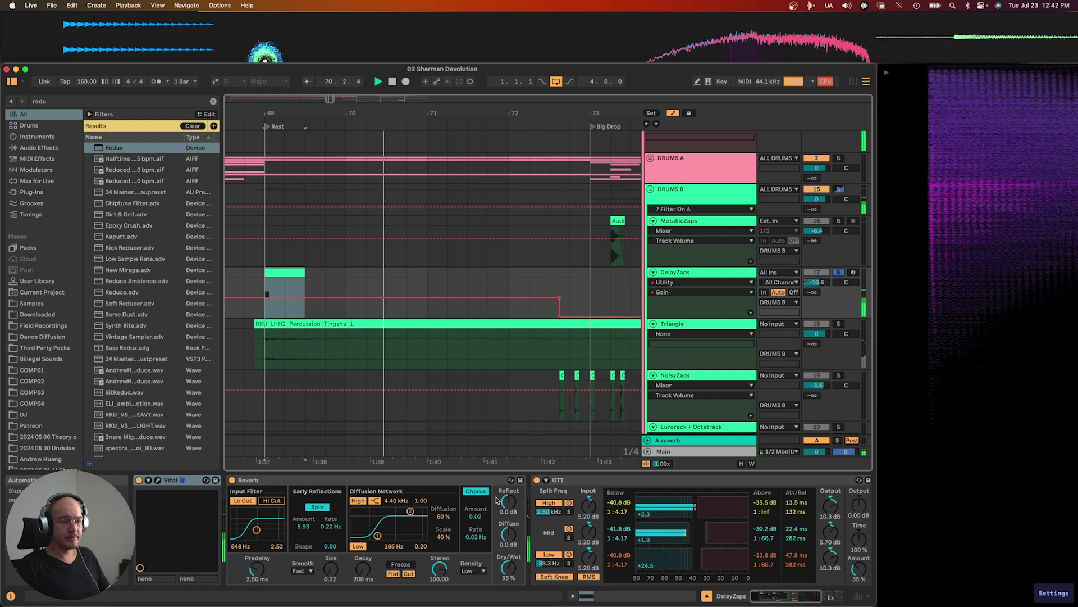
scroll(542, 513, "right", 5)
key("space")
Audition the Triangle track and the Ocean FX 1 track in solo from the start of the Rest section
scroll(528, 323, "down", 2)
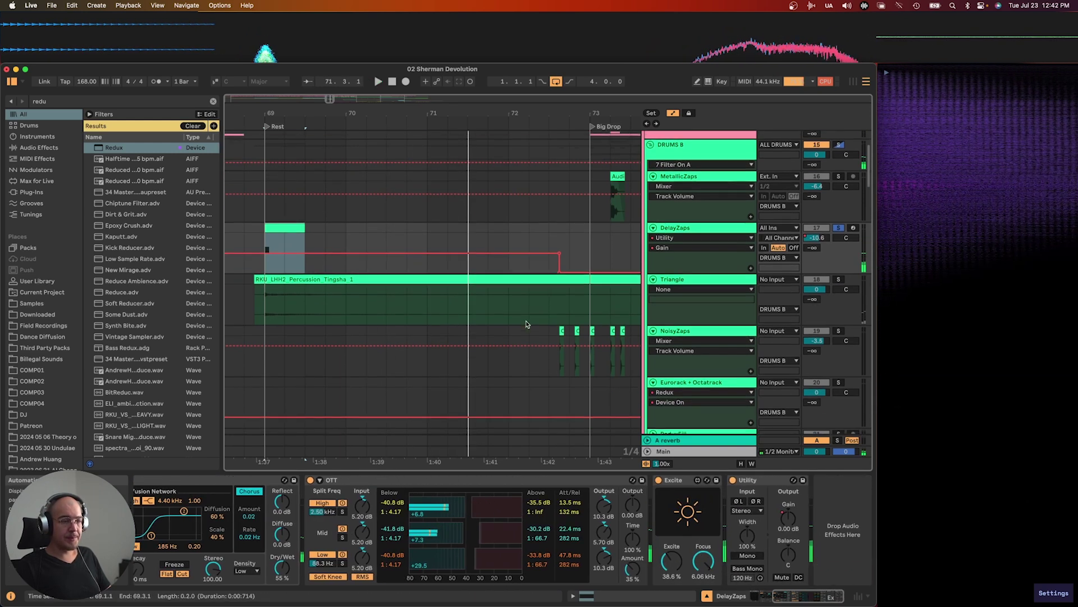
left_click(696, 274)
key("s")
key("space")
scroll(487, 319, "down", 15)
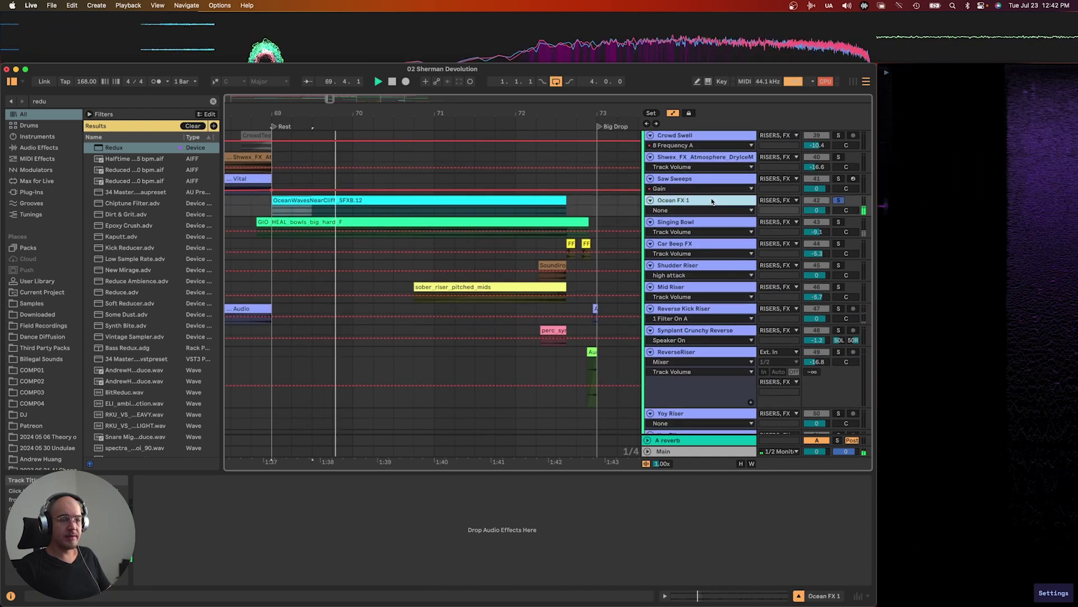
Audition the Singing Bowl track, followed by the pitched Mid Riser clip around bar 71, each in solo
left_click(699, 225)
key("s")
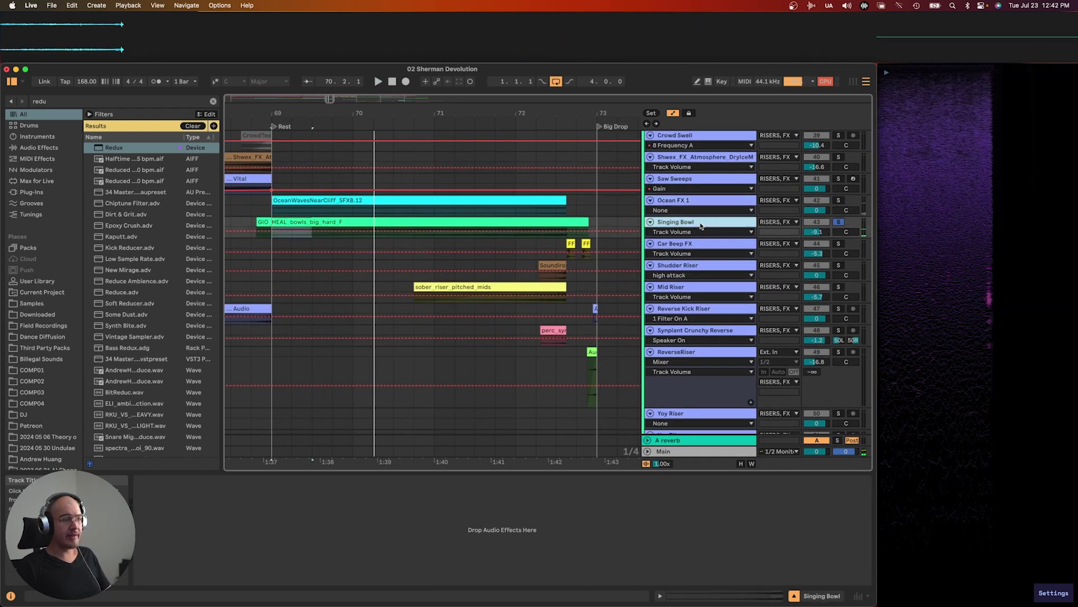
key("space")
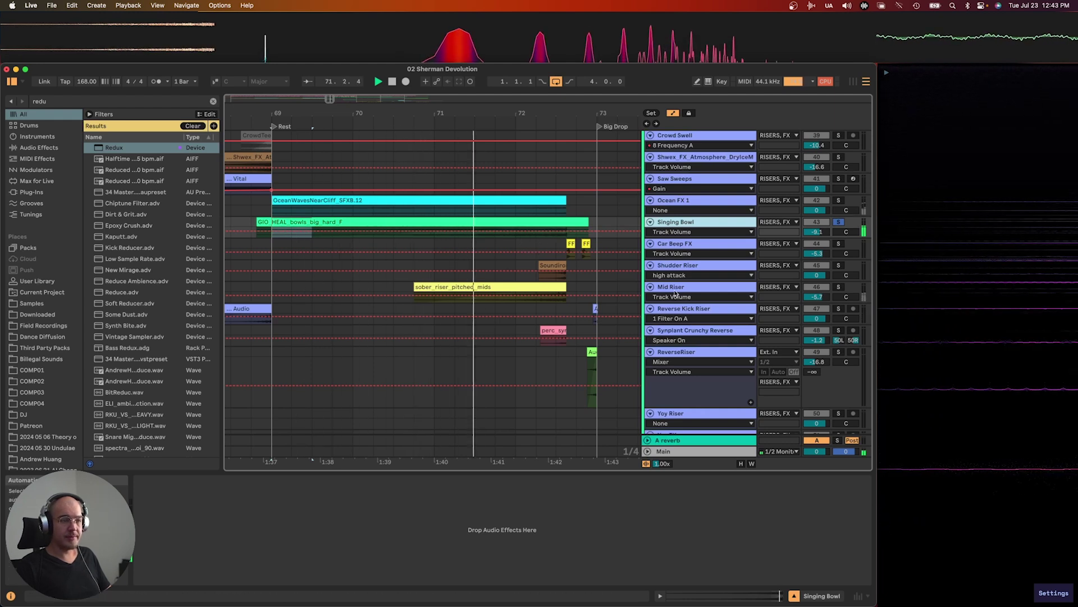
left_click(676, 289)
key("s")
key("space")
key("space")
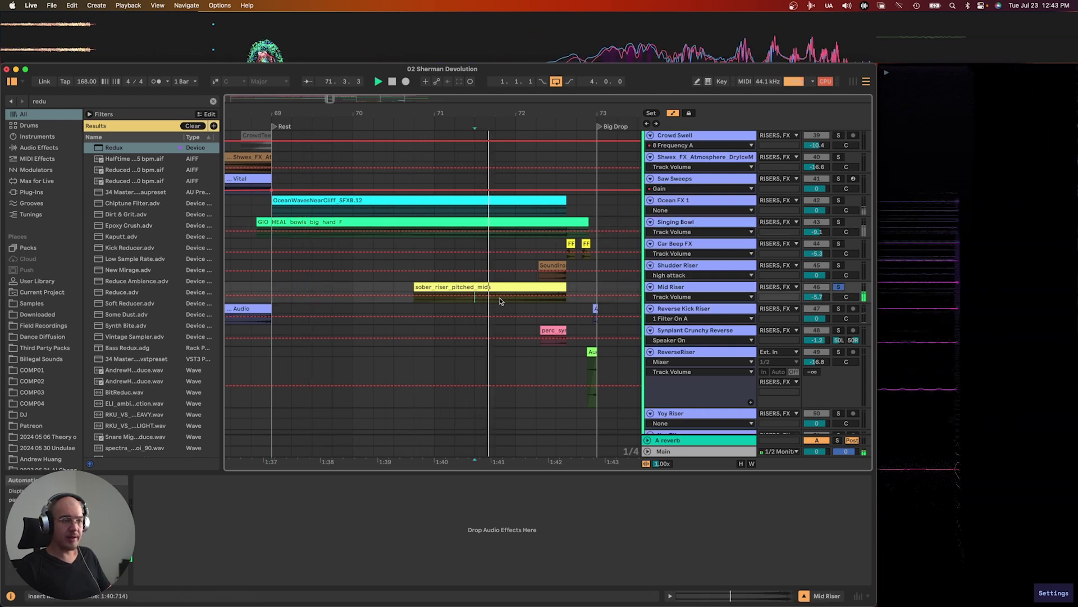
Solo the Shudder Riser track and play its clip in bar 72
left_click(554, 265)
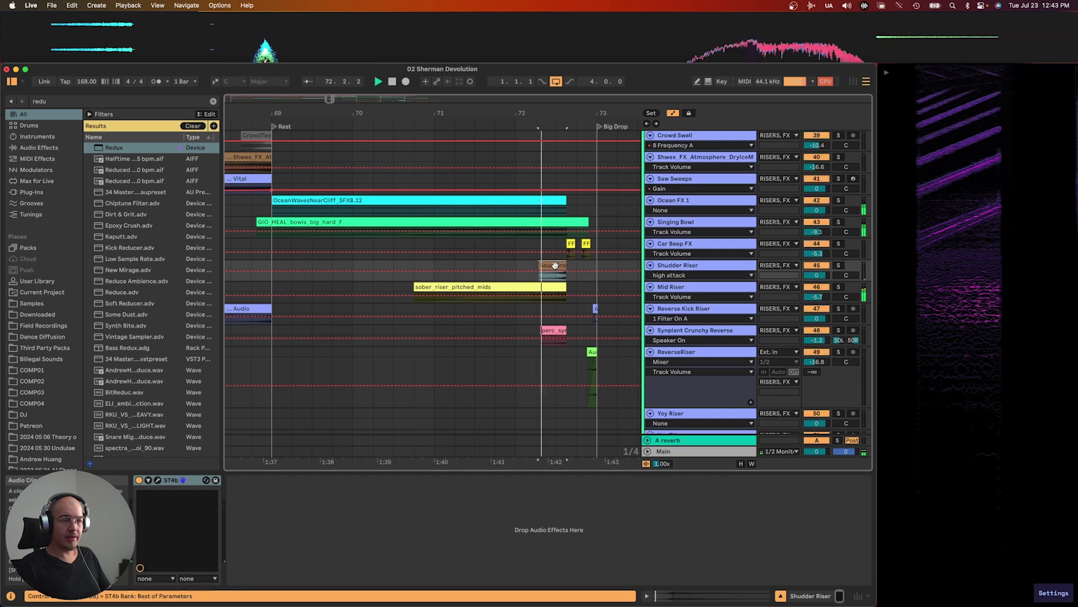
key("s")
key("space")
key("space")
key("space")
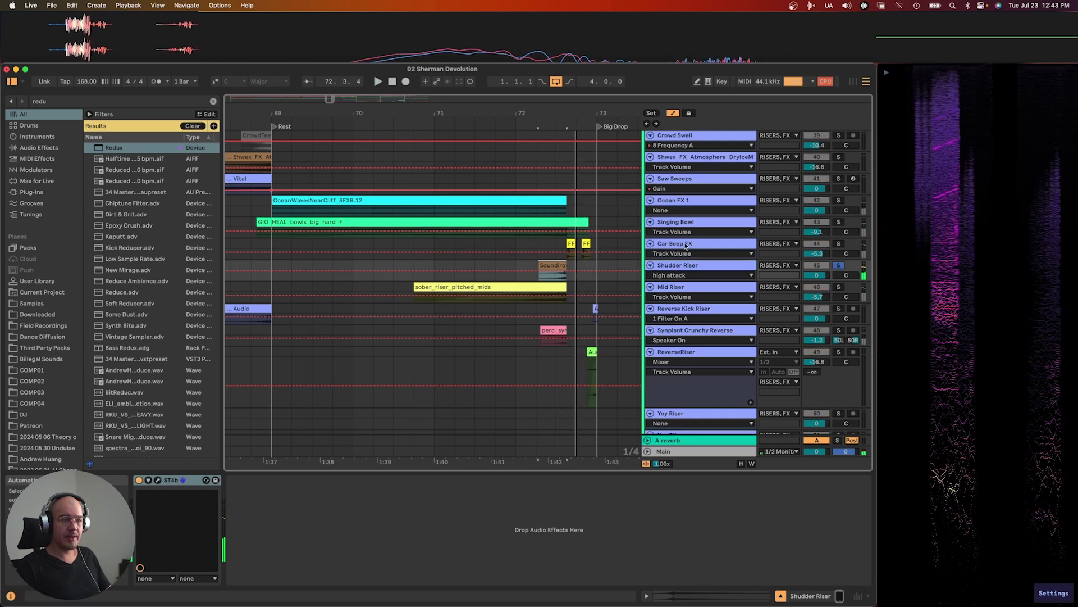
Solo the Car Beep FX track and play its clips just before Big Drop
left_click(685, 245)
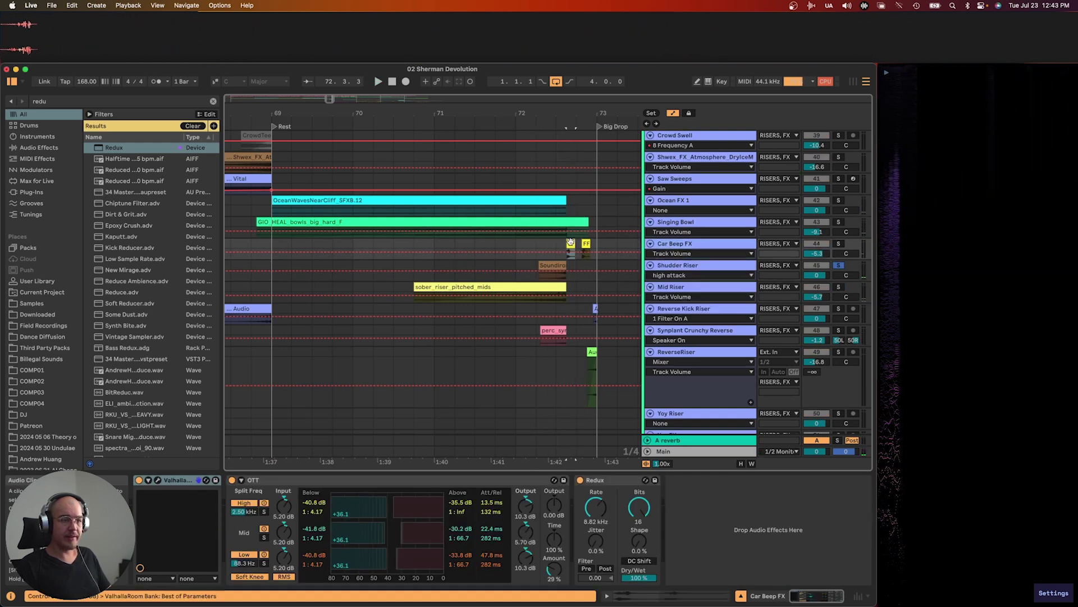
key("s")
key("space")
key("space")
Solo Synplant Crunchy Reverse and play its clip in bar 72
left_click(555, 329)
key("s")
key("space")
key("space")
key("plus")
key("plus")
key("plus")
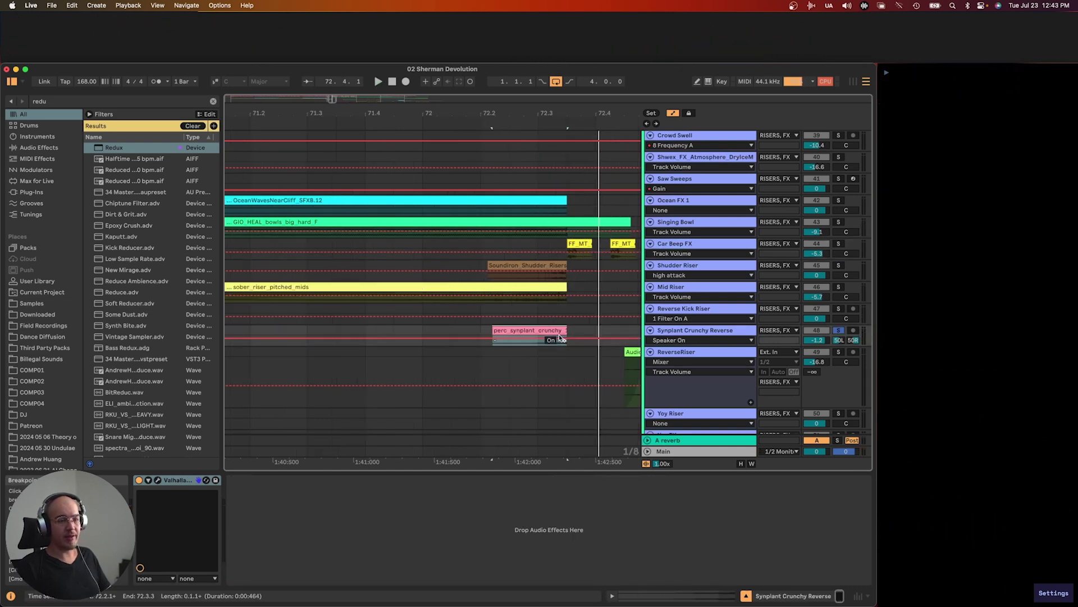
Solo the ReverseRiser track and play its clip leading into Big Drop
scroll(559, 334, "right", 2)
left_click(591, 354)
key("s")
key("space")
key("space")
key("space")
Audition the short Reverse Kick Riser clip at Big Drop in solo and locate its longer clip before the Rest section
scroll(592, 358, "right", 2)
scroll(592, 357, "down", 1)
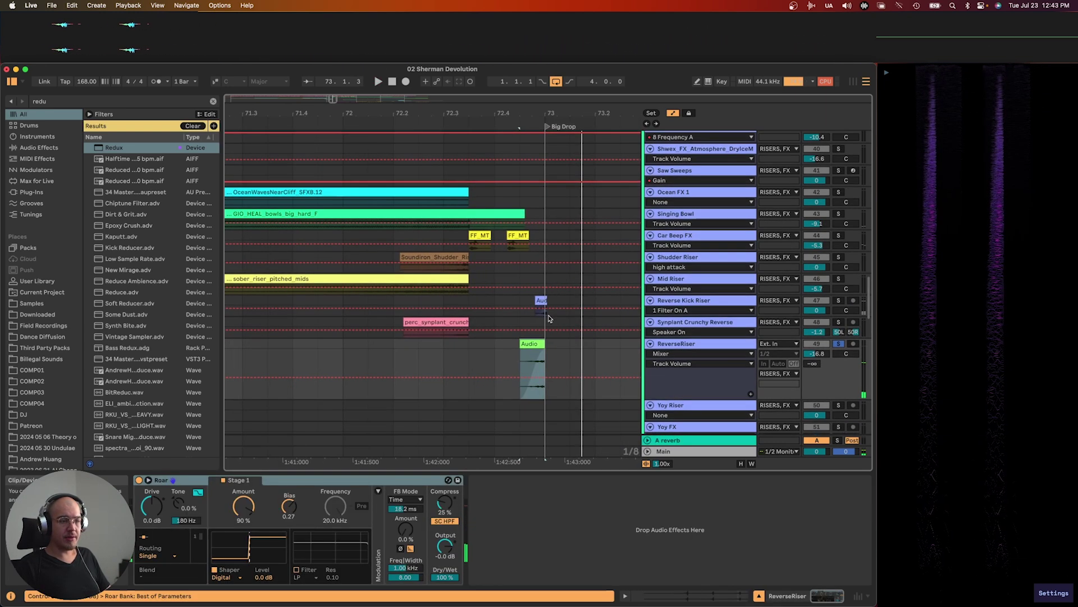
key("plus")
key("plus")
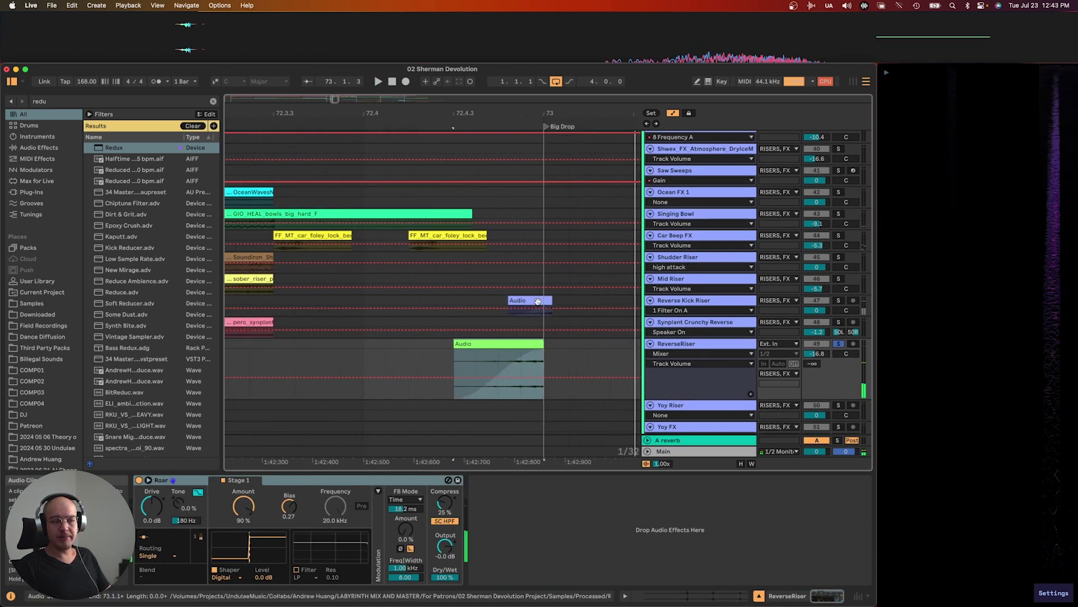
left_click(538, 301)
key("s")
key("minus")
key("minus")
key("minus")
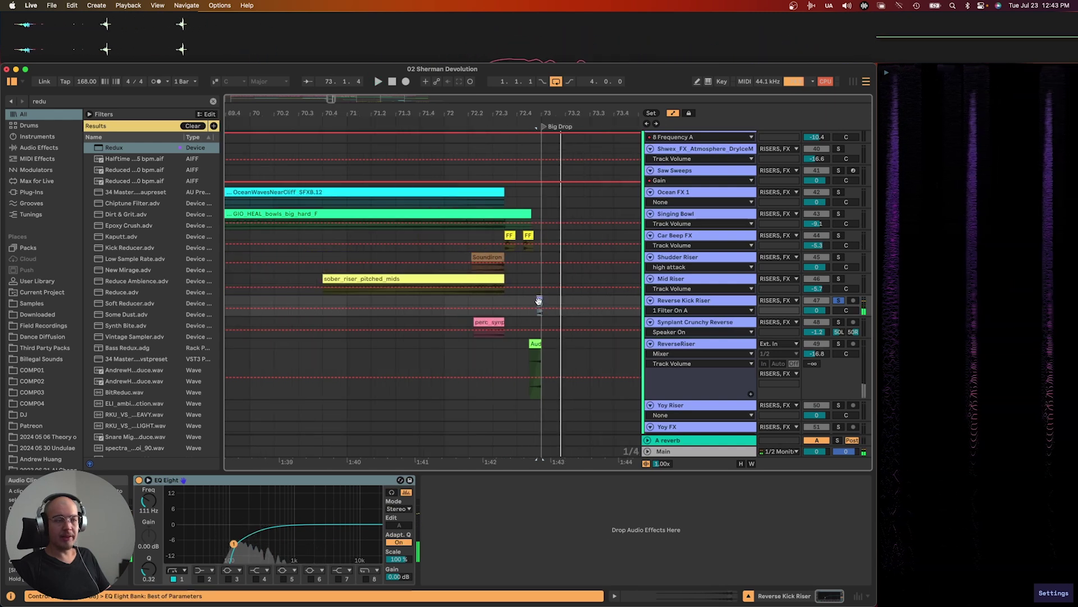
scroll(539, 301, "down", 4)
scroll(425, 301, "up", 4)
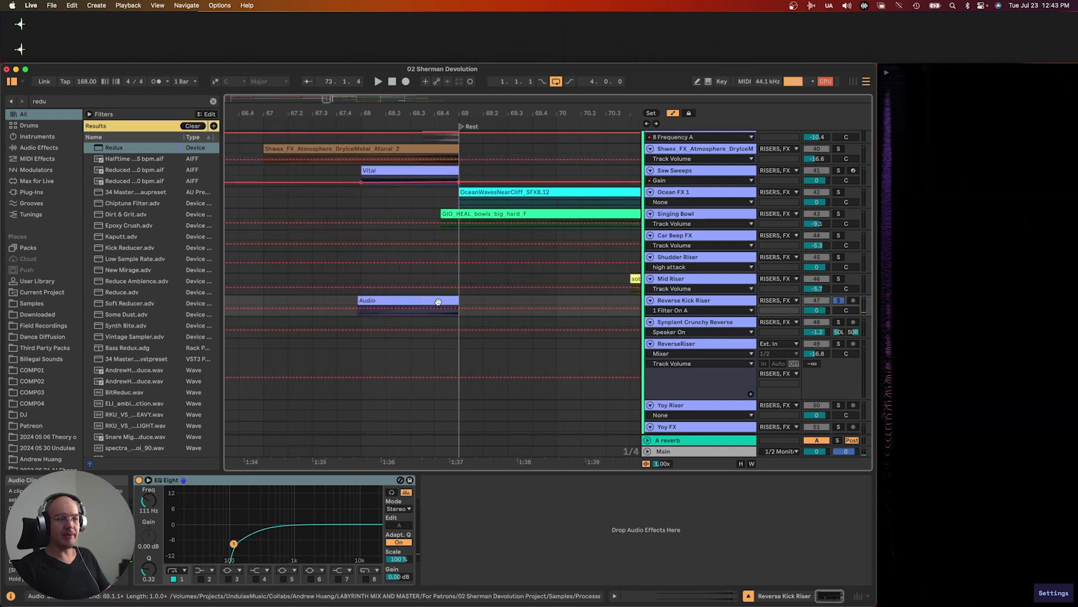
scroll(440, 304, "down", 5)
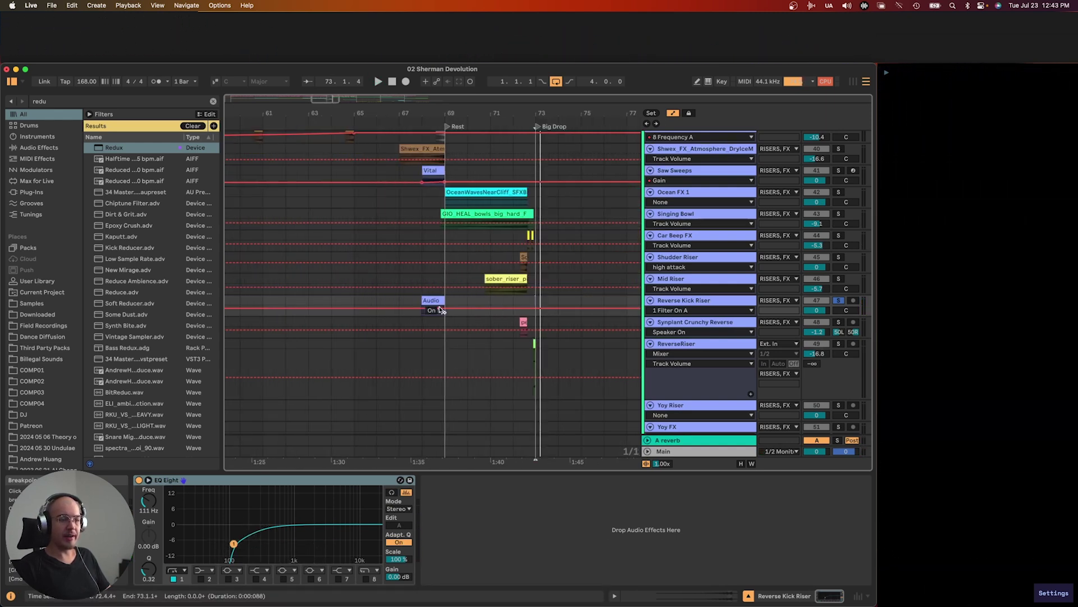
Find the Kick 3k Deep (Freeze) clip at bar 72 and play the Bassdown group in solo
scroll(472, 320, "right", 3)
scroll(476, 331, "down", 5)
scroll(476, 332, "down", 8)
scroll(475, 330, "up", 4)
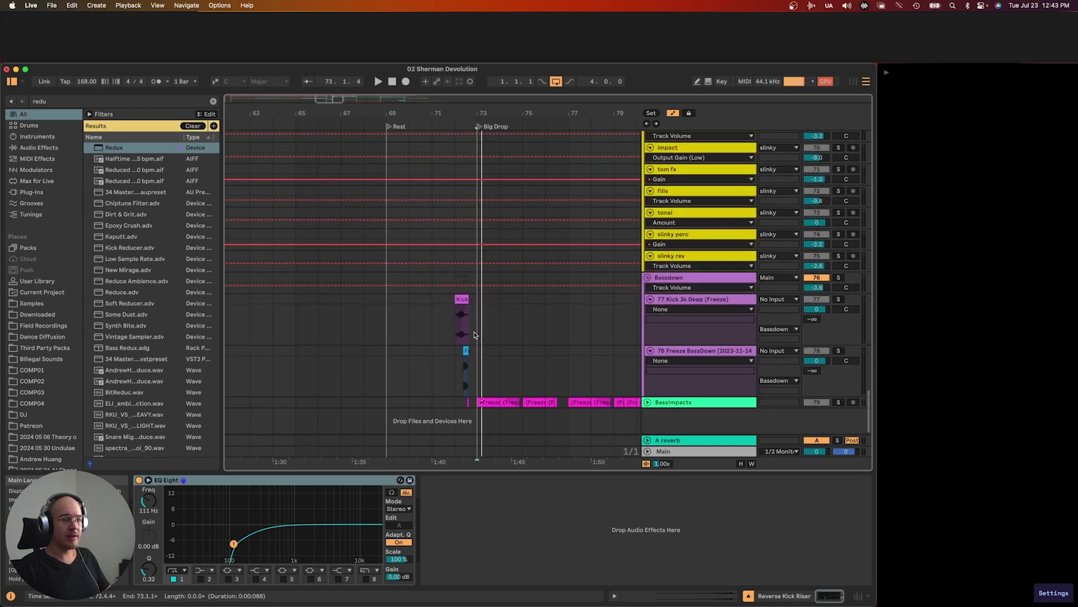
left_click(432, 301)
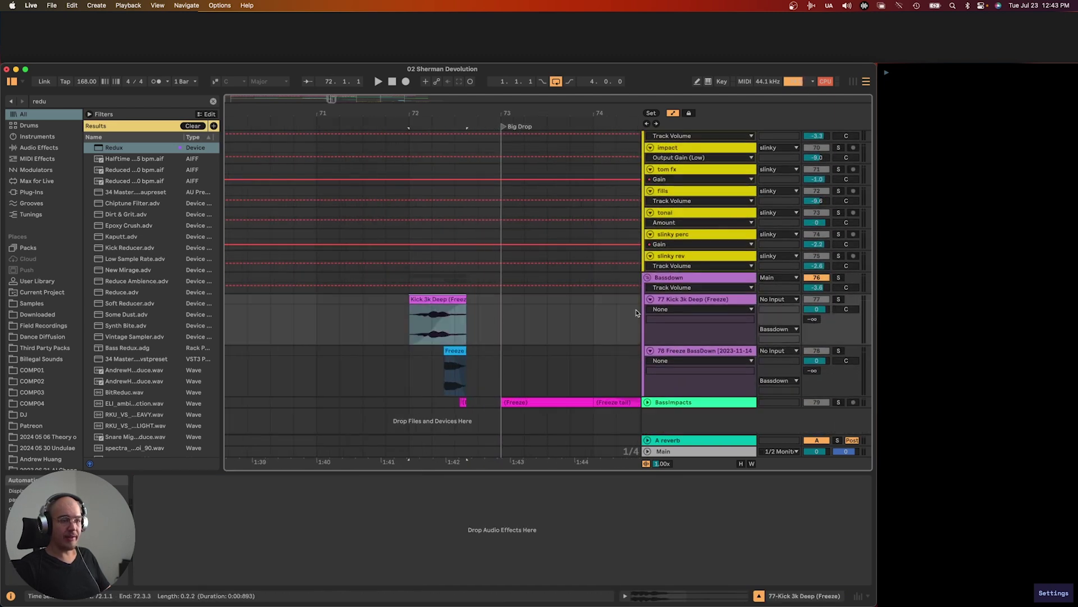
left_click(684, 279)
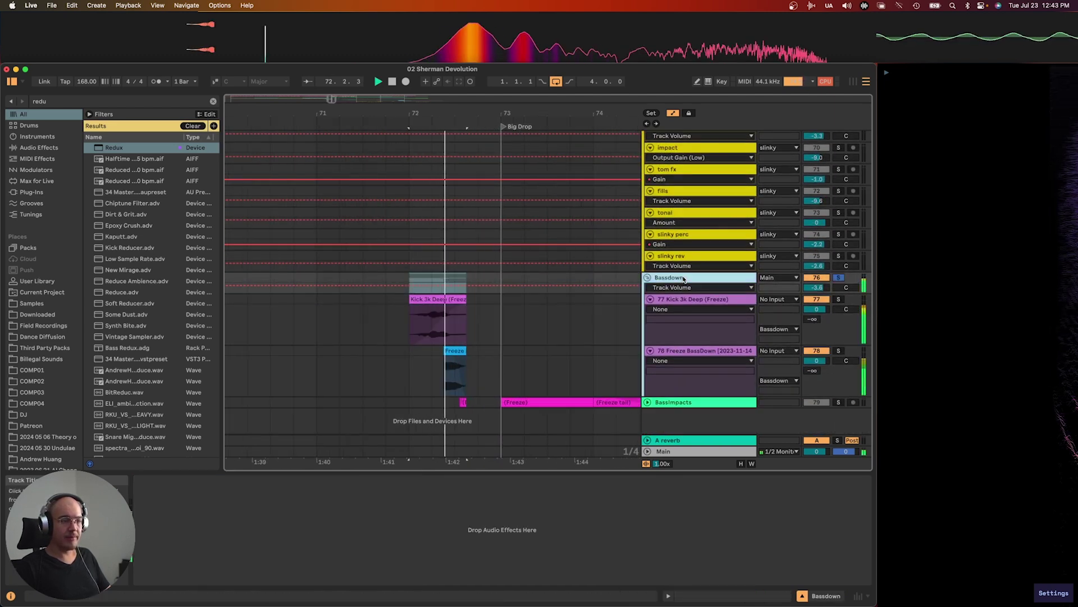
key("space")
scroll(418, 307, "up", 3)
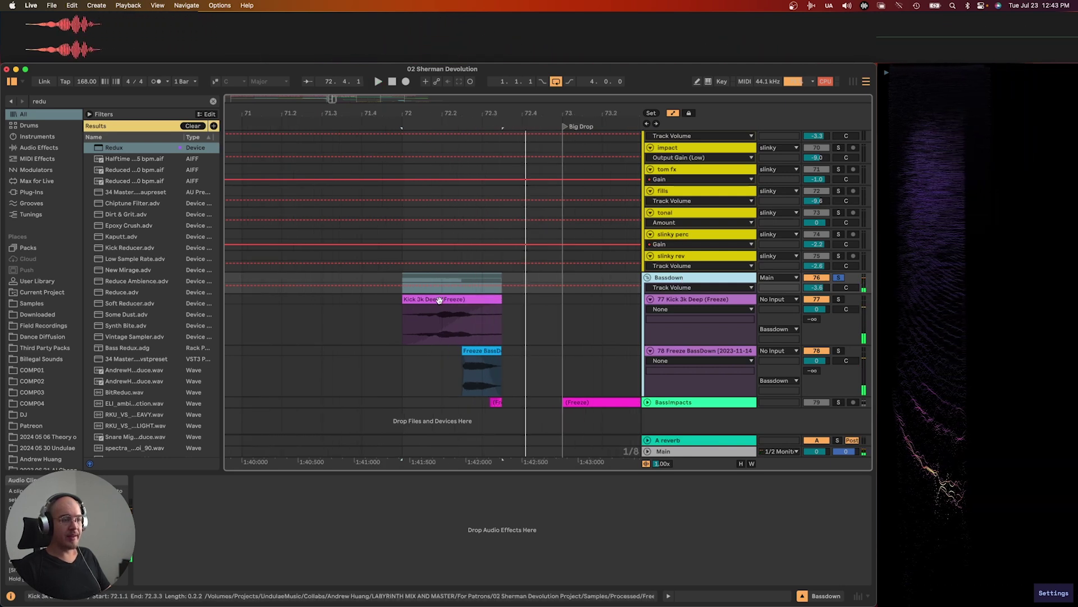
Inspect the Kick 3k Deep clip and audition the Freeze BassDown clip below it in solo
left_click(416, 311)
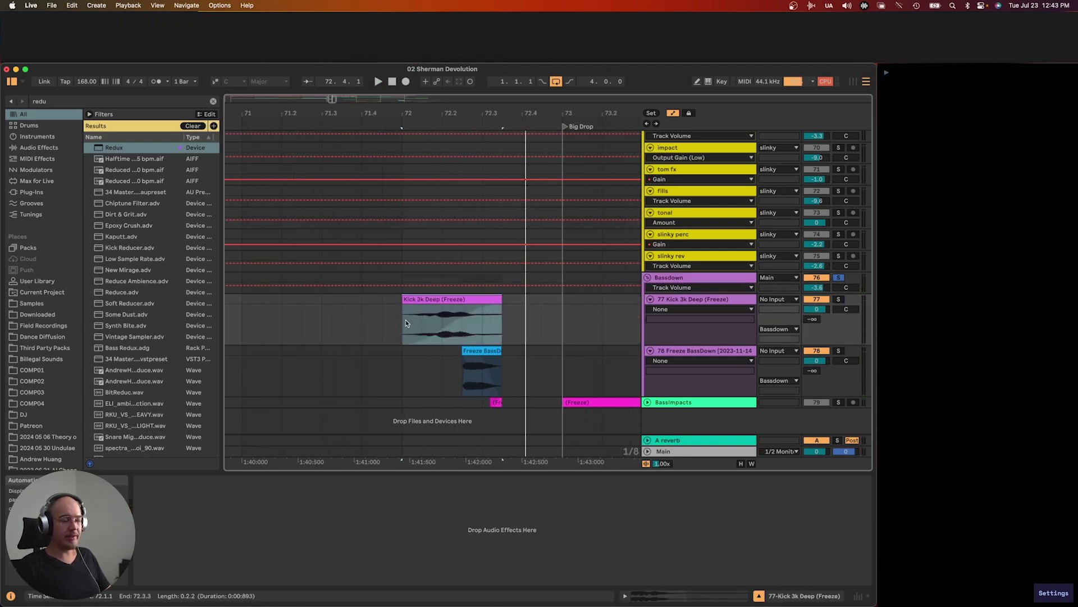
left_click(459, 352)
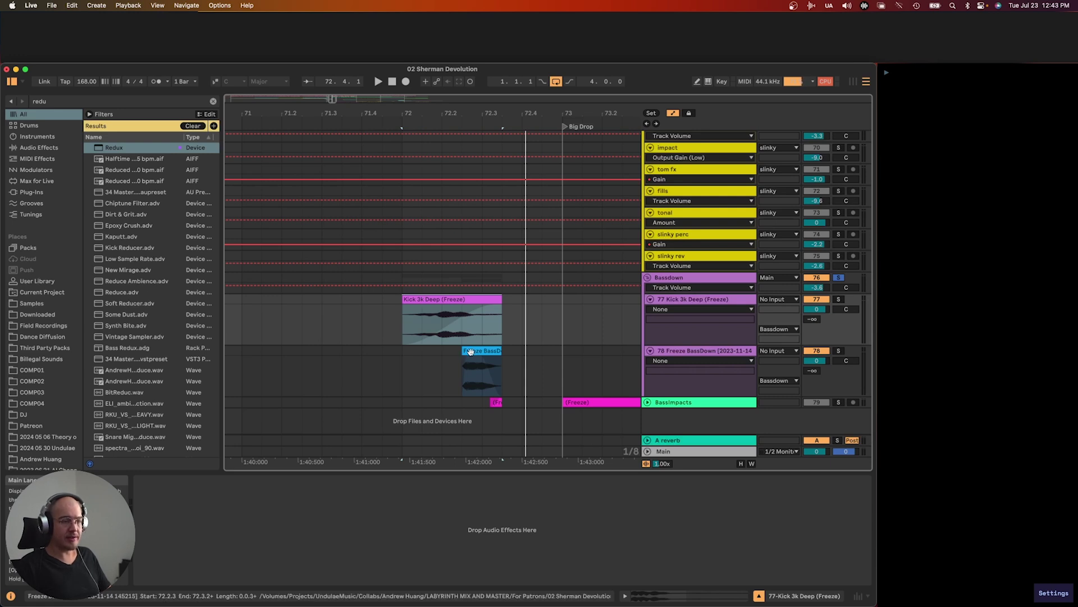
scroll(475, 352, "up", 3)
key("space")
key("s")
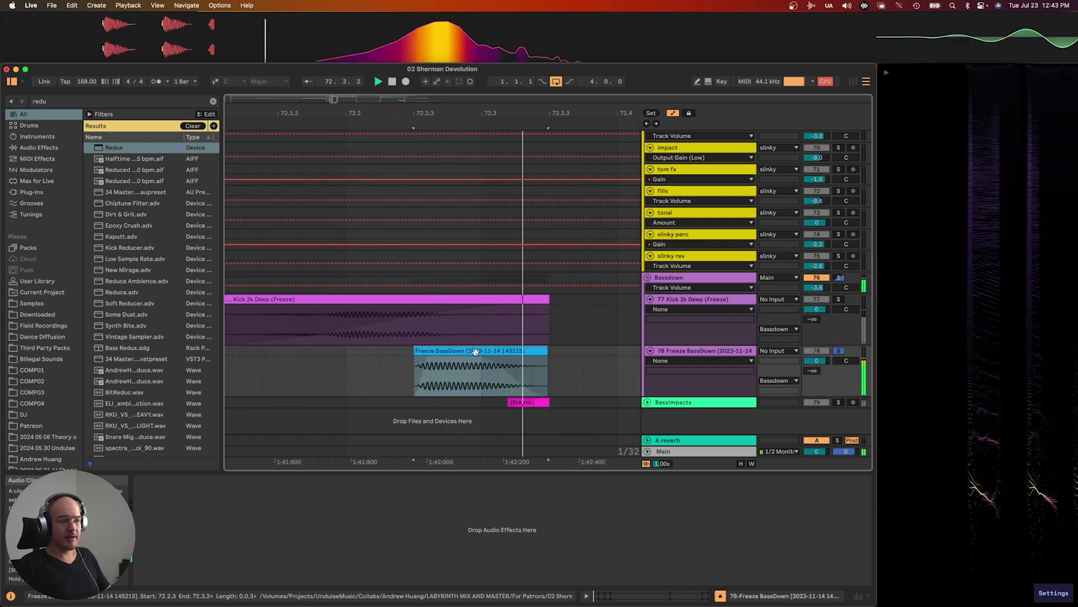
scroll(469, 359, "down", 2)
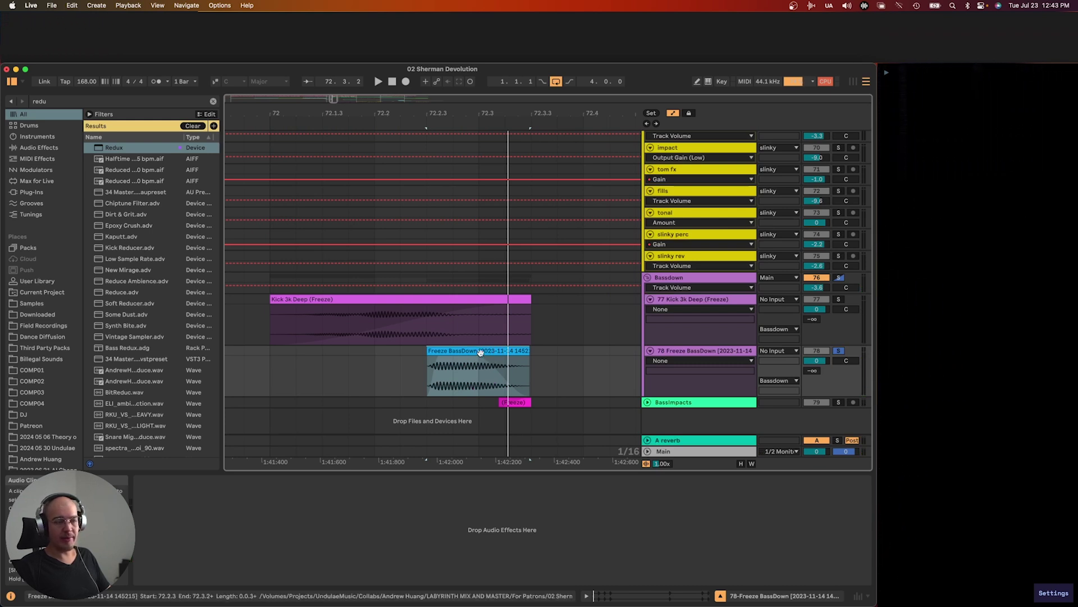
scroll(478, 340, "down", 2)
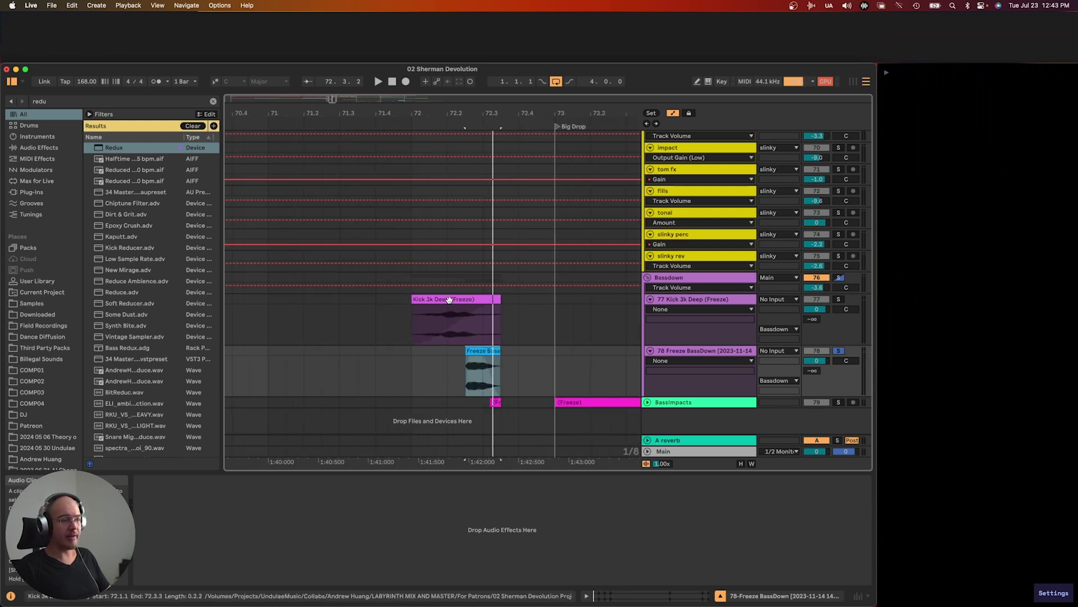
Replay the whole Bassdown group in solo, including from the start of the Kick 3k Deep clip
left_click(701, 287)
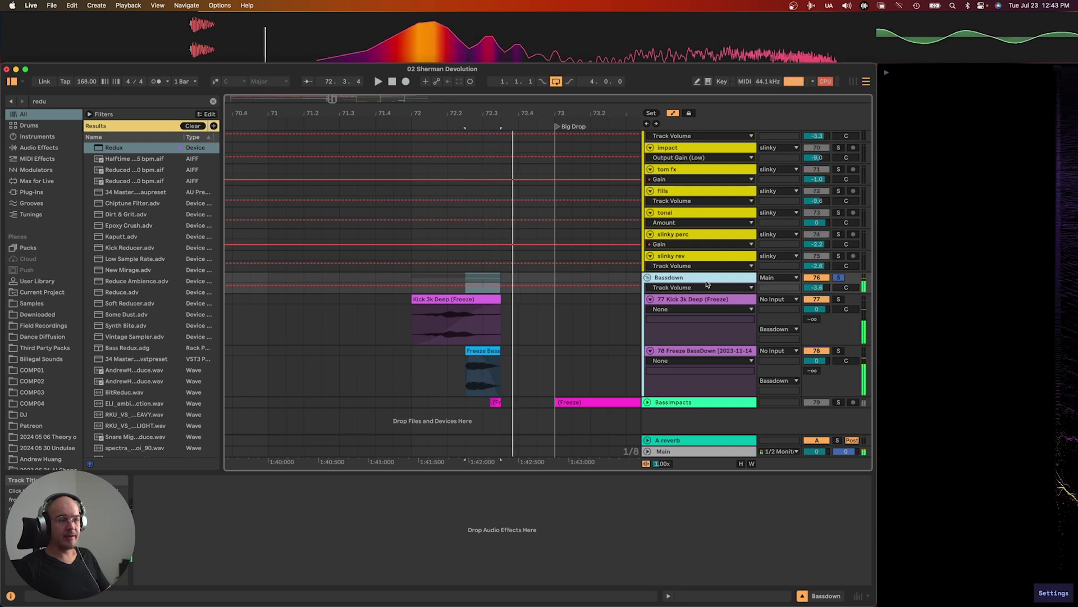
left_click(466, 311)
key("space")
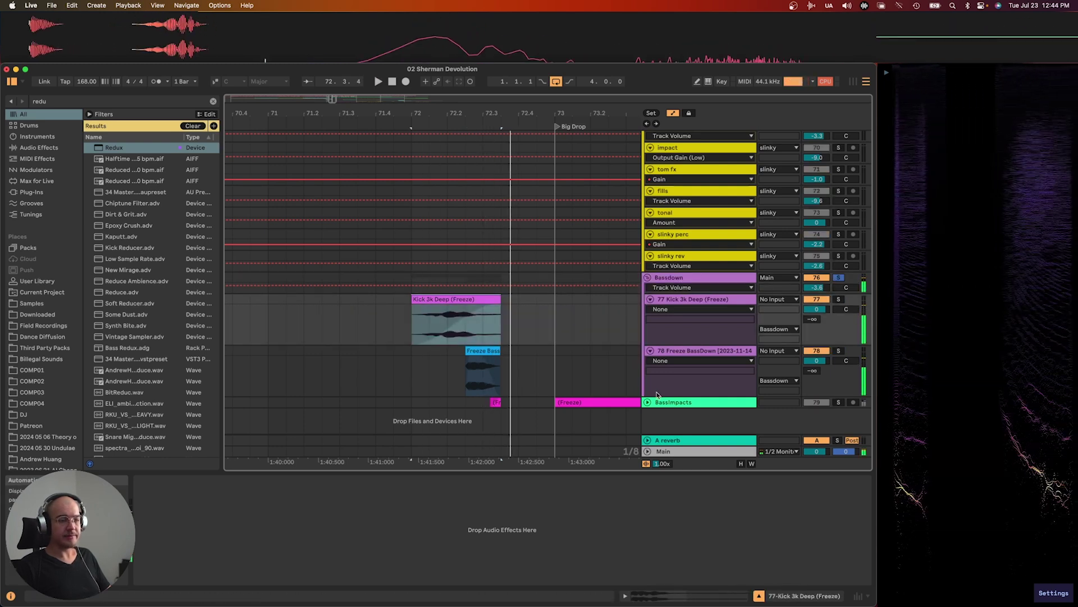
Solo the BassImpacts track and play its short (Freeze) clip at the end of the bass drop
key("Down")
key("Down")
key("s")
key("space")
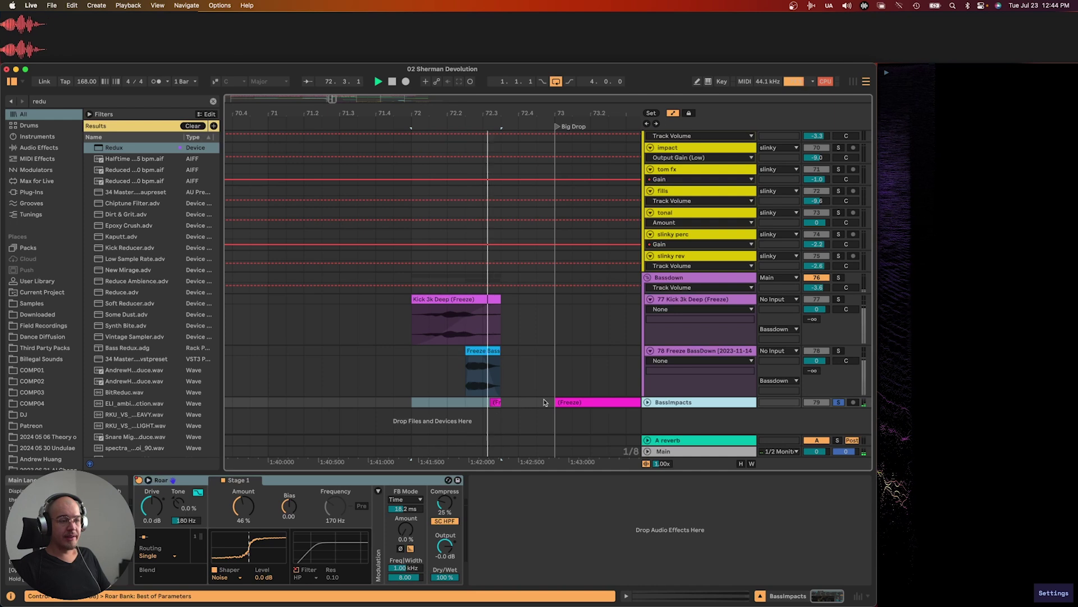
scroll(508, 400, "up", 4)
left_click(486, 402)
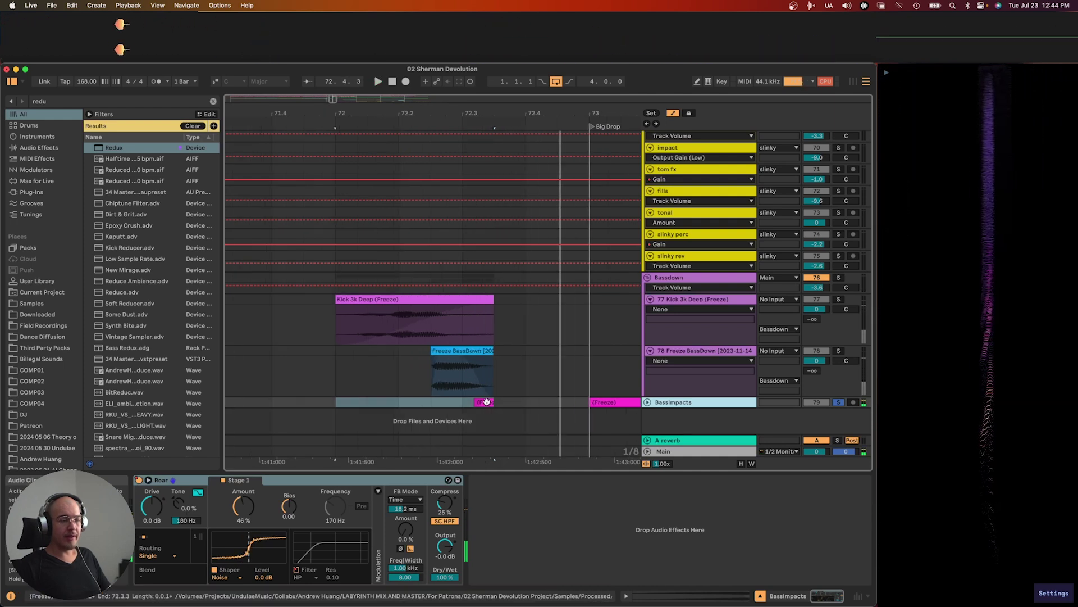
Unfold the BassImpacts track and examine its (Freeze) clips before and after the Big Drop marker
left_click(648, 402)
scroll(465, 432, "up", 3)
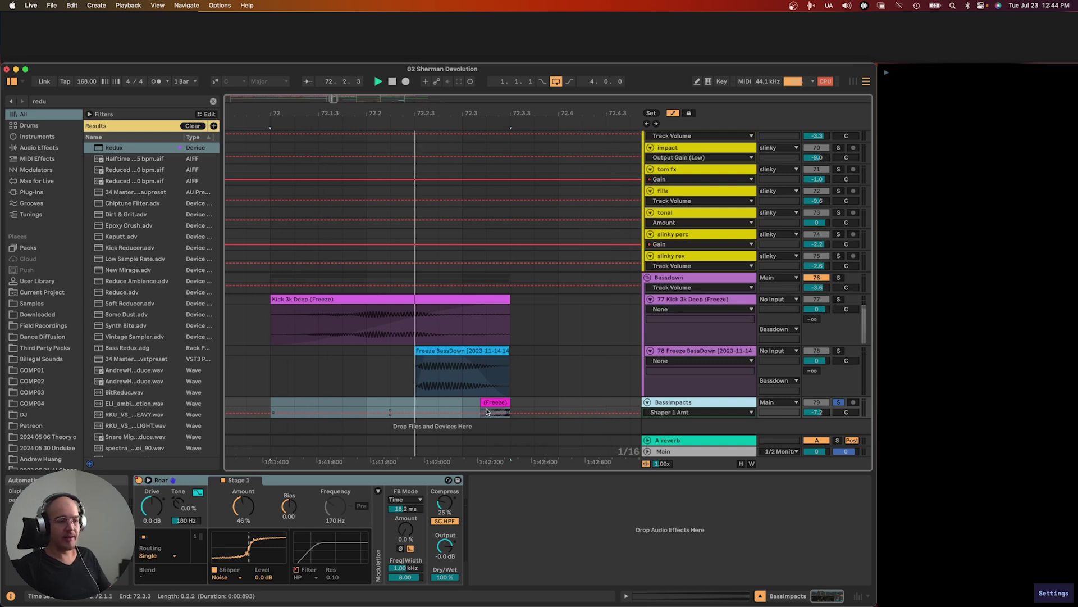
scroll(487, 411, "down", 6)
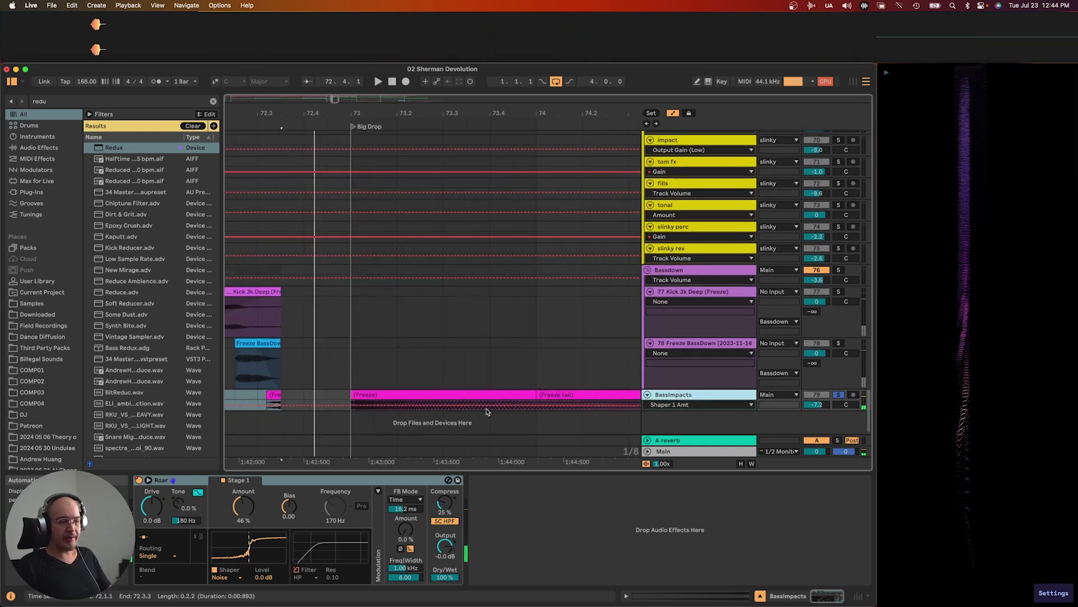
Unfold the DRUMS A group to expose its individual drum tracks around the Big Drop marker
scroll(486, 412, "right", 2)
scroll(489, 408, "up", 15)
scroll(497, 395, "up", 2)
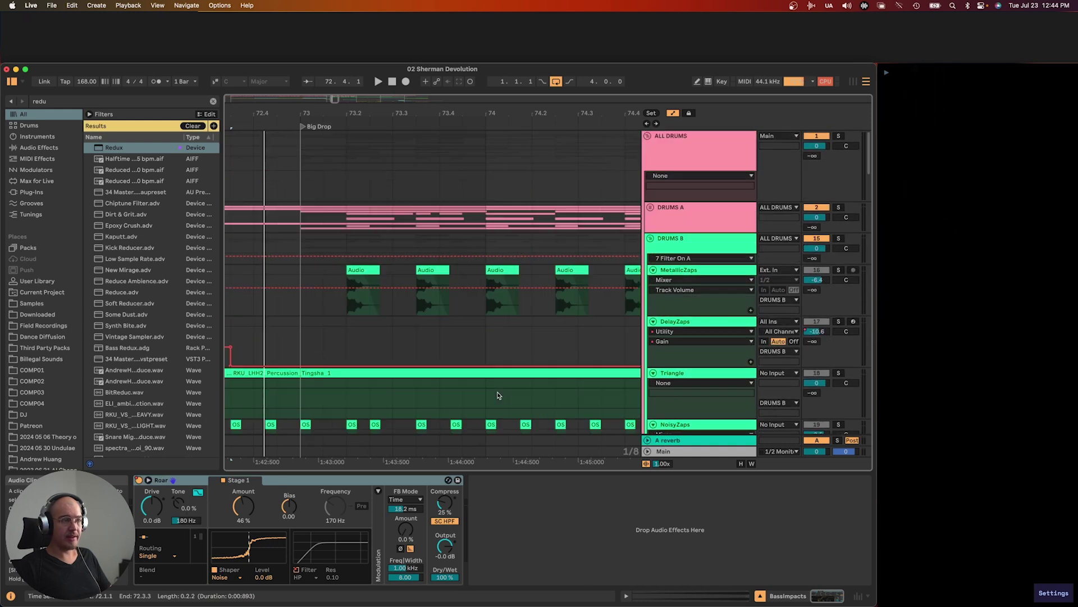
left_click(650, 208)
scroll(600, 212, "down", 5)
scroll(602, 215, "down", 2)
scroll(603, 214, "right", 3)
scroll(603, 215, "down", 1)
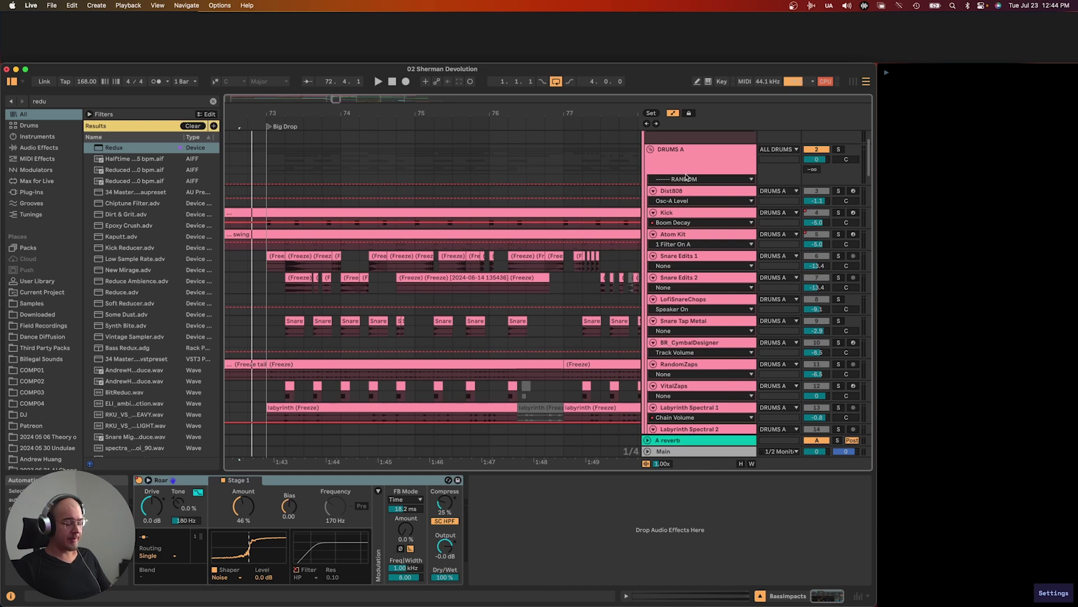
Solo the DRUMS A group and play it from the Big Drop marker
left_click(696, 155)
scroll(556, 204, "down", 5)
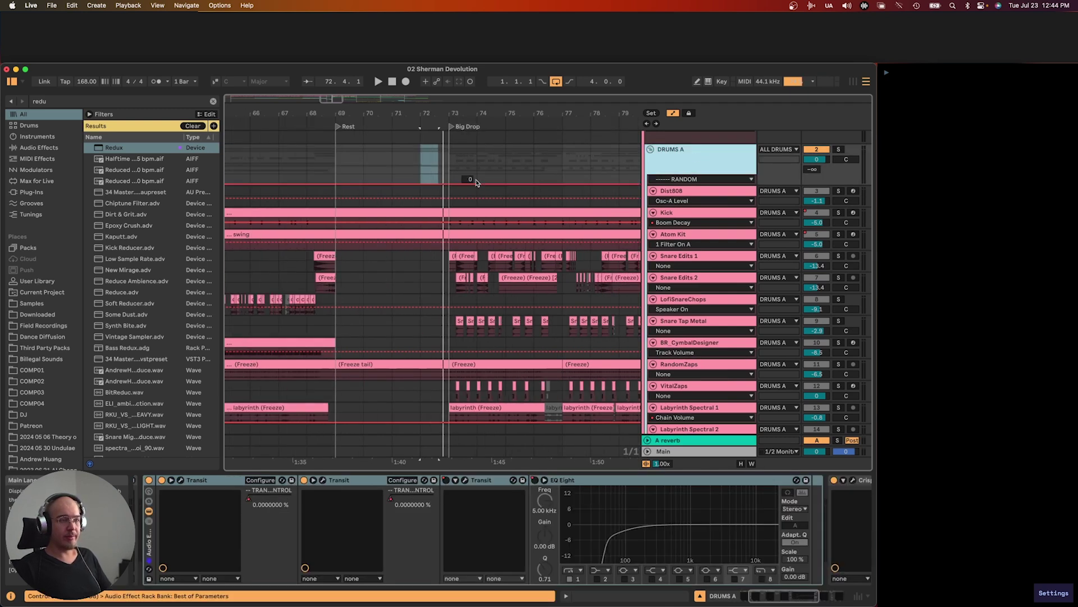
left_click(446, 152)
key("space")
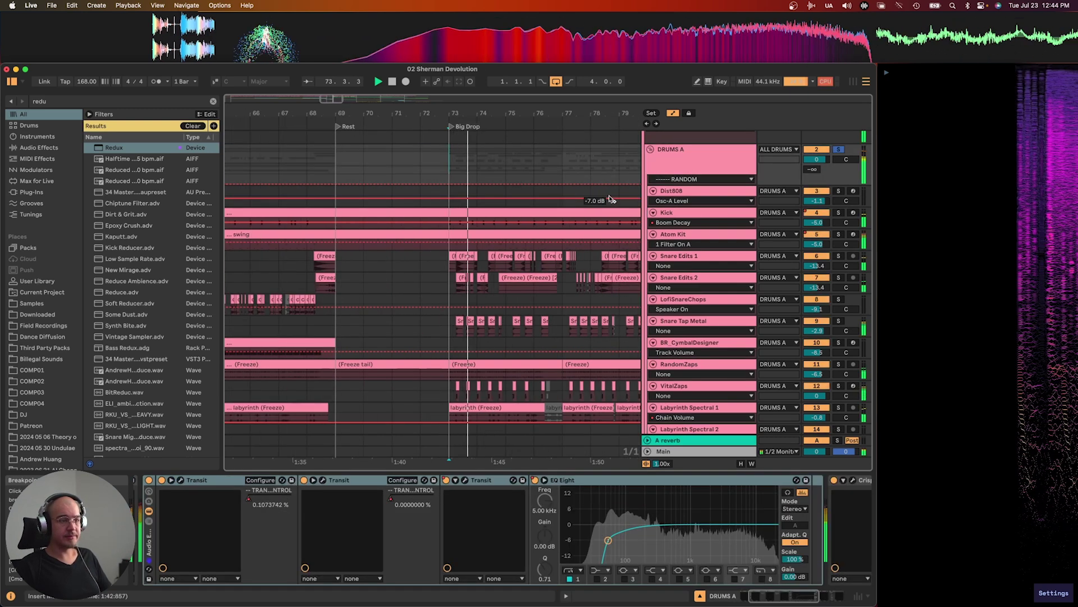
scroll(610, 196, "down", 1)
key("space")
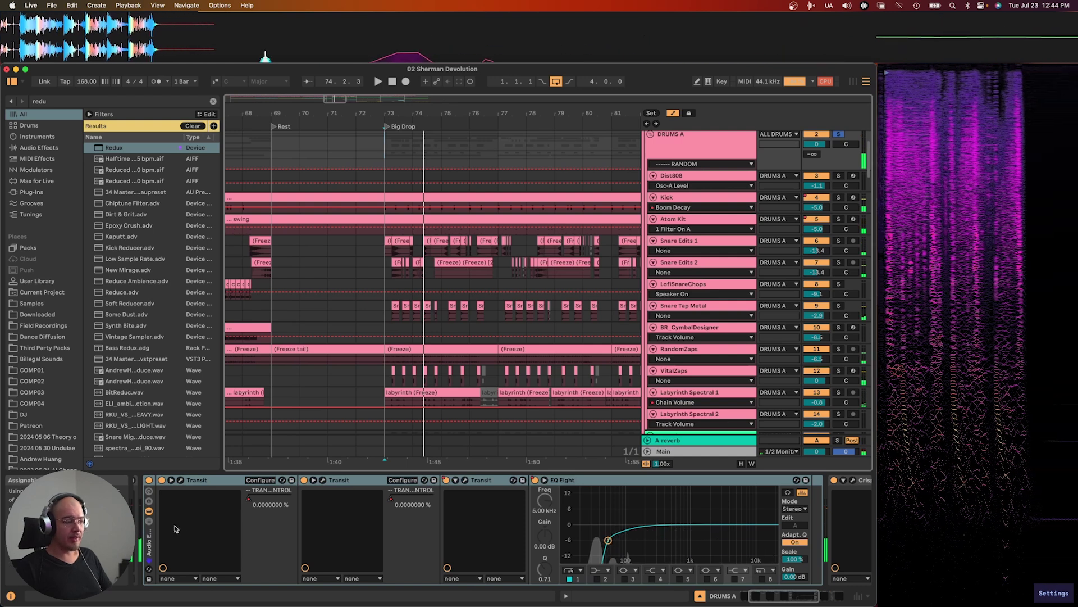
Inspect the three Transit plug-ins in the DRUMS A effect rack and close their windows again
left_click(352, 406)
scroll(401, 357, "right", 3)
scroll(401, 357, "down", 2)
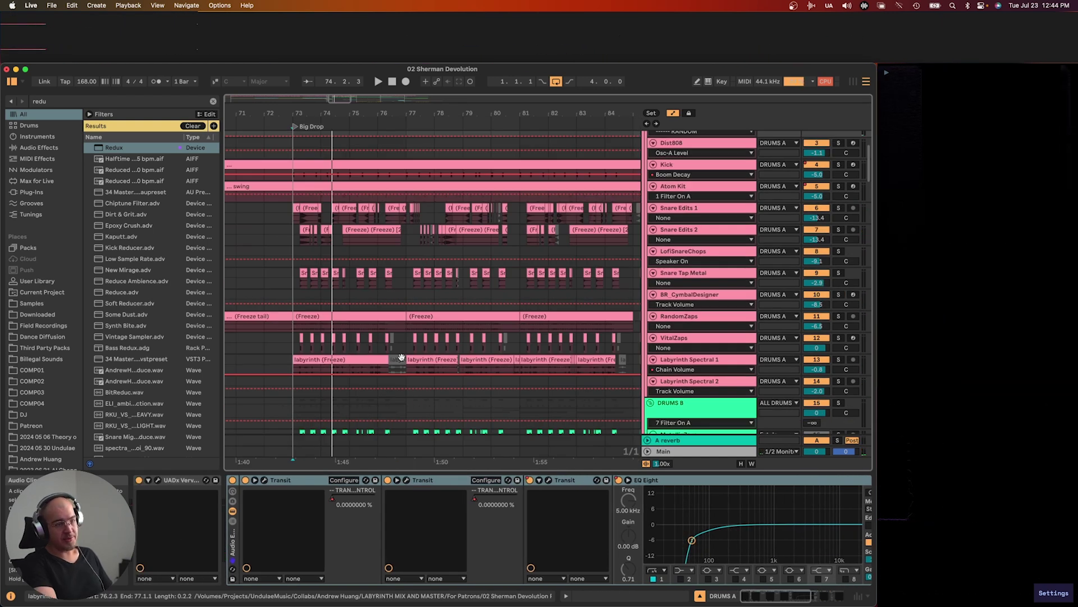
scroll(222, 482, "right", 1)
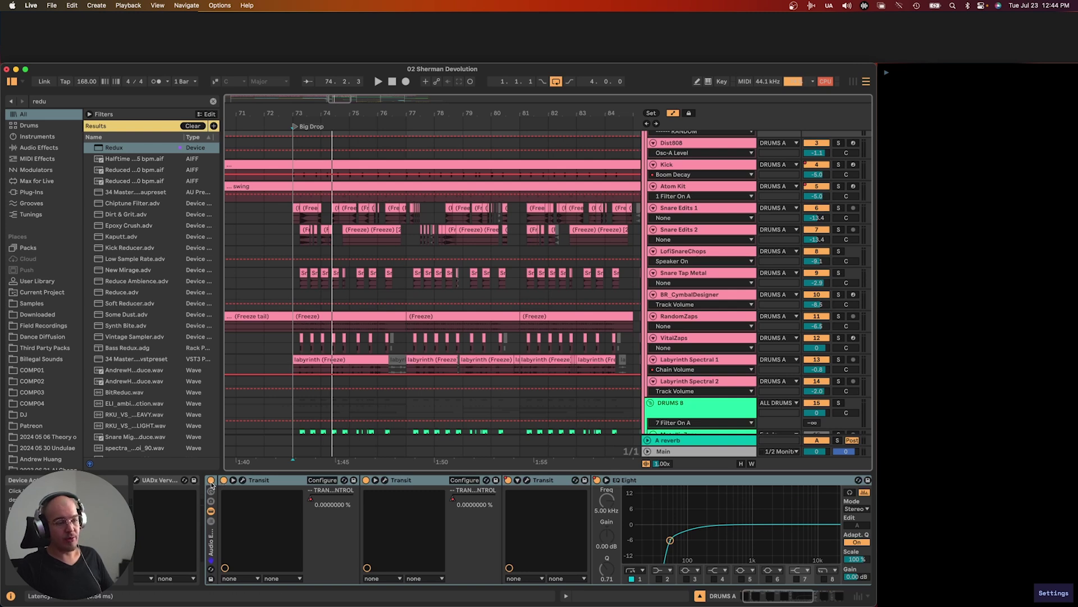
left_click(256, 484)
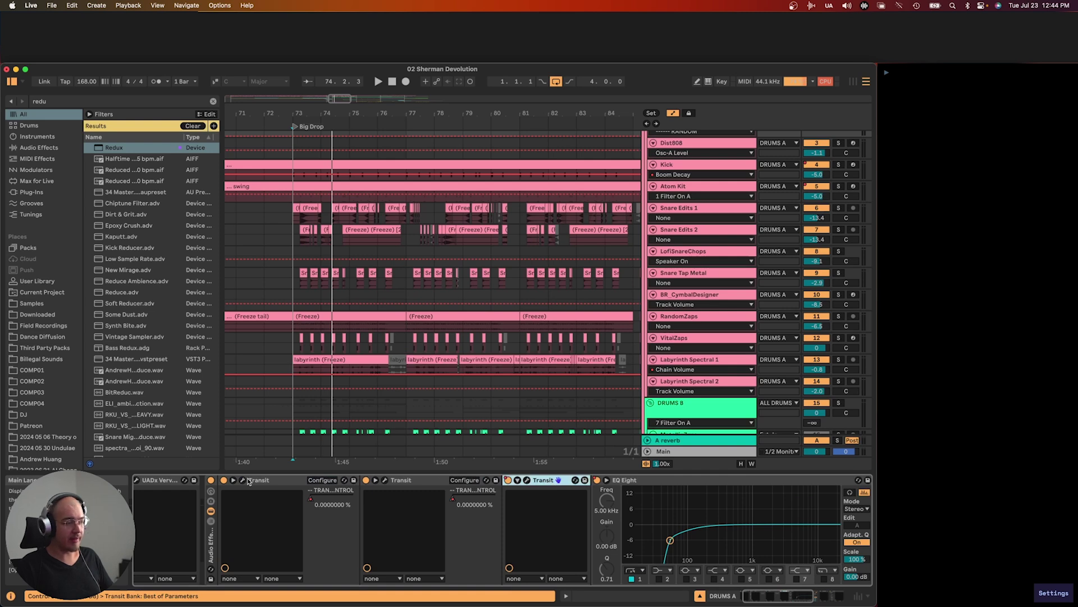
left_click(385, 480)
left_click(526, 480)
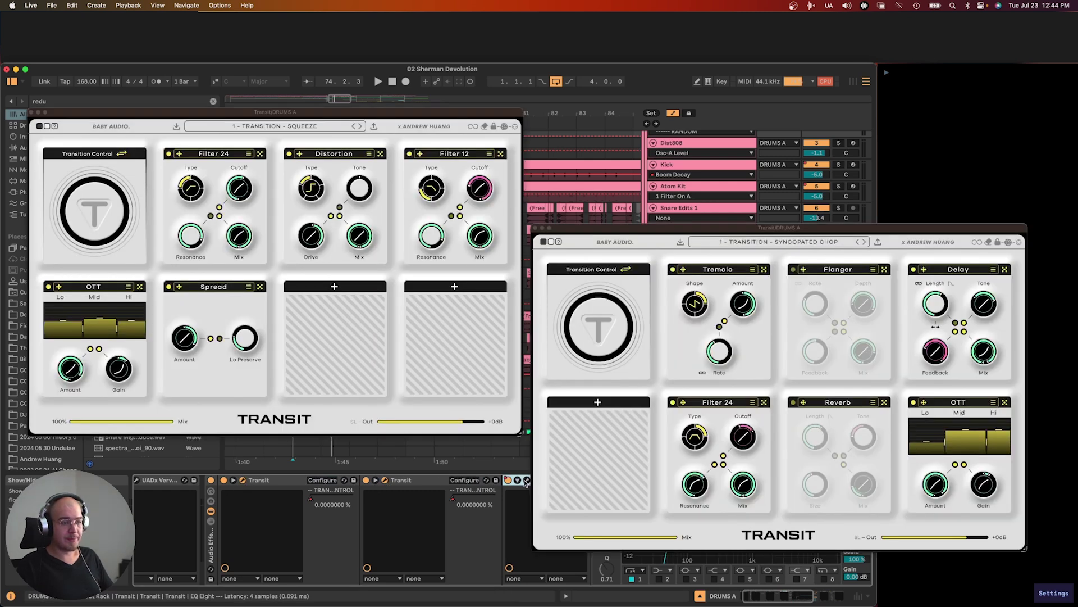
left_click(526, 481)
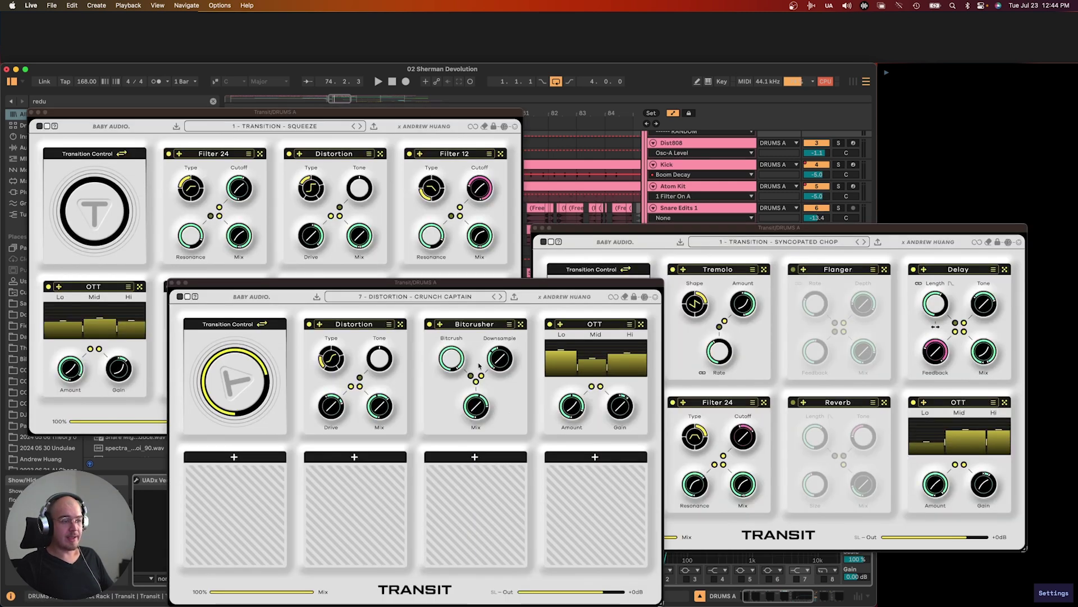
left_click(171, 283)
left_click(536, 228)
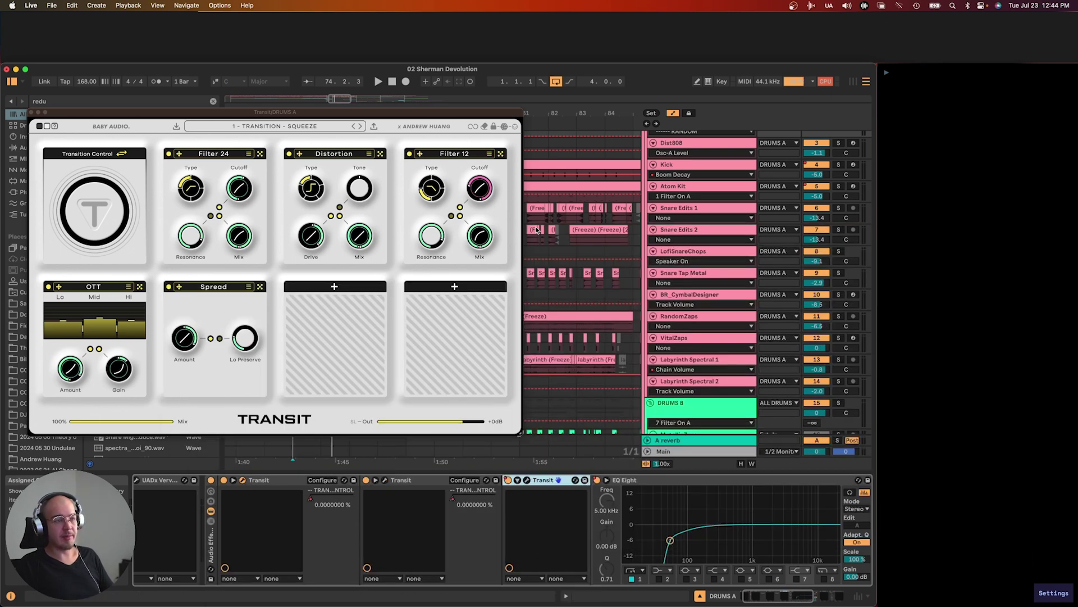
left_click(31, 113)
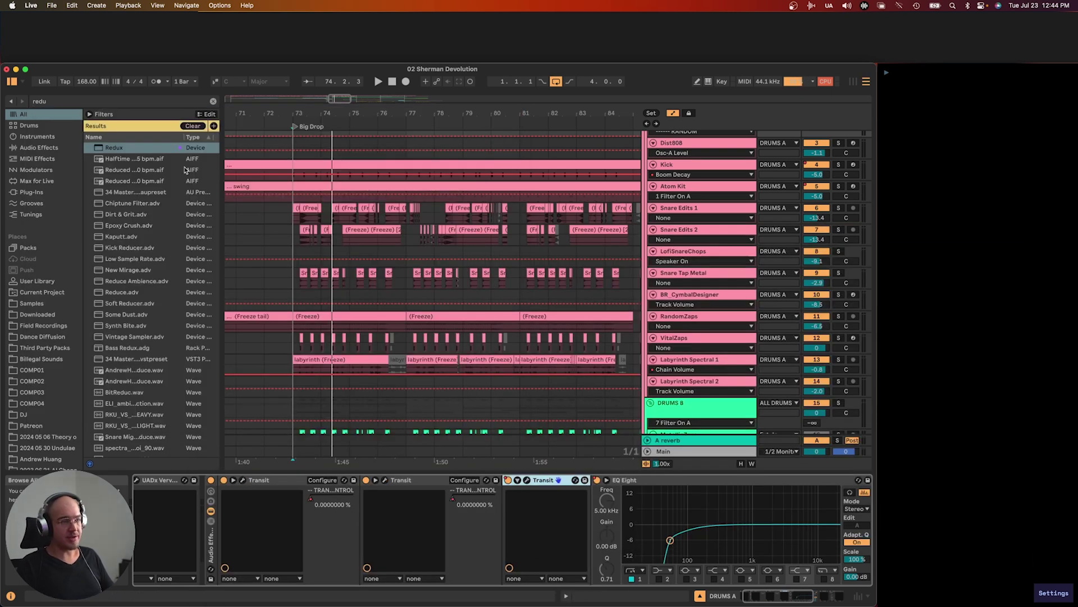
Replay the soloed DRUMS A group from Big Drop, comparing it with its Audio Effect Rack switched off and on
scroll(588, 184, "up", 3)
left_click(702, 156)
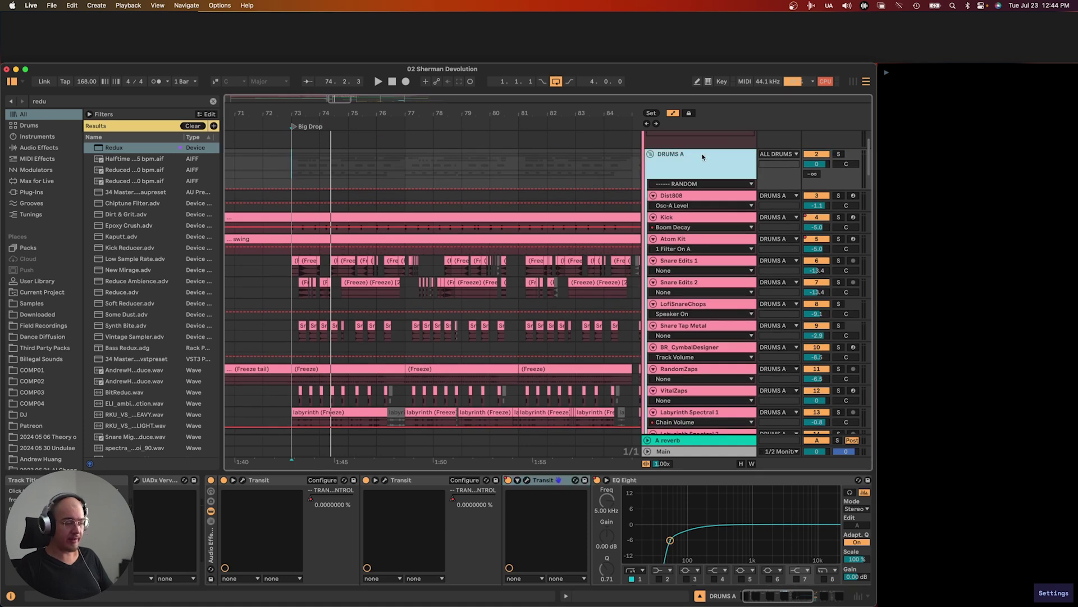
key("space")
left_click(211, 480)
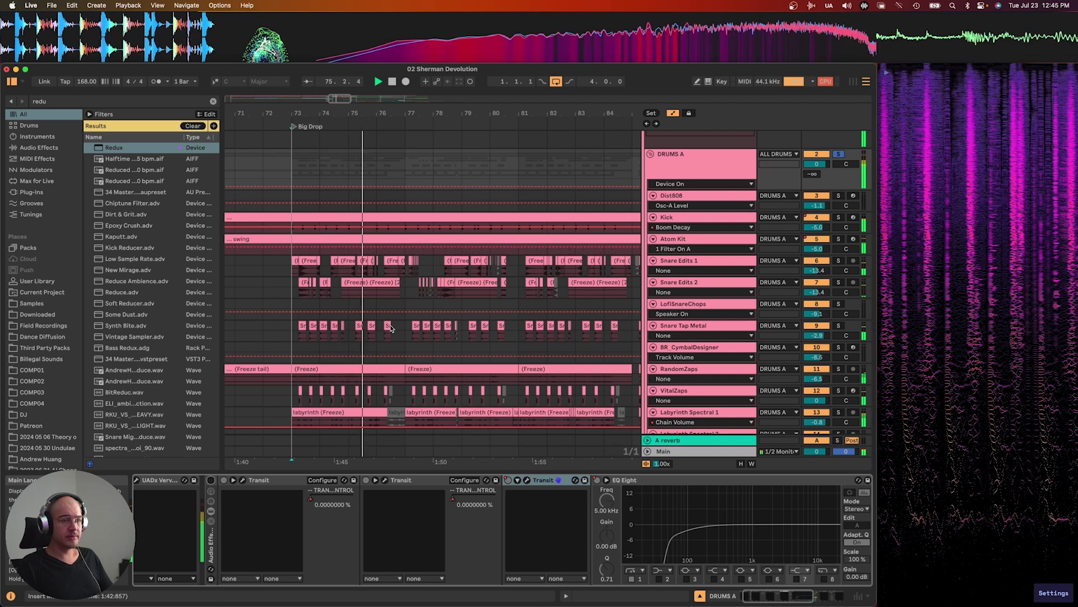
key("space")
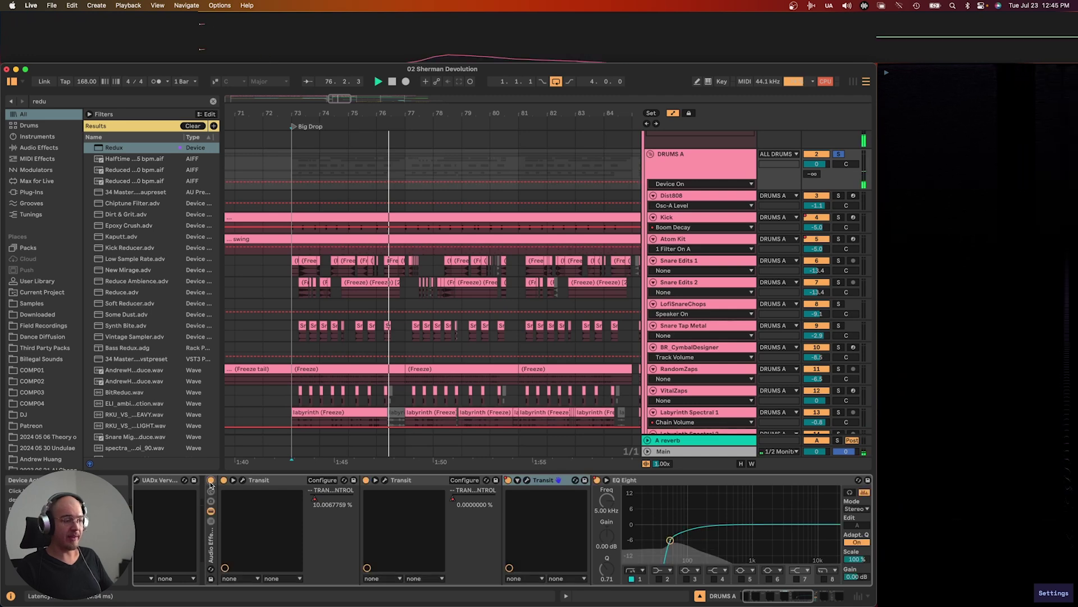
key("space")
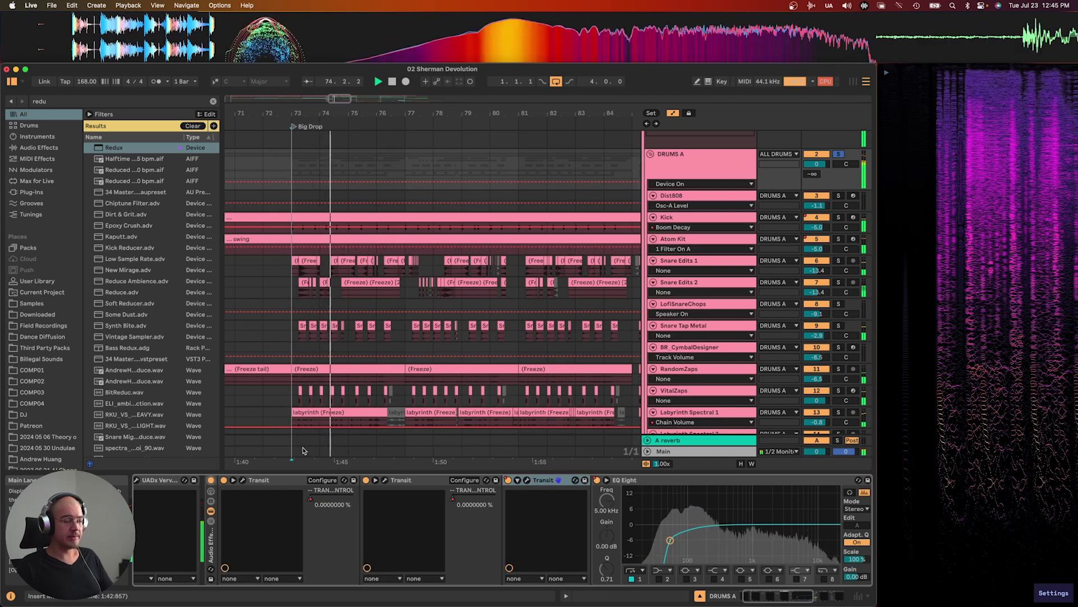
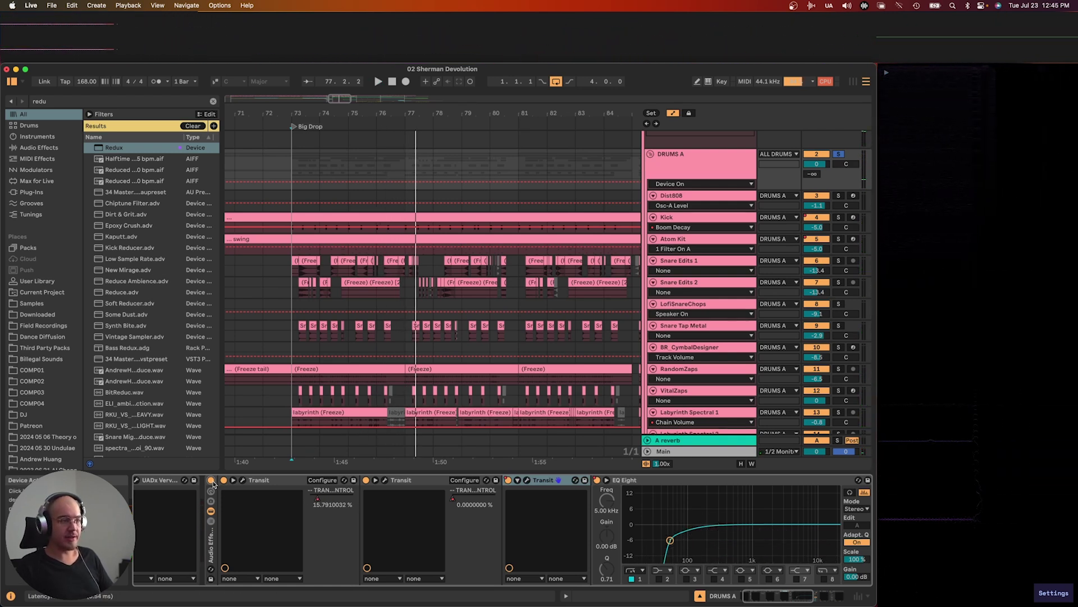
Inspect the device chains of the Snare Edits 2, Snare Edits 1, Kick and Atom Kit tracks
left_click(677, 282)
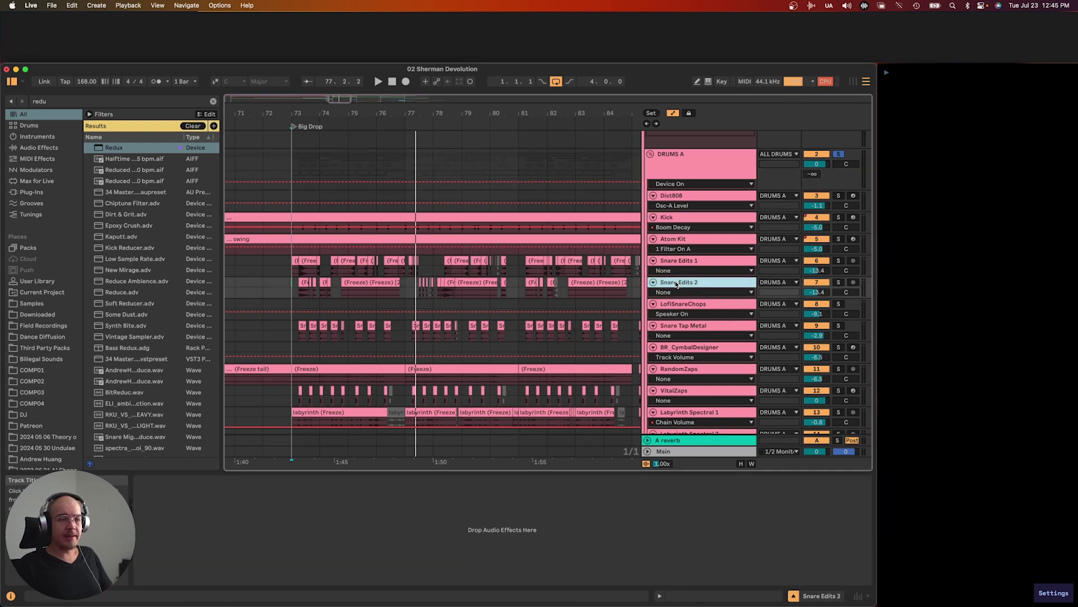
left_click(695, 262)
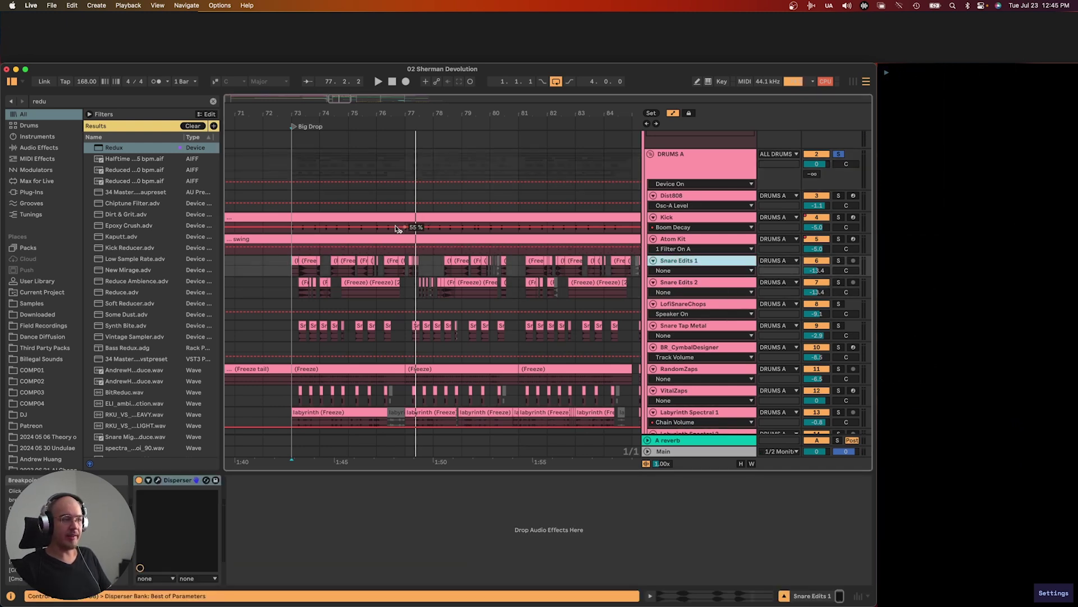
left_click(677, 240)
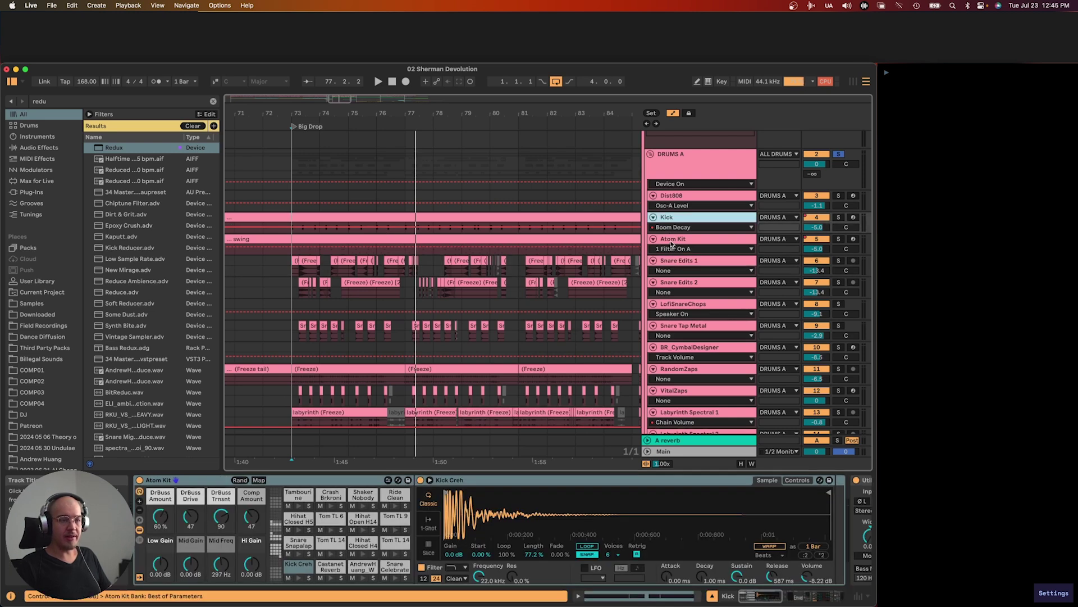
left_click(677, 258)
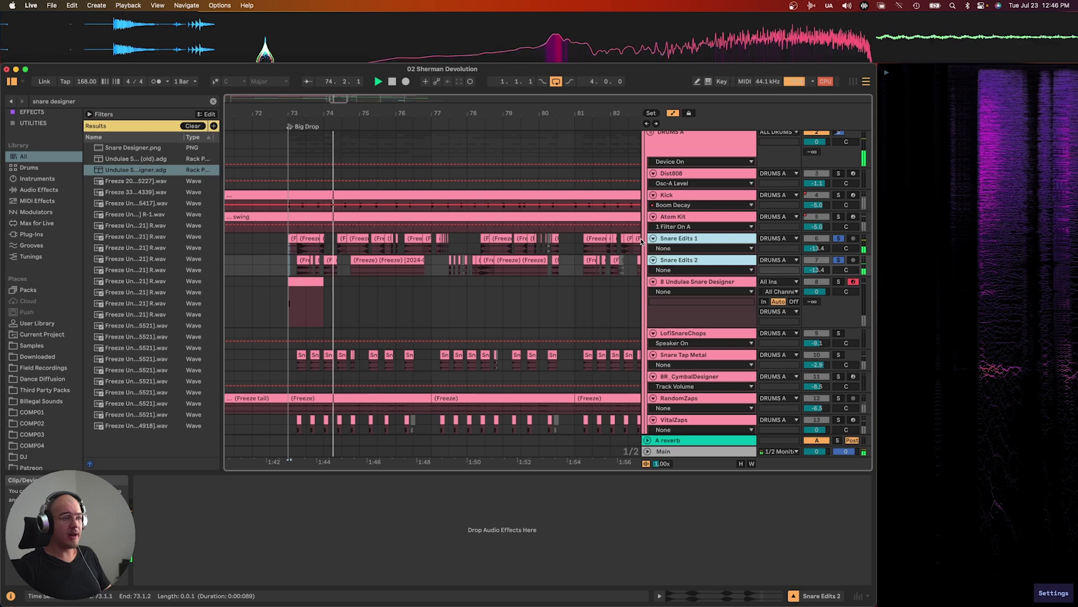
Audition the Tight and Tonal variations of the Undulae Snare Designer rack in solo
left_click(679, 282)
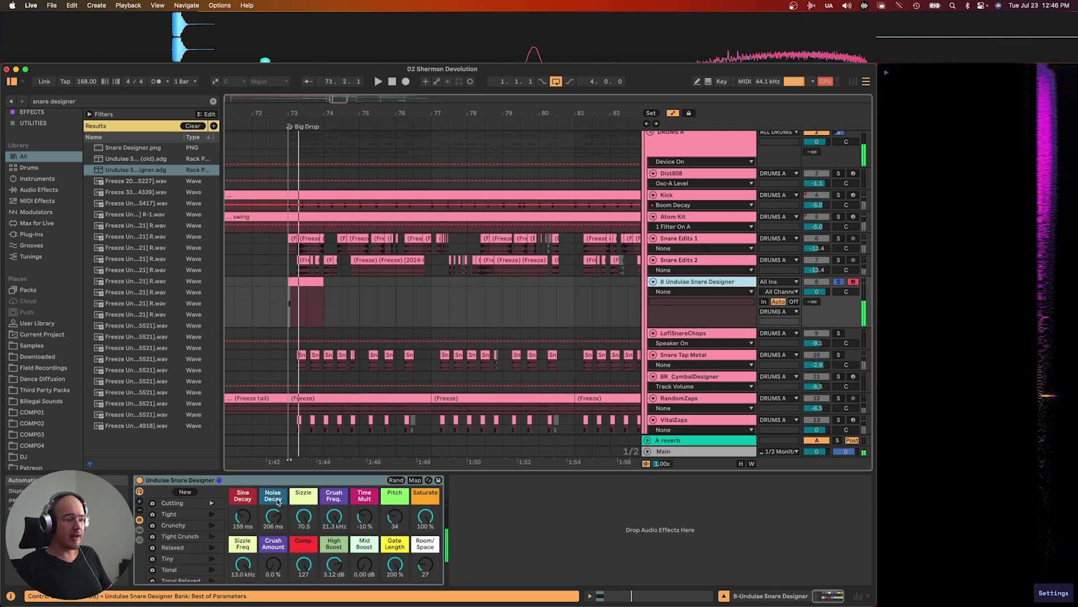
left_click(211, 516)
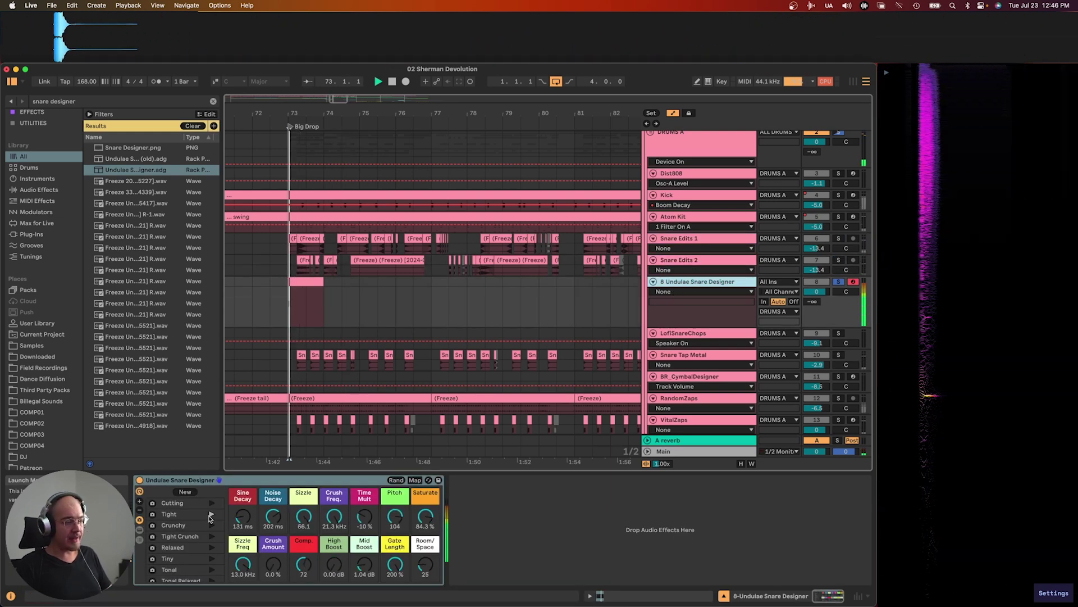
left_click(211, 568)
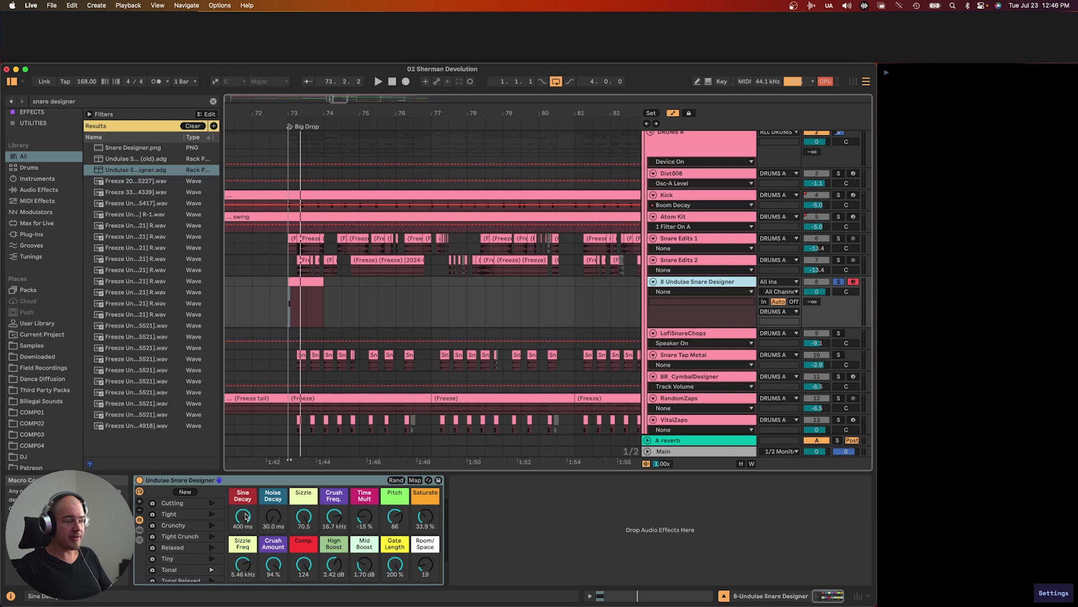
Delete the Undulae Snare Designer rack and the MIDI track that held it
left_click(254, 485)
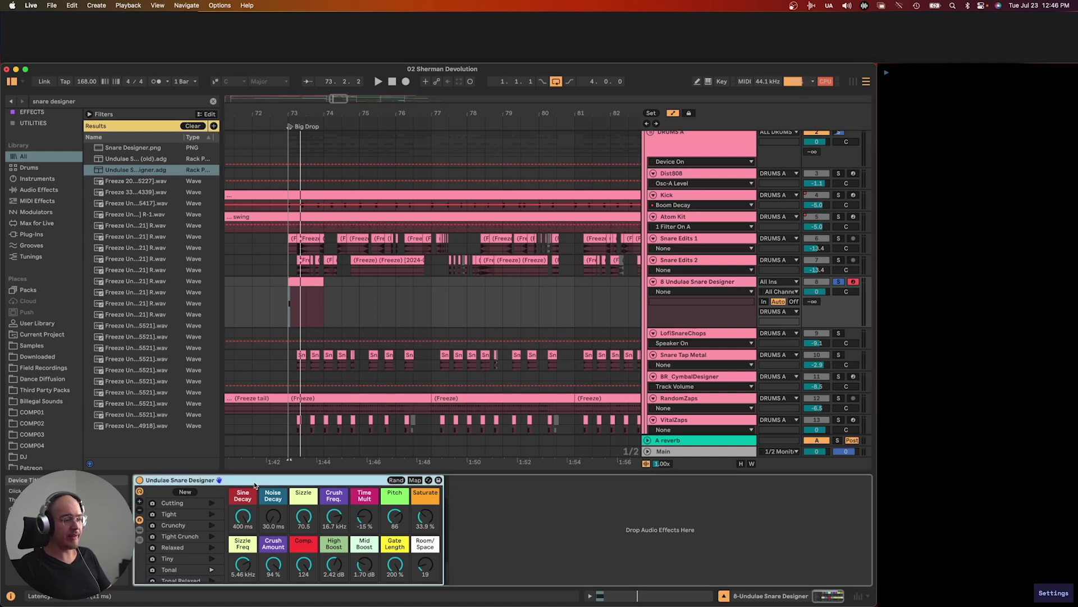
key("Delete")
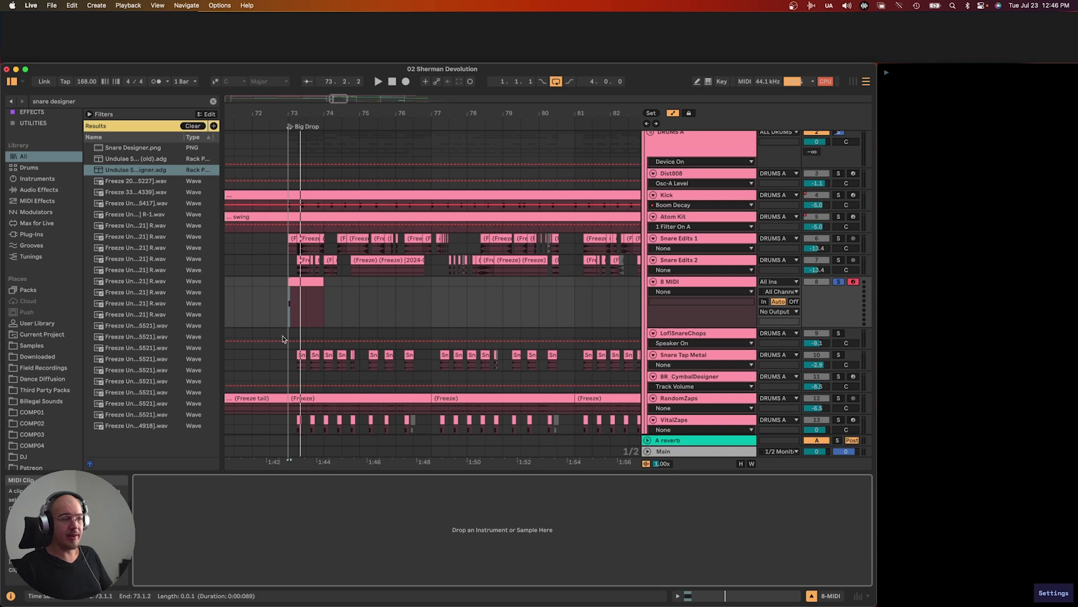
left_click(681, 284)
key("Delete")
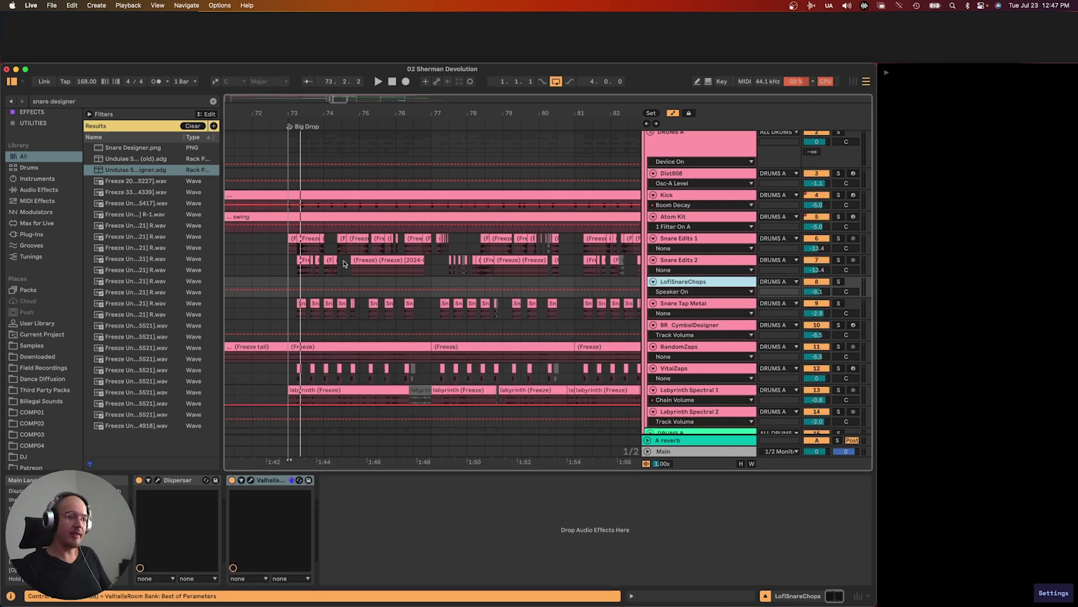
Solo the Snare Edits 1 and Snare Edits 2 tracks together and play them from Big Drop
key("plus")
key("plus")
left_click(289, 259)
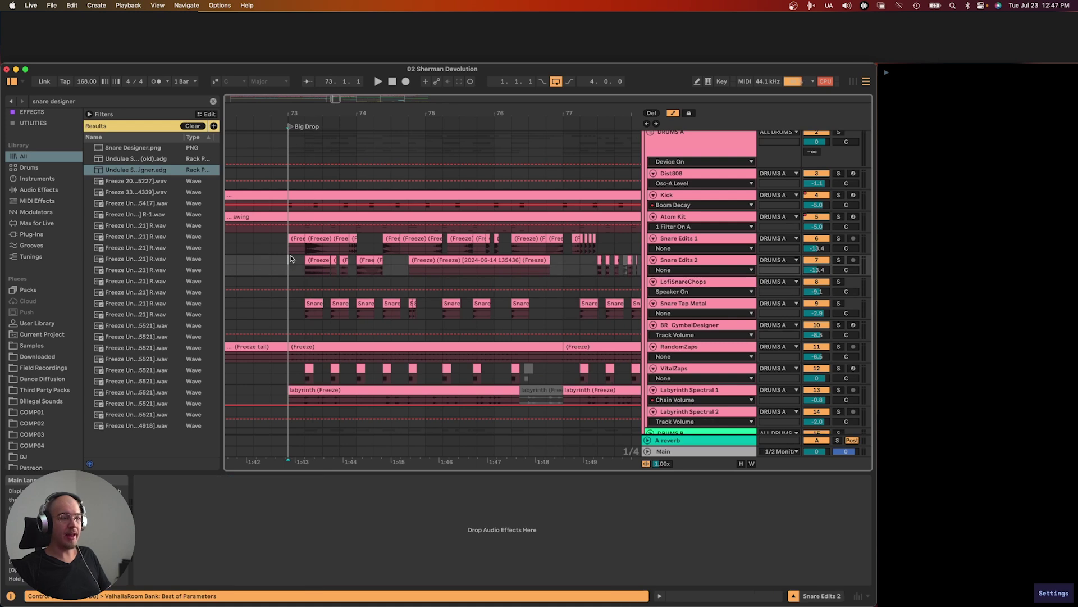
key("Up")
key("shift+Down")
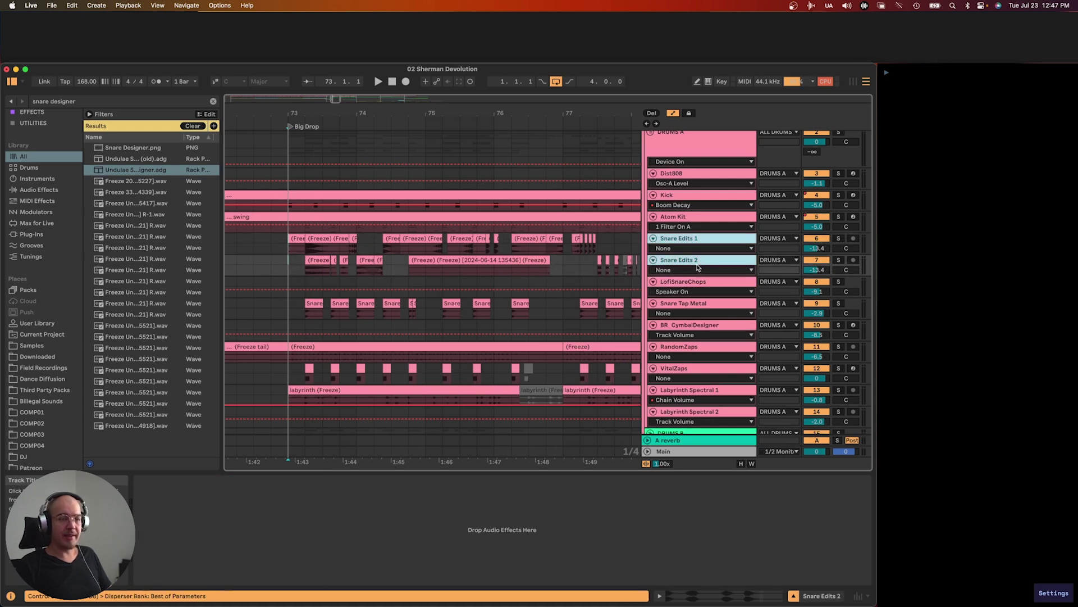
scroll(479, 264, "down", 3)
key("s")
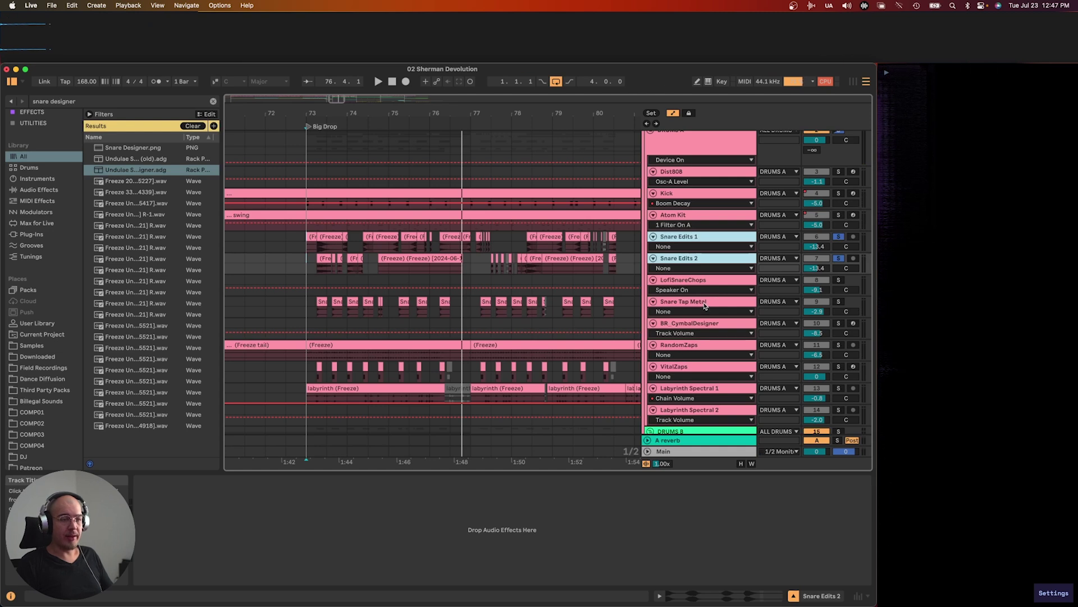
Play the Snare Tap Metal track in solo from Big Drop and examine its clips alongside the snare edits
left_click(459, 298)
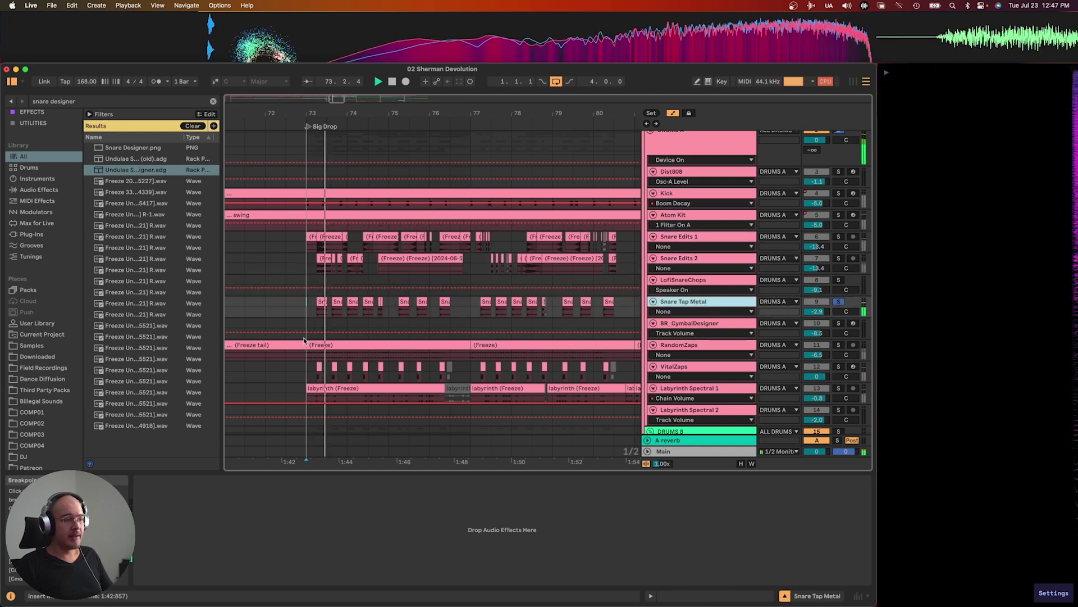
scroll(362, 308, "up", 8)
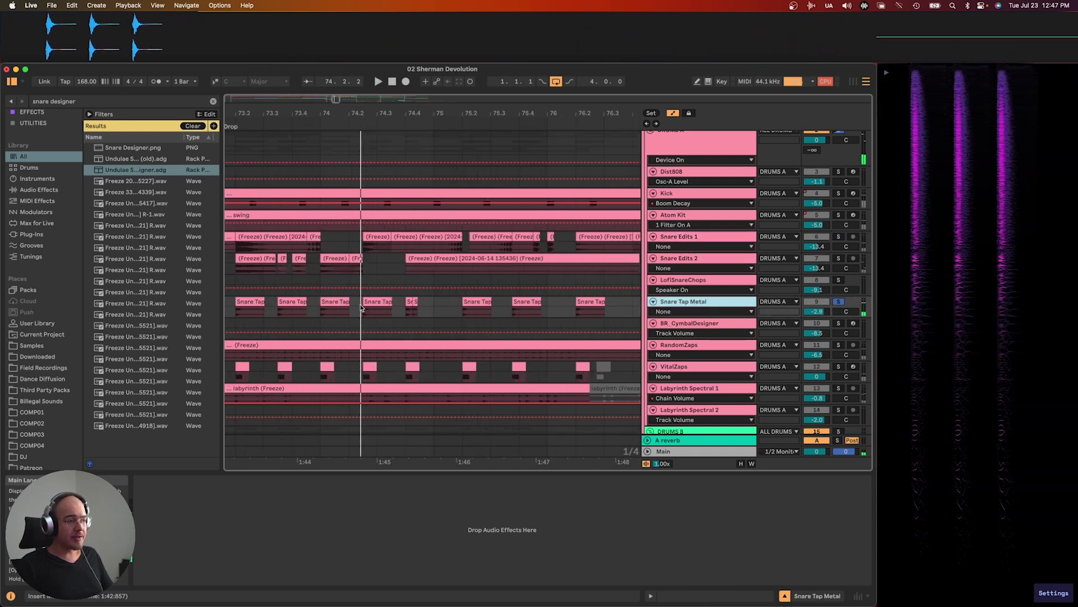
scroll(385, 310, "down", 5)
scroll(385, 310, "up", 4)
scroll(385, 311, "down", 6)
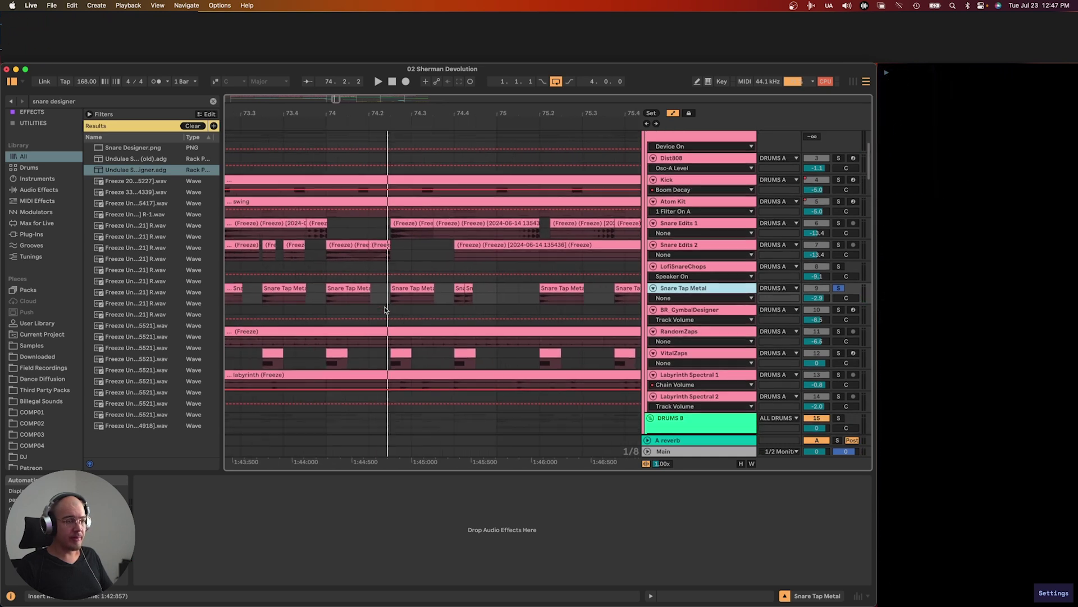
Audition the VitalZaps track in solo at Big Drop and reposition its Vital window so the whole synth is visible
left_click(361, 336)
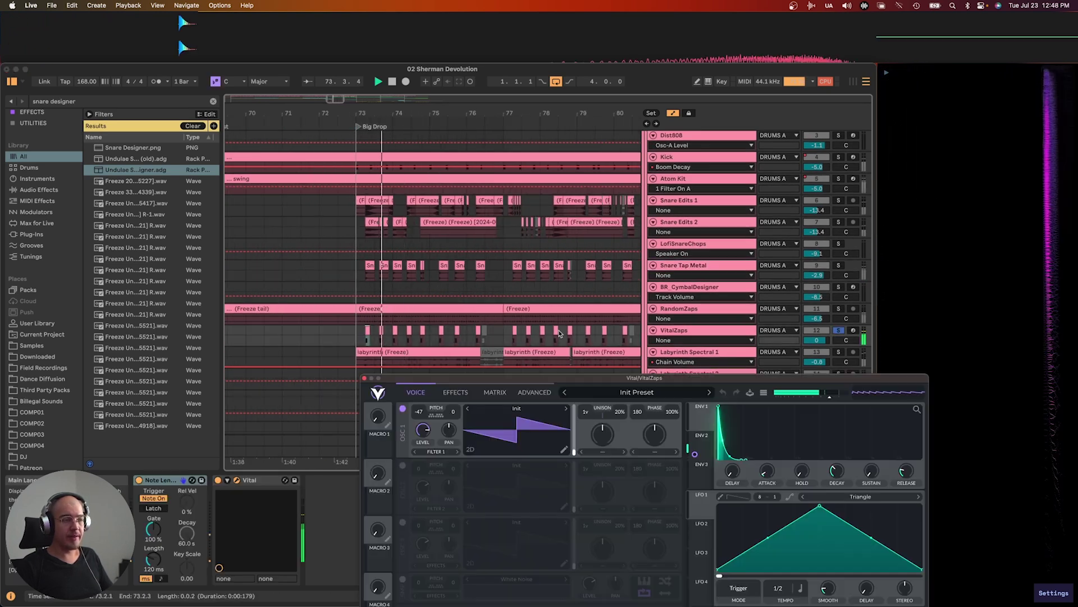
left_click_drag(672, 383, 543, 261)
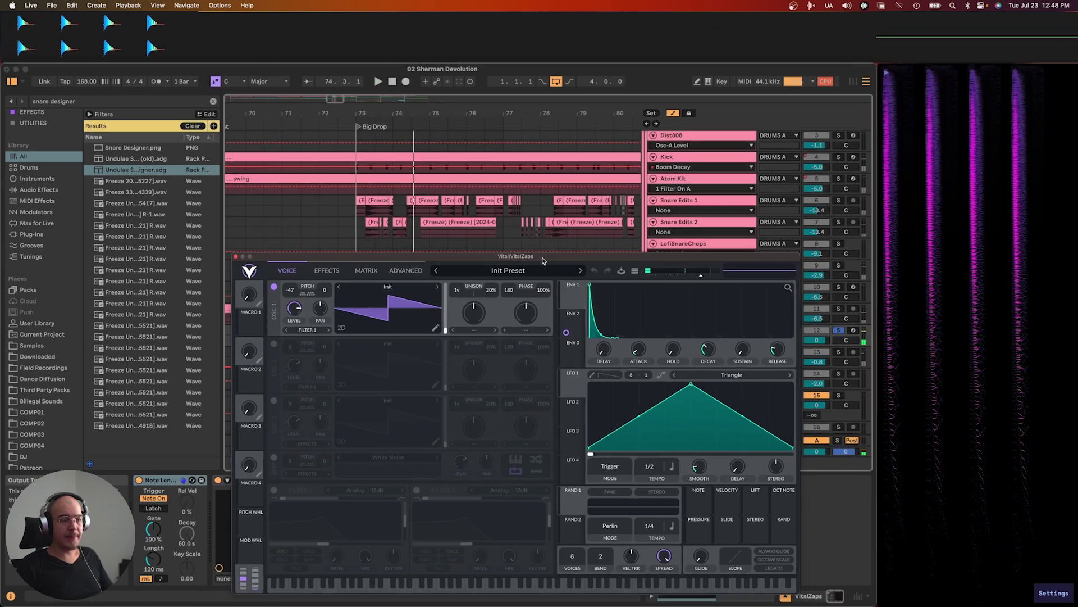
Close the Vital window and audition the Labyrinth Spectral 1 track in solo from Big Drop
left_click(236, 256)
key("space")
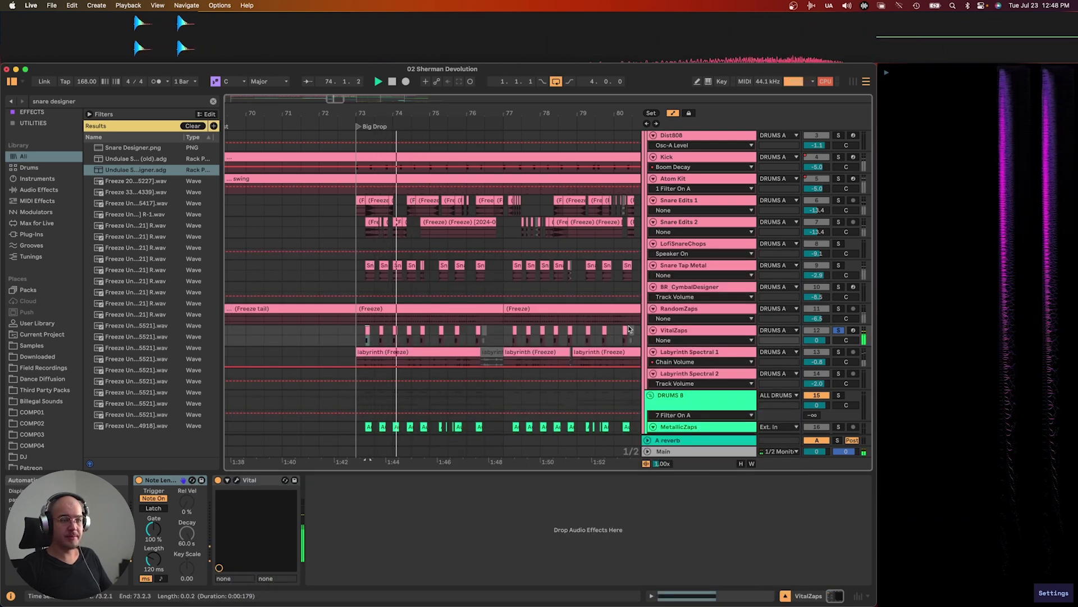
scroll(629, 329, "down", 1)
left_click(683, 325)
key("s")
key("space")
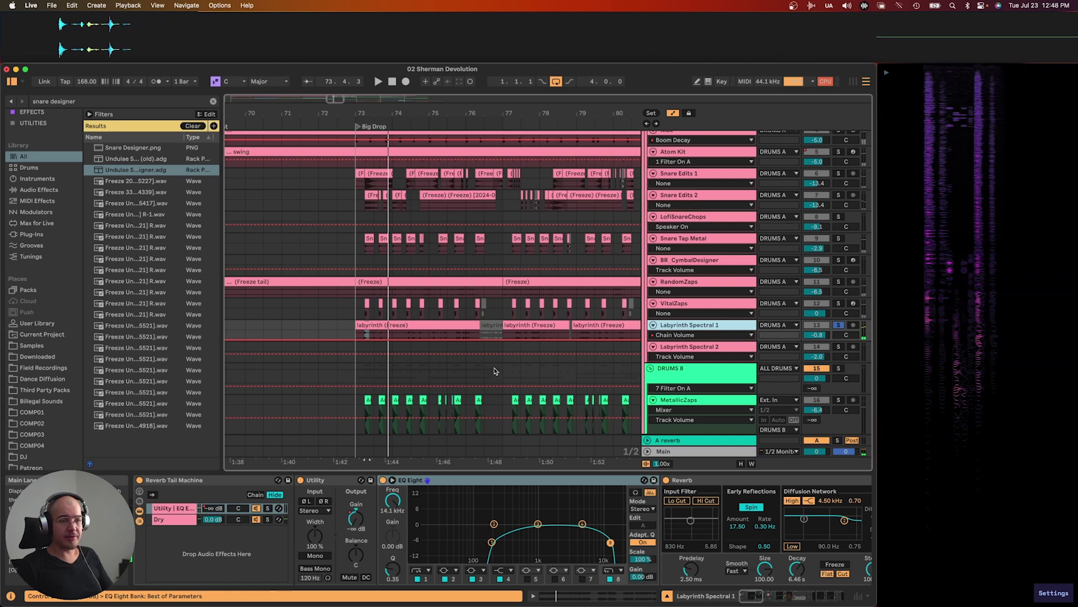
Solo the DRUMS B group and look over its tracks and clips between Big Drop and Breakdown
scroll(565, 323, "down", 3)
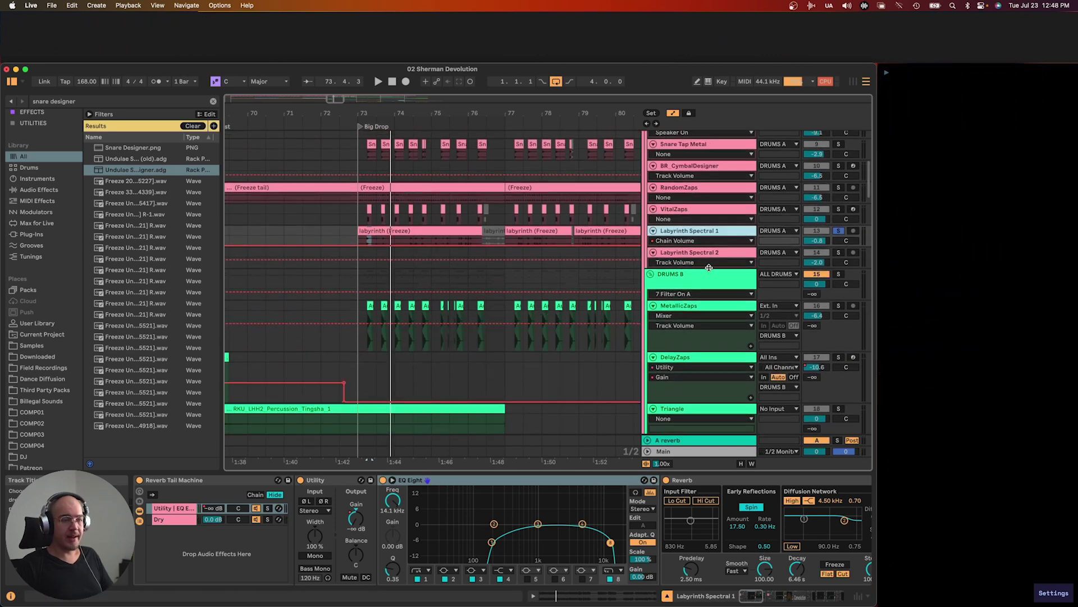
left_click(676, 281)
scroll(421, 293, "down", 3)
scroll(421, 292, "right", 4)
scroll(421, 293, "down", 5)
scroll(421, 293, "up", 2)
scroll(421, 292, "up", 2)
scroll(421, 293, "up", 2)
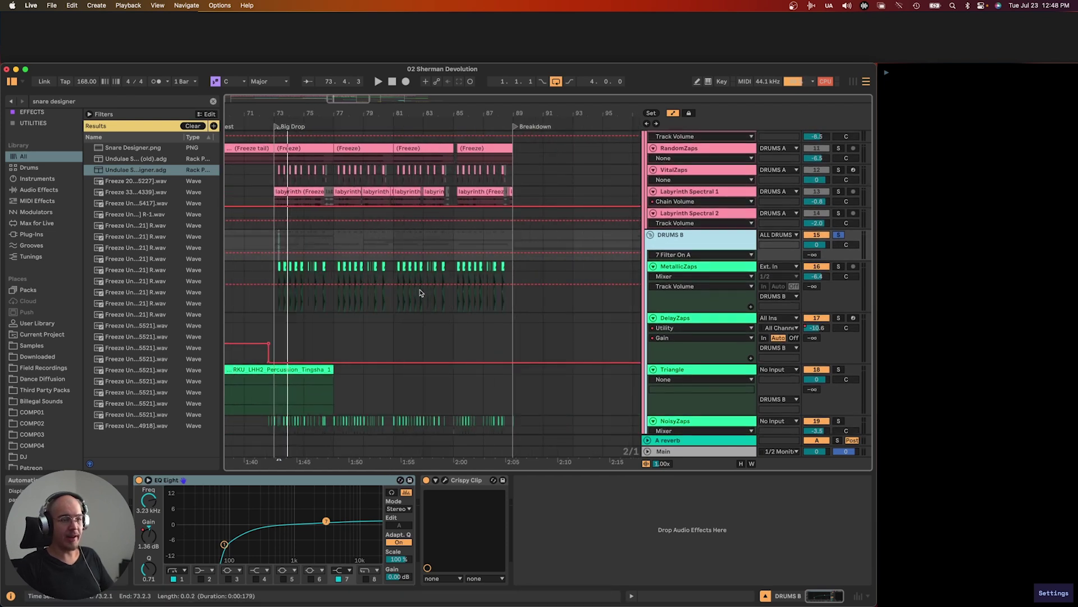
Check the DRUMS A group's device chain against that of DRUMS B, and play DRUMS B in solo from Big Drop
scroll(421, 293, "up", 10)
left_click(658, 210)
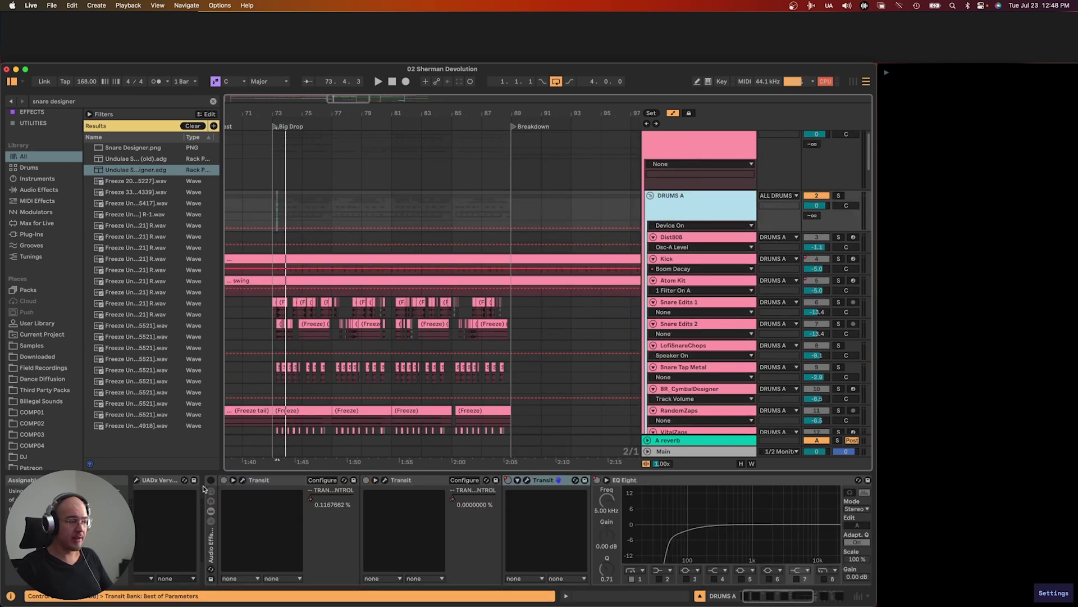
scroll(724, 176, "down", 12)
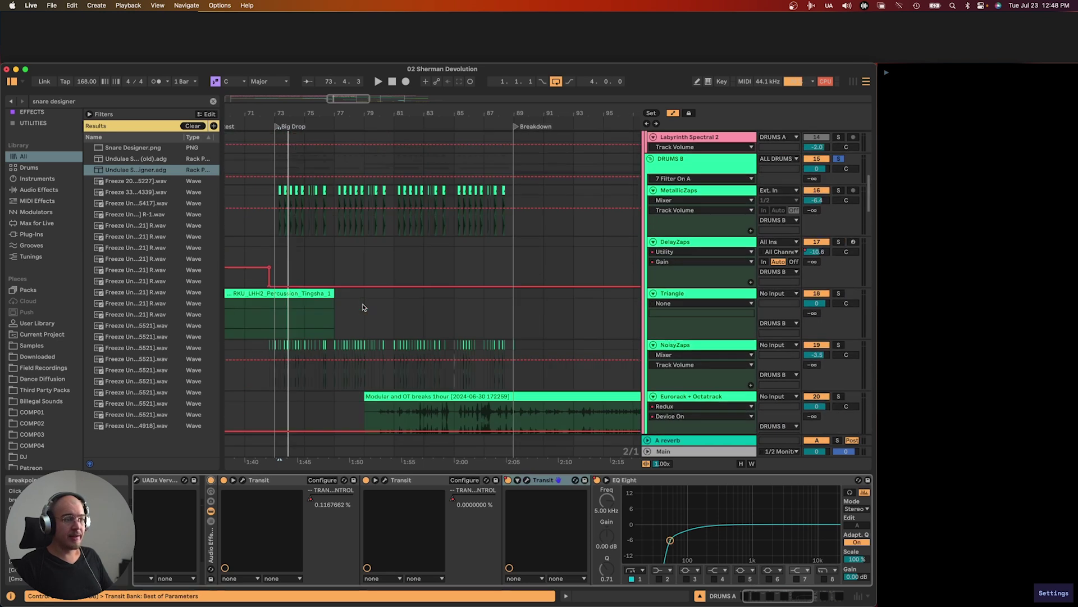
left_click(720, 193)
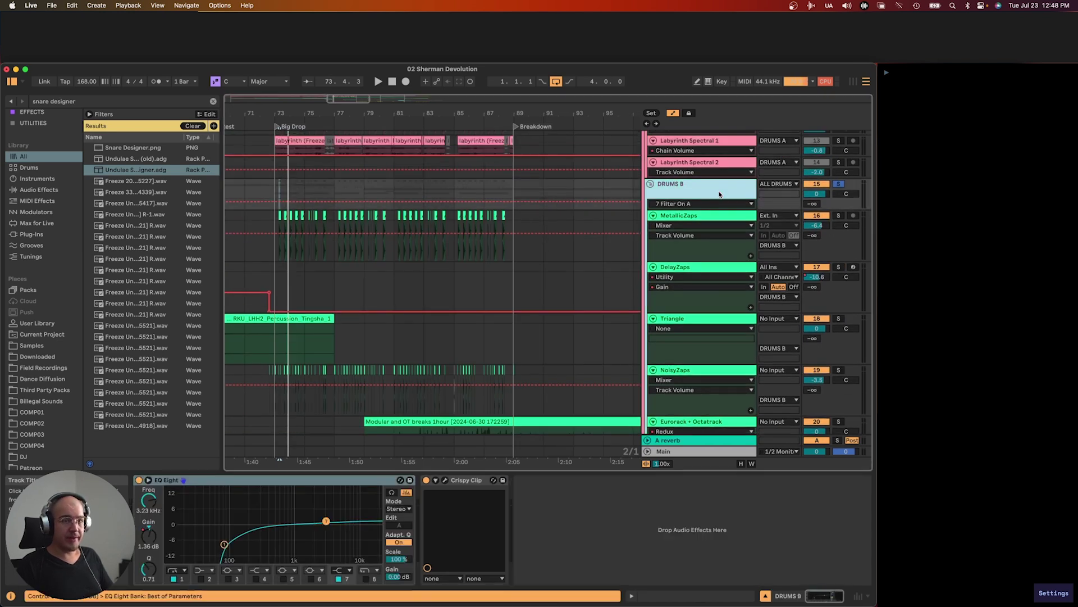
scroll(475, 247, "down", 3)
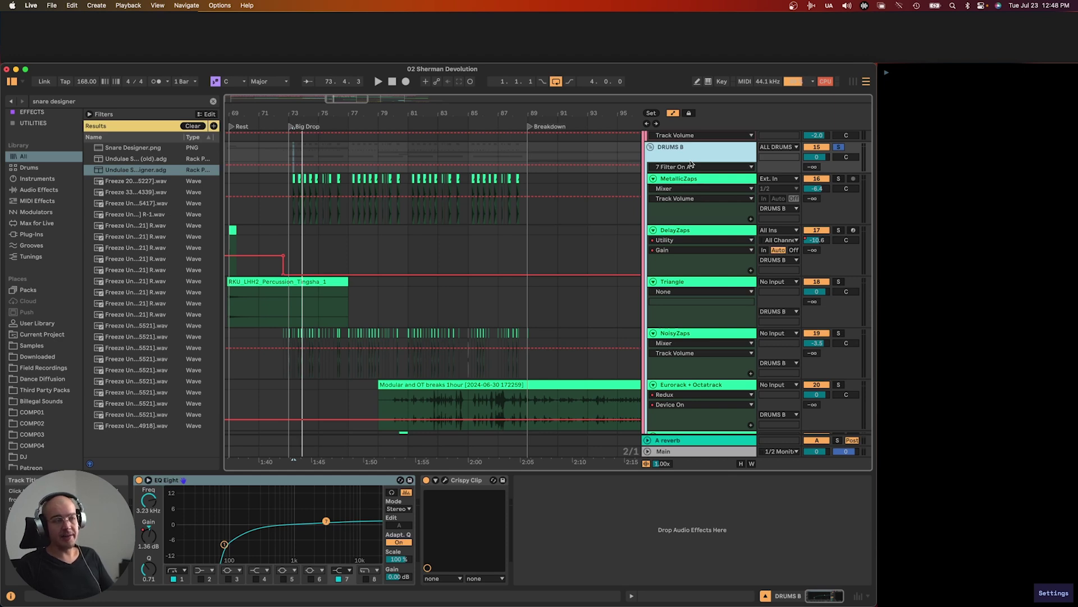
key("space")
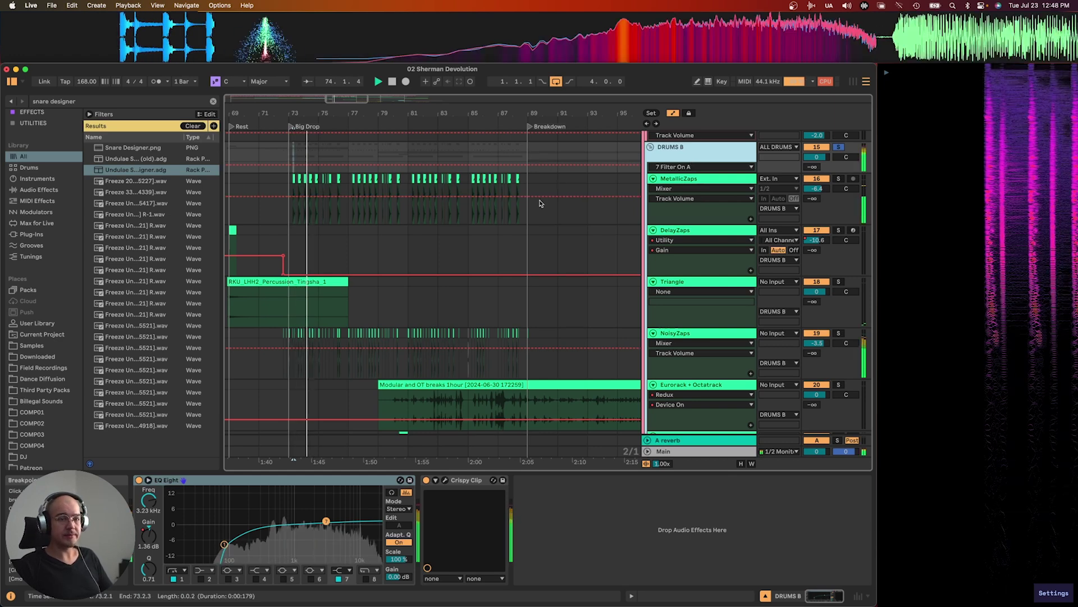
Audition the MetallicZaps and NoisyZaps tracks one after the other in solo from Big Drop
left_click(660, 211)
key("space")
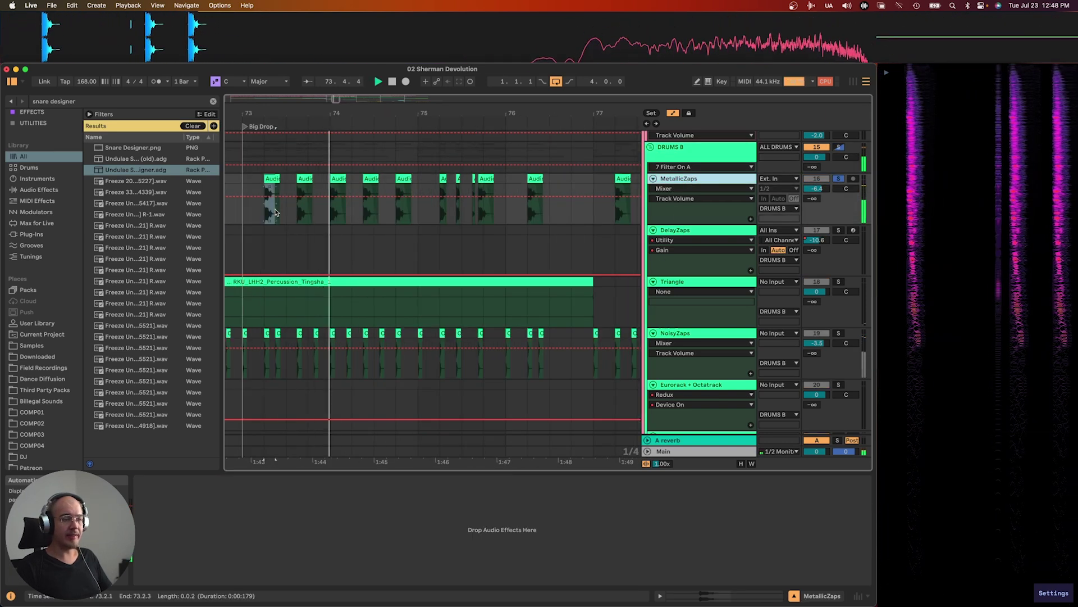
scroll(368, 226, "down", 3)
scroll(375, 224, "right", 2)
key("space")
left_click(681, 256)
key("space")
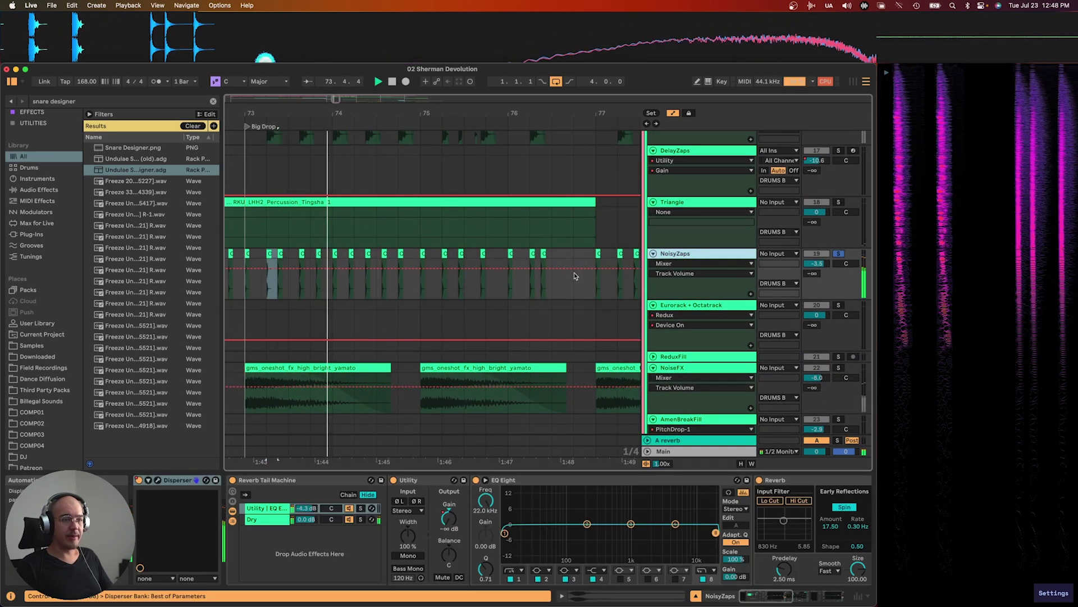
Play the NoiseFX track in solo and open its first gms_oneshot_fx_high_bright_yamato clip for viewing
left_click(298, 375)
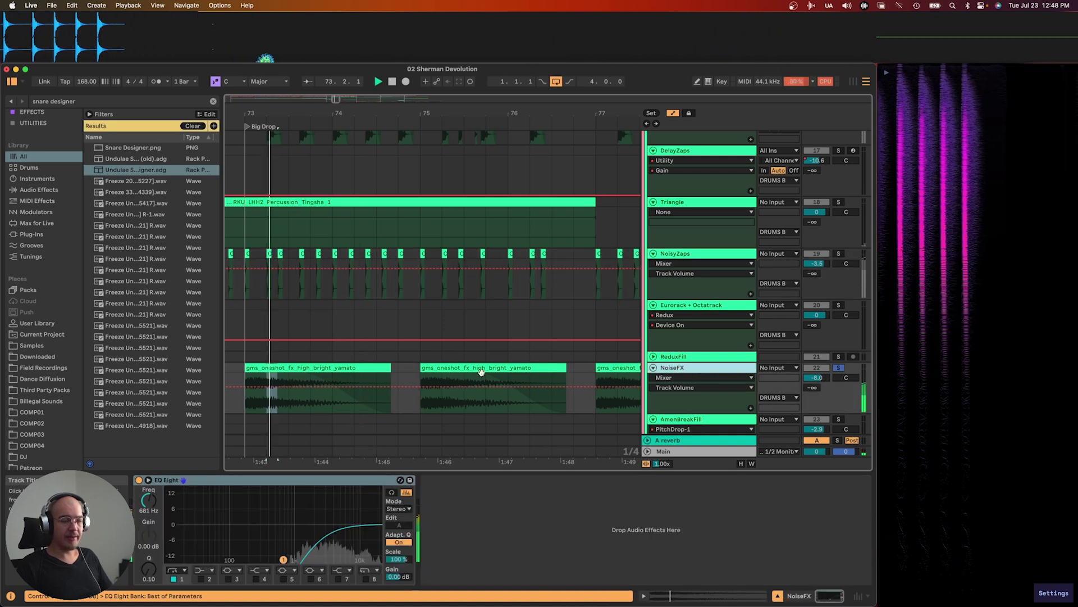
key("space")
left_click(315, 369)
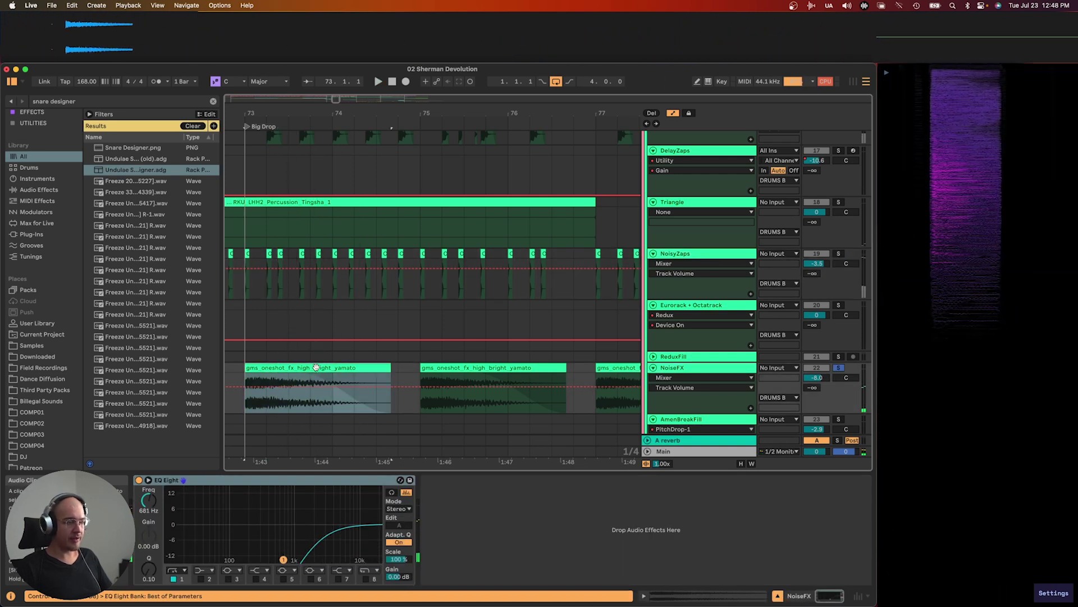
double_click(315, 370)
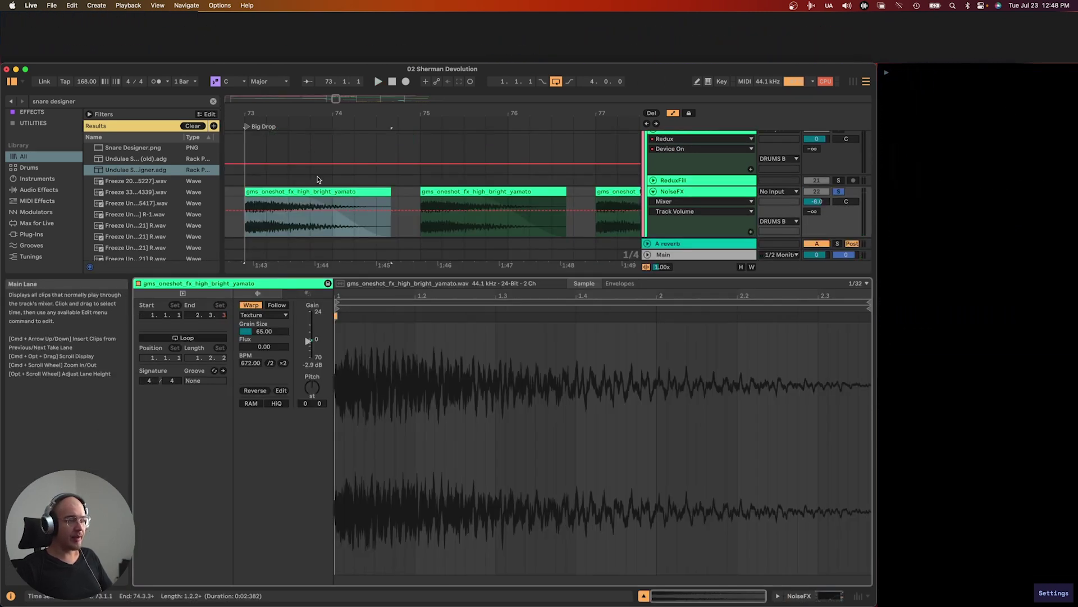
Try the NoiseFX clip with Warp switched off and undo the change
left_click(245, 306)
key("space")
key("space")
key("super+z")
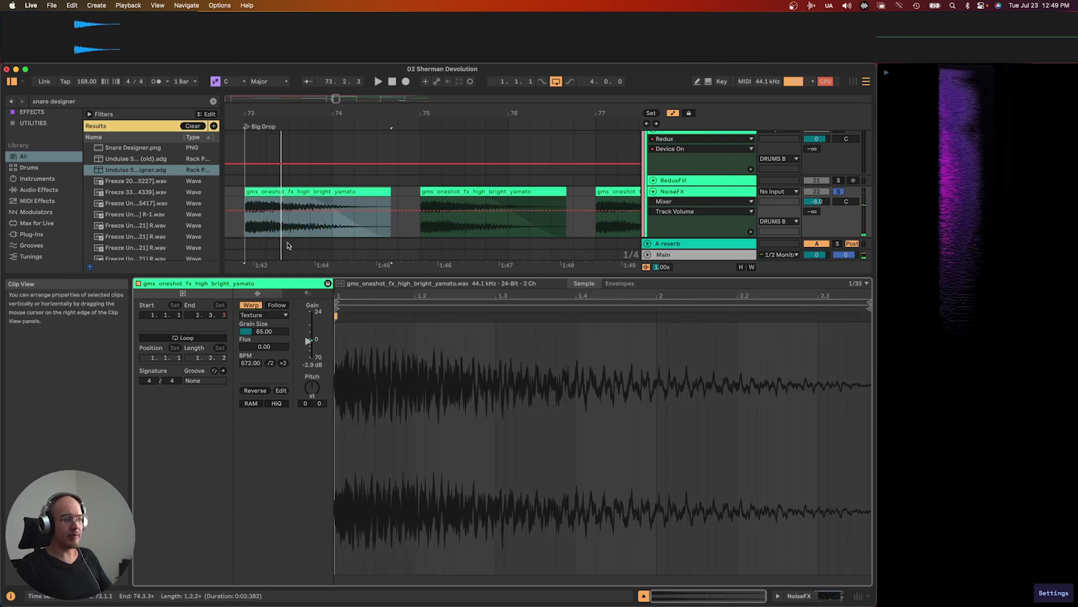
Play the warped NoiseFX clip from Big Drop and hide its clip view
key("space")
scroll(310, 209, "down", 5)
scroll(309, 208, "down", 2)
key("space")
scroll(310, 210, "down", 12)
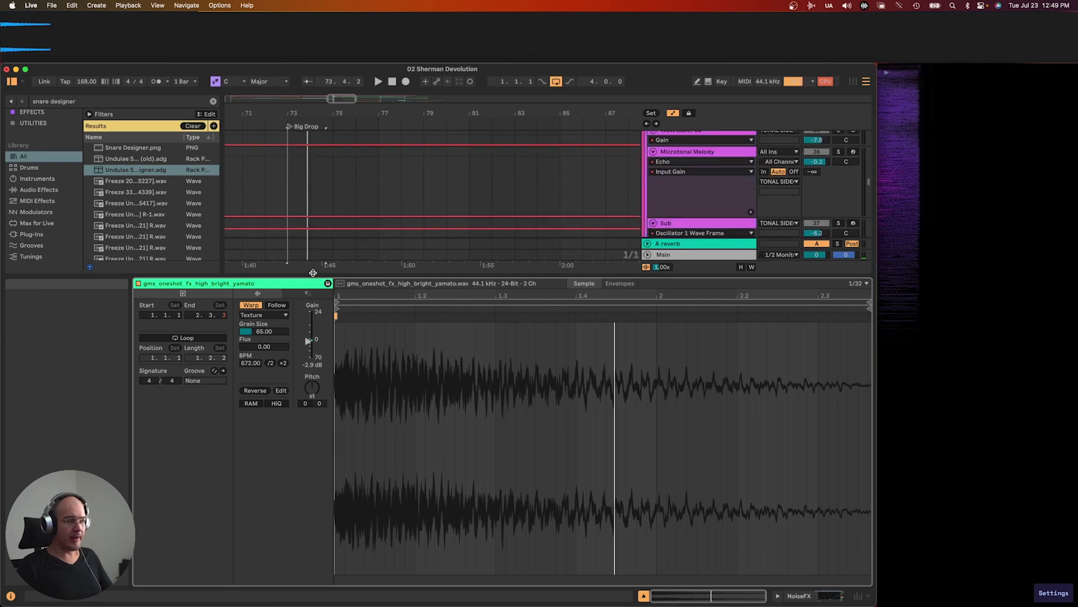
left_click(644, 596)
Find the RISERS, FX group further down the arrangement and solo it
scroll(445, 301, "down", 15)
scroll(445, 301, "up", 20)
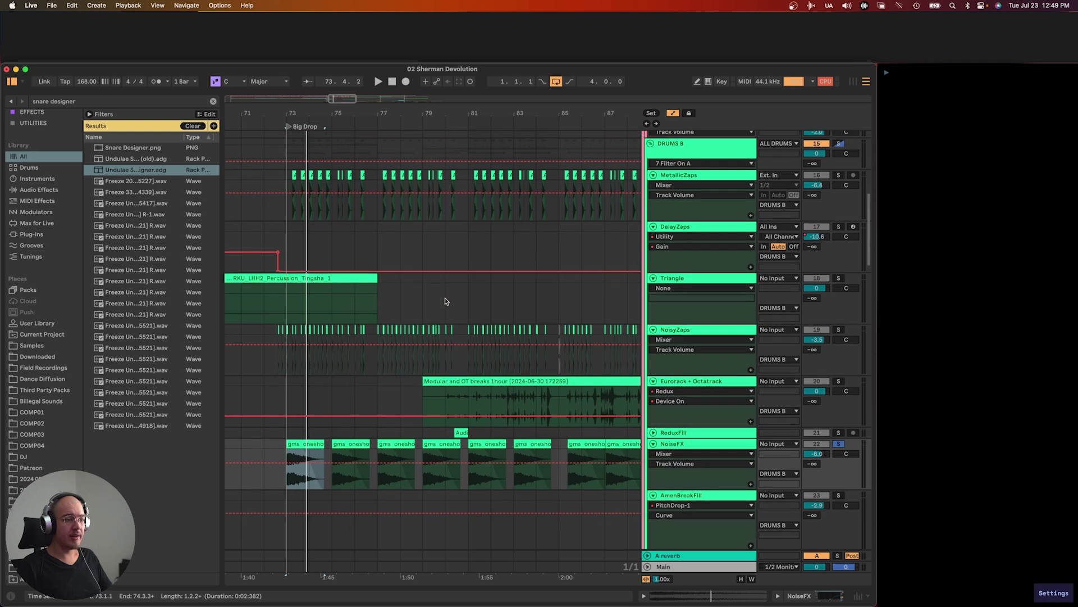
scroll(446, 301, "down", 6)
scroll(445, 301, "right", 6)
scroll(453, 264, "down", 12)
scroll(453, 264, "up", 5)
left_click(700, 337)
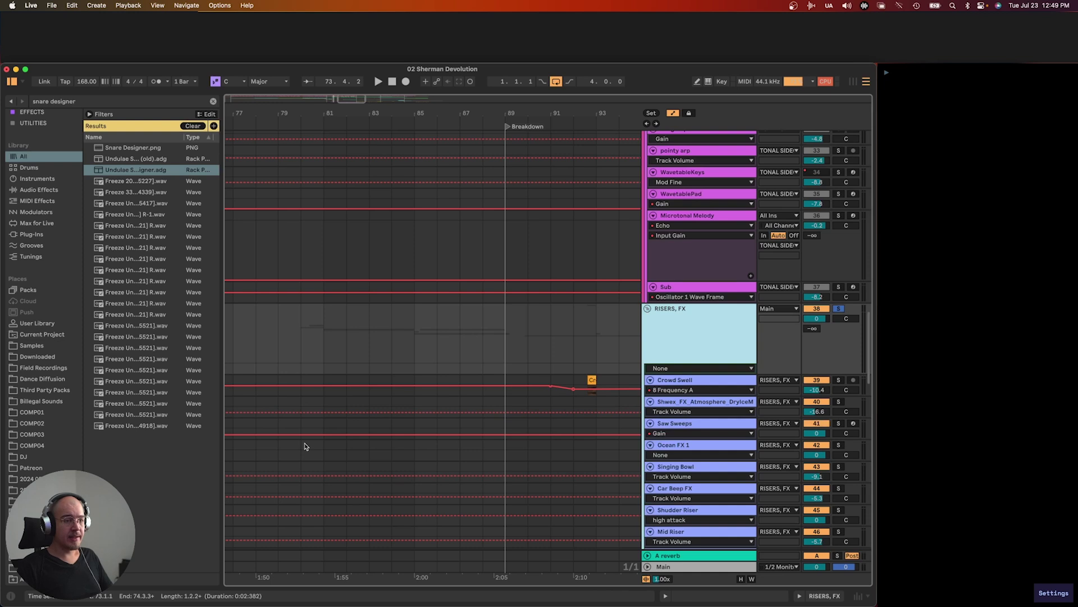
Audition the ReverseRiser and Yoy Riser clips leading into bar 81, each in solo
scroll(320, 402, "down", 8)
scroll(338, 364, "up", 3)
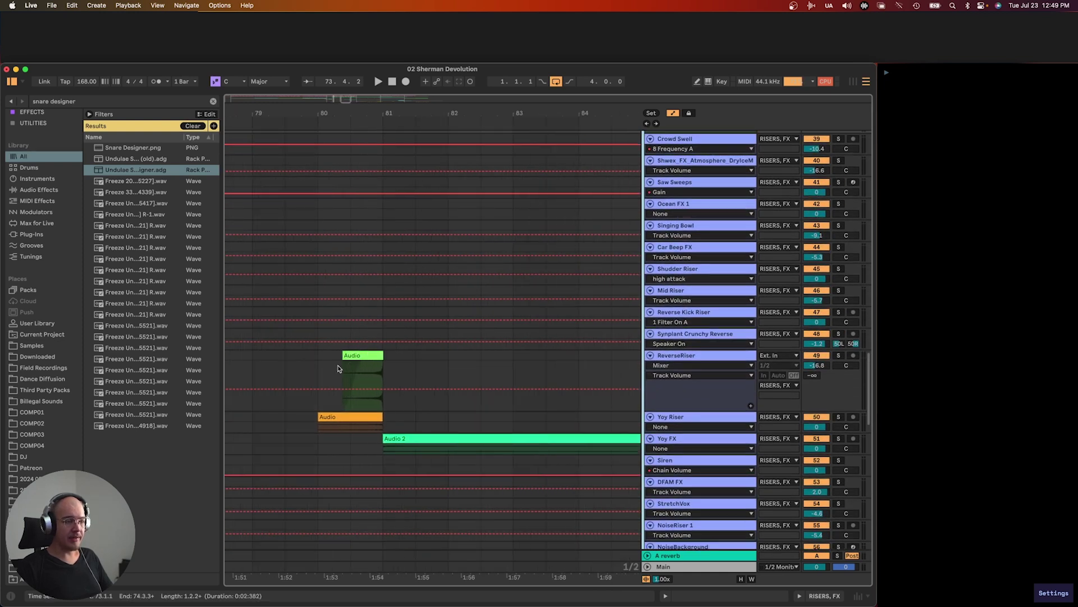
left_click(324, 366)
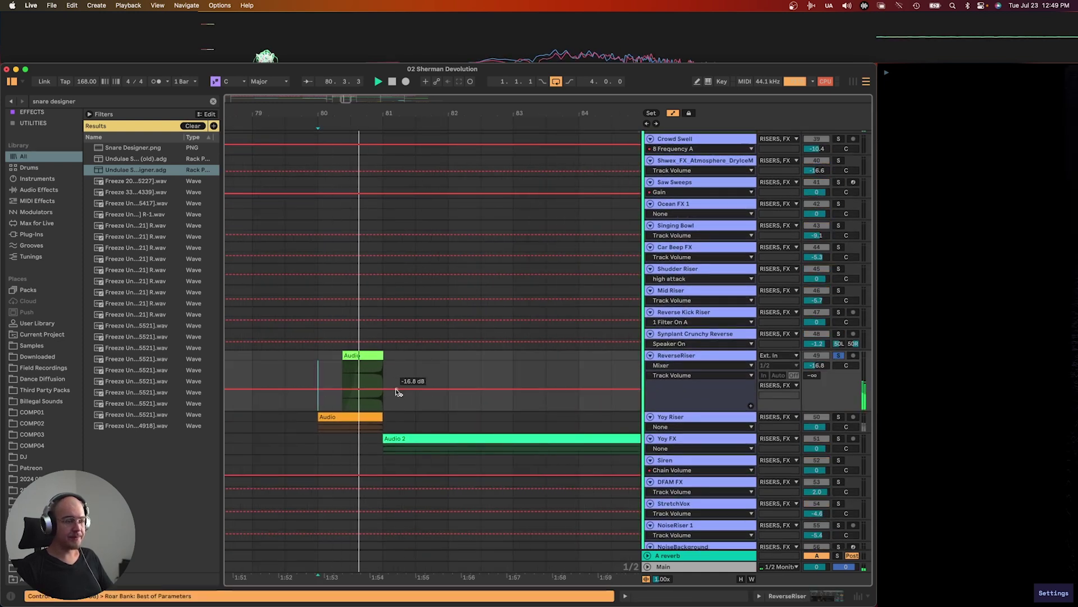
scroll(371, 390, "up", 2)
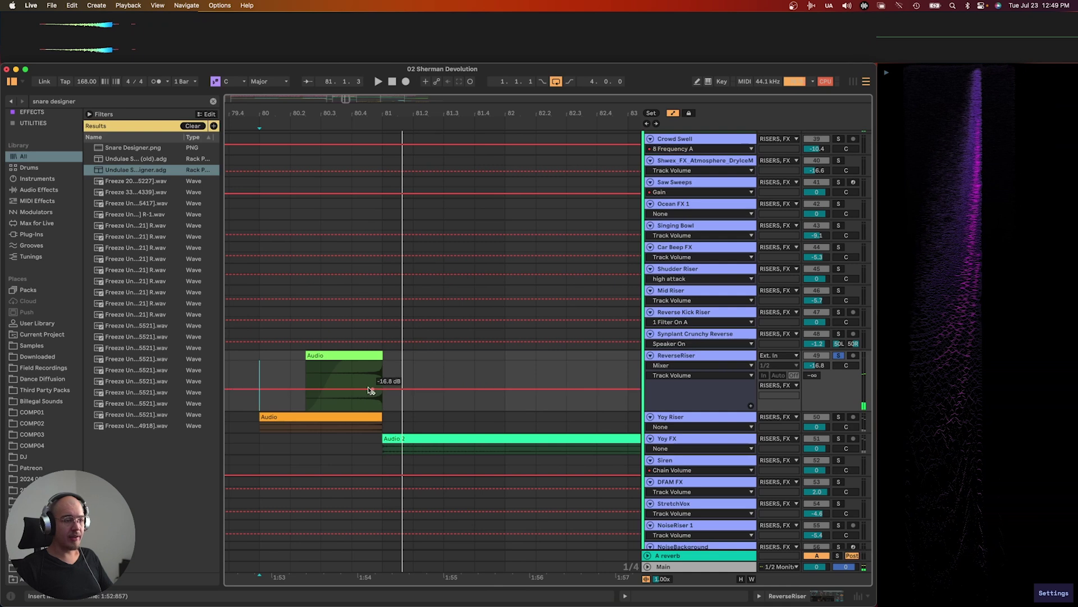
key("space")
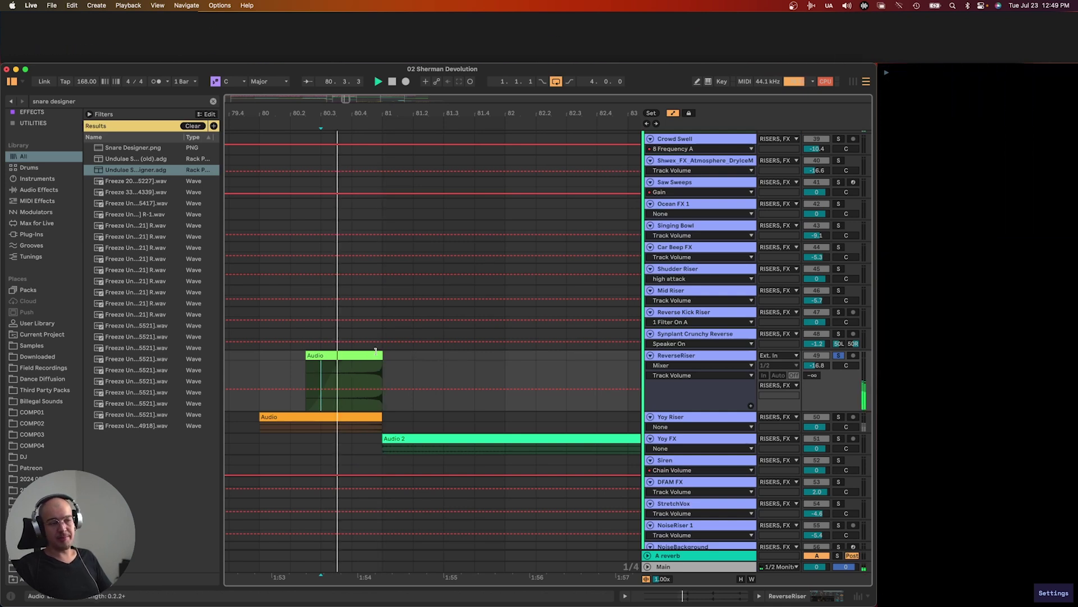
left_click(330, 416)
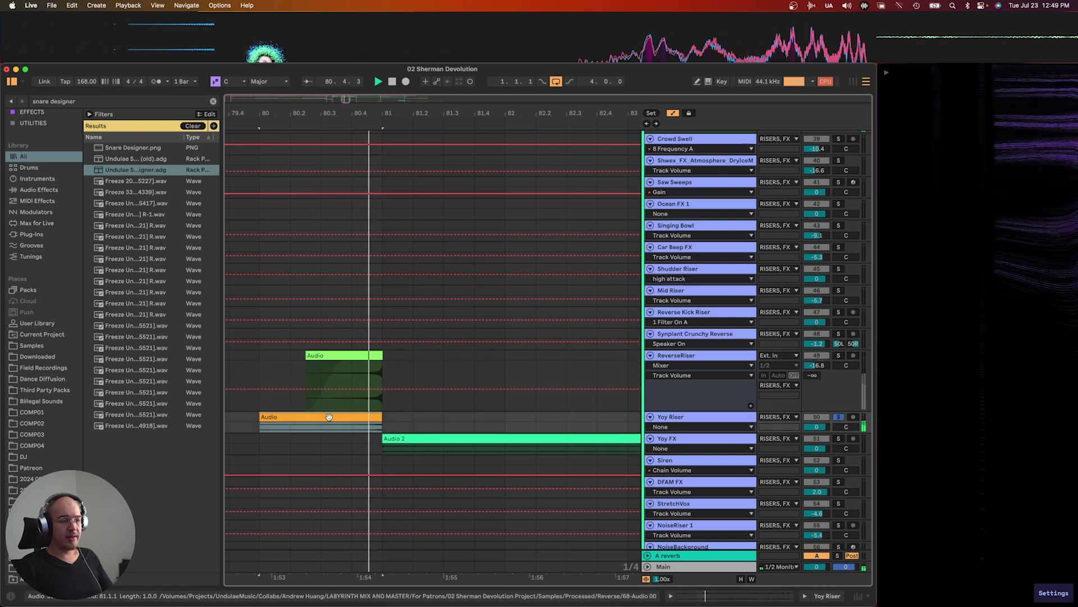
Audition the Yoy FX track in solo, playing its clips at bars 81 and 85
left_click(431, 438)
key("s")
key("space")
key("space")
scroll(430, 439, "down", 5)
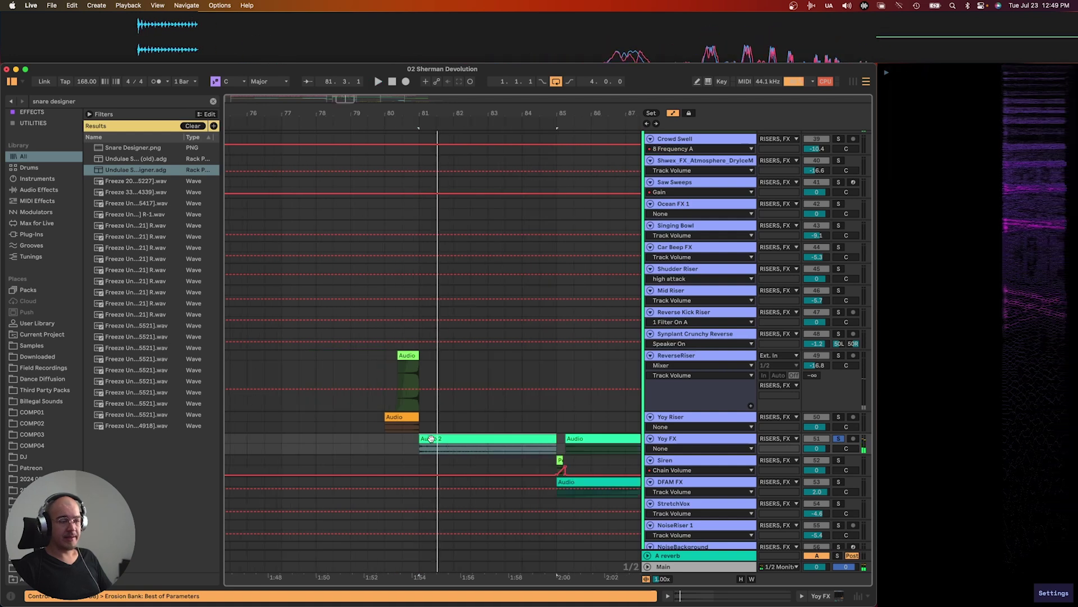
scroll(431, 438, "right", 4)
left_click(537, 430)
key("space")
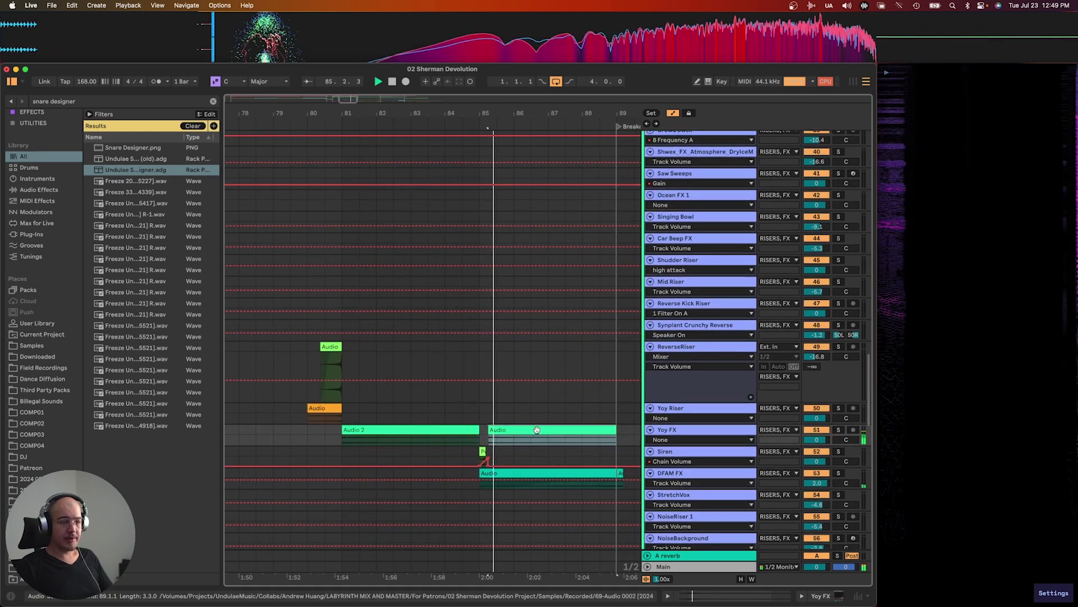
key("space")
key("s")
key("space")
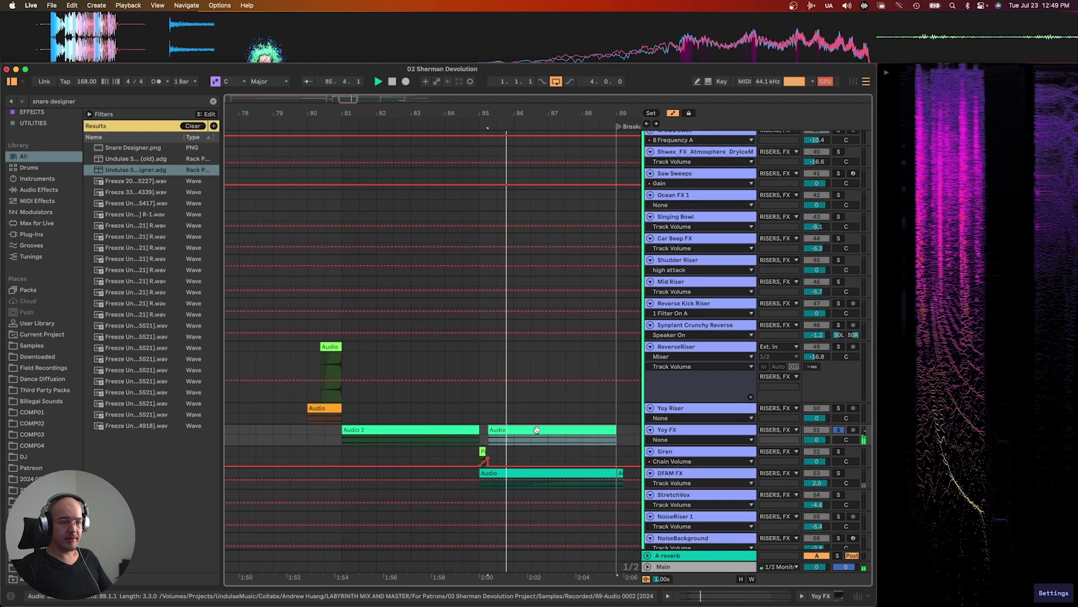
Audition the short Siren clip at bar 85 in solo
left_click(482, 451)
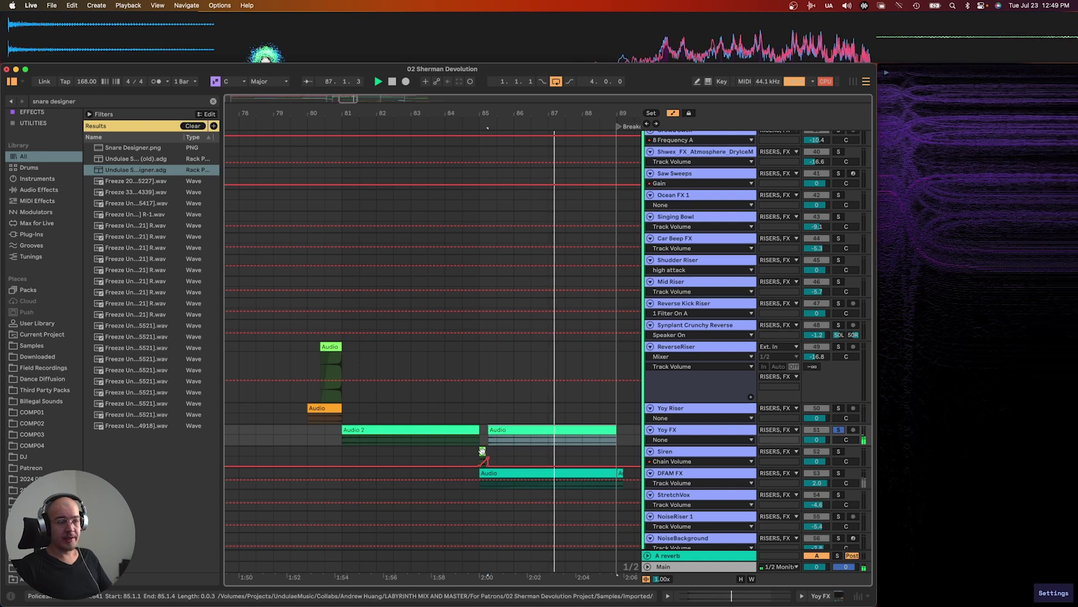
key("space")
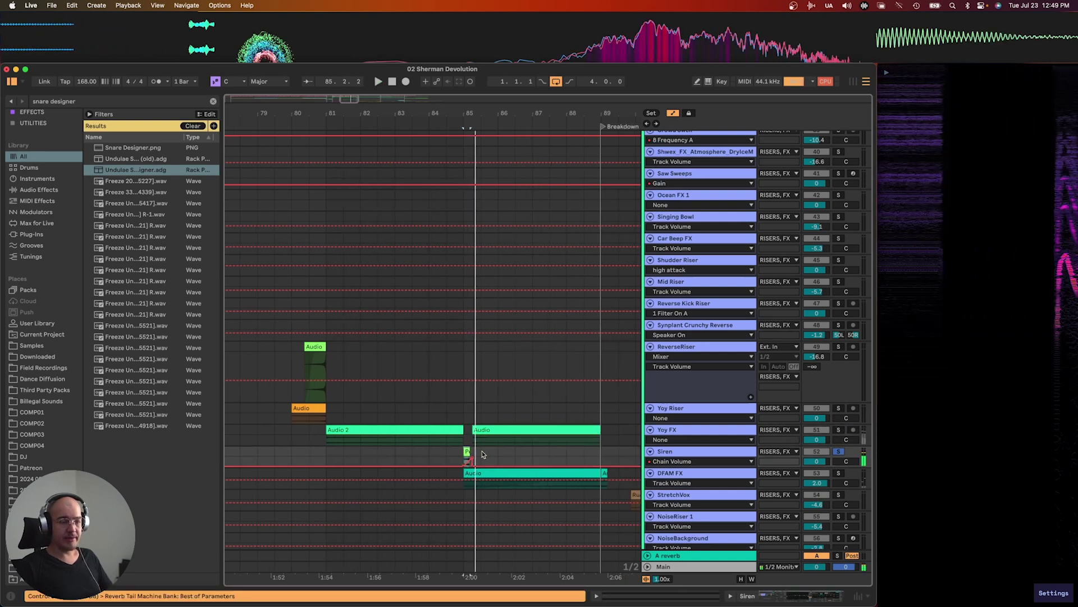
key("space")
Audition the DFAM FX track in solo, playing its long clip from bar 85 and the short one at Breakdown
left_click(568, 472)
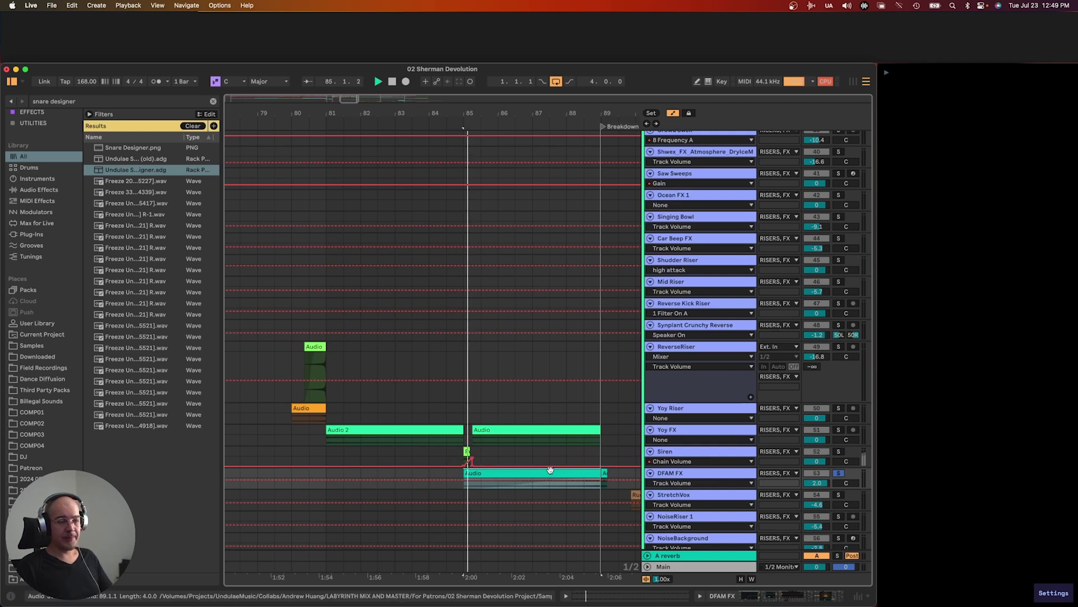
scroll(547, 486, "up", 1)
scroll(547, 487, "right", 2)
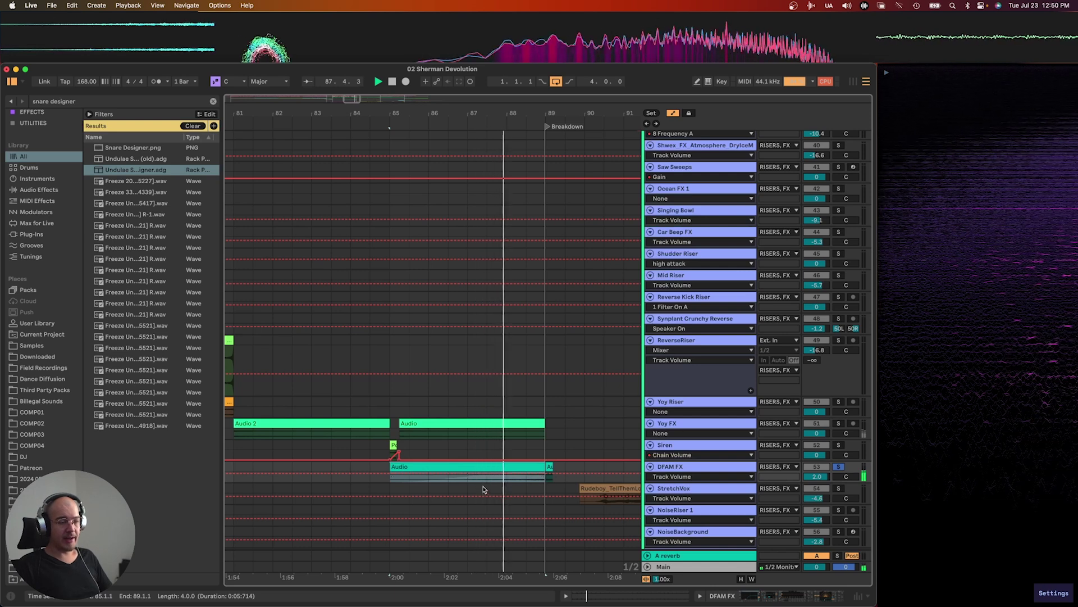
key("space")
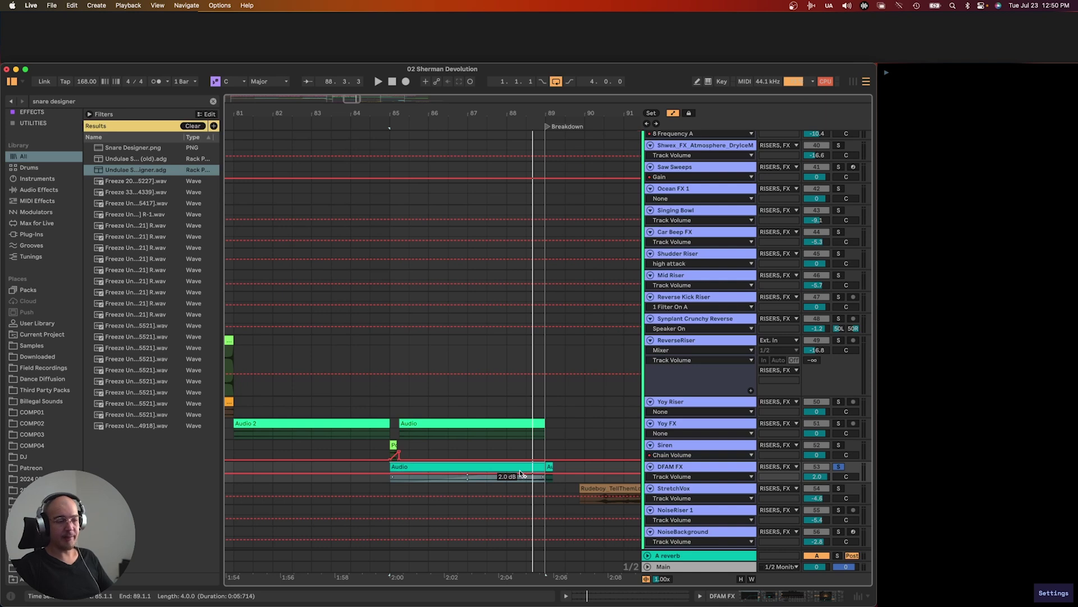
left_click(549, 466)
scroll(549, 469, "right", 2)
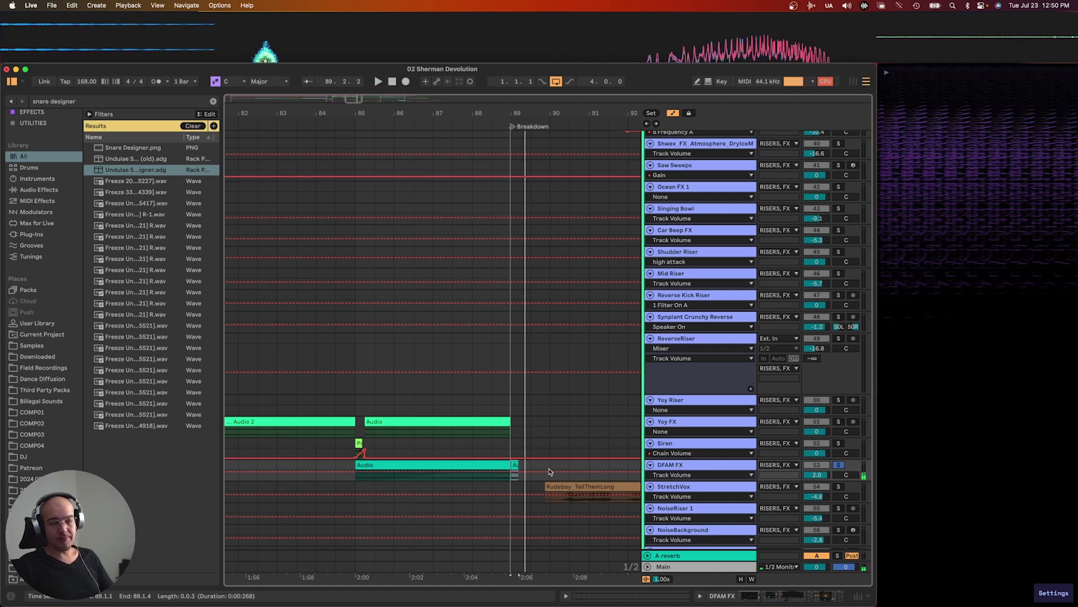
Audition the StretchVox track in solo, playing its Rudeboy_TellThemLong clip after Breakdown
scroll(548, 467, "right", 5)
scroll(528, 459, "down", 6)
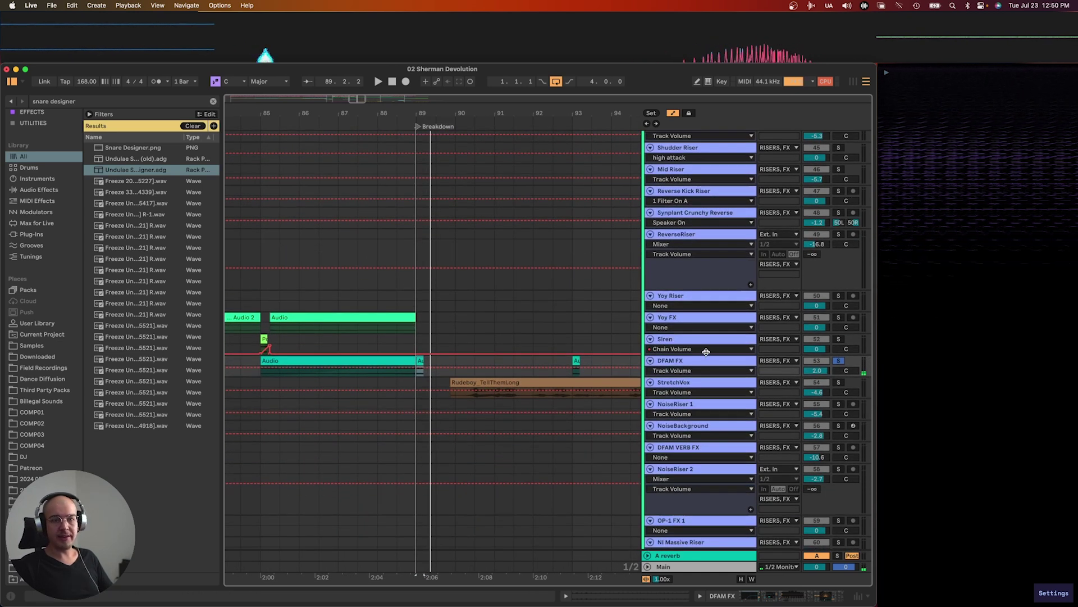
left_click(697, 384)
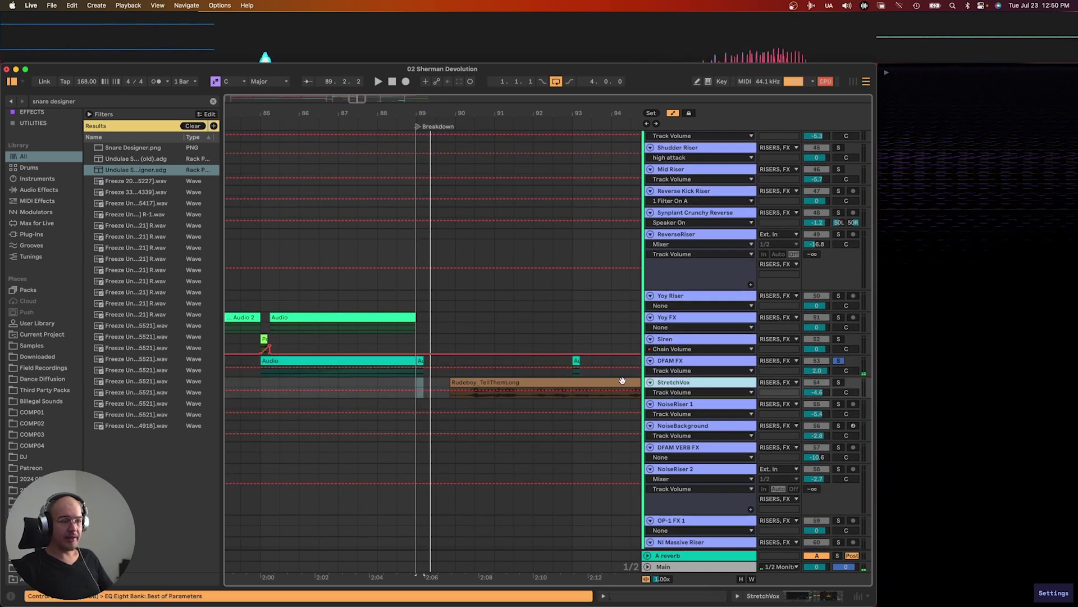
scroll(614, 381, "right", 5)
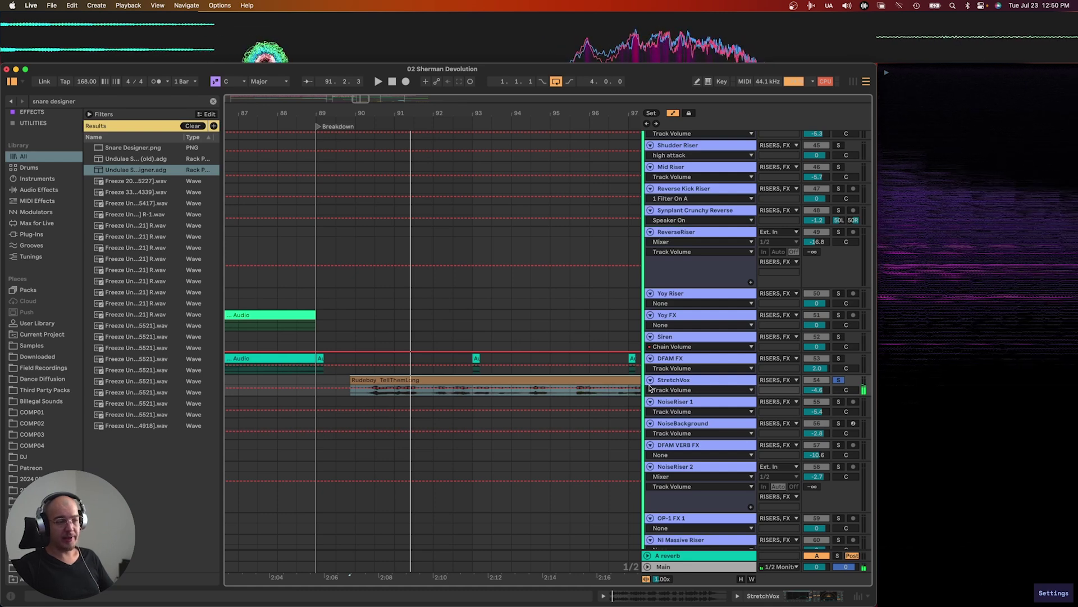
Show the device chain of the StretchVox track
double_click(675, 383)
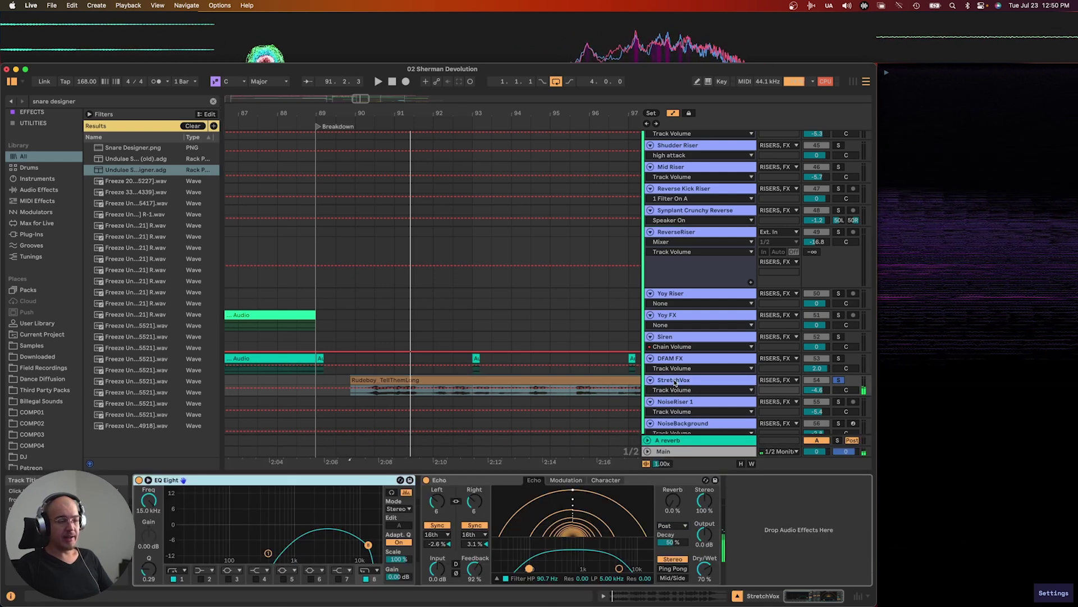
Audition the DRUM TEXTURE clip on the impact track in solo, starting at Breakdown
scroll(420, 276, "down", 15)
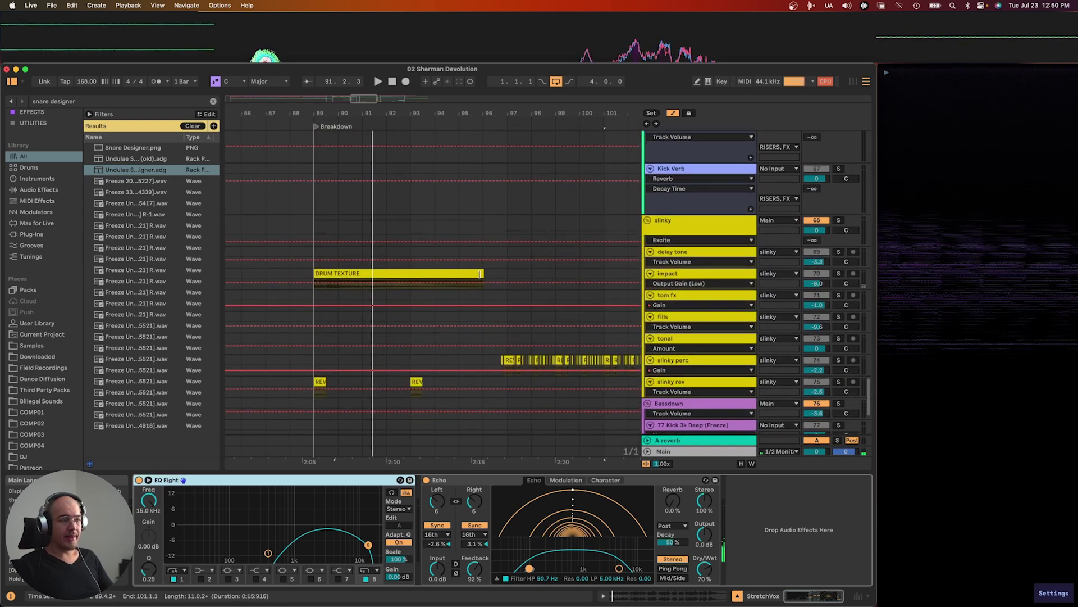
left_click(437, 277)
scroll(441, 278, "down", 1)
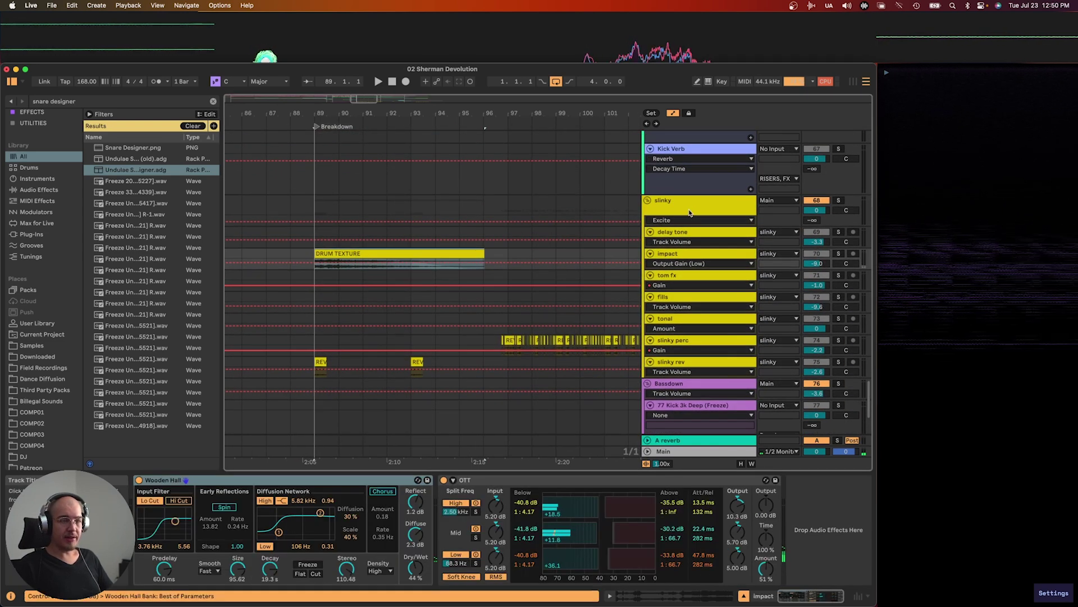
left_click(651, 219)
left_click(375, 255)
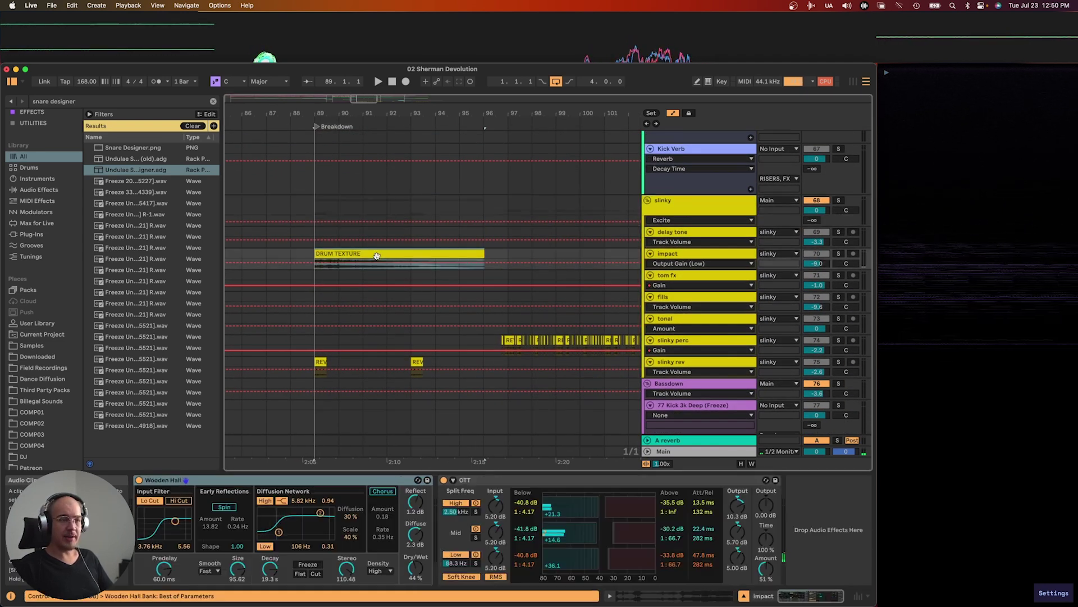
scroll(377, 256, "up", 3)
scroll(376, 256, "down", 4)
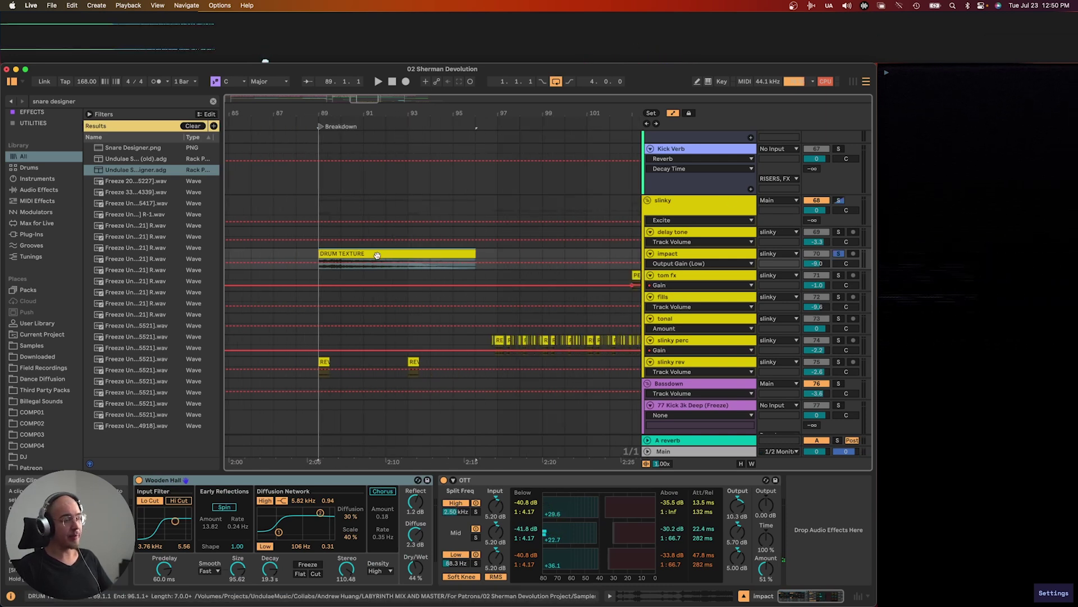
key("space")
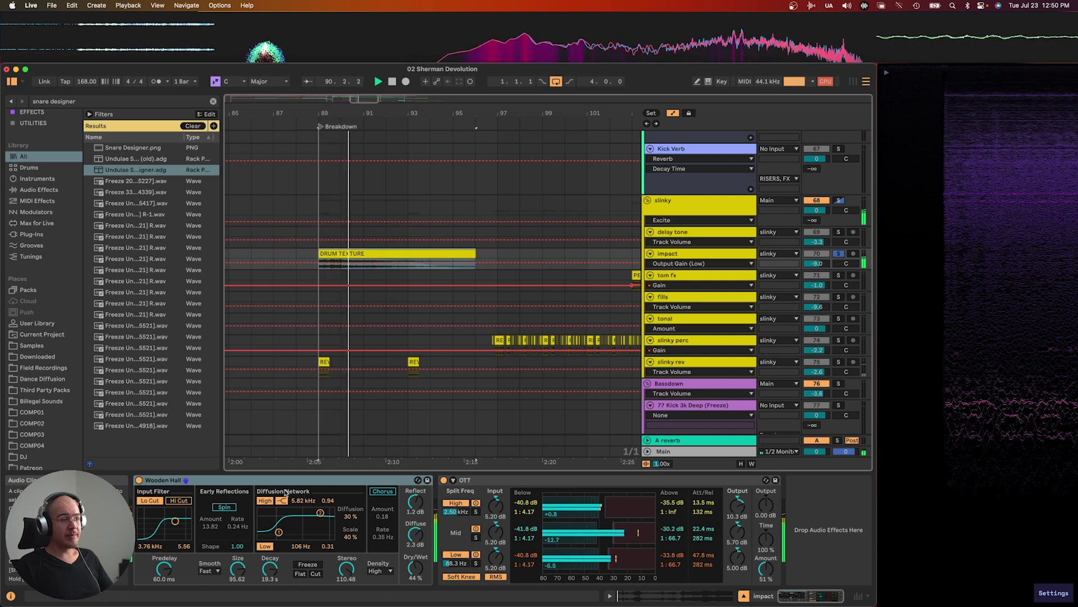
key("space")
Audition the slinky rev track in solo, playing its short reverse clips at bars 89 and 93
left_click(324, 363)
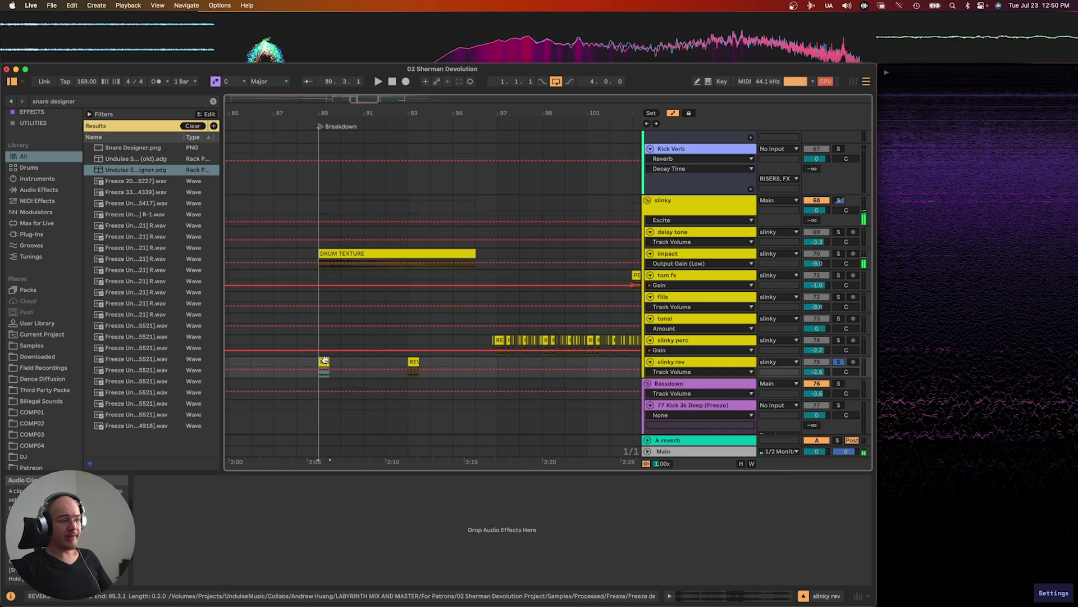
key("s")
key("space")
key("space")
left_click(415, 360)
key("space")
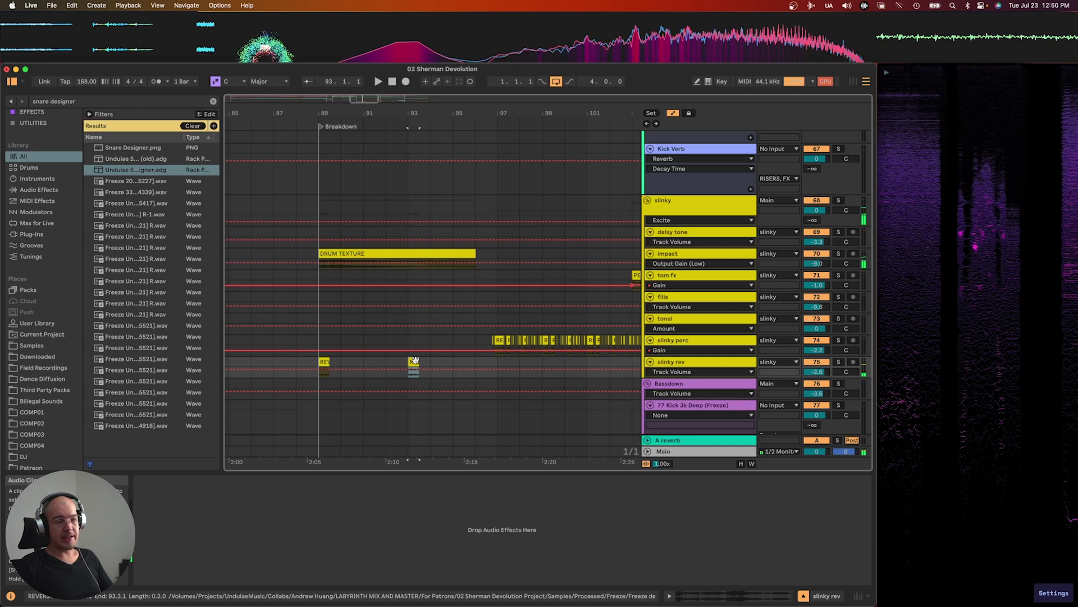
key("space")
Audition the chopped slinky perc clips in solo, starting just before bar 97
left_click(488, 345)
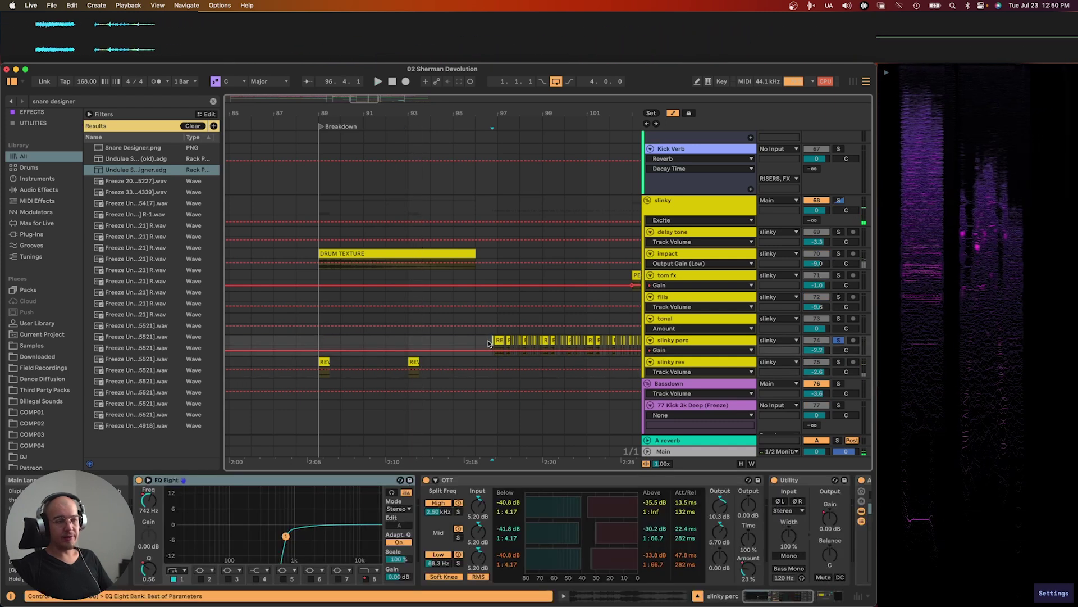
key("s")
key("space")
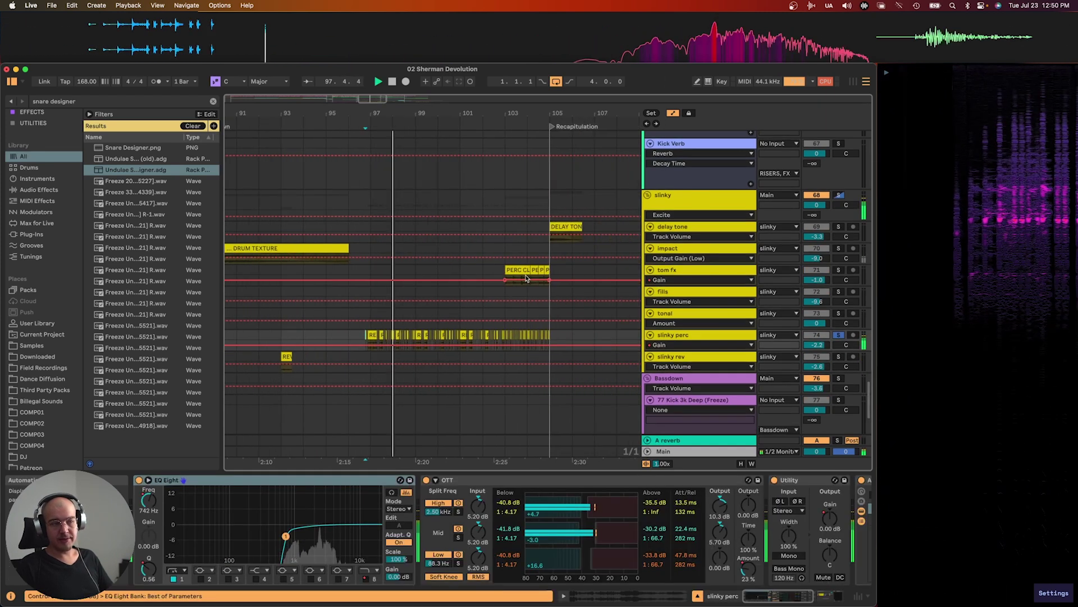
key("space")
Audition the tom fx track in solo, playing its PERC clips leading into Recapitulation
left_click(520, 270)
key("s")
key("space")
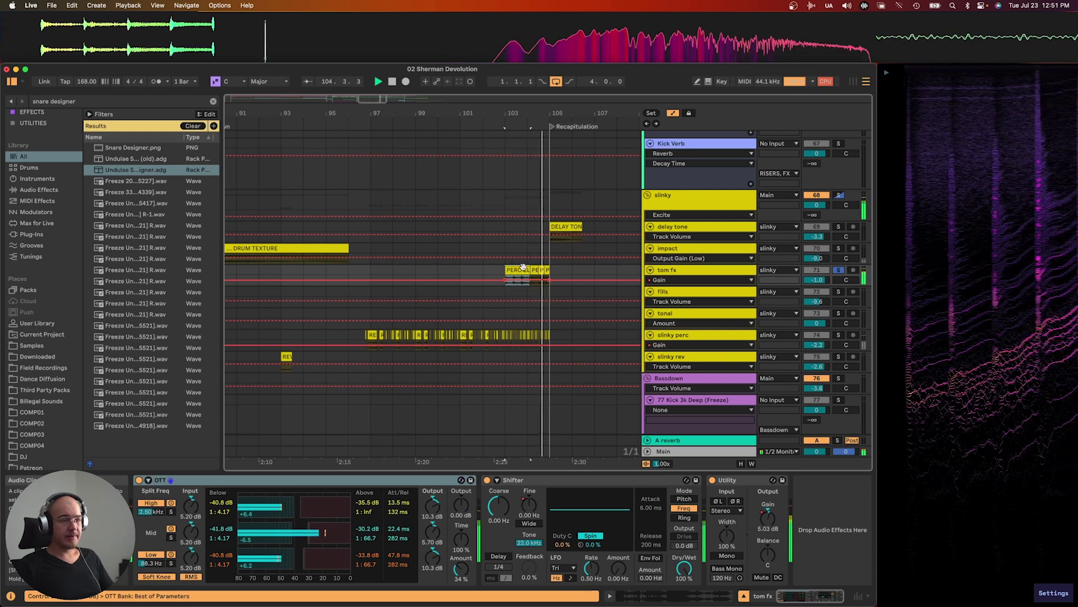
key("space")
Audition the first Dist808 clip at Recapitulation in solo within the DRUMS A group
scroll(523, 270, "up", 4)
scroll(524, 270, "down", 3)
scroll(524, 270, "right", 4)
scroll(474, 284, "up", 10)
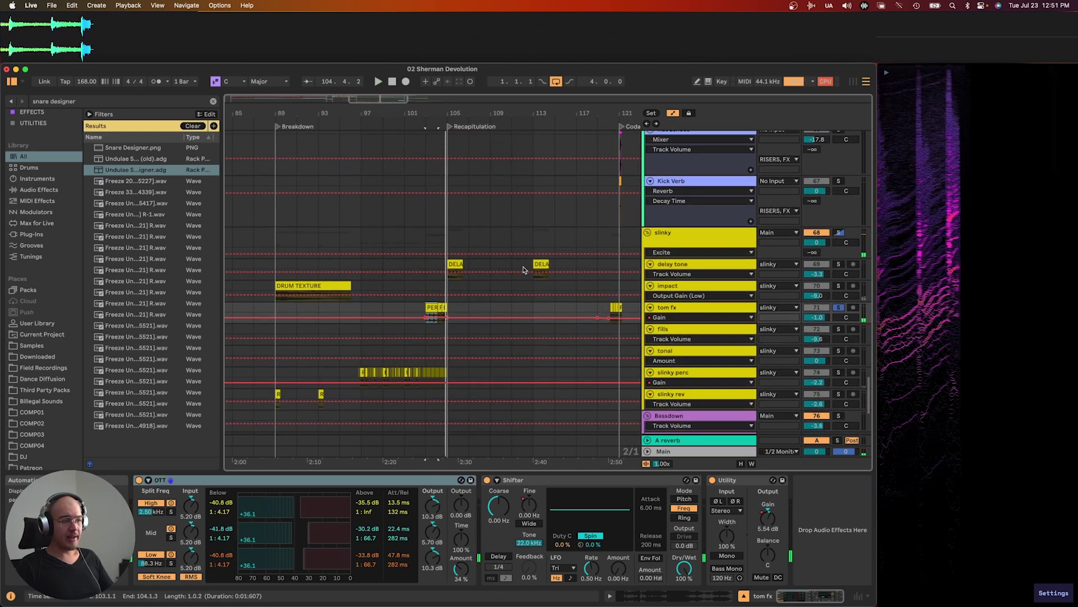
scroll(473, 286, "up", 20)
scroll(473, 285, "right", 2)
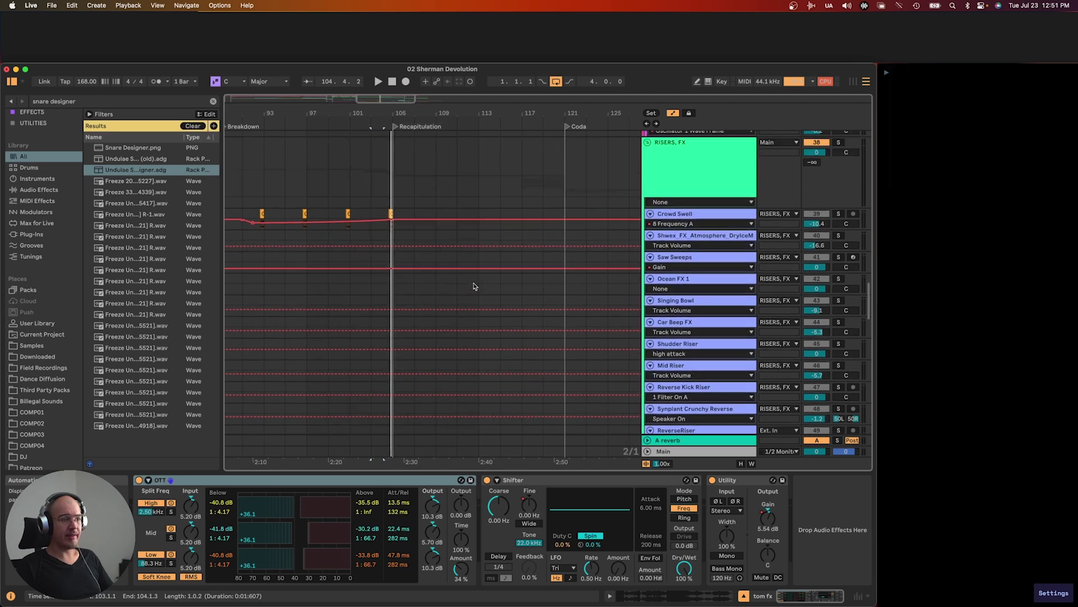
scroll(473, 285, "down", 1)
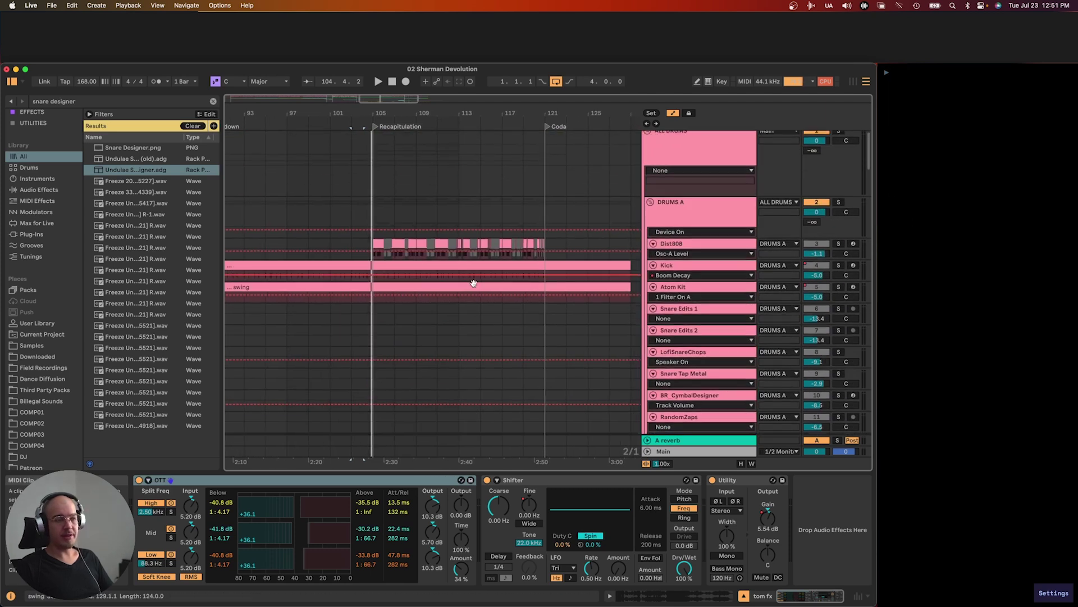
left_click(380, 240)
scroll(387, 251, "up", 3)
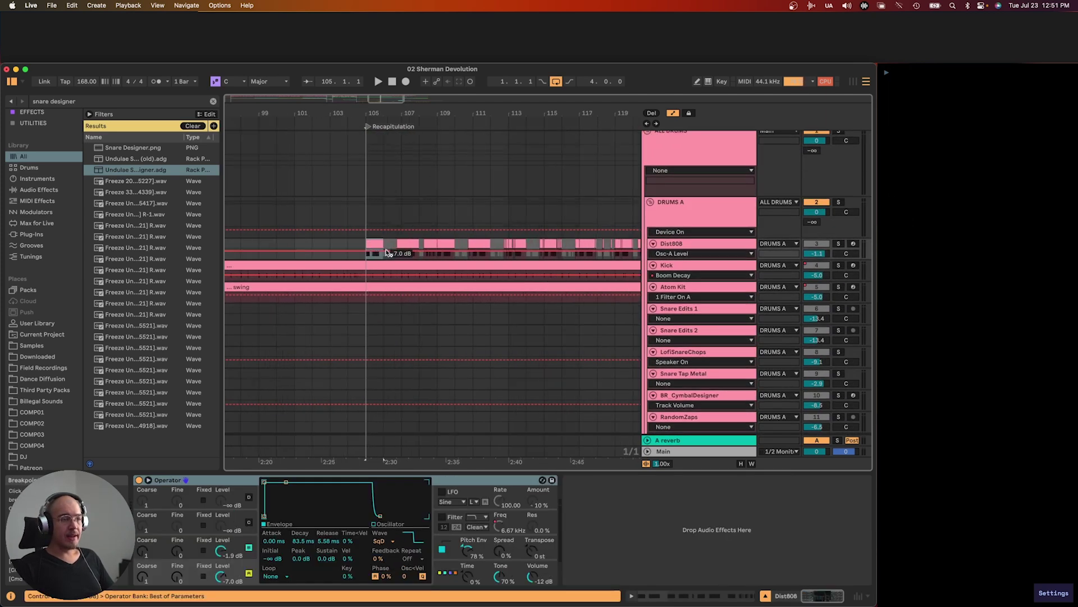
scroll(387, 251, "down", 5)
scroll(387, 251, "right", 2)
scroll(387, 251, "up", 1)
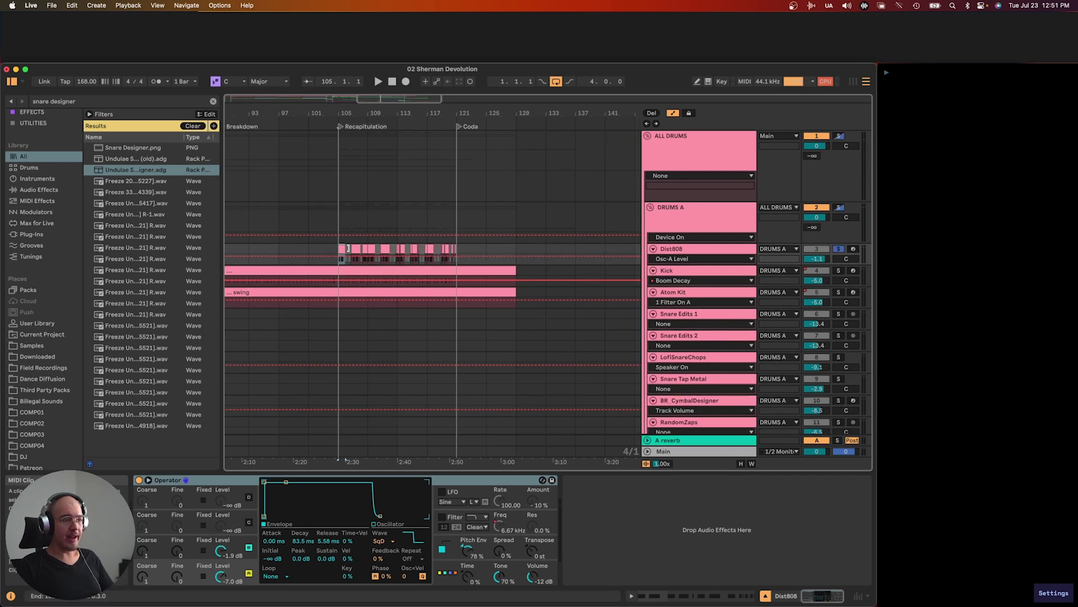
scroll(349, 248, "up", 5)
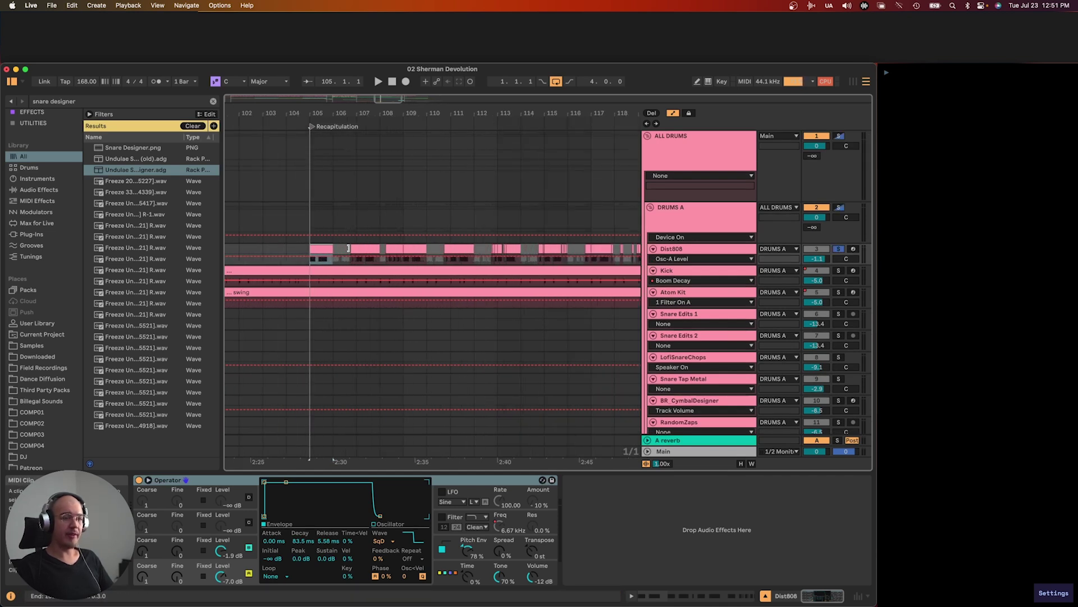
key("space")
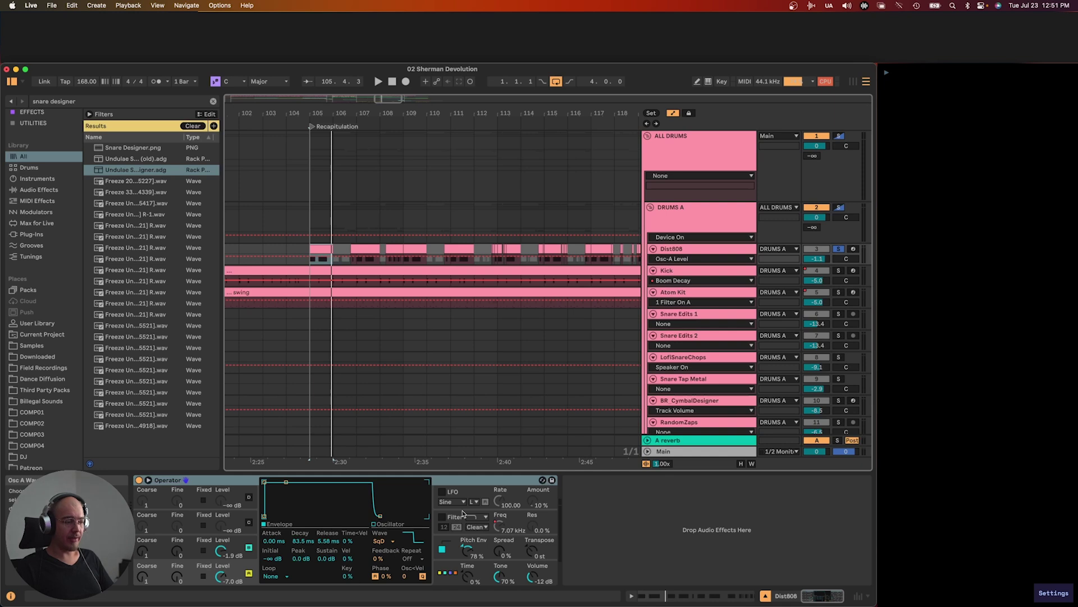
key("space")
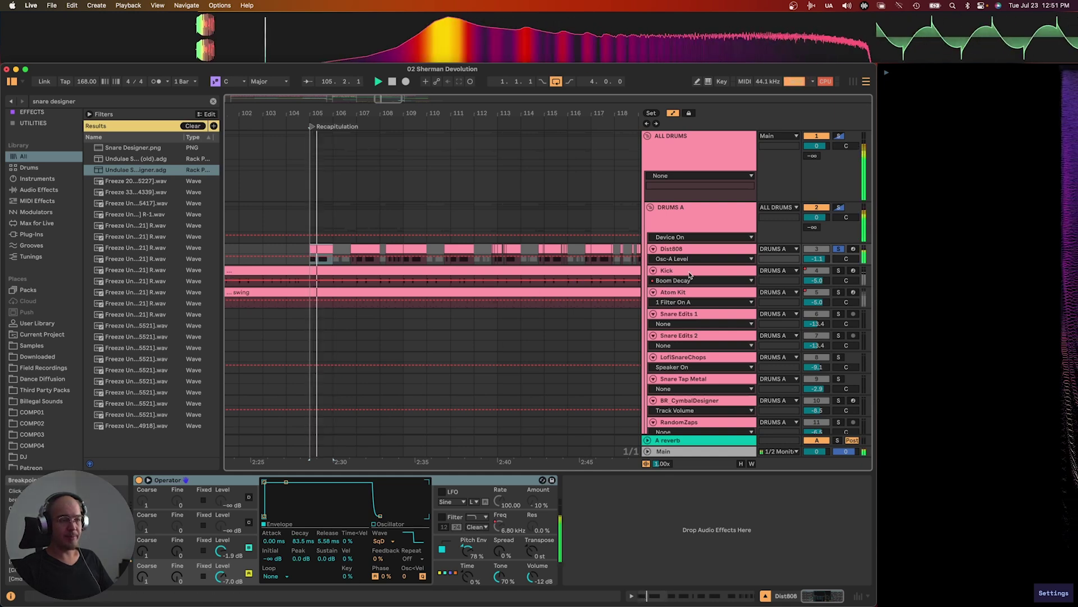
Show the Kick track's devices, and select the Labyrinth Spectral 1 and Labyrinth Spectral 2 tracks
left_click(680, 273)
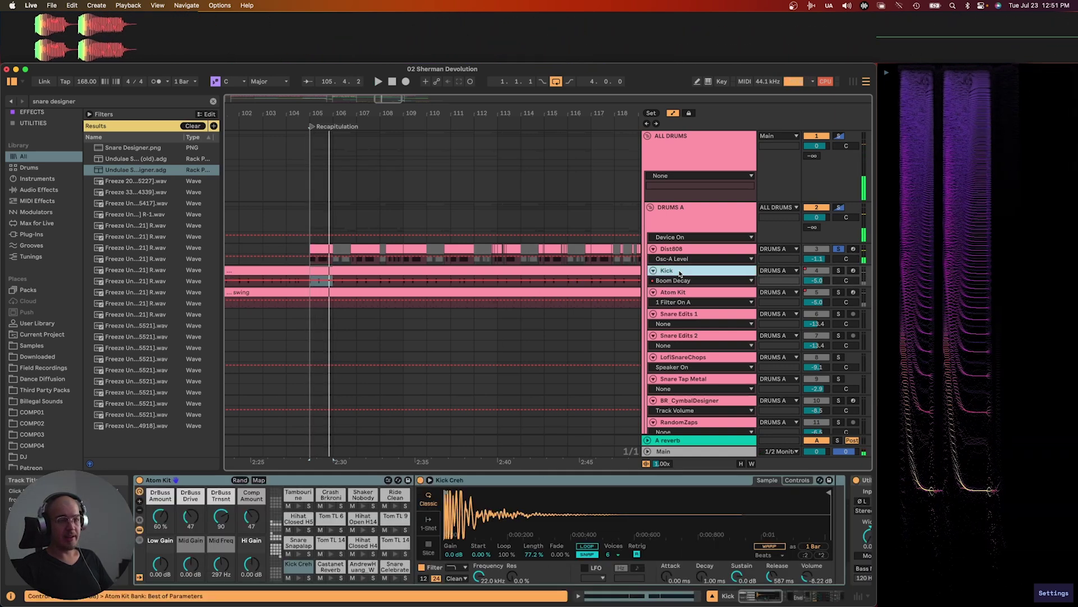
scroll(493, 281, "down", 5)
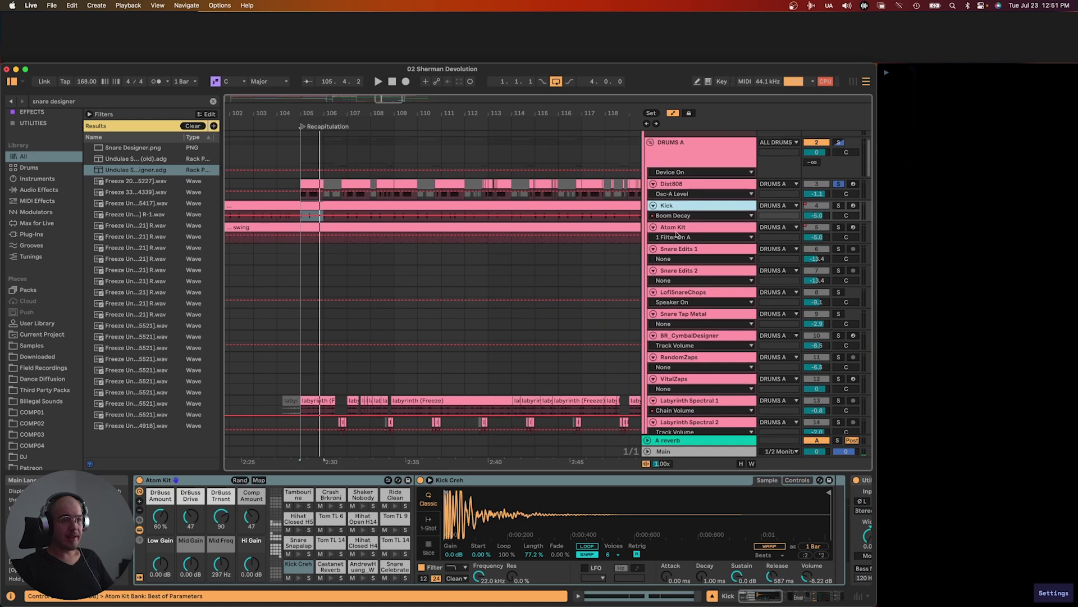
scroll(677, 234, "down", 5)
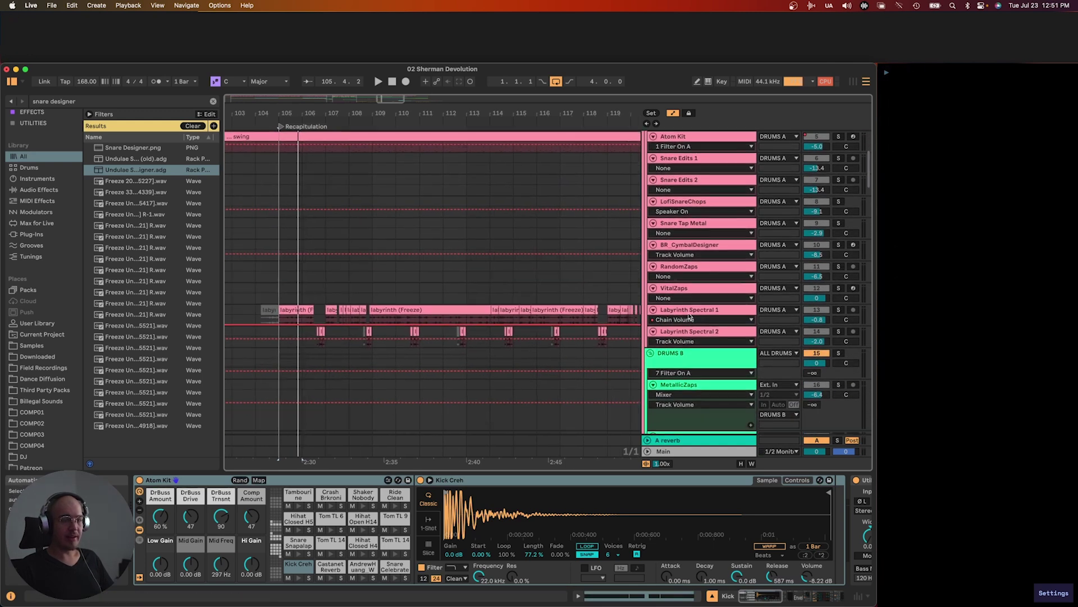
left_click(690, 316)
left_click(682, 333, "shift")
Audition the Tingsha percussion clip on the Triangle track in solo from Recapitulation
scroll(510, 305, "down", 12)
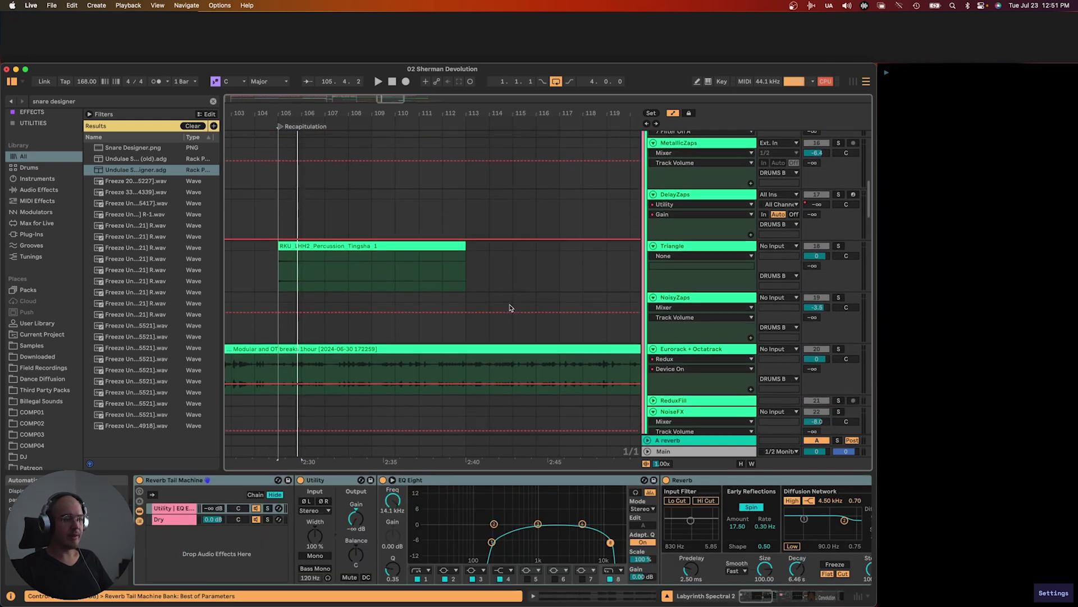
left_click(374, 231)
key("space")
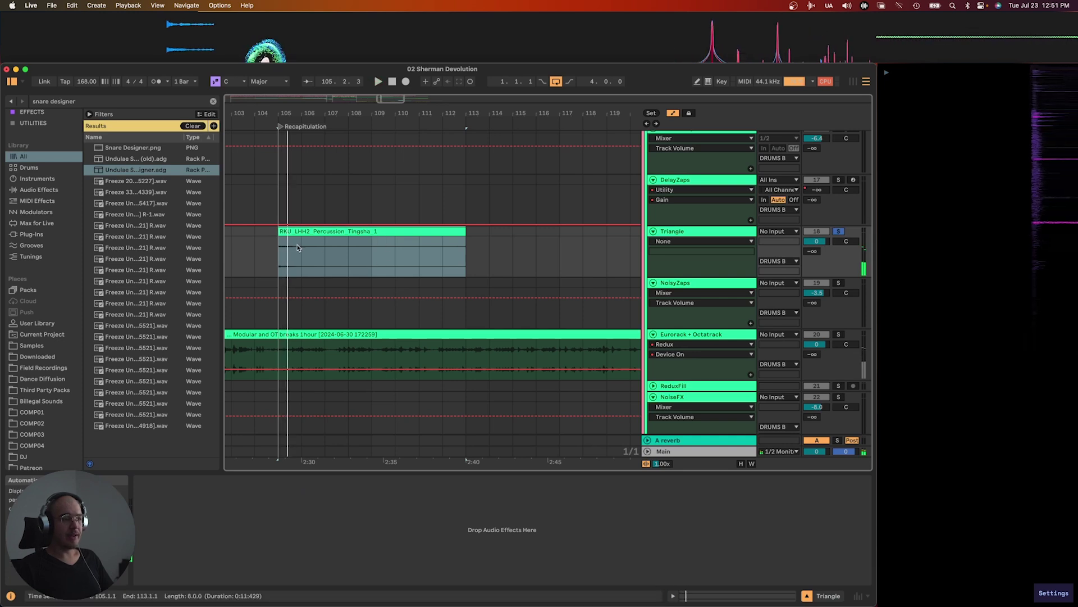
Audition the Modular and OT breaks clip on the Eurorack + Octatrack track in solo from about bar 101
scroll(320, 243, "down", 4)
scroll(291, 262, "down", 5)
scroll(292, 263, "left", 3)
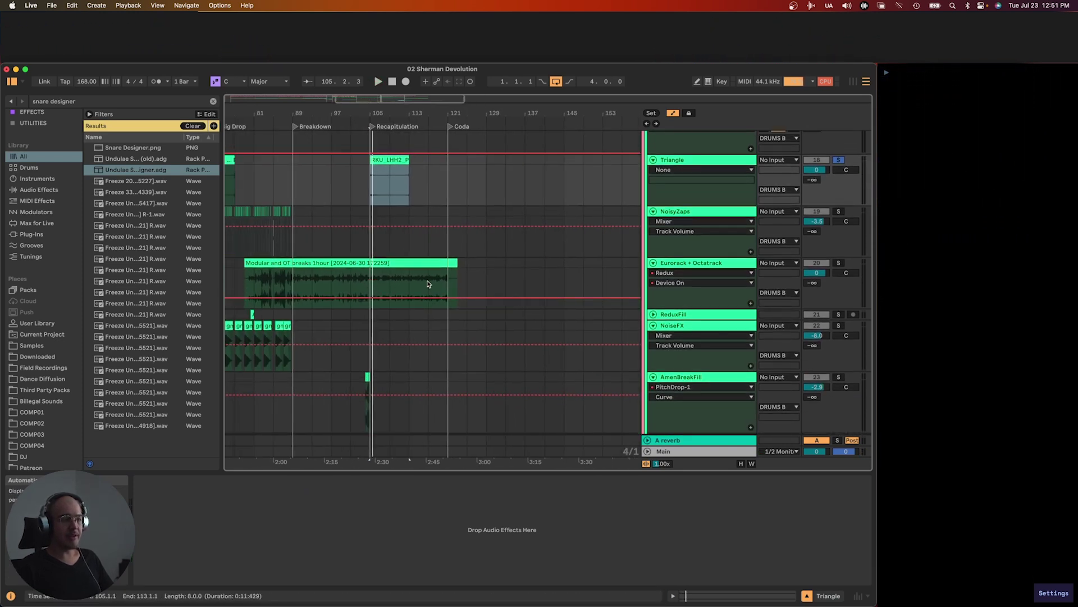
scroll(380, 277, "up", 4)
scroll(380, 277, "left", 3)
left_click(365, 286)
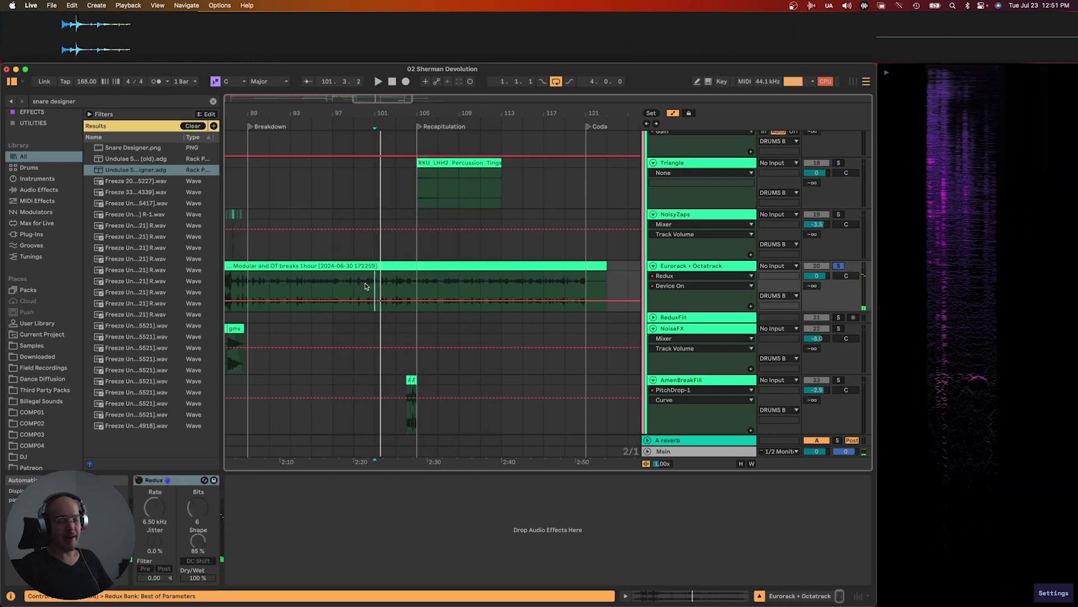
key("space")
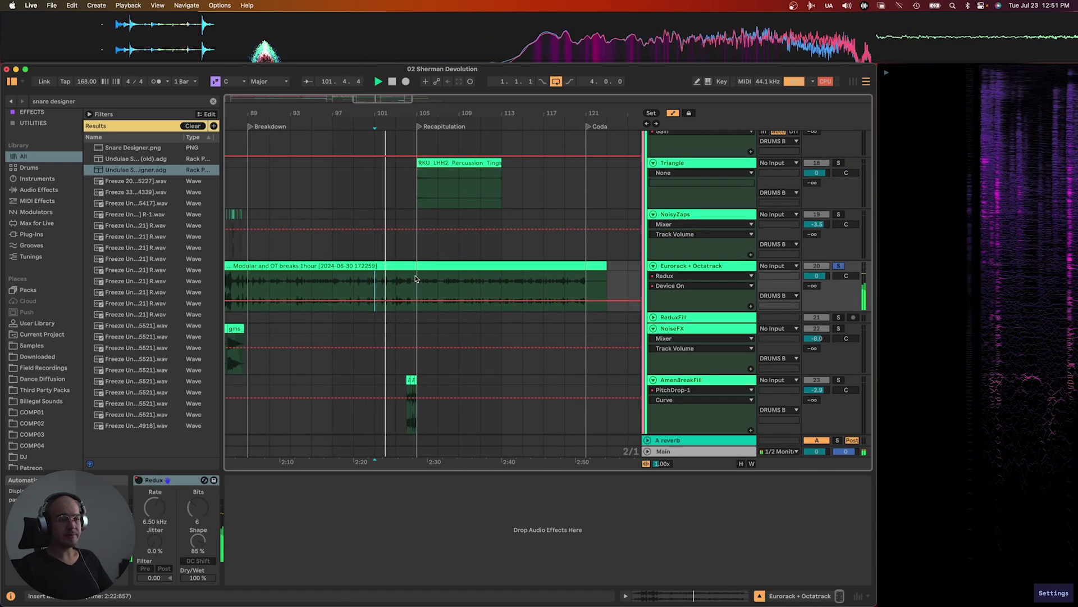
key("space")
Audition the AmenBreakFill clips in solo from bar 104 up to Recapitulation
scroll(464, 282, "up", 5)
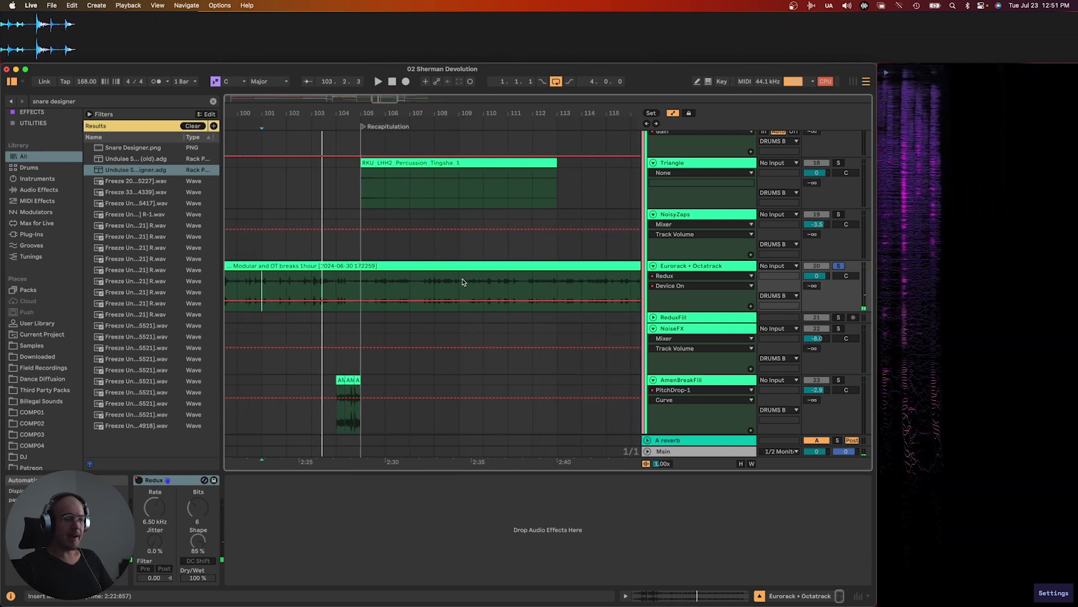
scroll(429, 312, "down", 8)
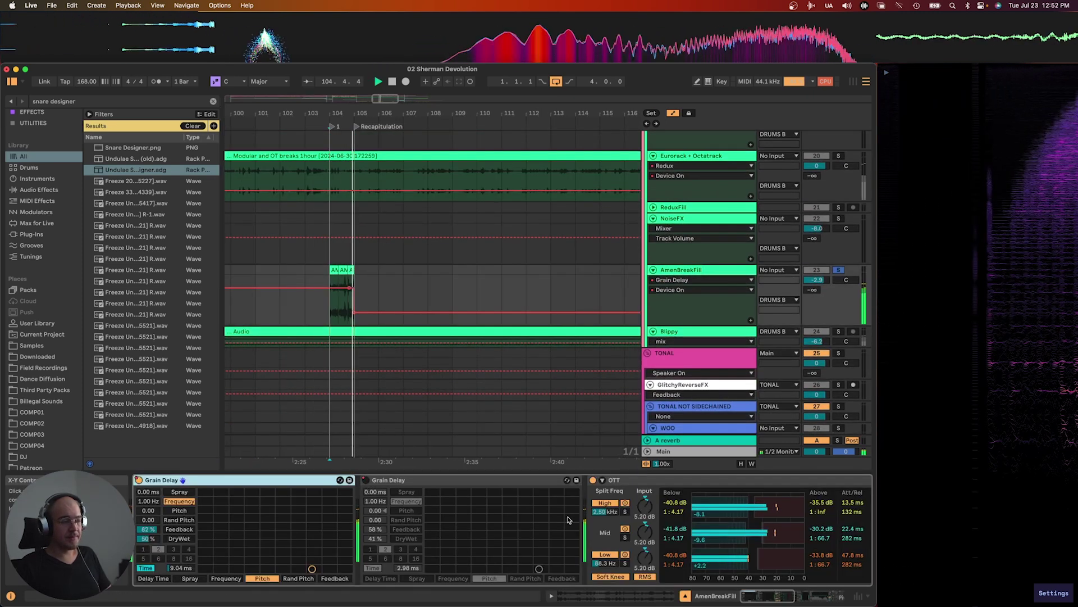
key("space")
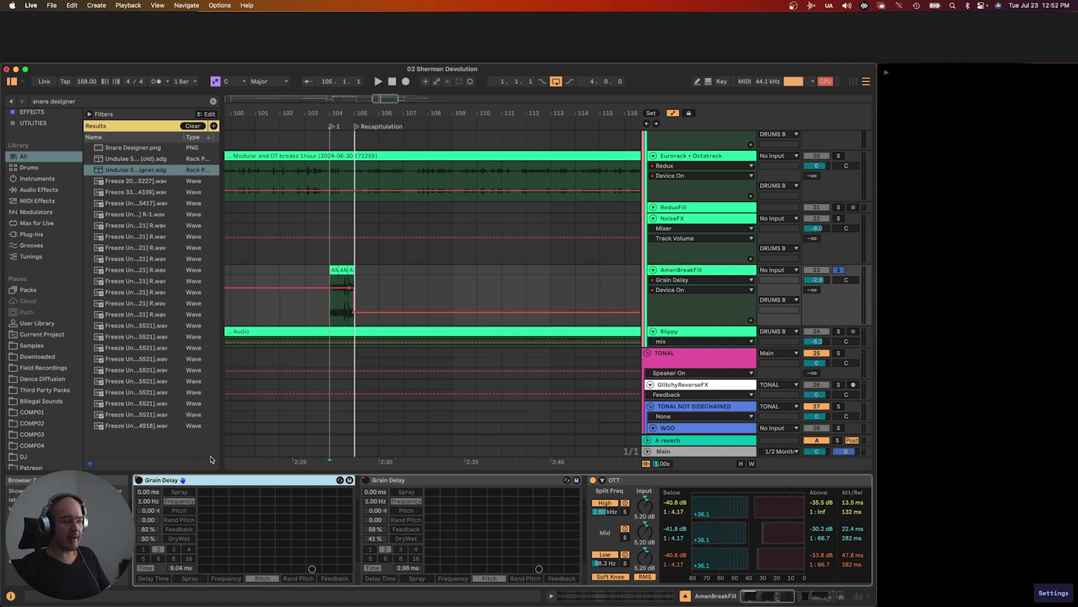
key("space")
Examine the AmenBreakFill device chain from Grain Delay through the pitch drop device, and replay the fill
scroll(413, 511, "right", 3)
scroll(413, 511, "right", 5)
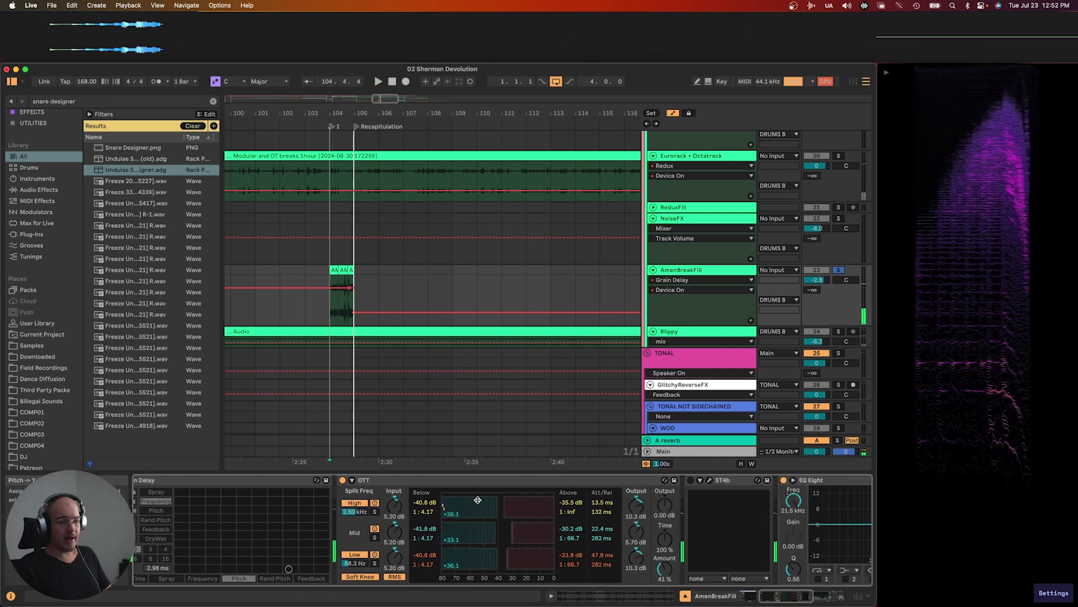
scroll(478, 502, "right", 6)
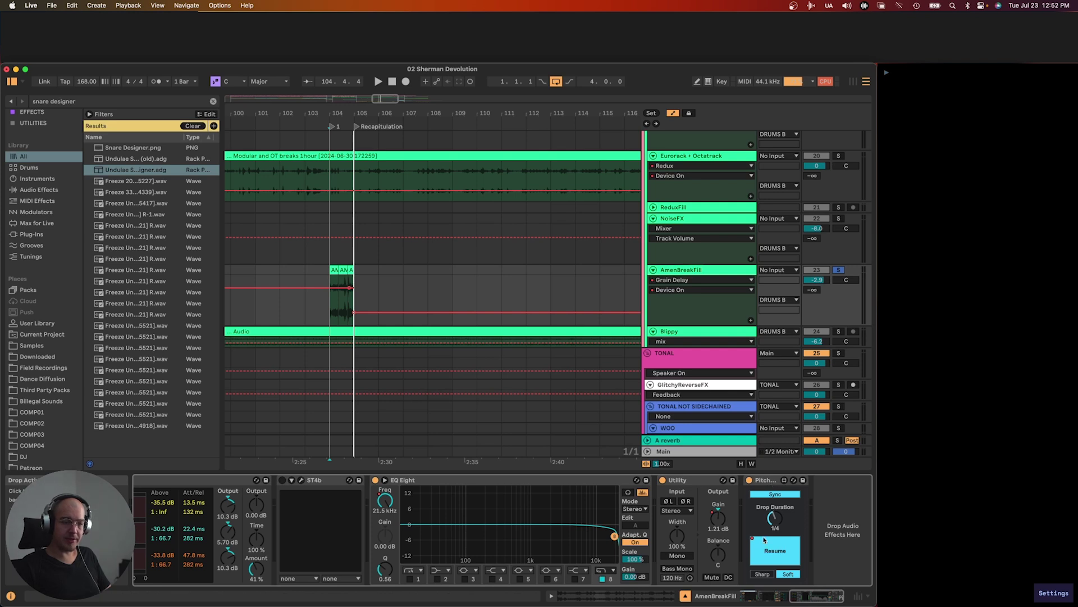
key("space")
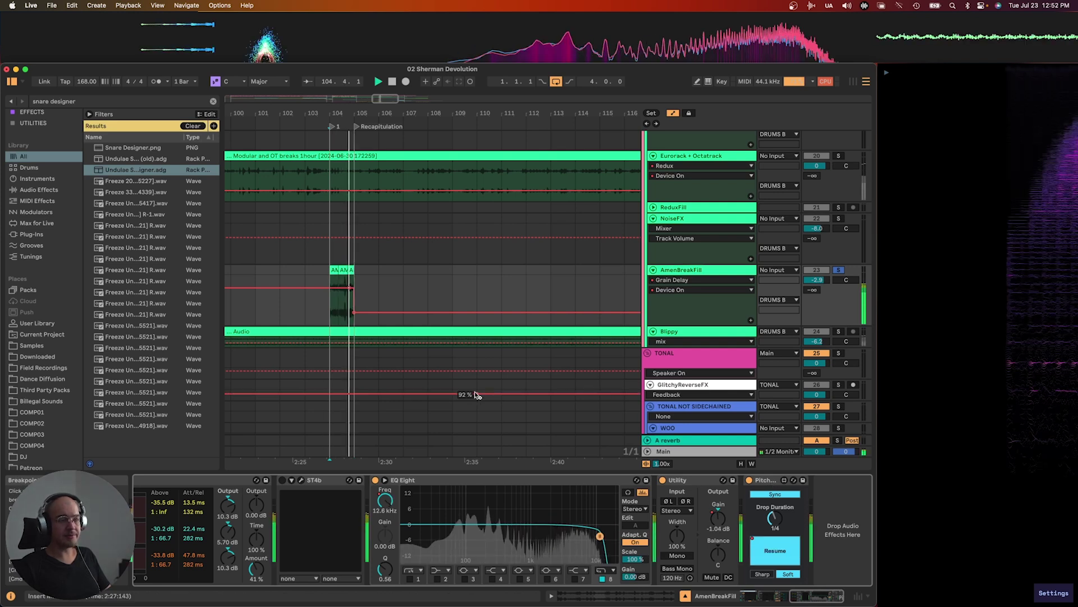
key("space")
Audition the Blippy track's long audio clip in solo near Recapitulation
scroll(476, 395, "down", 4)
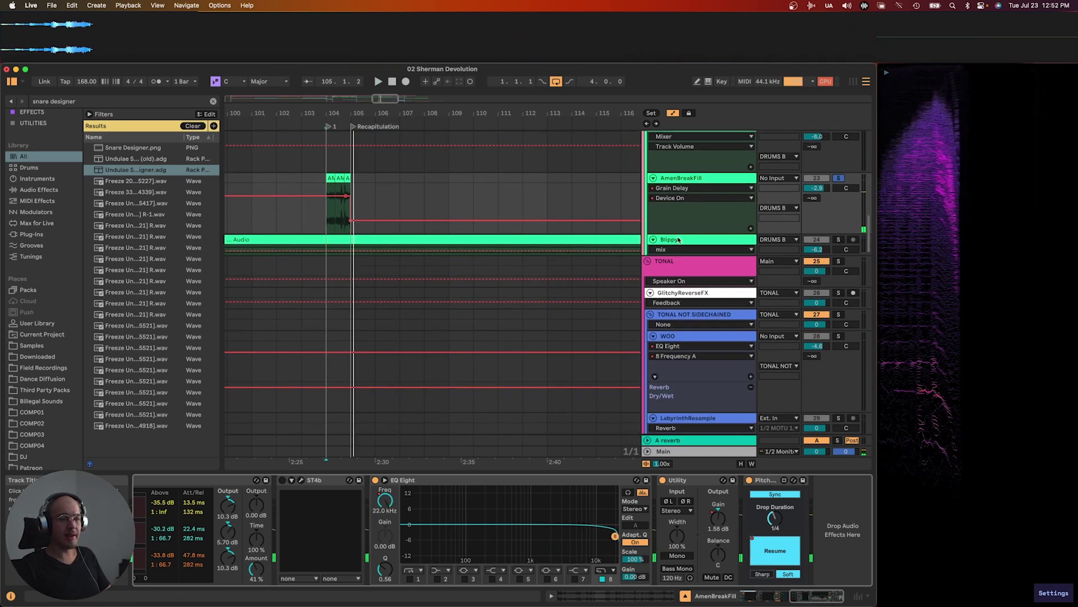
left_click(562, 241)
scroll(562, 242, "down", 2, "super")
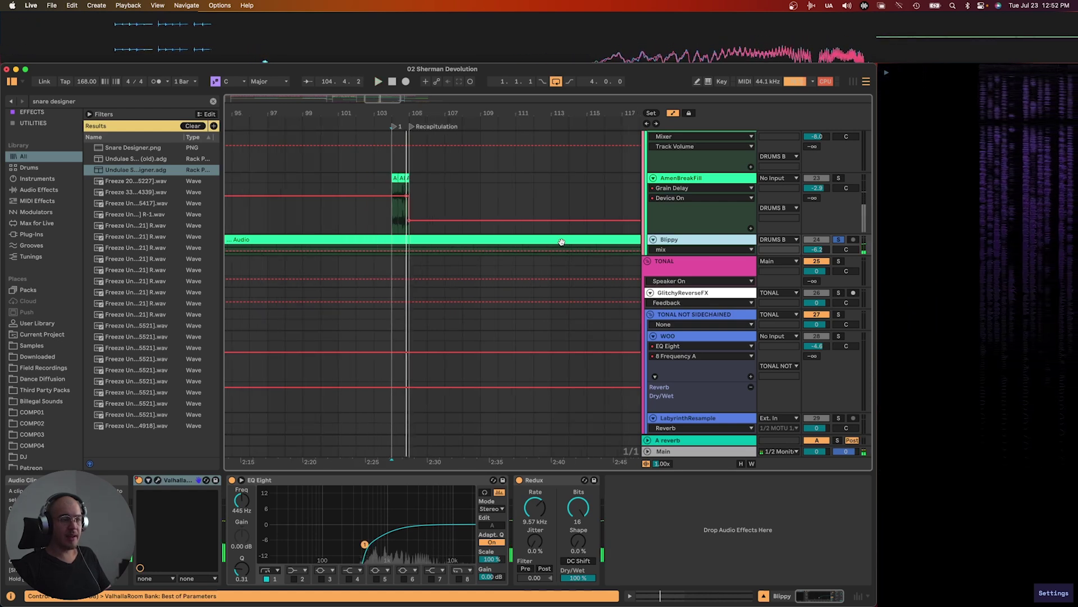
Audition the pointy arp track's Kontakt 7 (Freeze) clip in solo from about bar 117 of the Recapitulation
scroll(562, 241, "down", 6)
scroll(563, 242, "down", 8)
scroll(563, 242, "down", 3, "super")
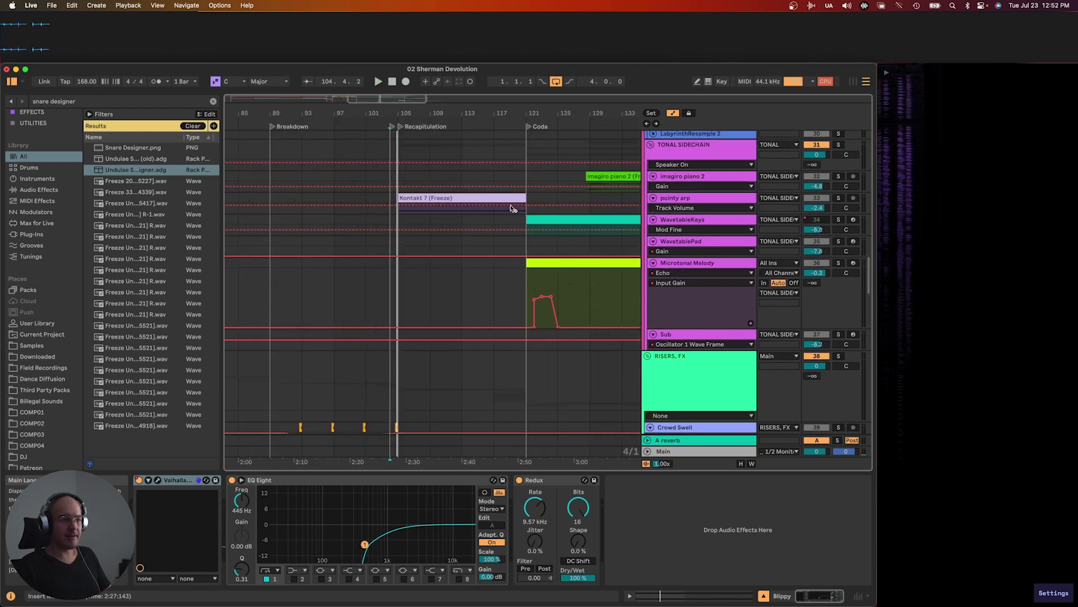
left_click(478, 196)
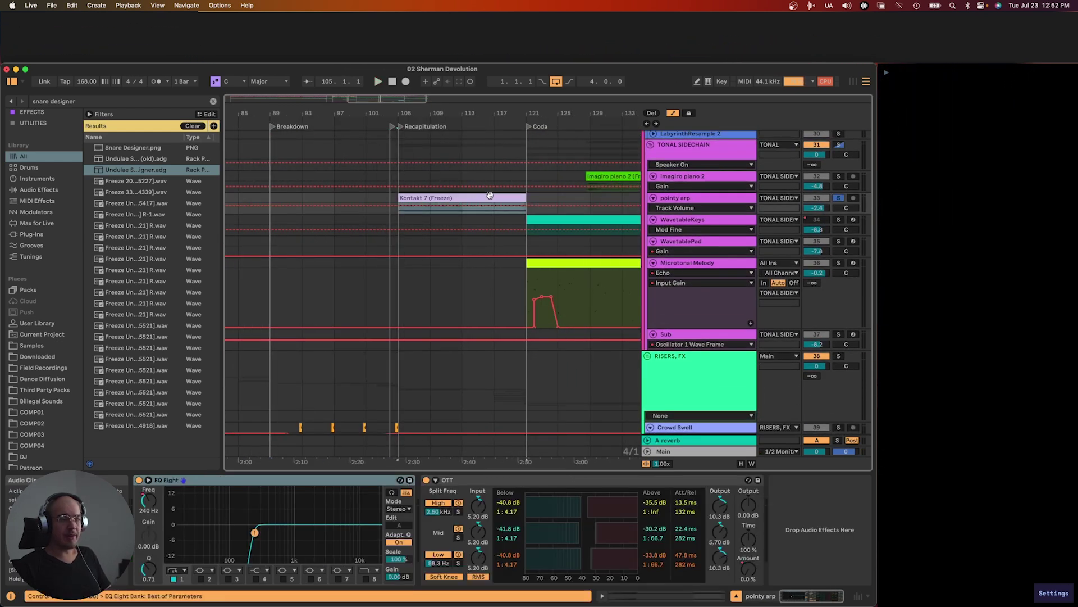
scroll(495, 211, "up", 3, "super")
left_click(493, 211)
key("space")
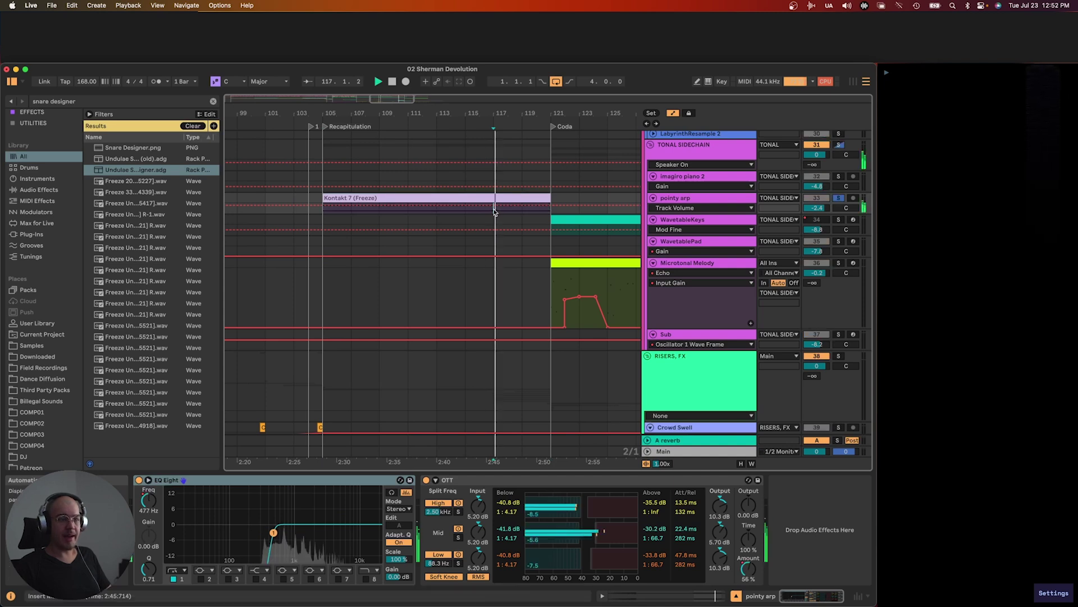
scroll(494, 211, "down", 2, "super")
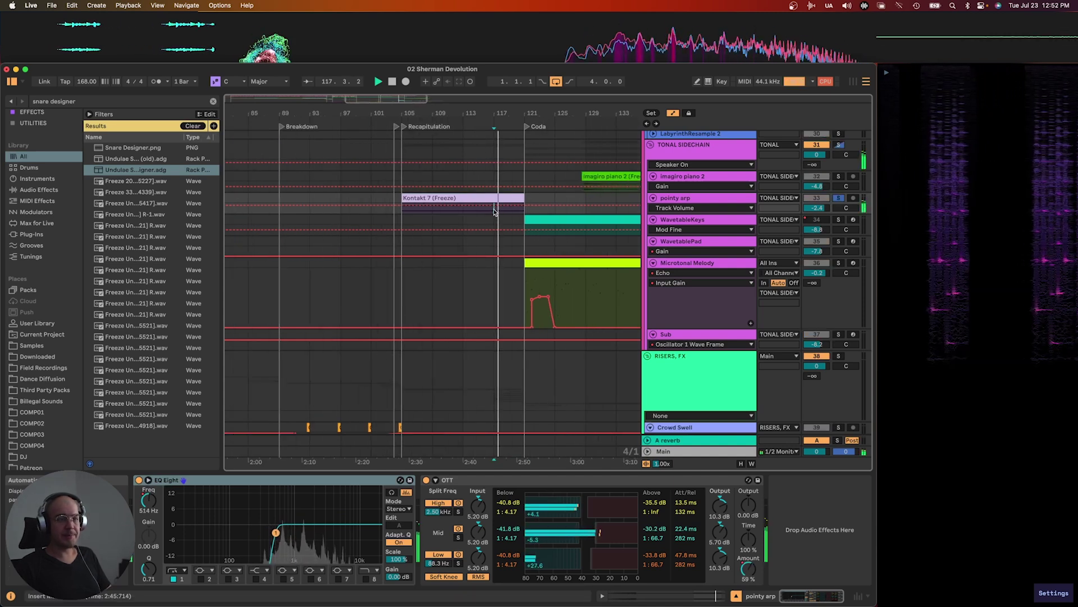
scroll(494, 211, "down", 2, "super")
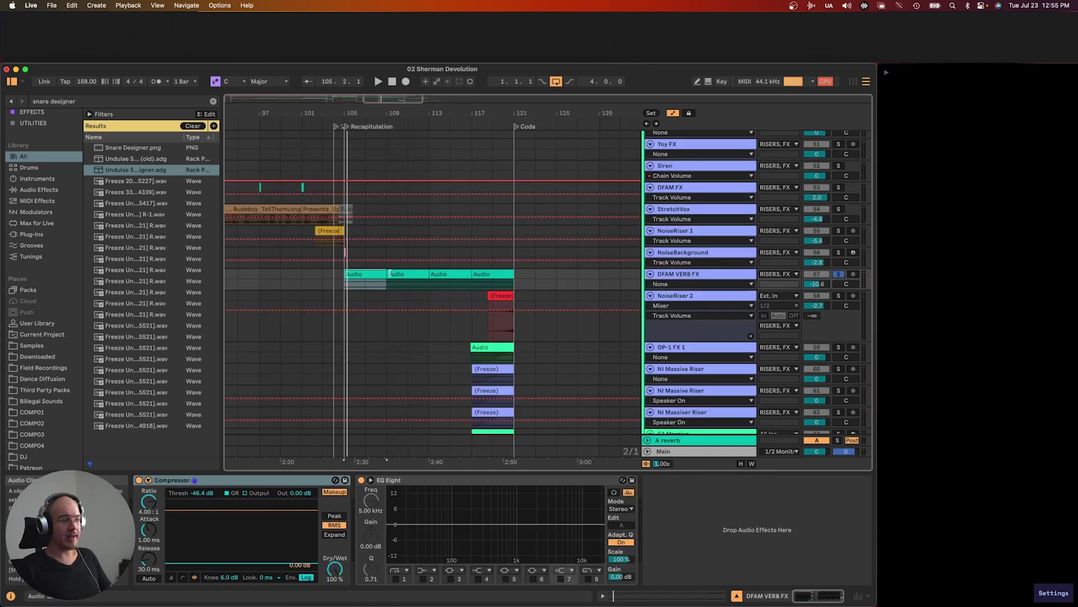
Audition the DFAM VERB FX audio clips and the NoiseRiser 2 freeze clip in solo leading up to the Coda
key("space")
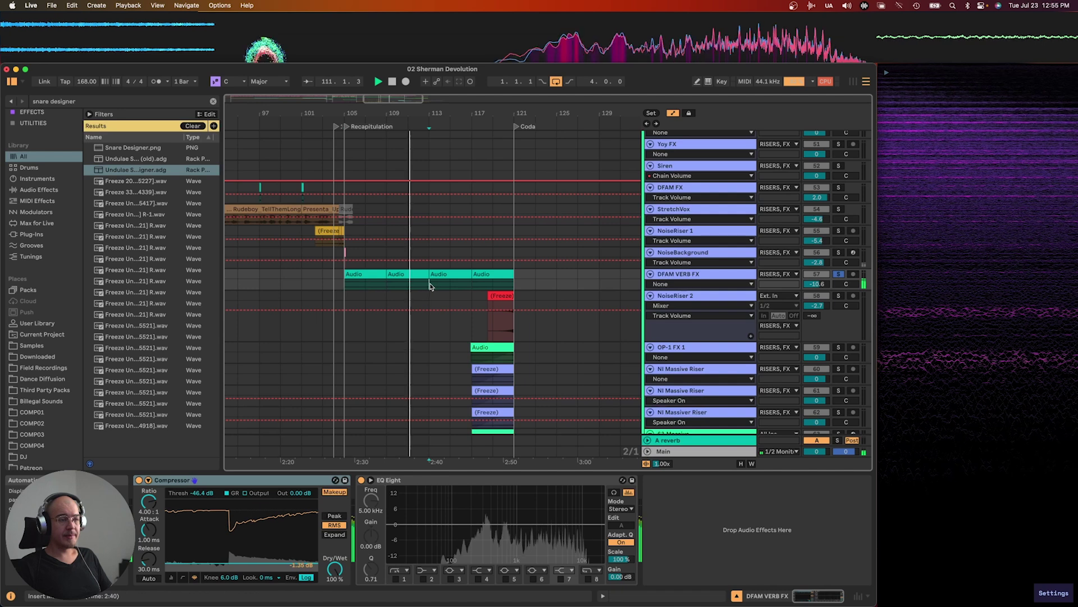
left_click(497, 296)
scroll(511, 303, "up", 3)
key("space")
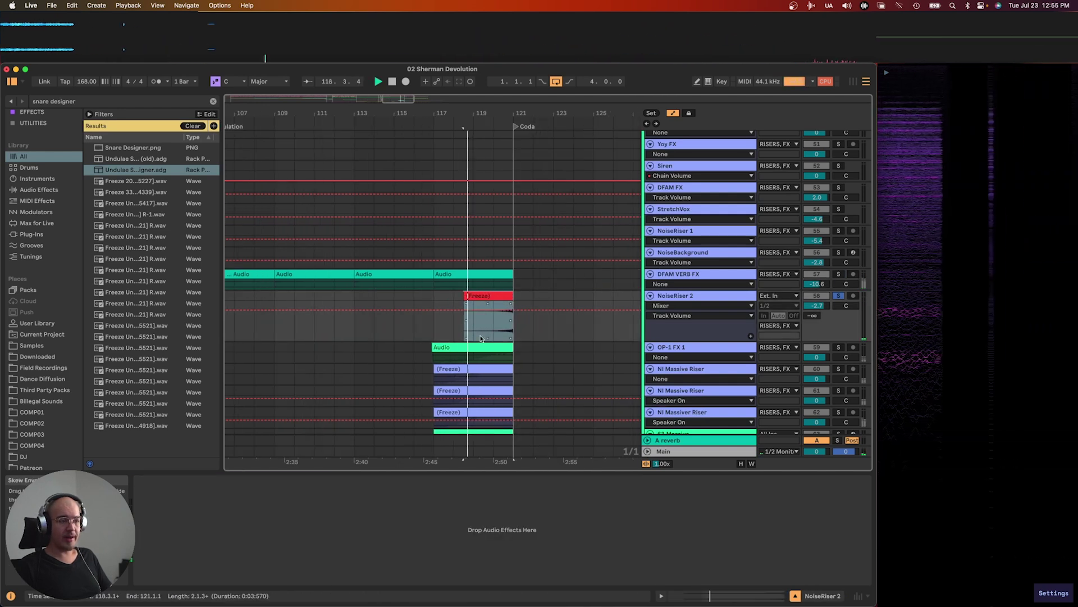
scroll(476, 341, "down", 3)
scroll(476, 340, "down", 2)
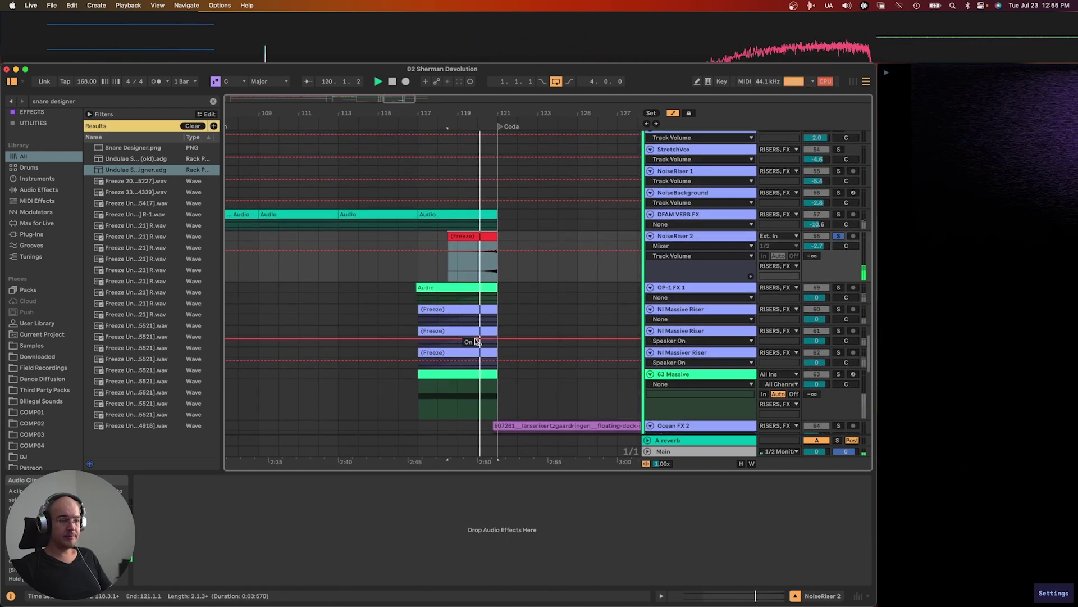
Audition the OP-1 FX 1 clip and the three NI Massive riser clips in solo before the Coda
left_click(456, 287)
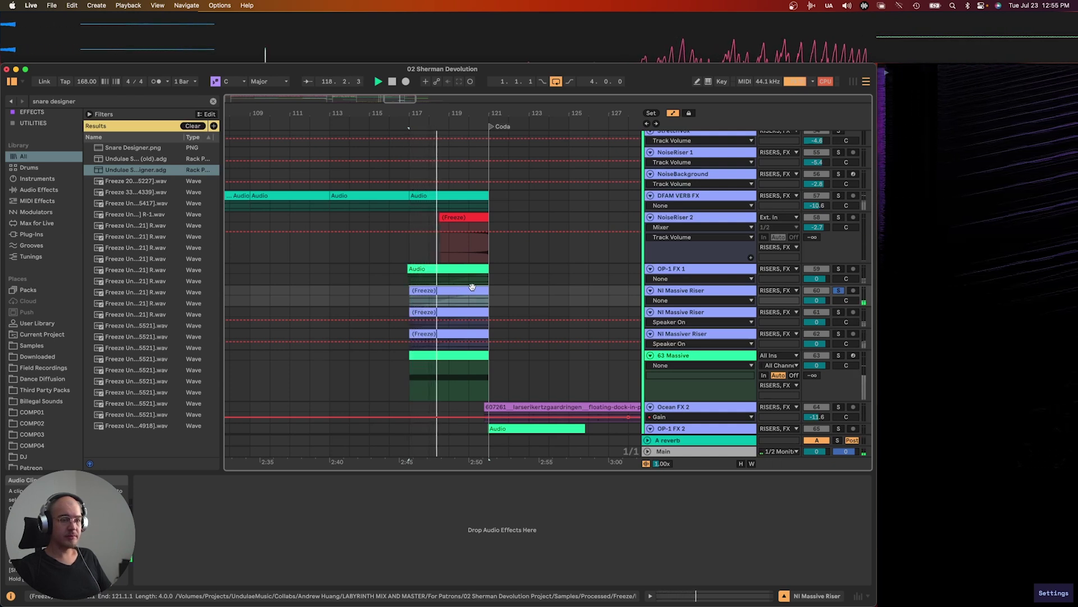
left_click(464, 271)
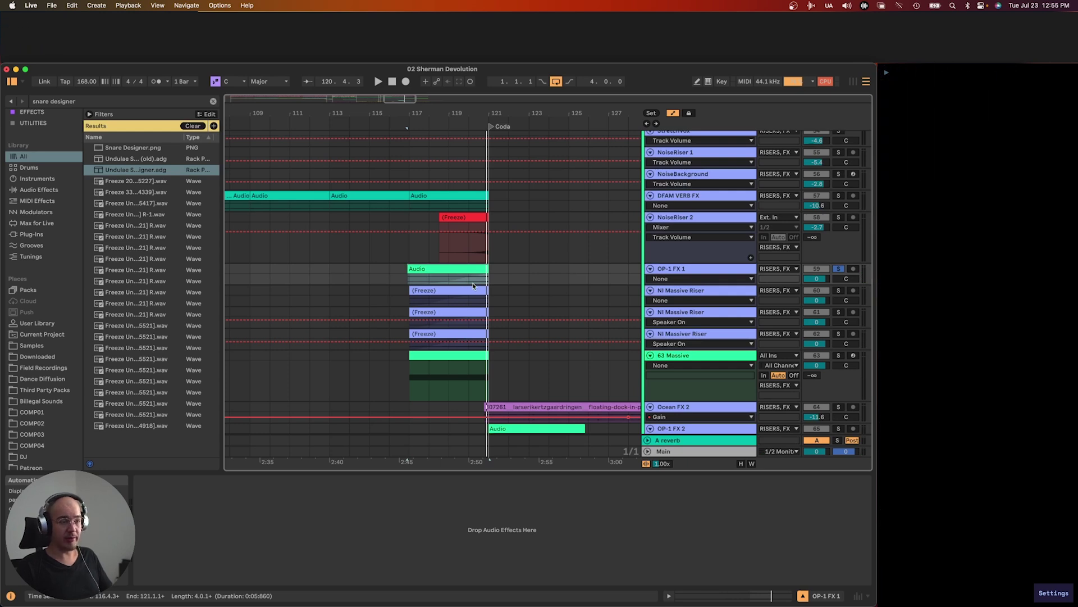
left_click_drag(429, 297, 459, 341)
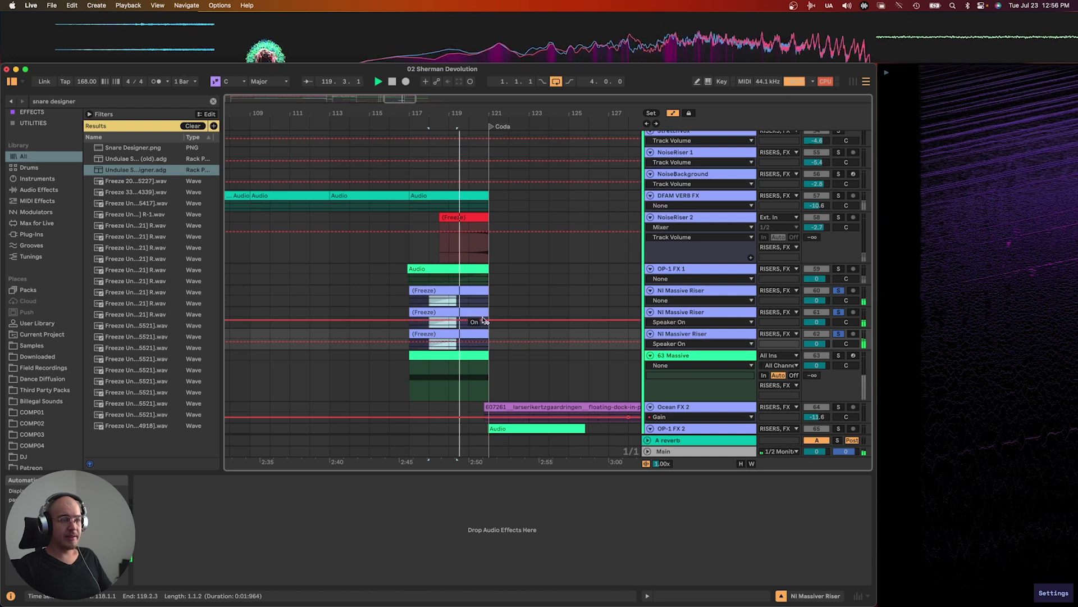
Examine the sustained note and Pitch Bend envelope in the 63 Massive MIDI clip, and play the clip in solo
left_click(457, 356)
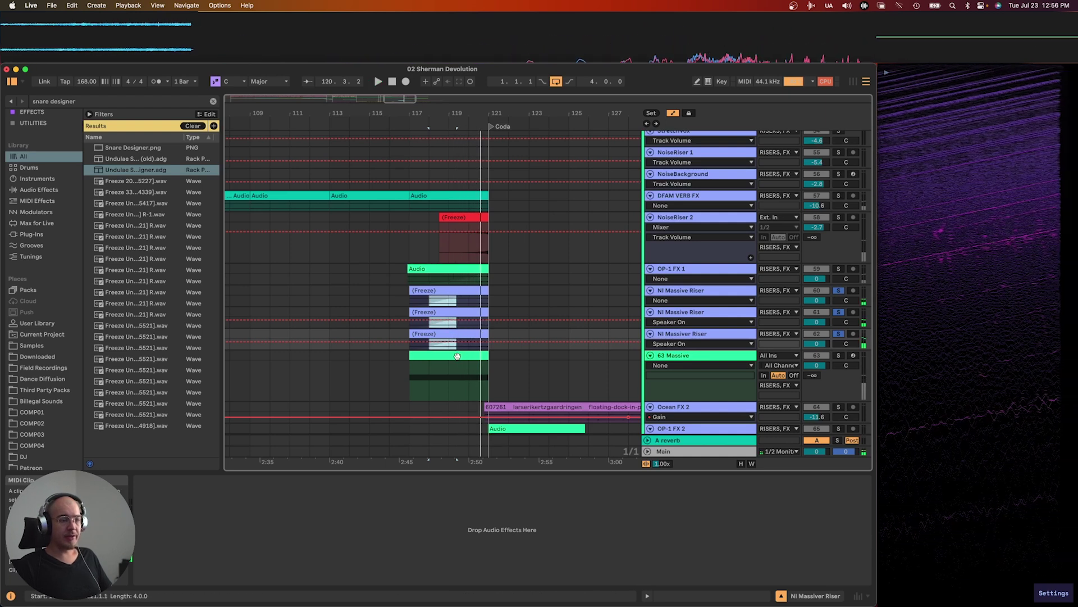
double_click(457, 356)
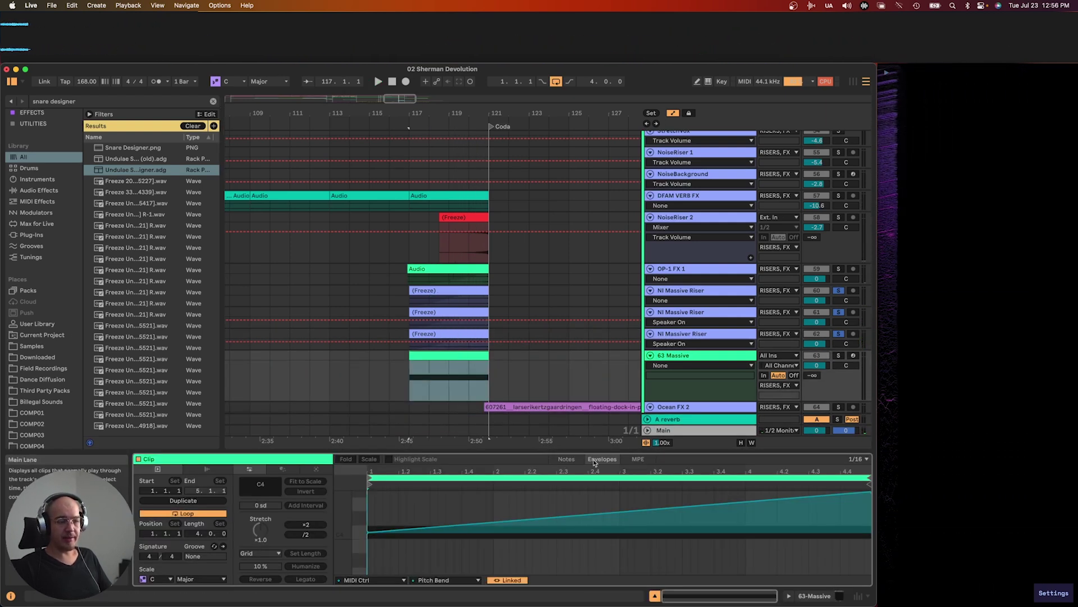
left_click(567, 459)
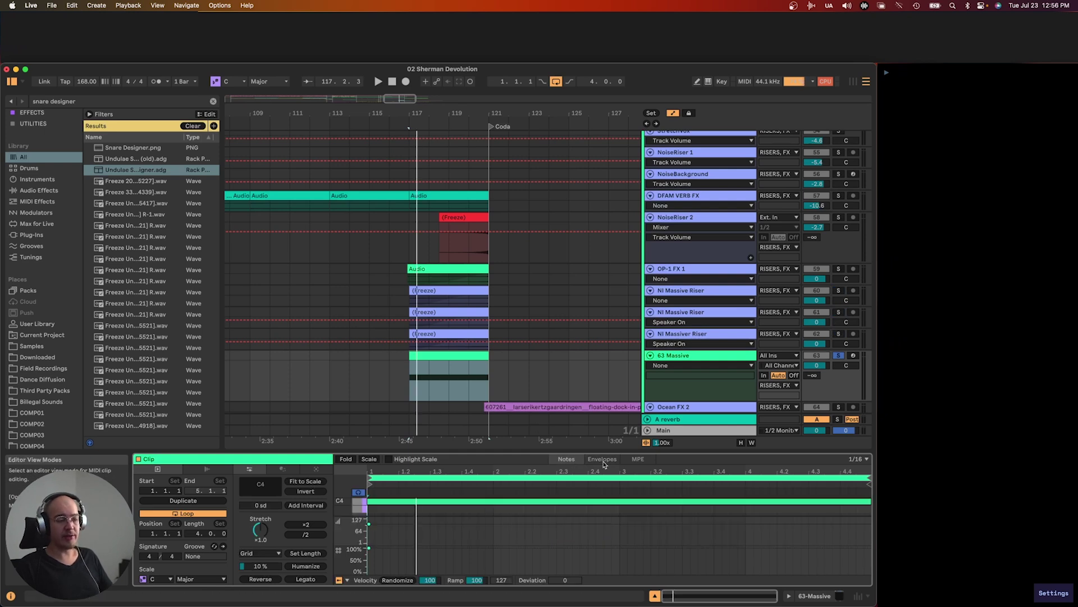
left_click(529, 504)
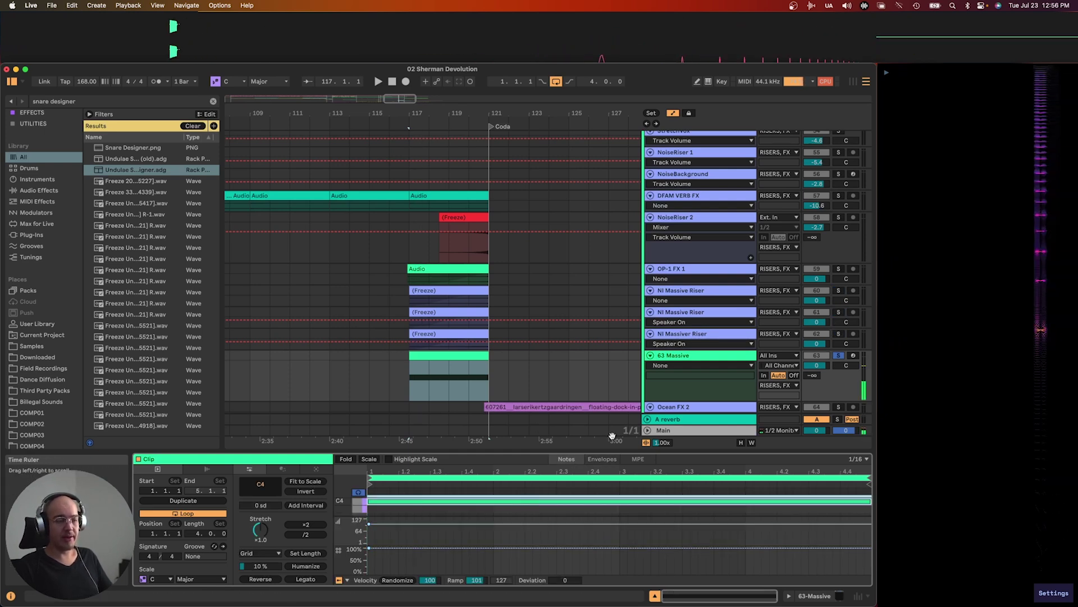
left_click(602, 459)
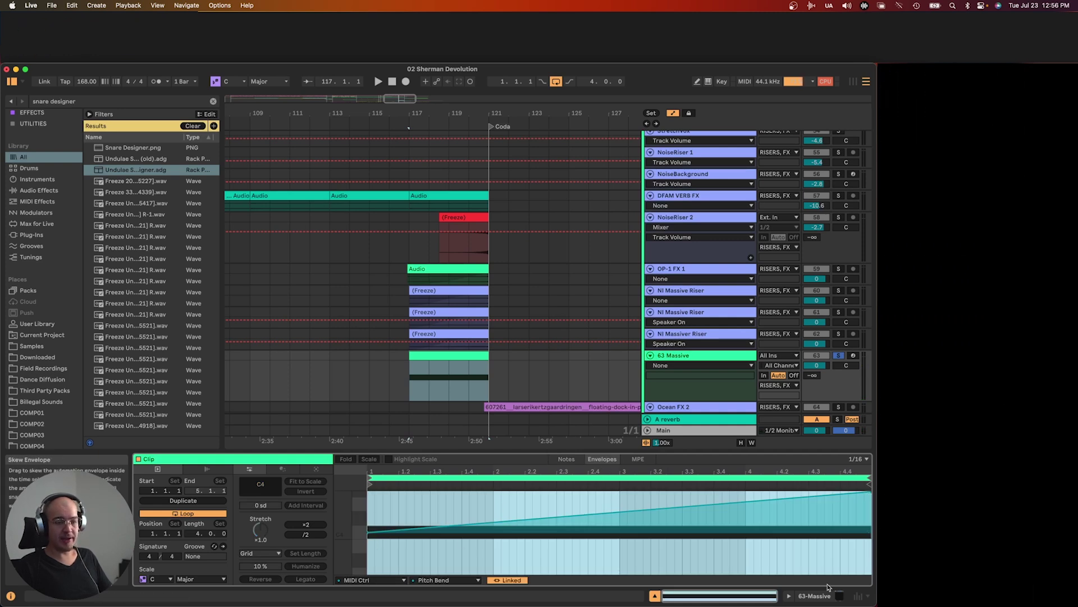
Open the Massive plug-in on the 63 Massive track and set its Pitchbend Up range to 24.00
left_click(815, 599)
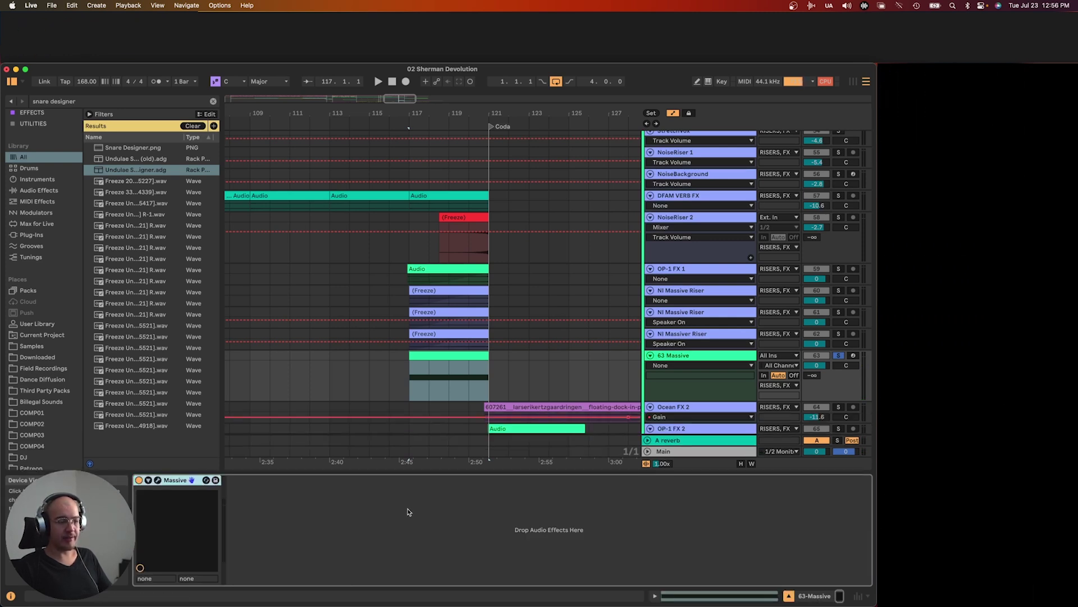
left_click(158, 480)
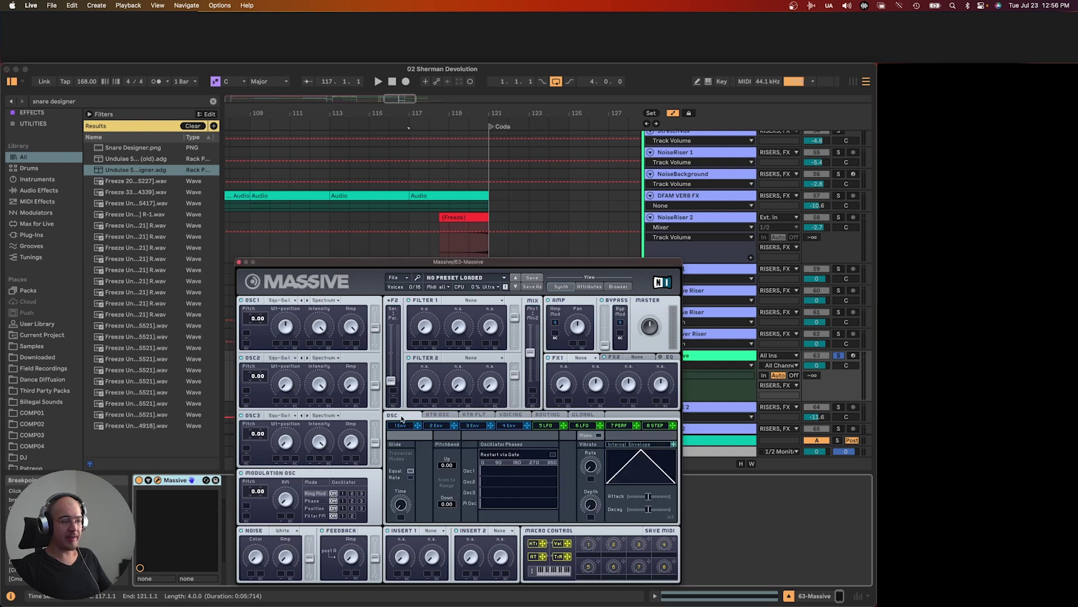
left_click_drag(447, 466, 445, 435)
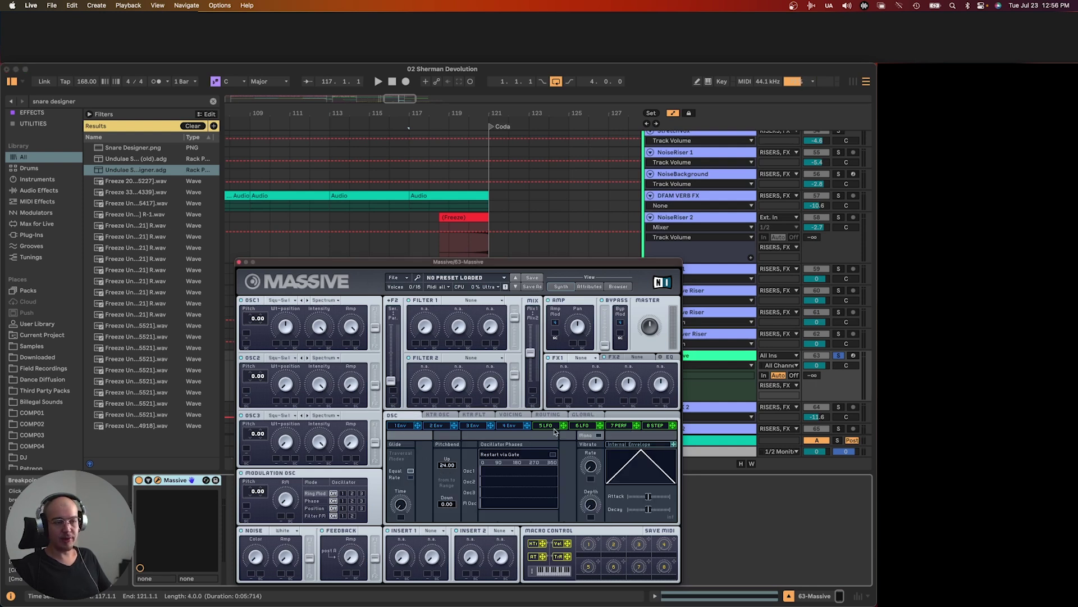
Randomize all of Massive's patch settings several times from its Global page, auditioning the riser with the generated patches
left_click(584, 416)
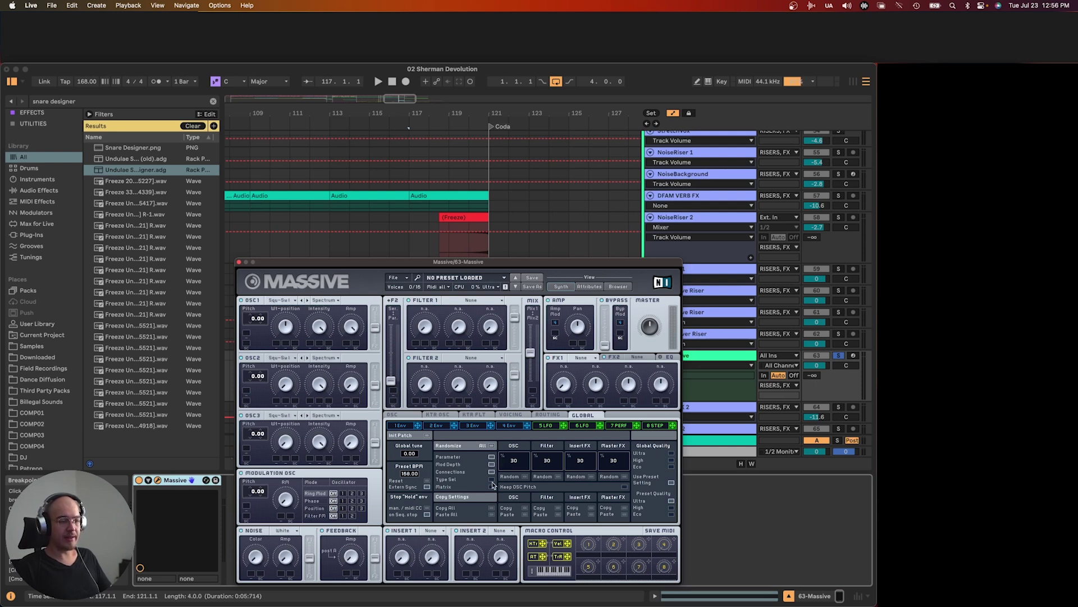
left_click(491, 446)
key("space")
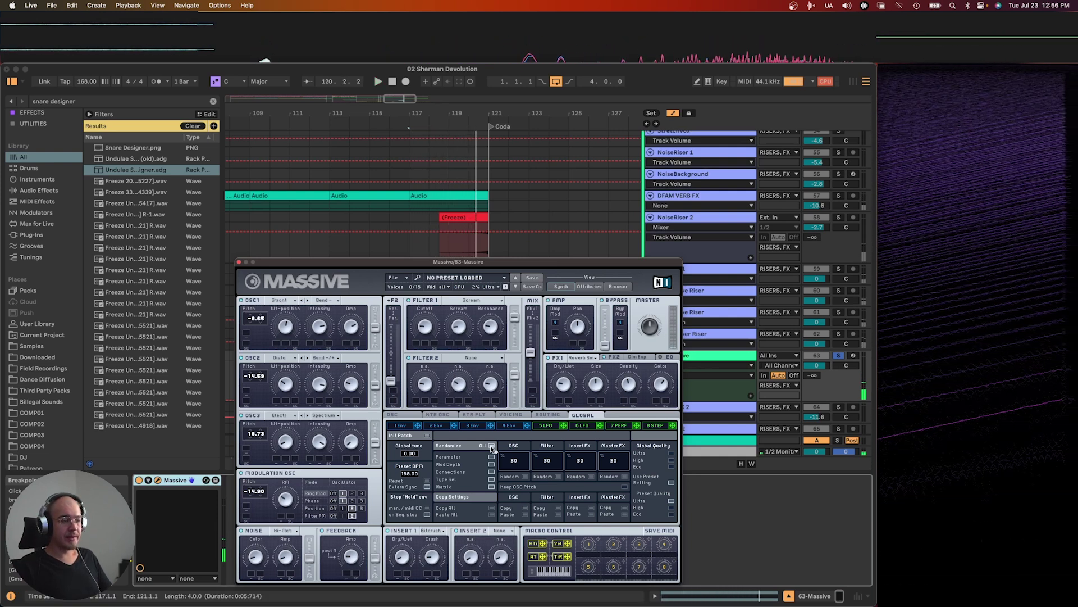
left_click(492, 447)
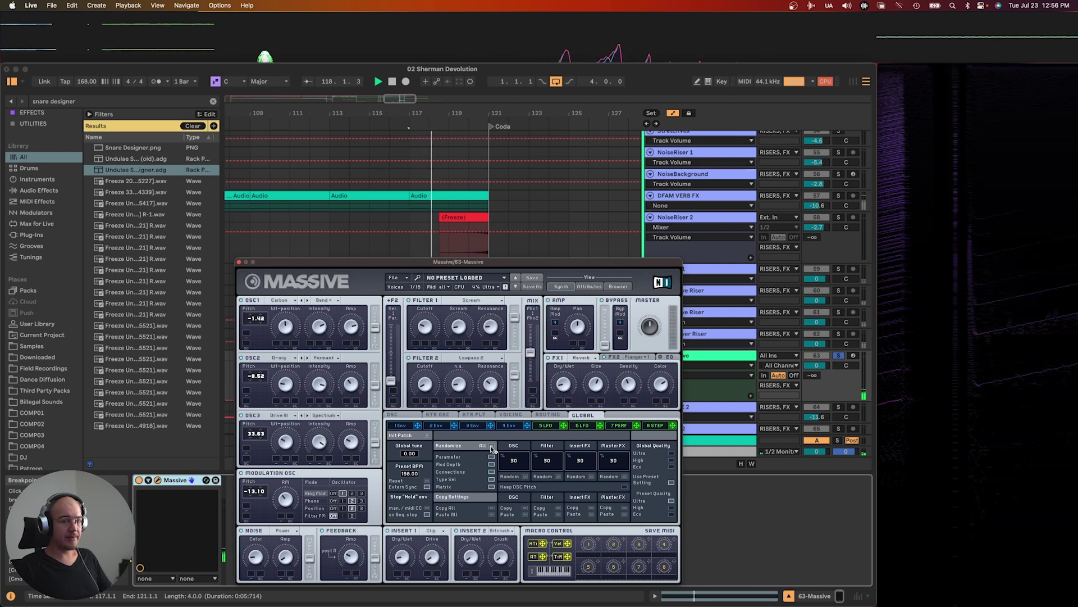
left_click(491, 446)
key("space")
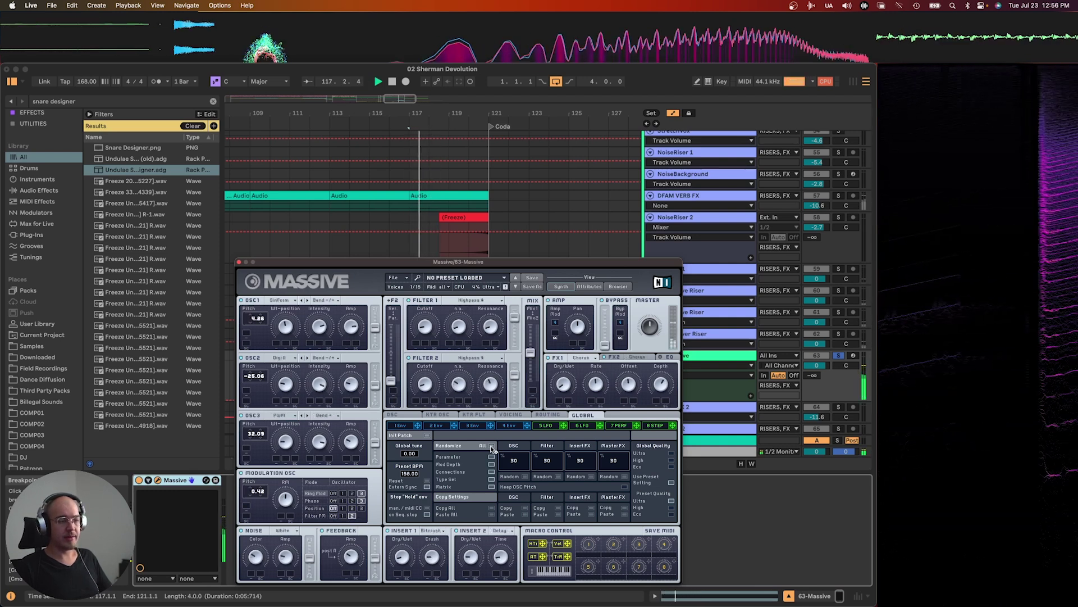
key("space")
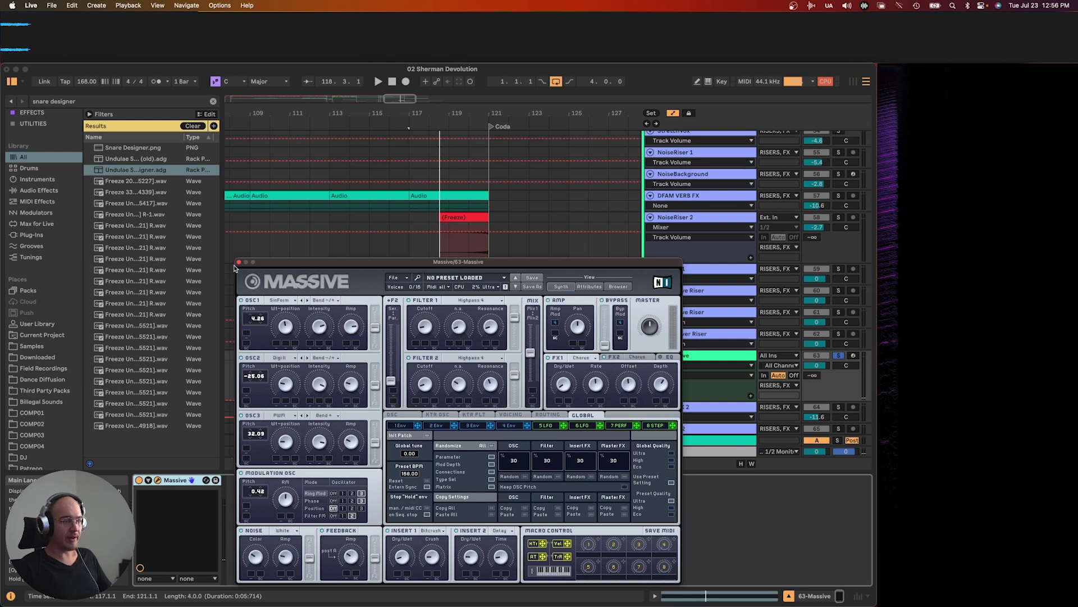
Close Massive, replay the three layered NI Massive riser clips in solo, and delete the 63 Massive track
left_click(238, 263)
scroll(463, 333, "up", 3)
left_click(462, 334)
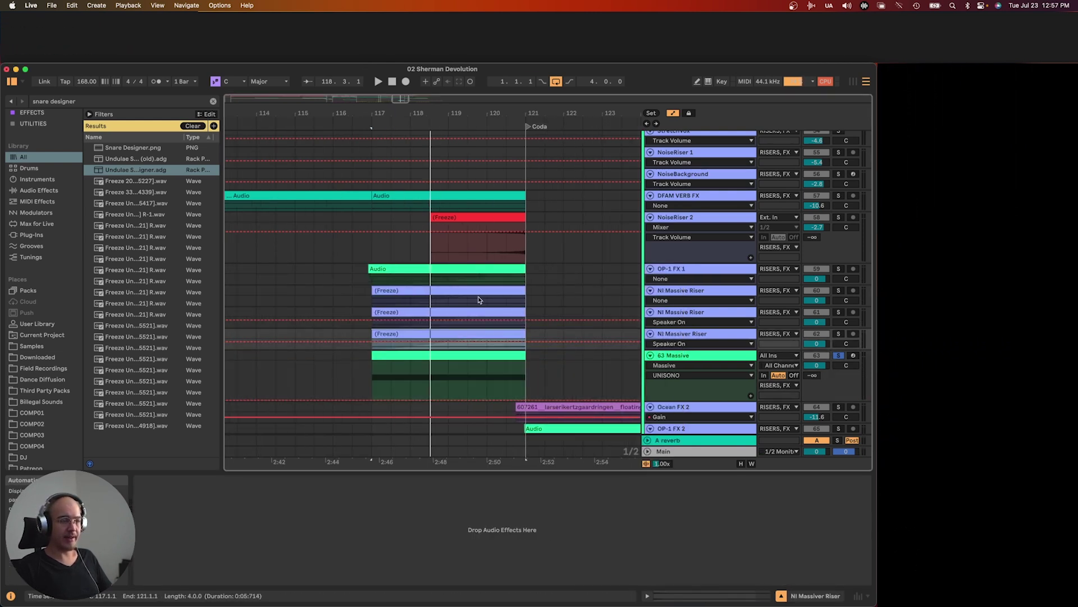
left_click(483, 290)
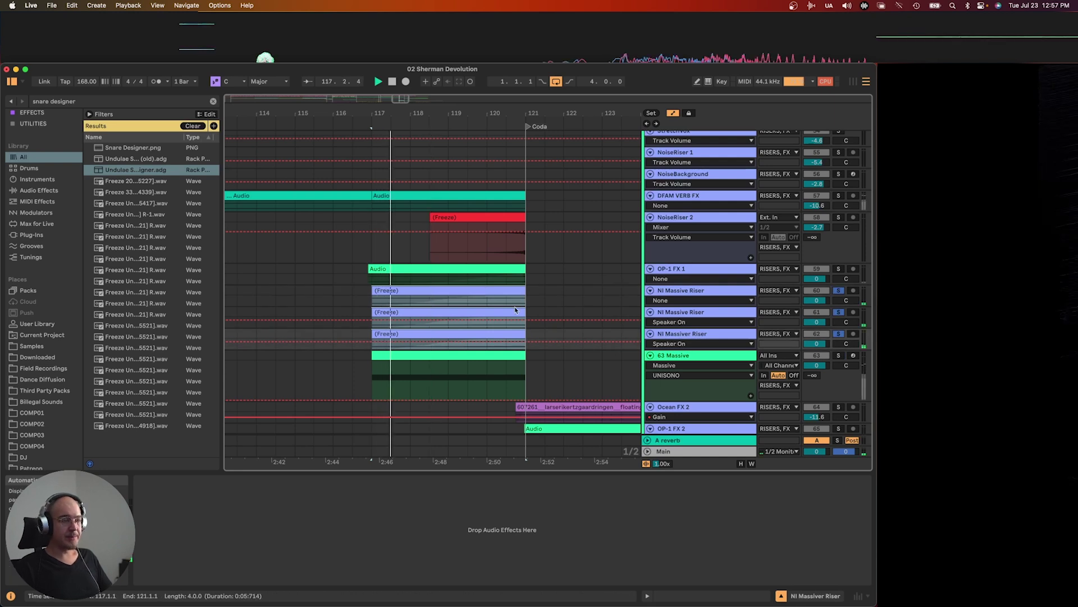
left_click(713, 355)
key("Delete")
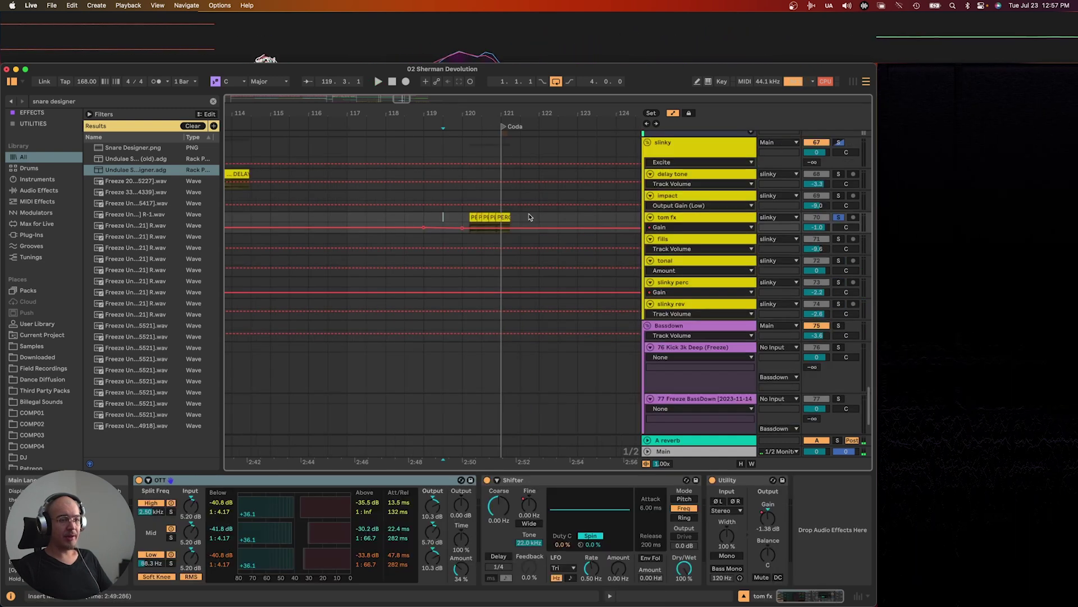
Audition the tom fx clips in the slinky group in solo from just before bar 120 into the Coda
left_click_drag(529, 217, 462, 216)
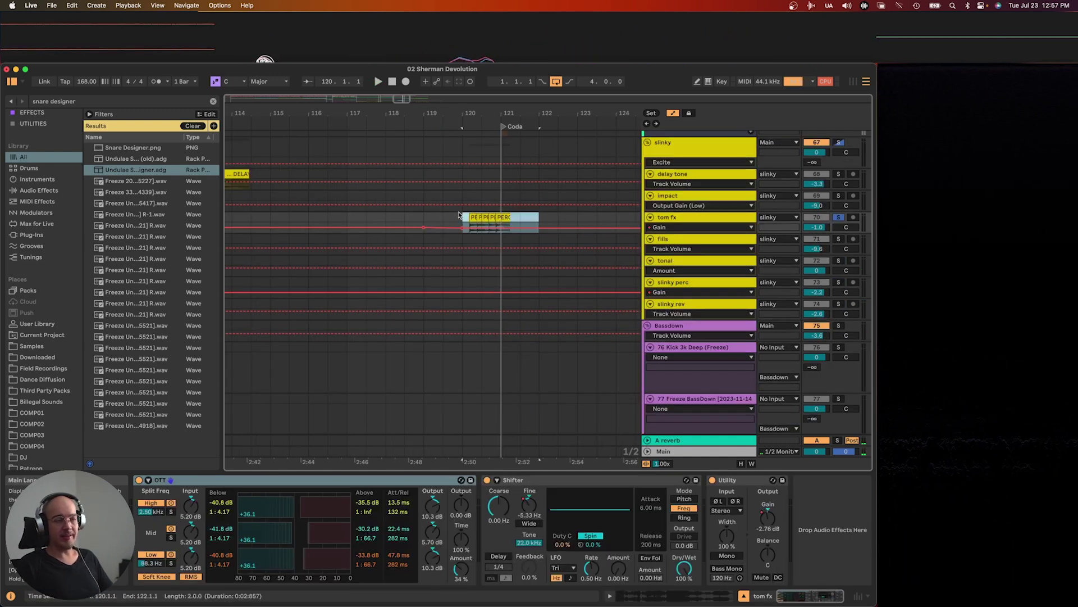
left_click(456, 216)
key("space")
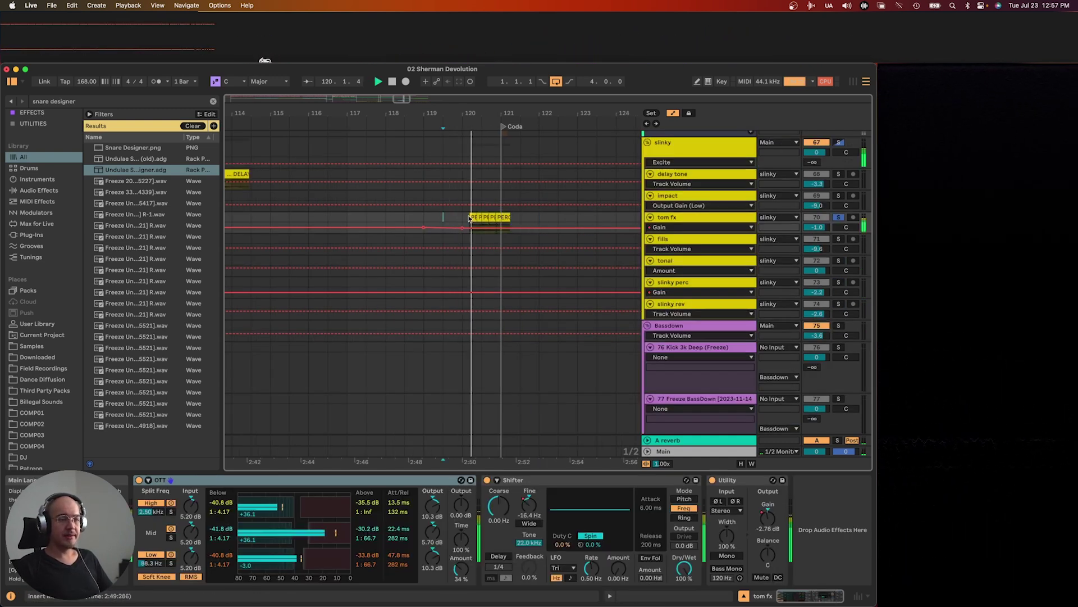
scroll(526, 267, "up", 10)
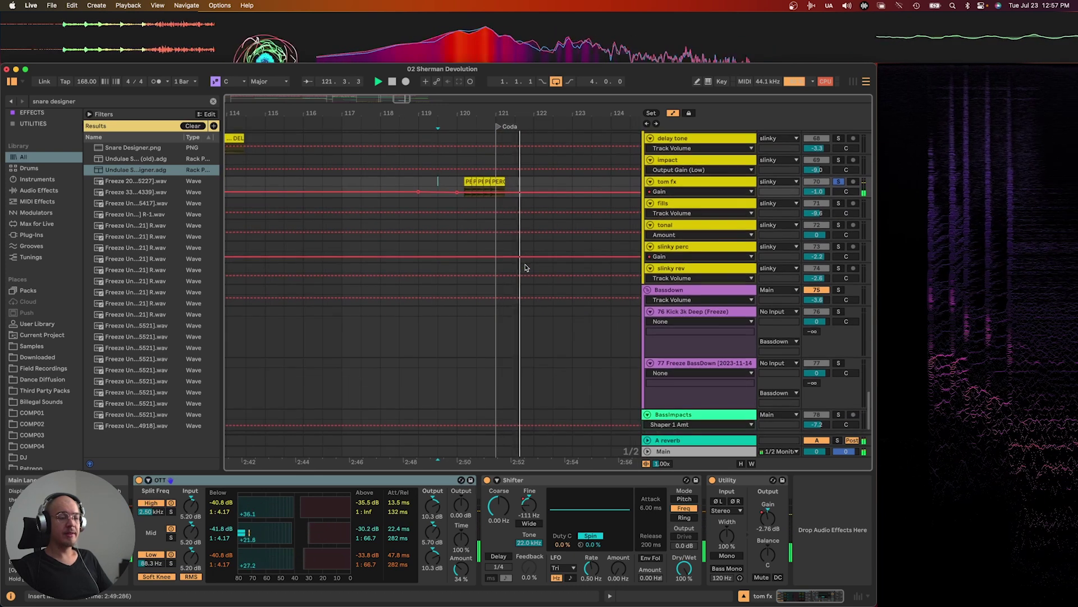
scroll(527, 267, "up", 3)
scroll(527, 267, "right", 5)
scroll(527, 268, "left", 5)
scroll(528, 267, "up", 10)
key("space")
Audition the Labyrinth Spectral 1 track's labyrinth (Freeze) clip in solo from the start of the Coda
scroll(528, 267, "up", 10)
scroll(510, 216, "up", 3)
scroll(510, 216, "right", 3)
scroll(366, 297, "down", 4)
scroll(366, 296, "down", 3)
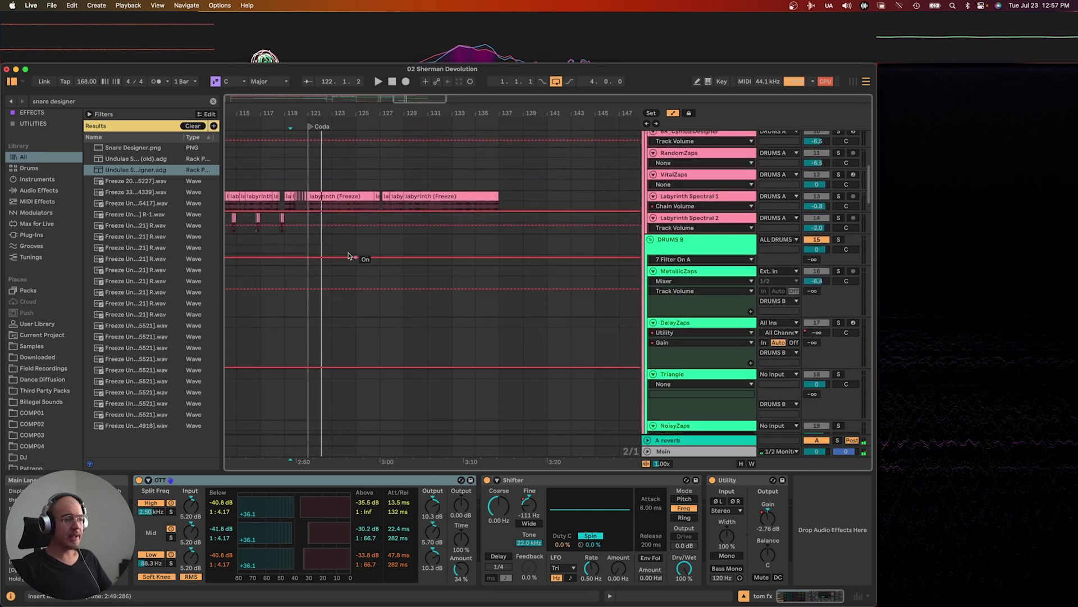
left_click(312, 207)
key("s")
key("space")
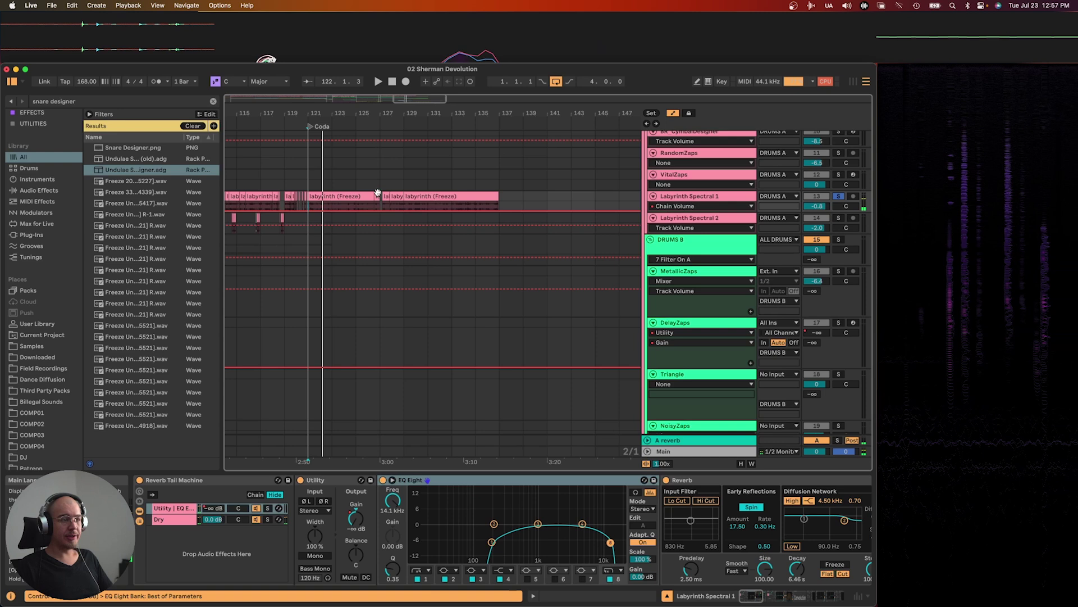
Audition the Microtonal Melody clip and the WavetableKeys clip in solo from the start of the Coda
scroll(371, 211, "down", 15)
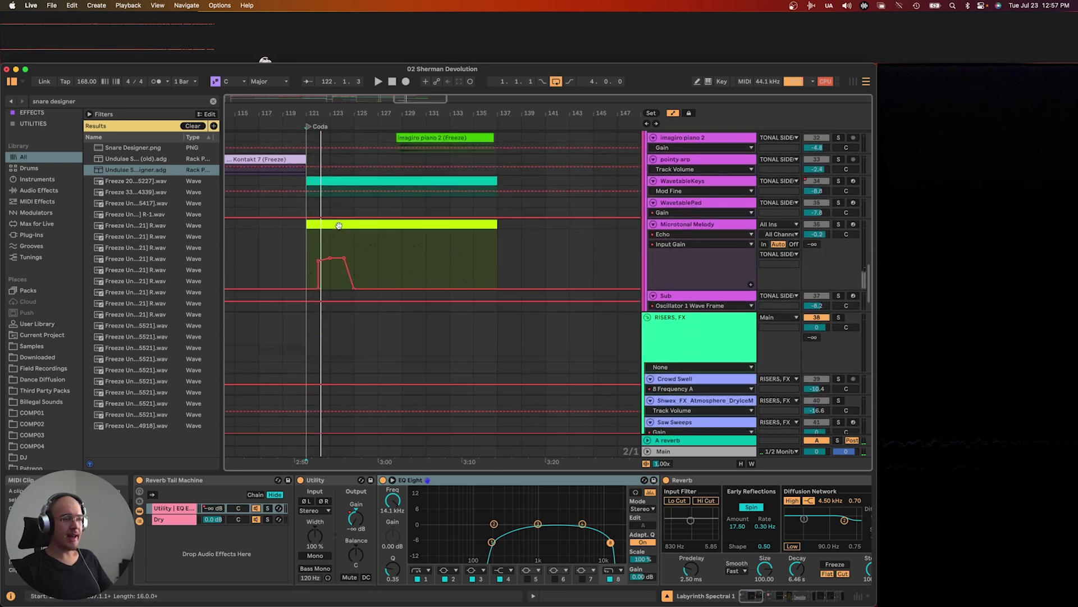
left_click(338, 225)
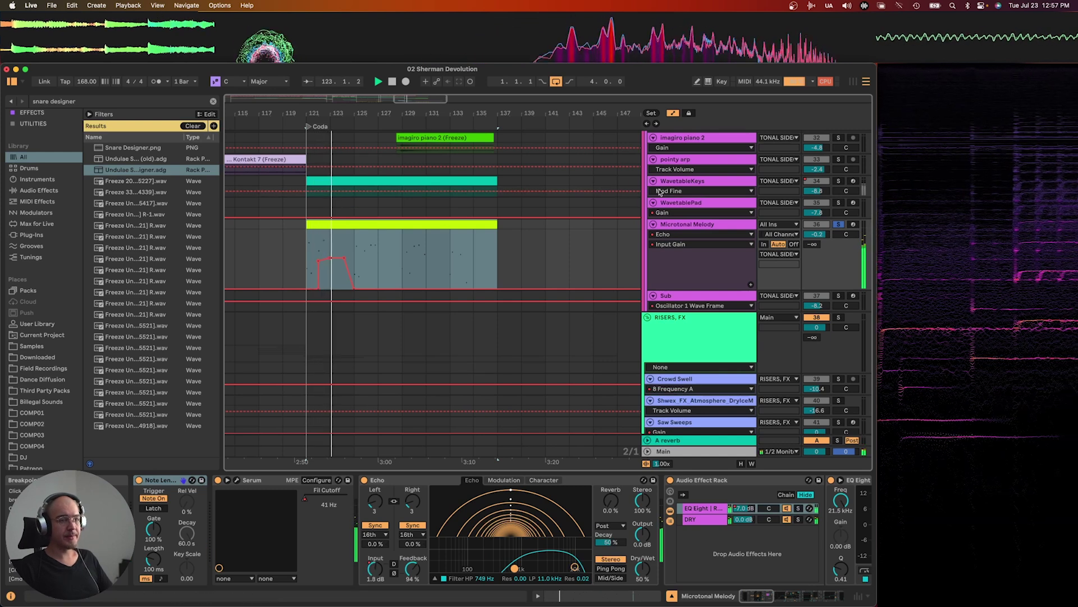
left_click(694, 184)
scroll(460, 215, "up", 3)
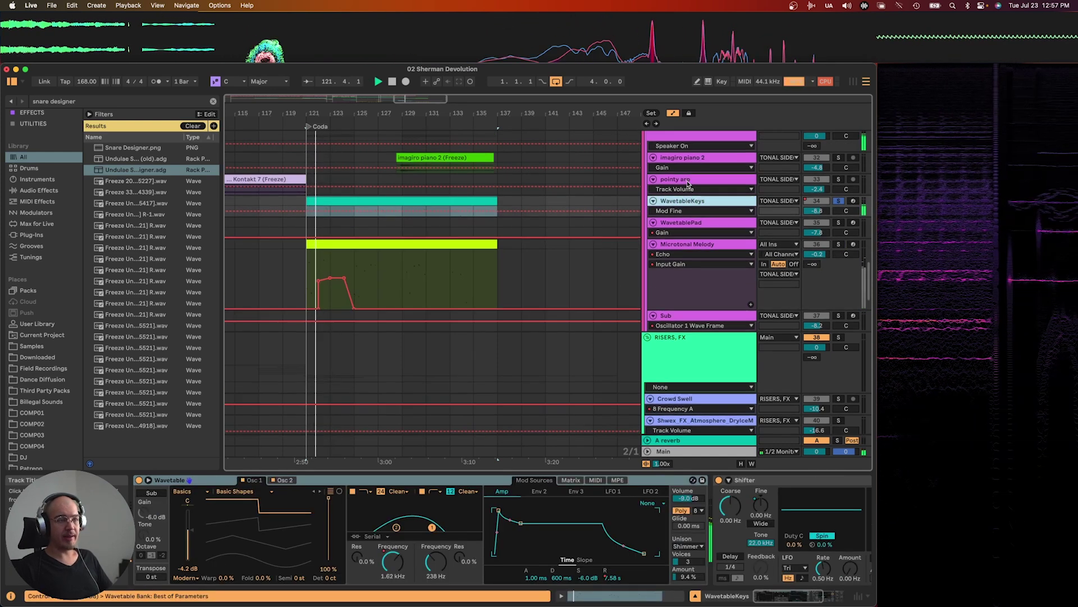
Audition the imagiro piano 2 (Freeze) clip in solo from just before bar 129 of the Coda
left_click(445, 189)
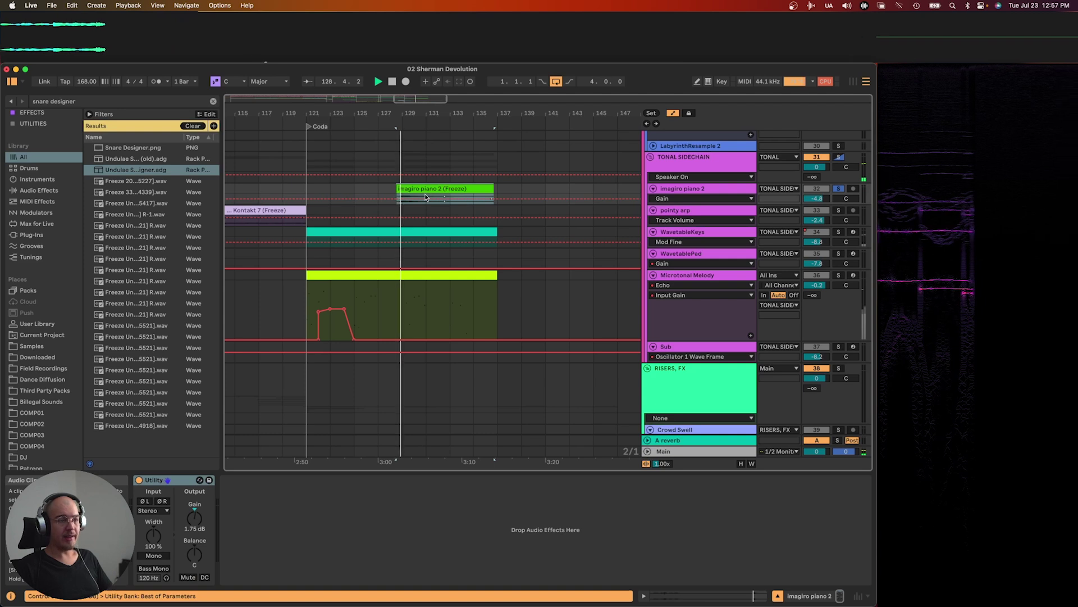
scroll(451, 262, "down", 20)
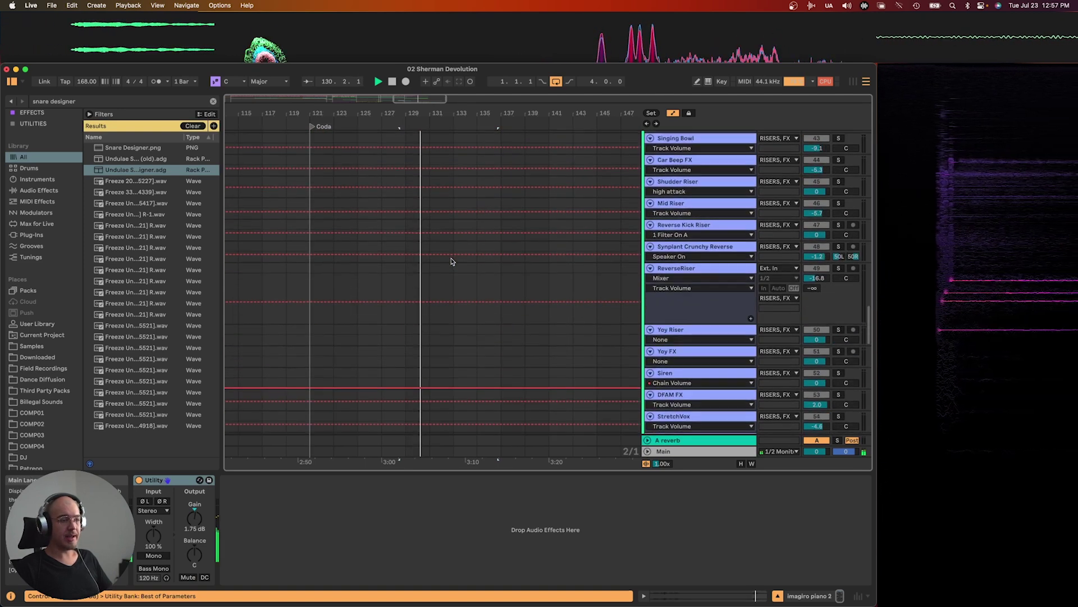
scroll(451, 259, "up", 5)
key("space")
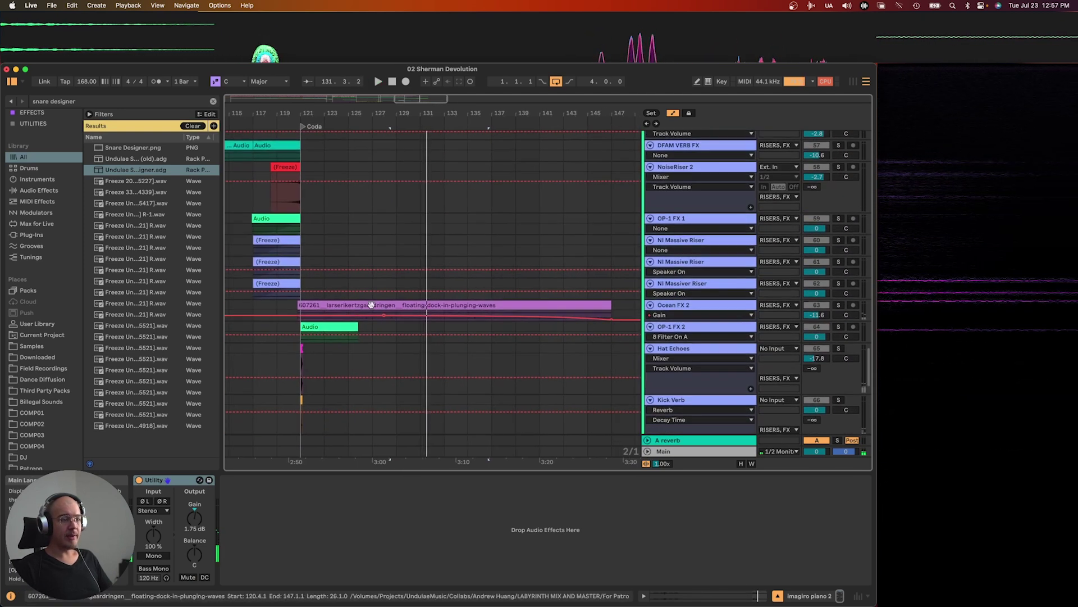
Audition the Ocean FX 2 floating-dock-in-plunging-waves clip and the OP-1 FX 2 audio clip in solo from the start of the Coda
left_click(501, 302)
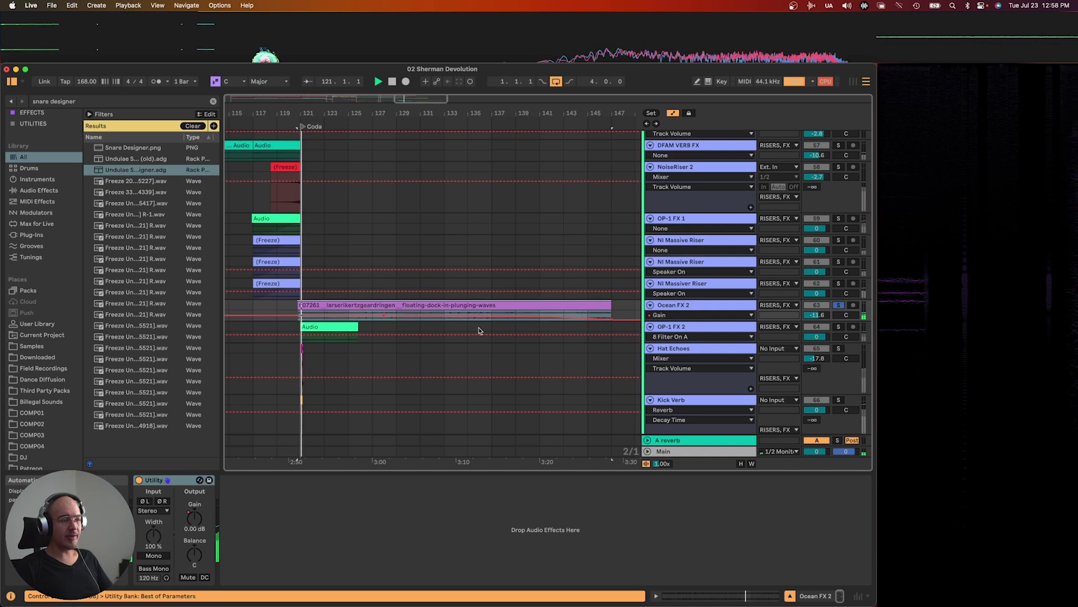
left_click(324, 329)
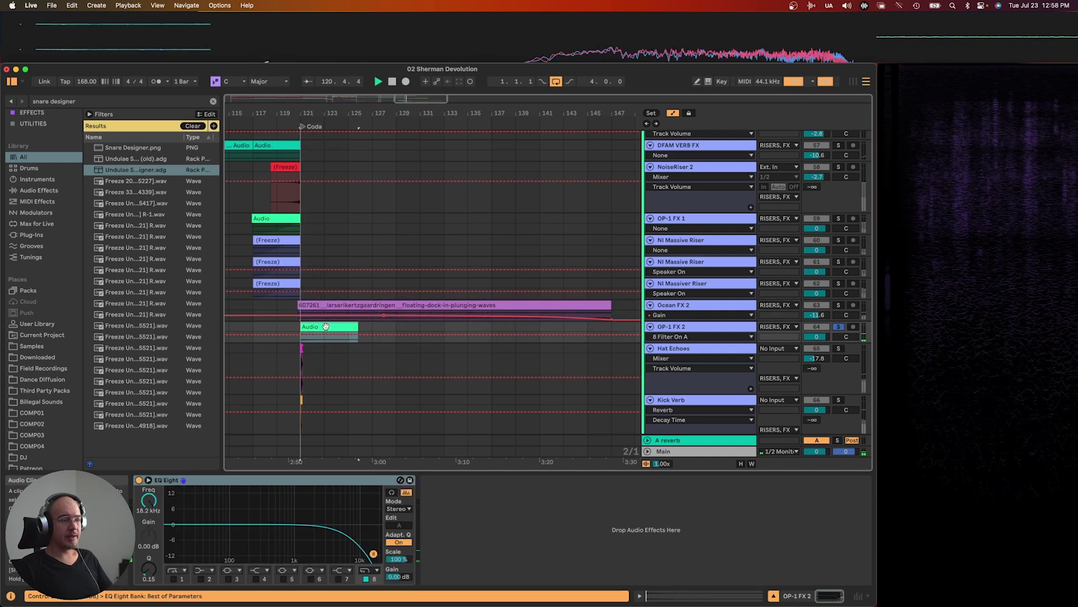
scroll(418, 182, "down", 9)
scroll(291, 201, "up", 3)
Audition the short Hat Echoes clip and the Kick Verb clip in solo from the start of the Coda
left_click(318, 191)
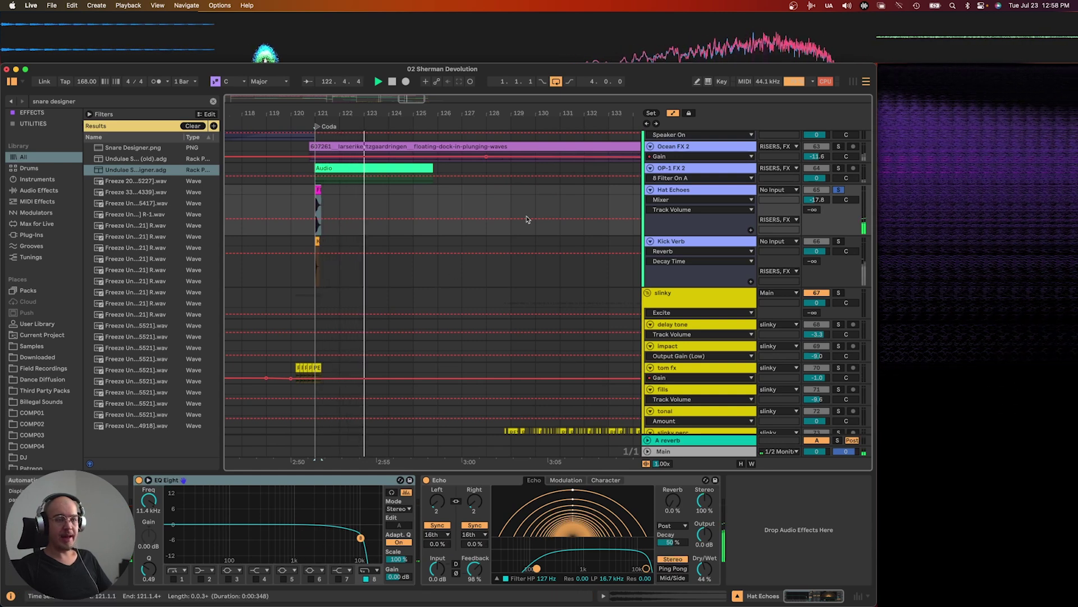
scroll(314, 252, "up", 3)
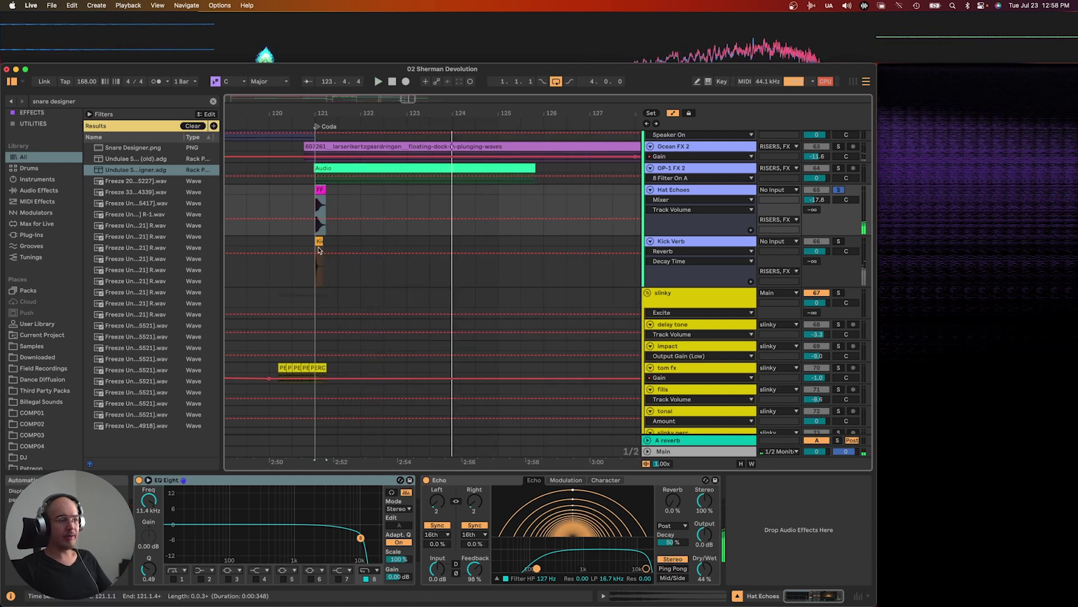
left_click(319, 242)
scroll(349, 248, "down", 3)
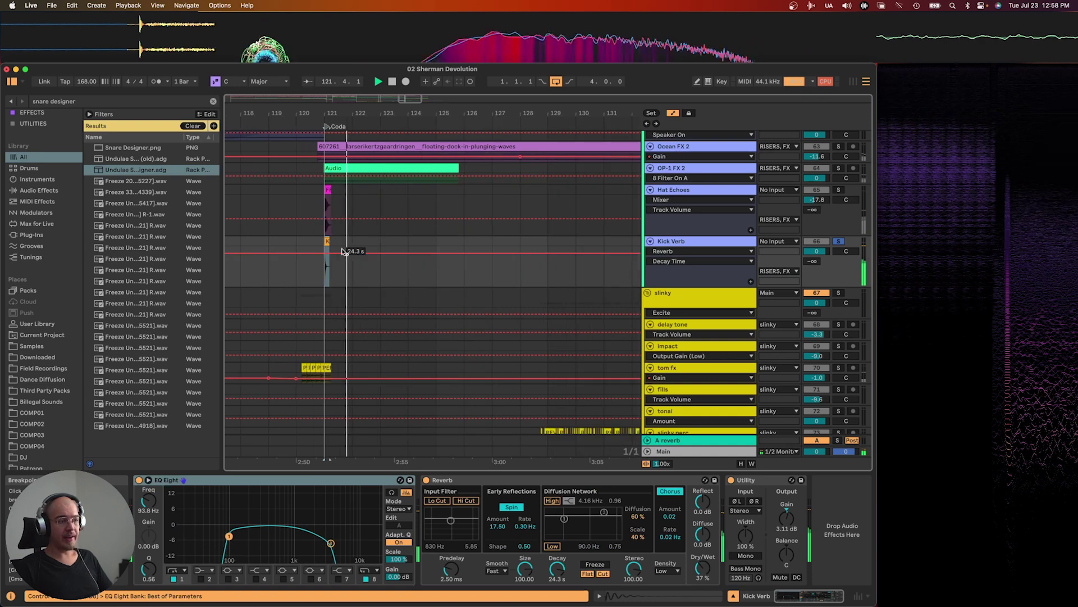
Audition the slinky perc clips in solo from just before bar 129 of the Coda
scroll(343, 253, "down", 2)
scroll(343, 251, "down", 4)
scroll(353, 236, "down", 3)
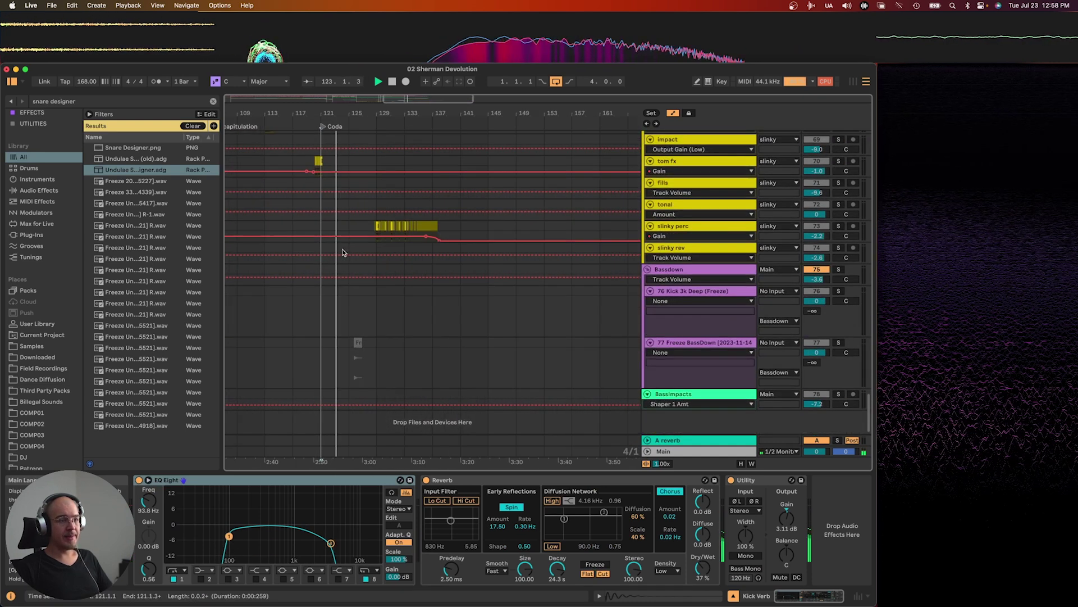
scroll(378, 217, "up", 5)
scroll(376, 271, "down", 5)
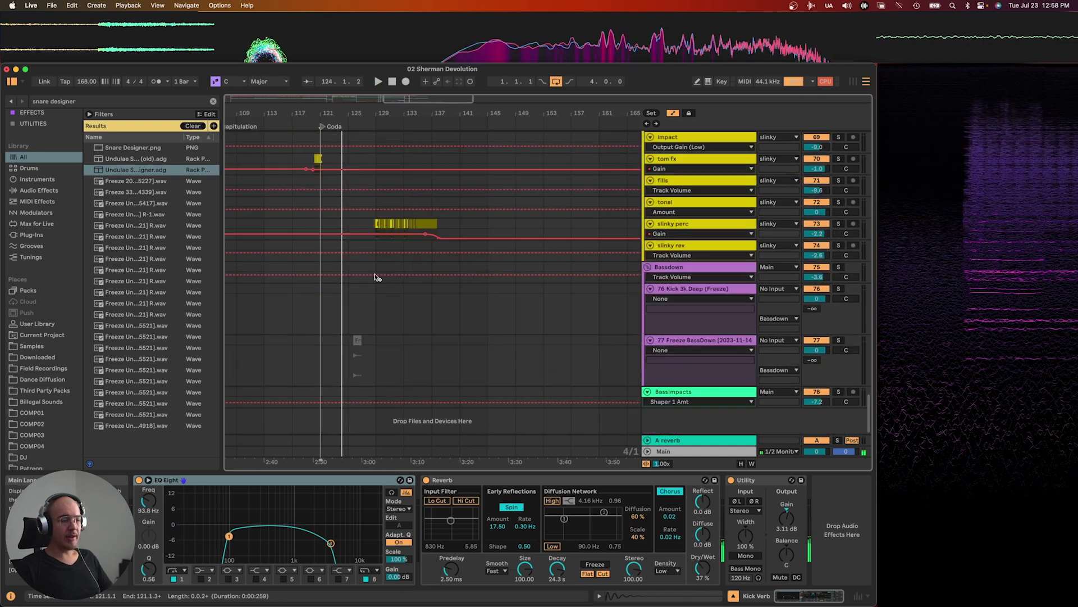
scroll(379, 230, "up", 3)
left_click(392, 223)
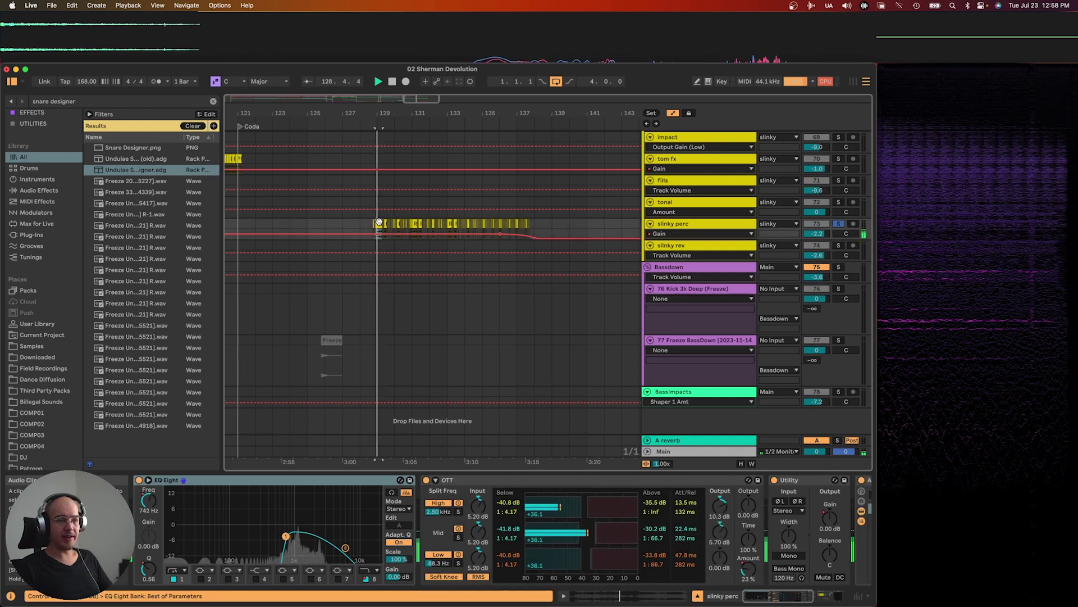
scroll(391, 222, "down", 1)
Unsolo the slinky perc track and listen to the rest of the Coda in the full mix while reviewing the drum tracks
key("s")
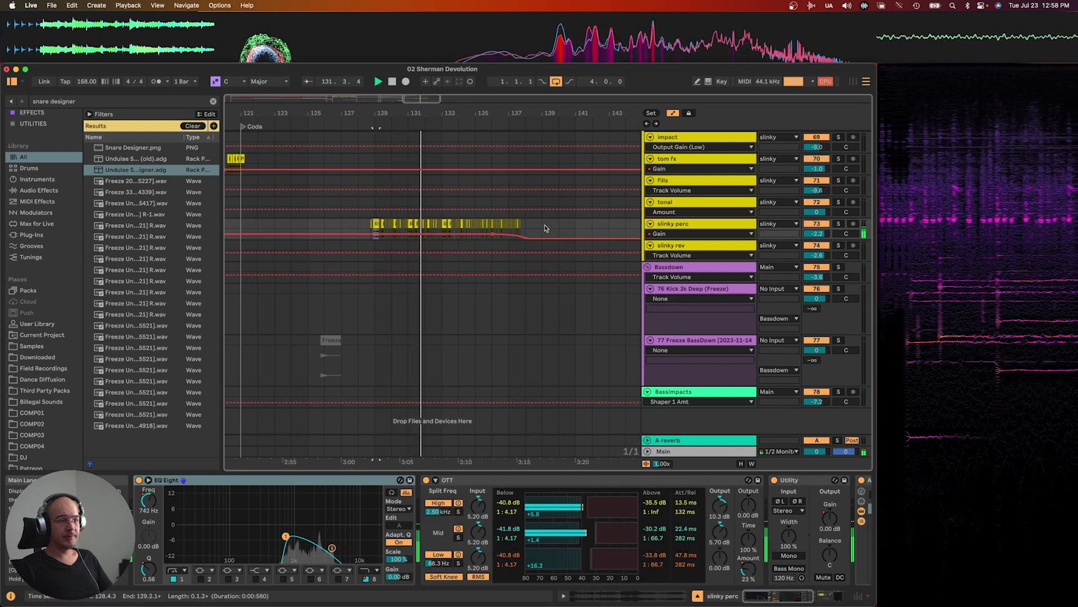
scroll(546, 229, "up", 2)
scroll(546, 229, "down", 3)
scroll(545, 228, "up", 10)
scroll(544, 227, "up", 10)
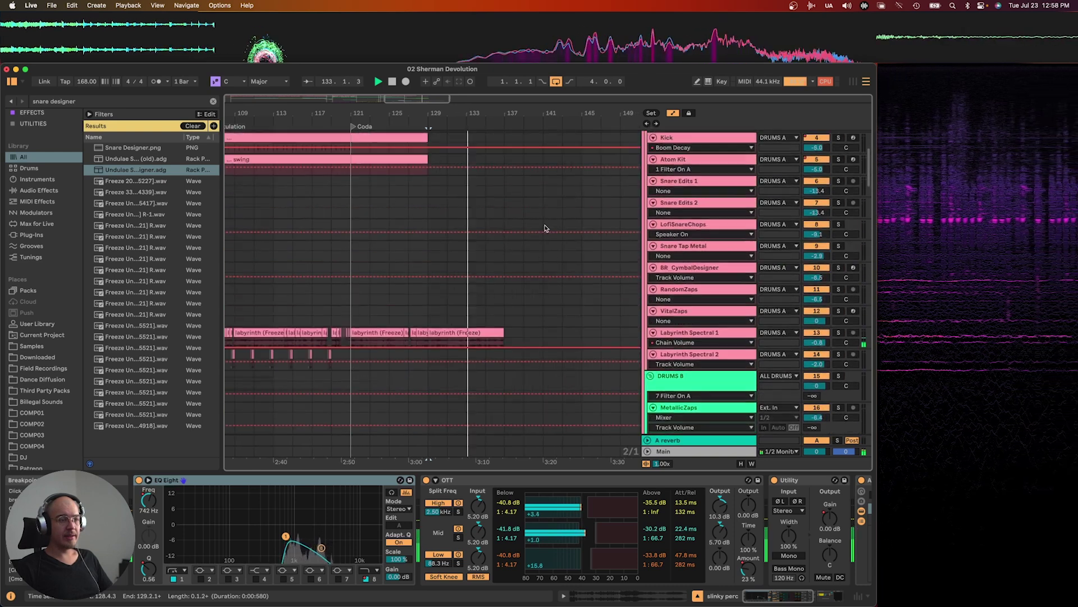
scroll(544, 227, "down", 10)
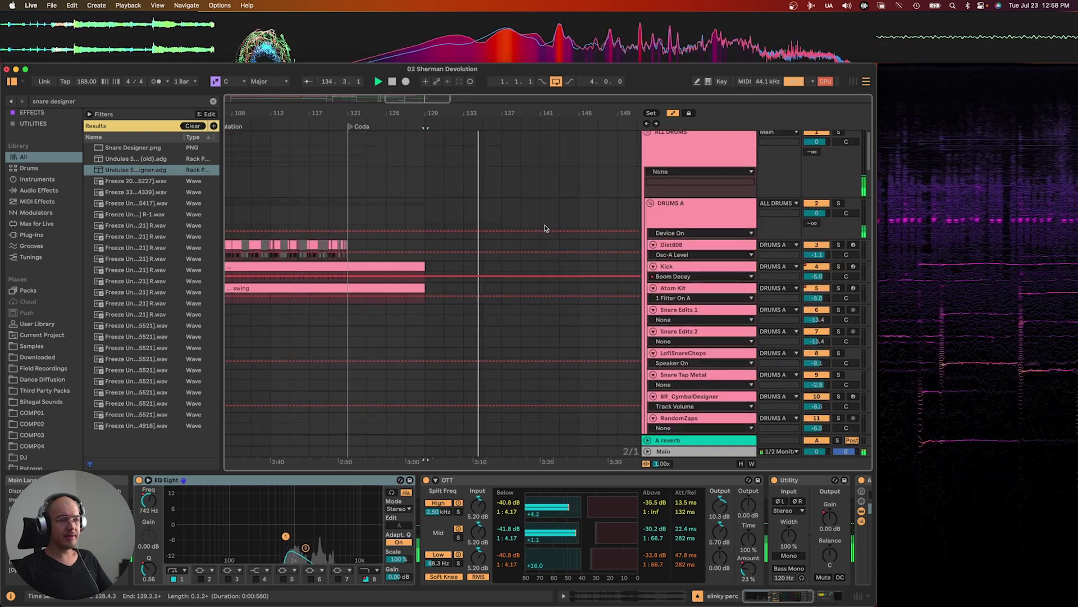
scroll(544, 227, "down", 5)
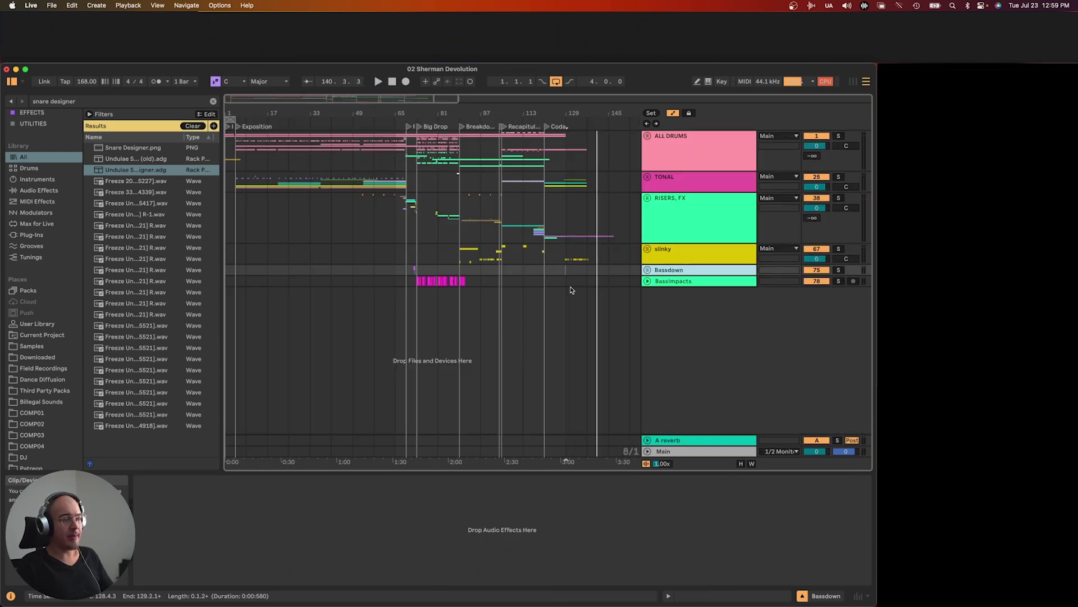